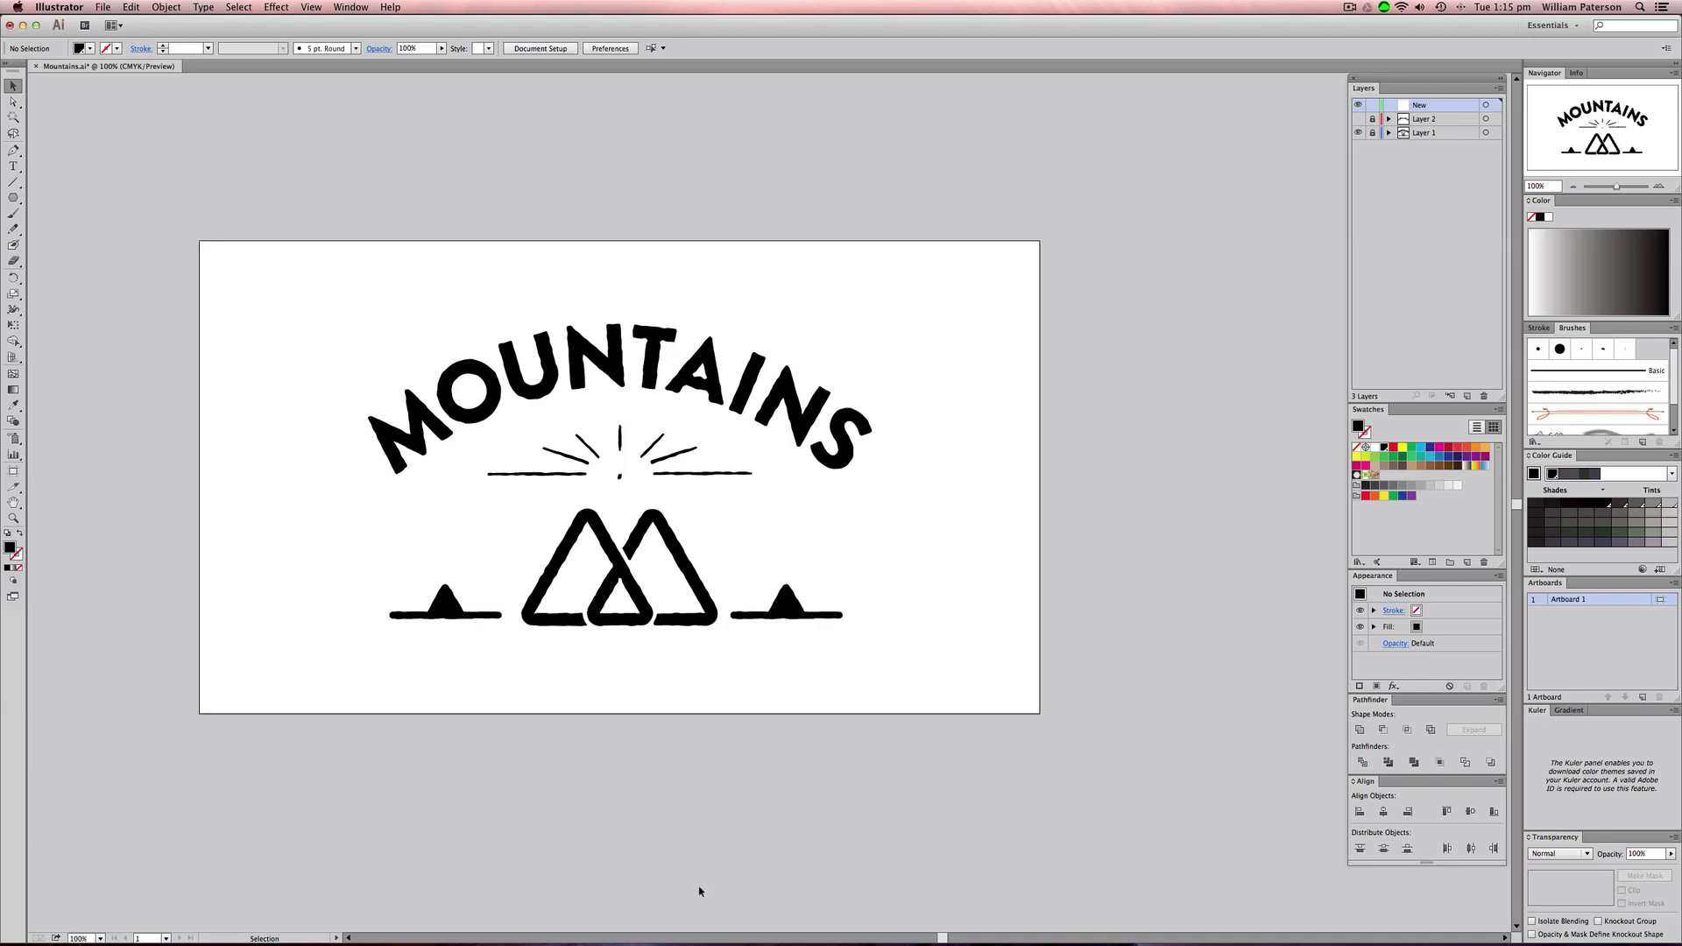
# - Add a second artboard beside the one holding the Mountains artwork
pyautogui.moveTo(478, 657); pyautogui.dragTo(633, 586)
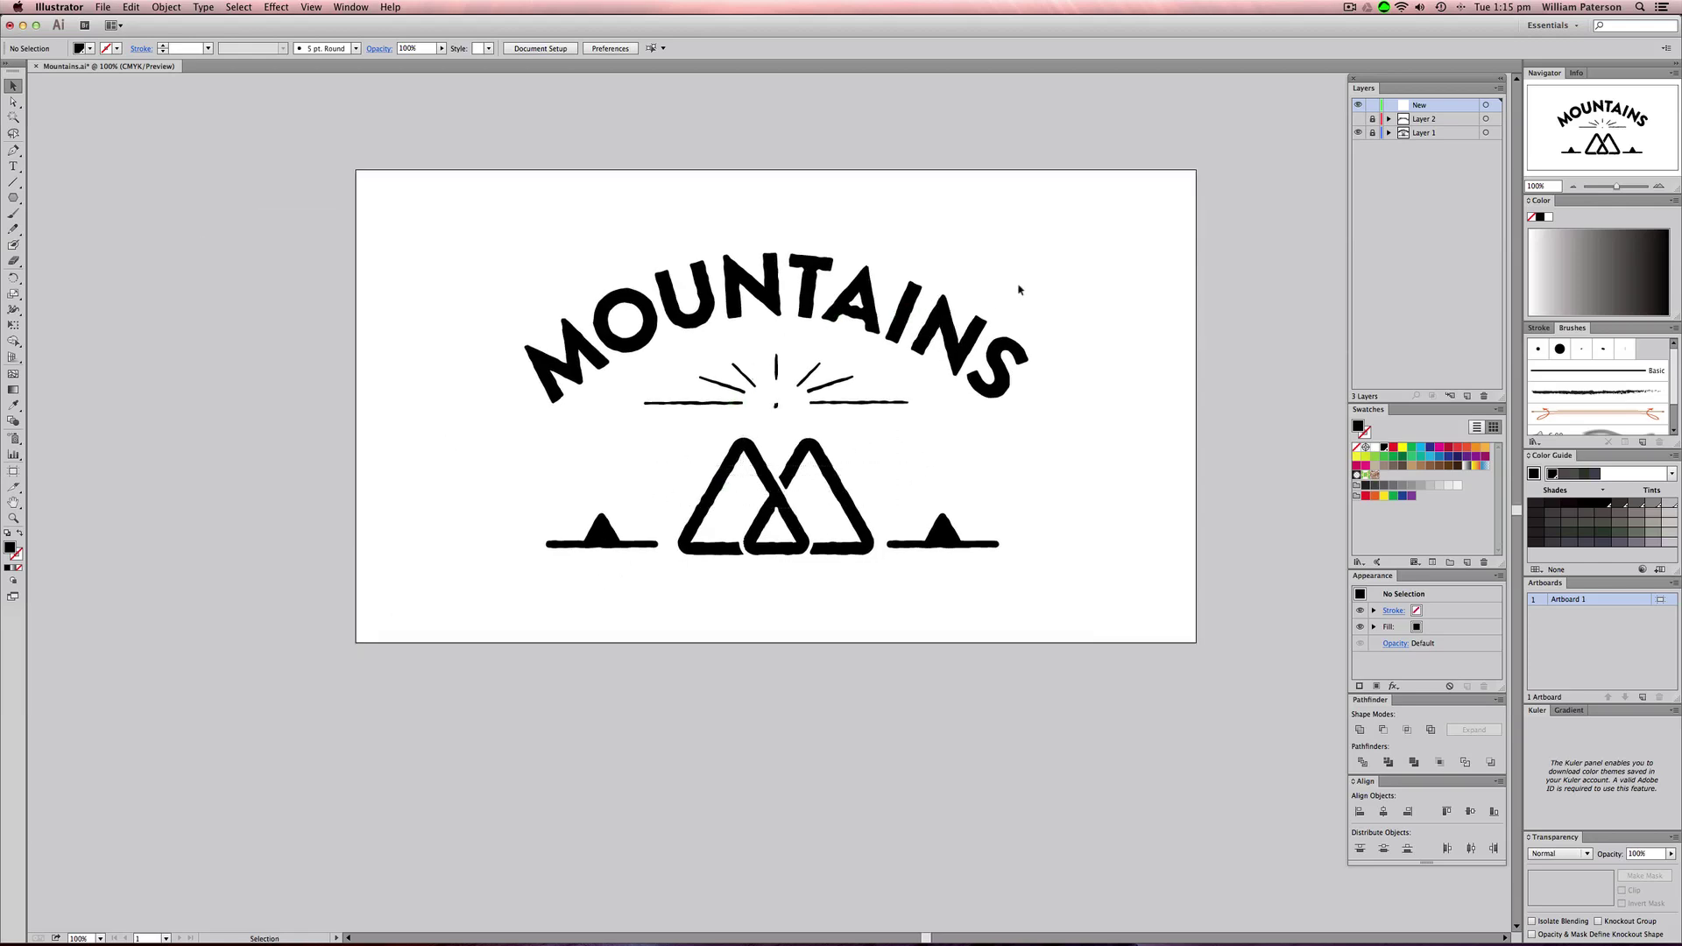
pyautogui.moveTo(1035, 284)
pyautogui.mouseDown()
pyautogui.moveTo(706, 619)
pyautogui.moveTo(897, 428)
pyautogui.mouseUp()
pyautogui.moveTo(917, 366); pyautogui.dragTo(712, 514)
pyautogui.moveTo(559, 596); pyautogui.dragTo(917, 494)
pyautogui.moveTo(1109, 489); pyautogui.dragTo(492, 599)
pyautogui.click(1642, 697)
pyautogui.moveTo(988, 674); pyautogui.dragTo(565, 745)
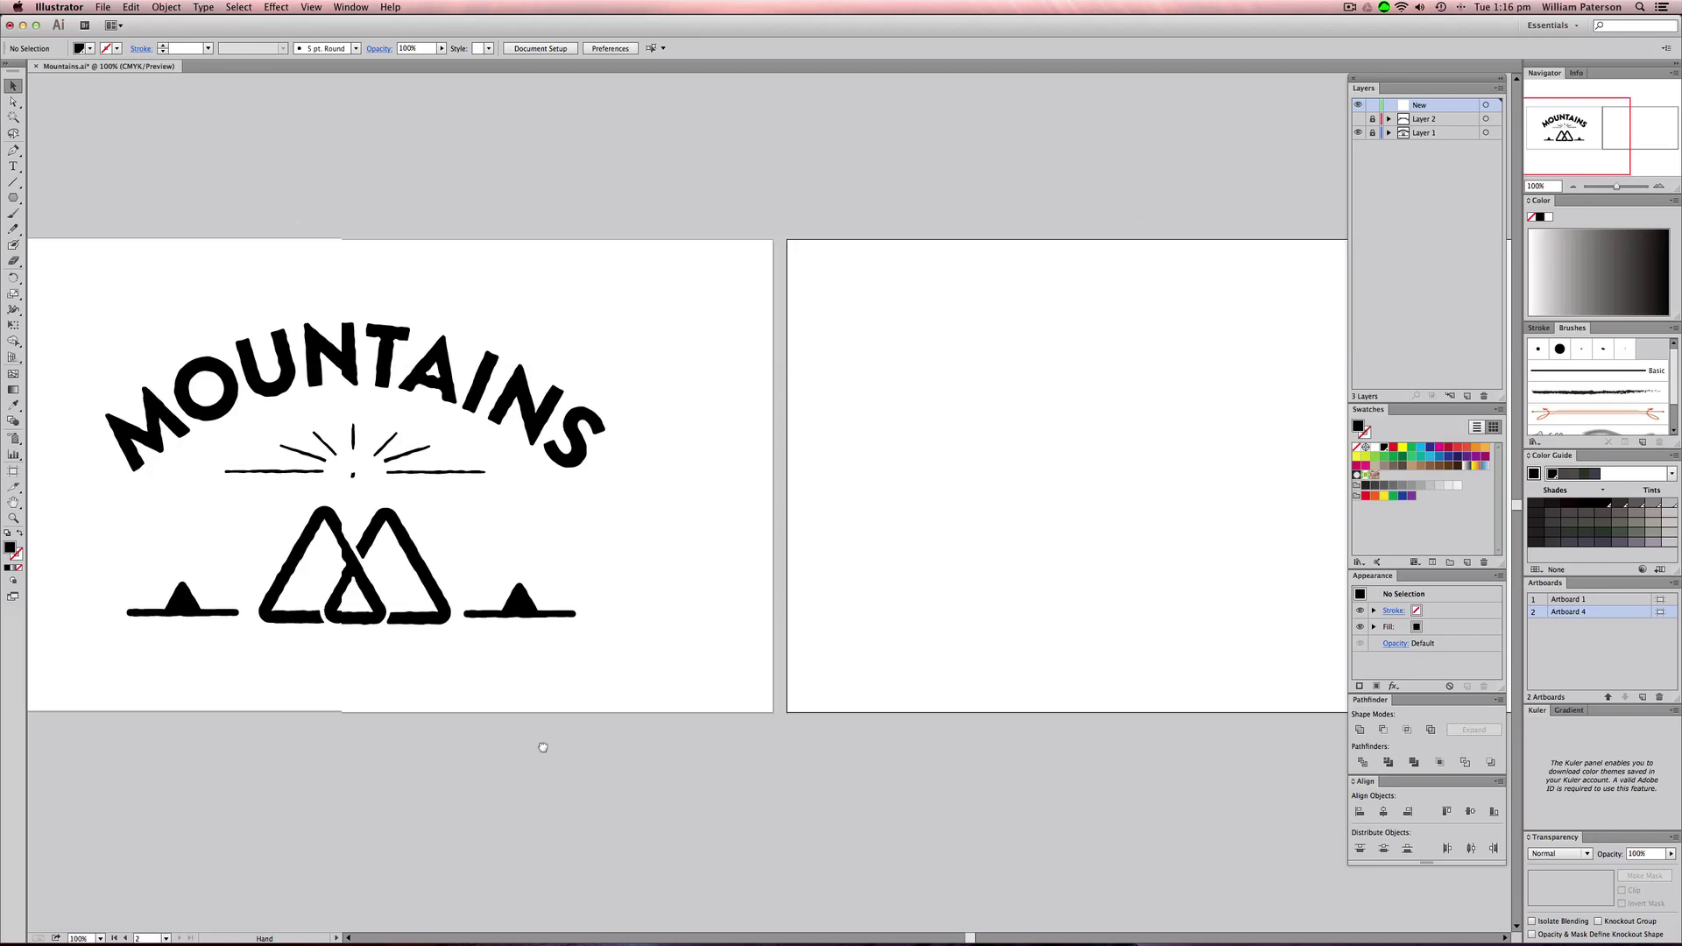
pyautogui.moveTo(1092, 726); pyautogui.dragTo(871, 715)
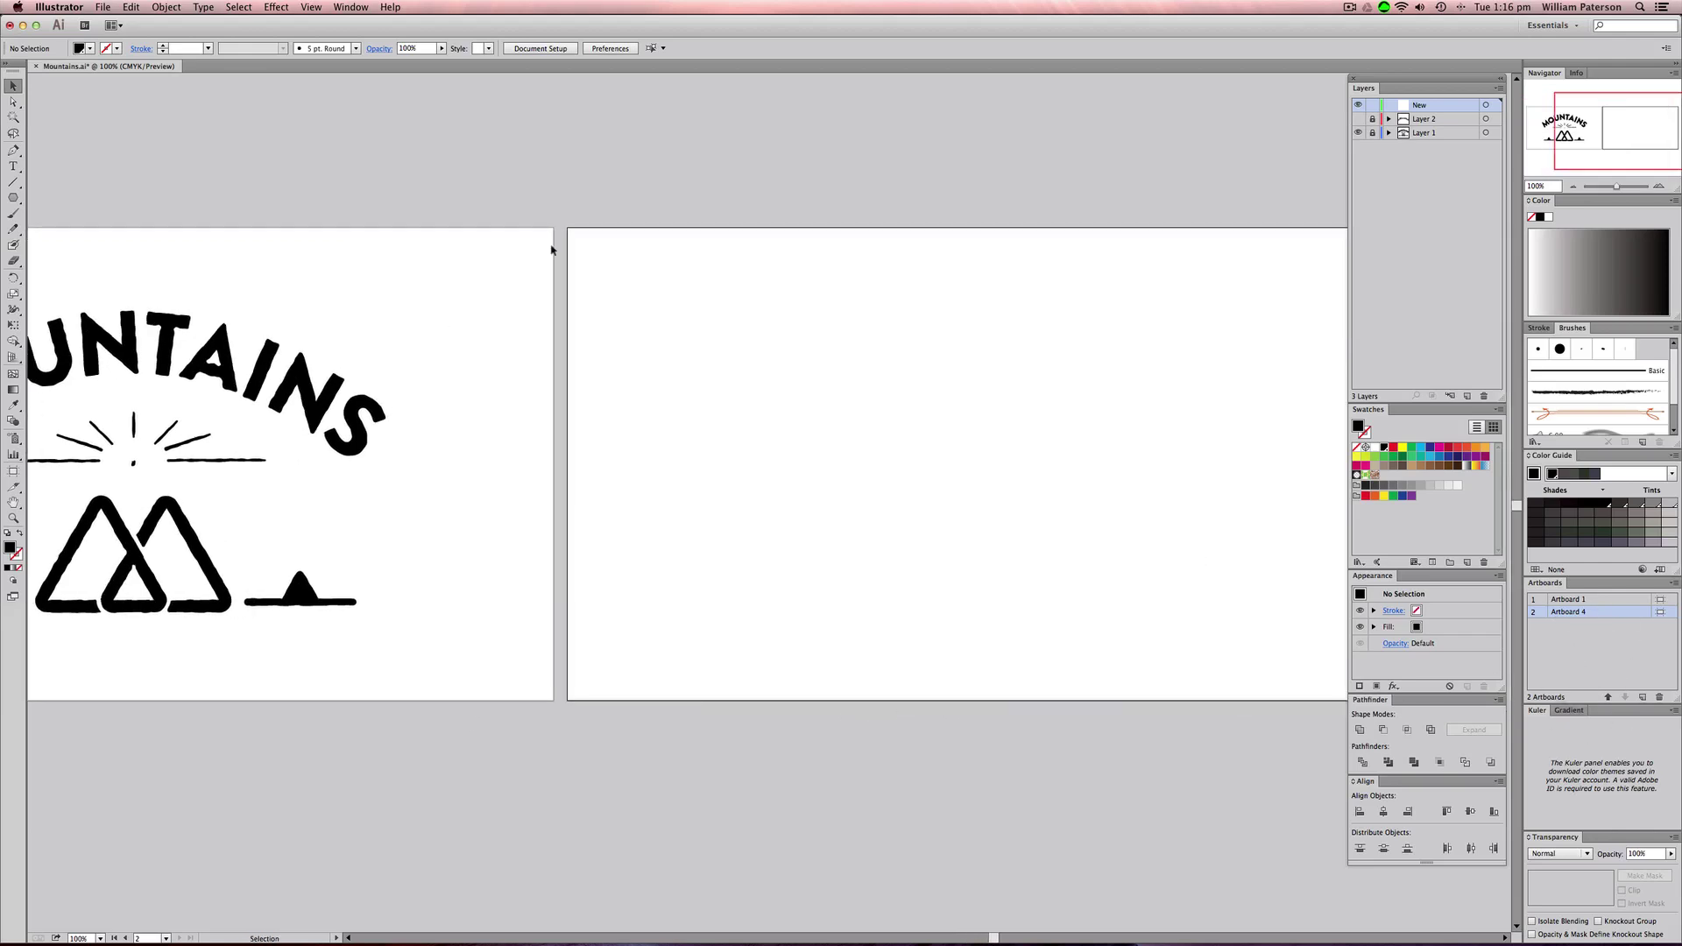
pyautogui.click(347, 7)
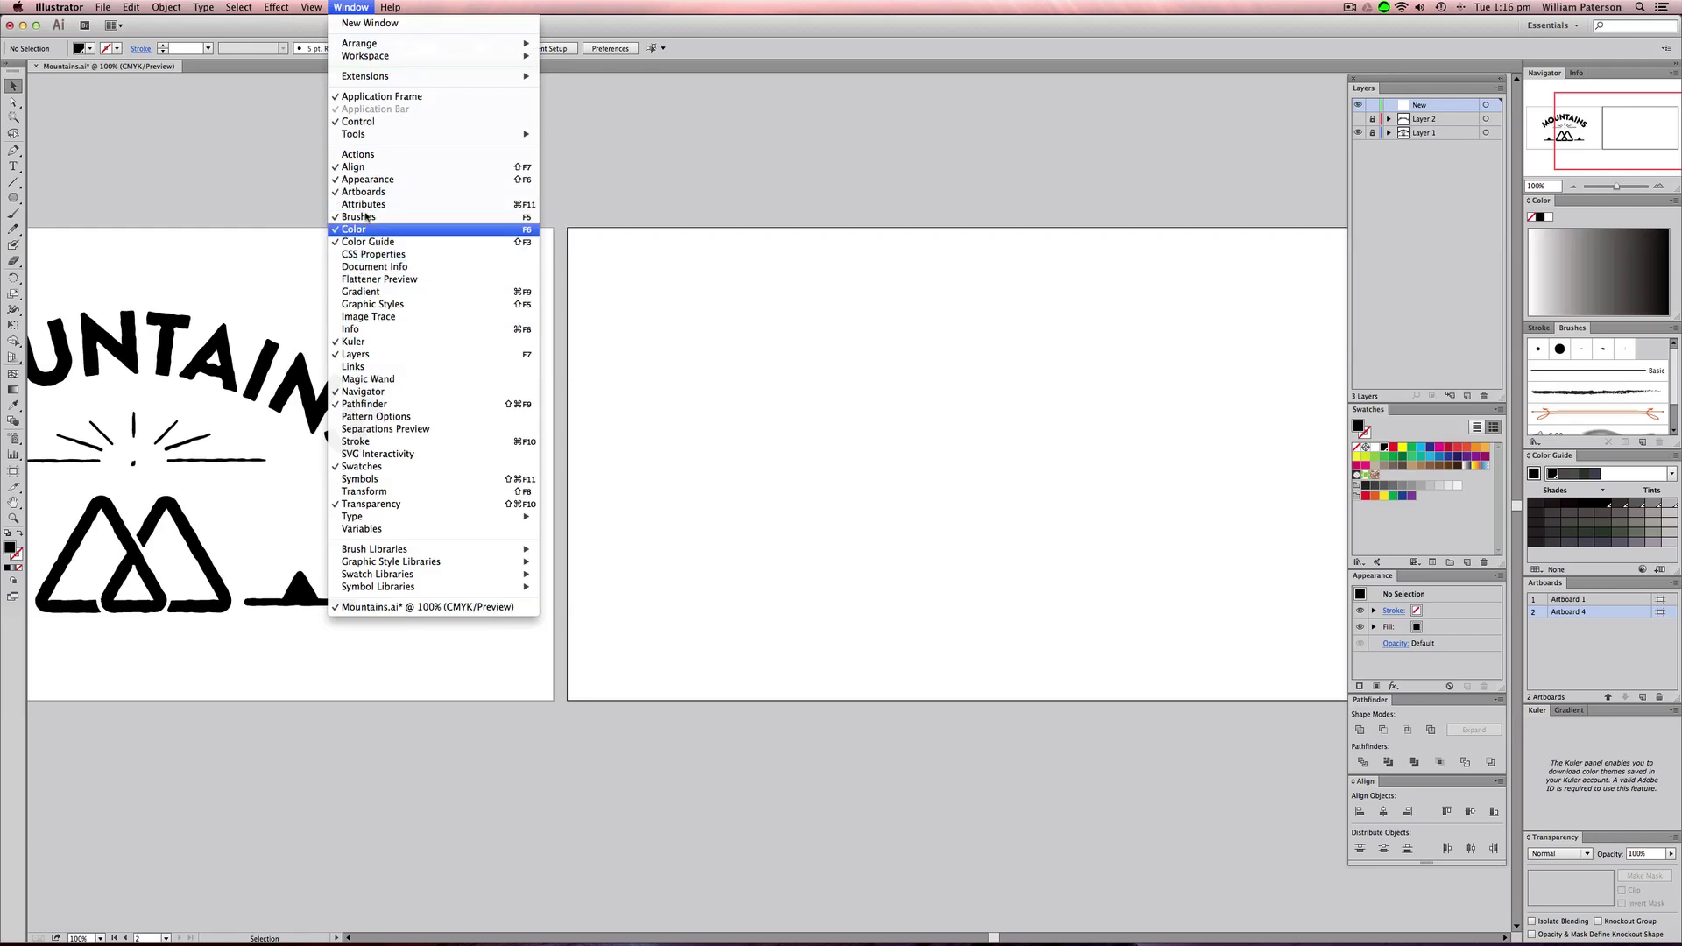
pyautogui.click(1034, 237)
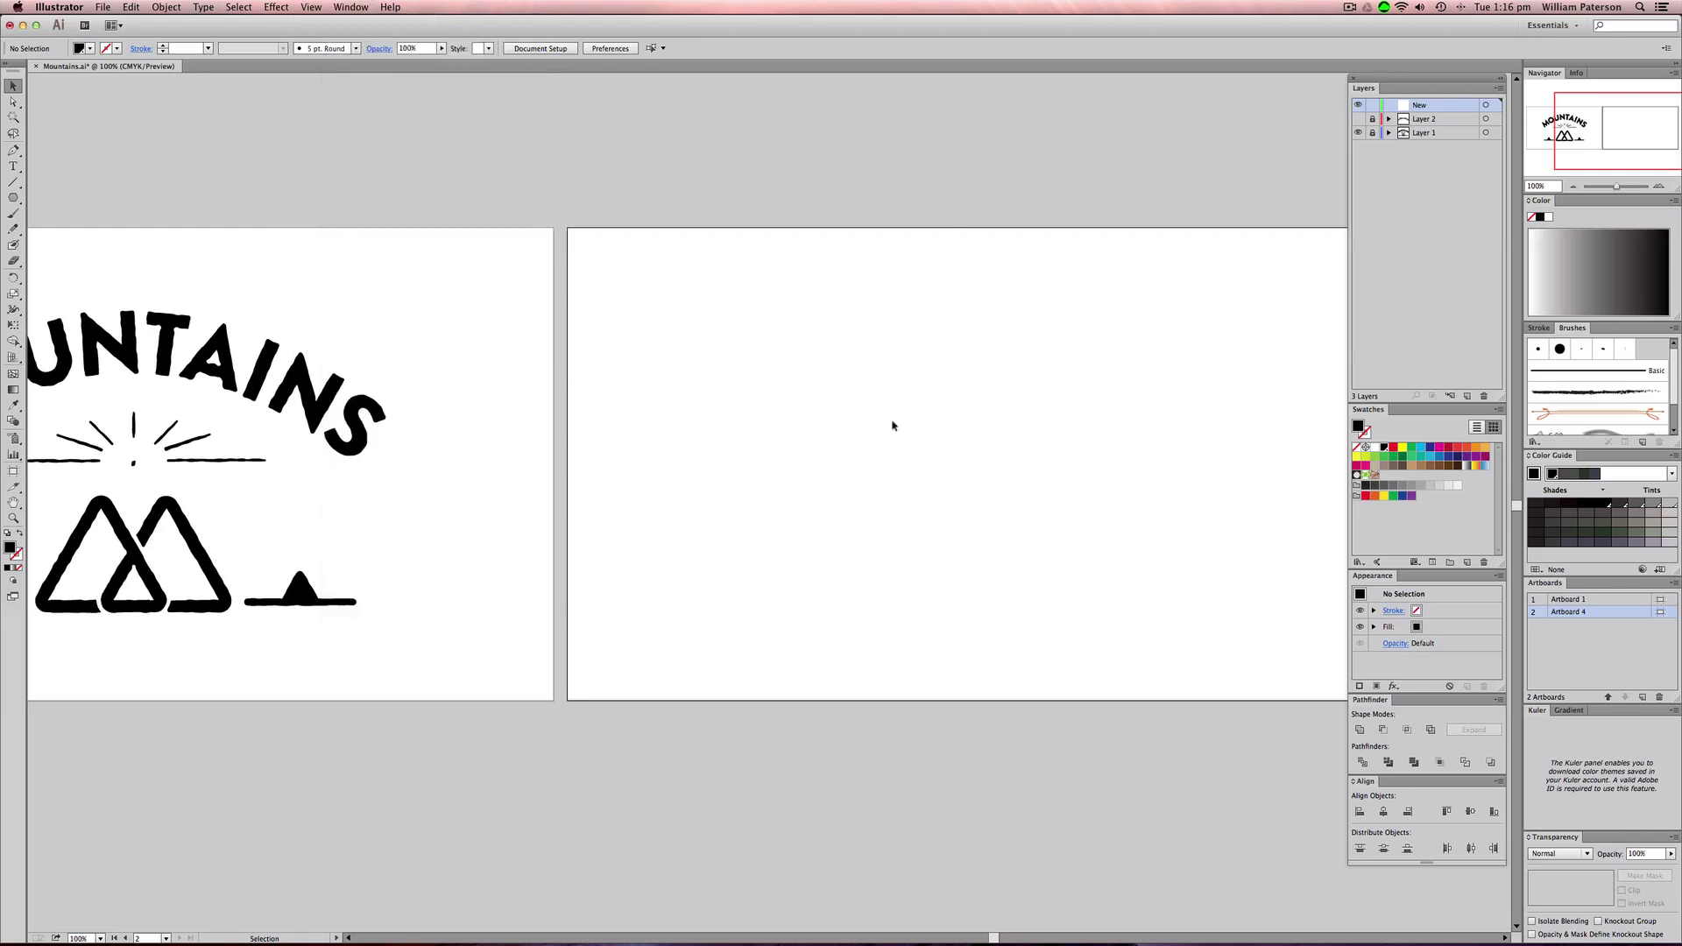
pyautogui.click(199, 517)
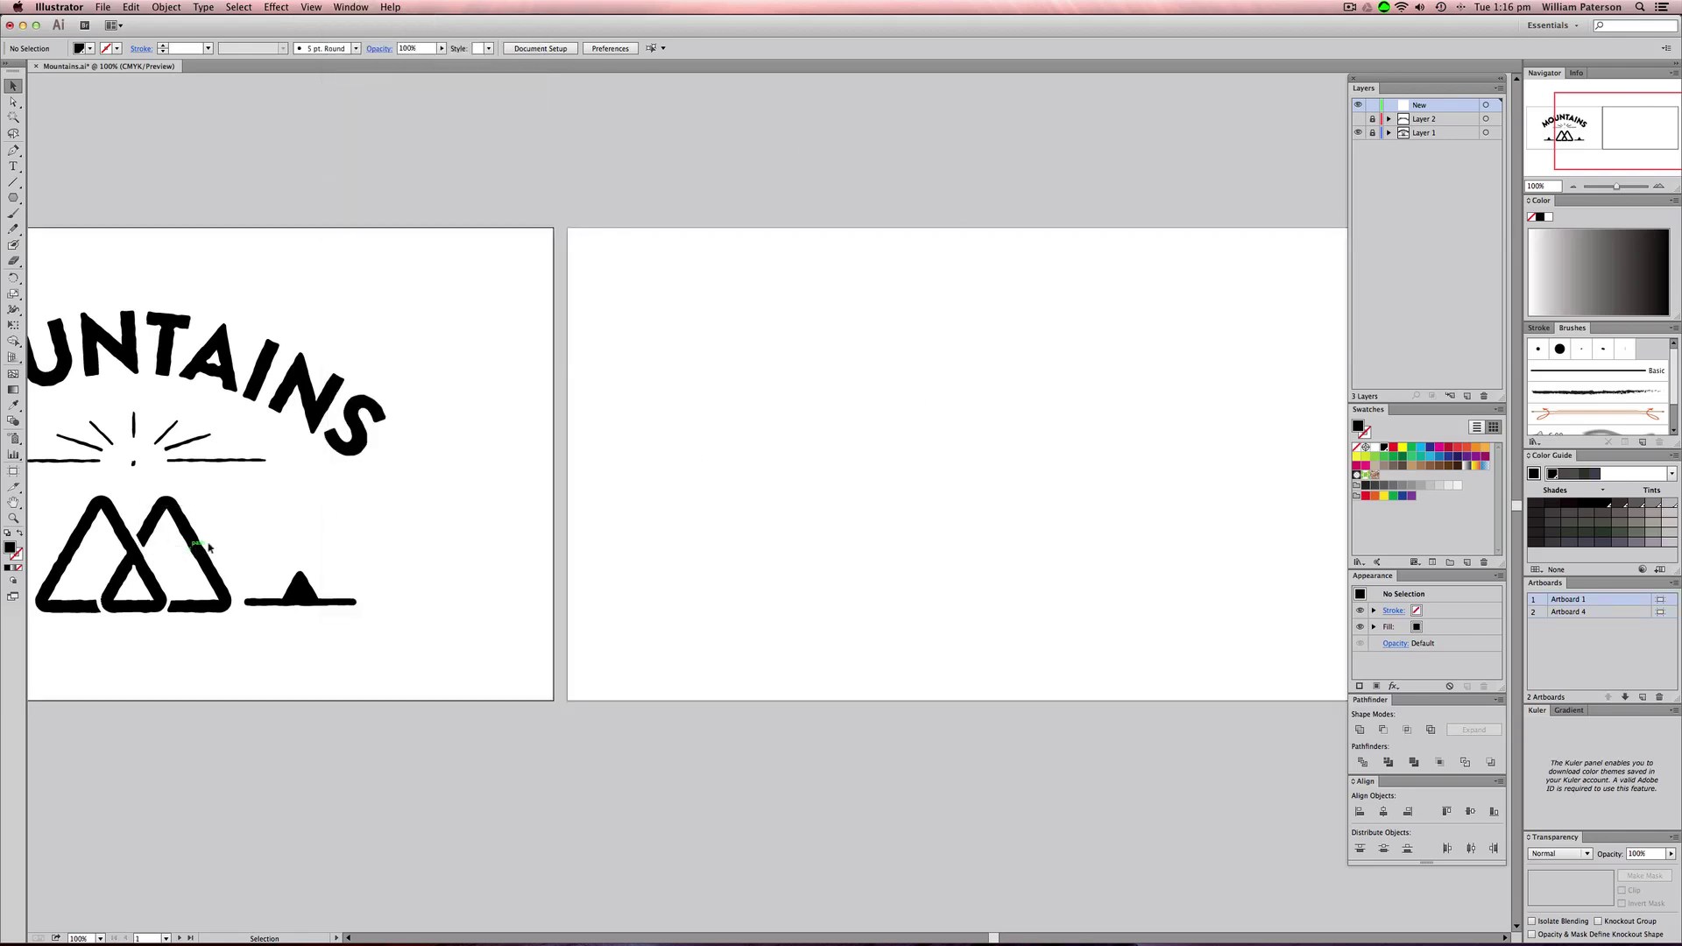
pyautogui.moveTo(186, 531); pyautogui.dragTo(307, 508)
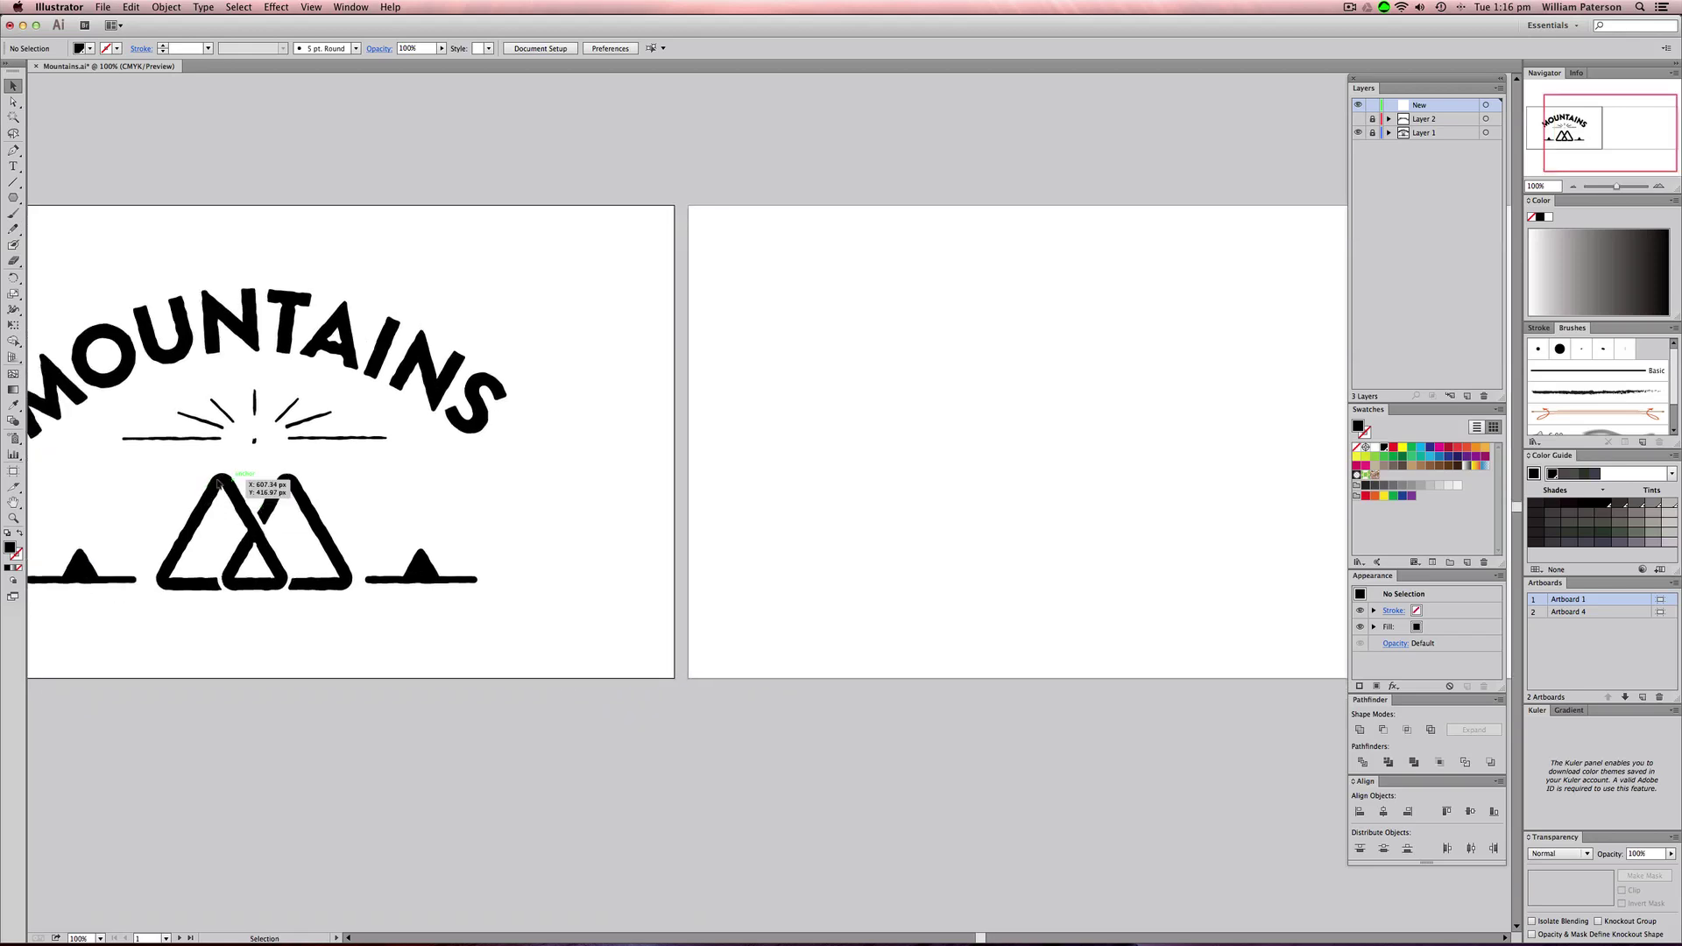
pyautogui.hscroll(6, 365, 478)
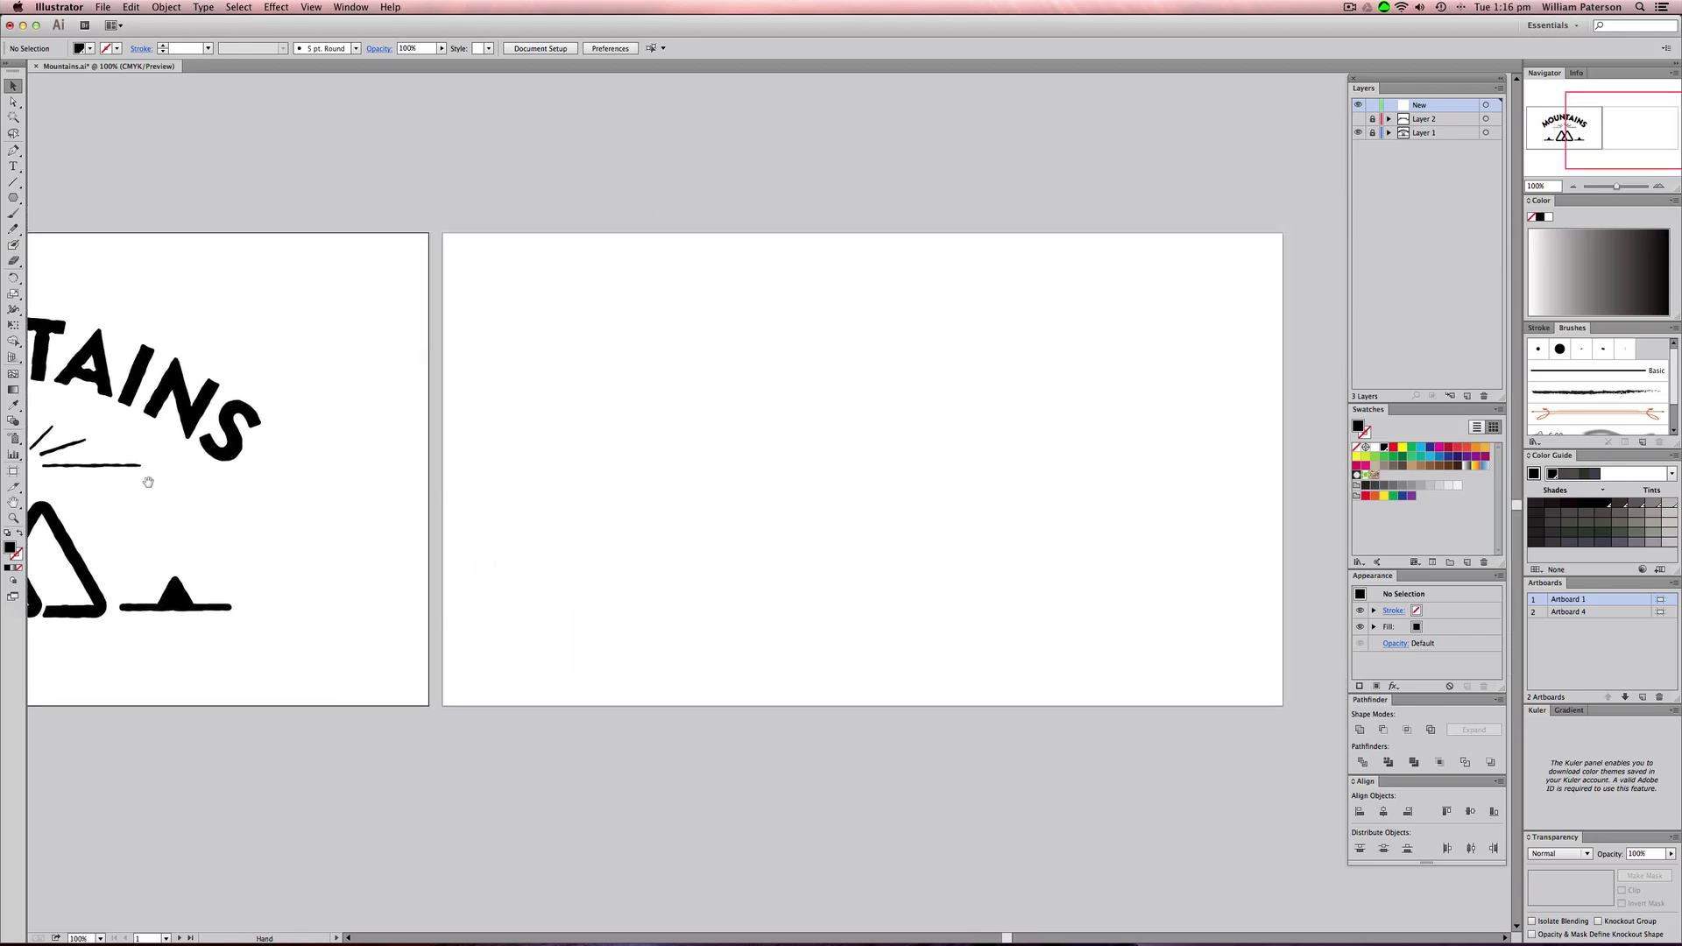
# - Draw a solid black hexagon about 362 px wide with the Polygon tool on the empty artboard and shift it toward the artboard's left edge
pyautogui.moveTo(13, 198); pyautogui.dragTo(62, 251)
pyautogui.moveTo(716, 355); pyautogui.dragTo(824, 560)
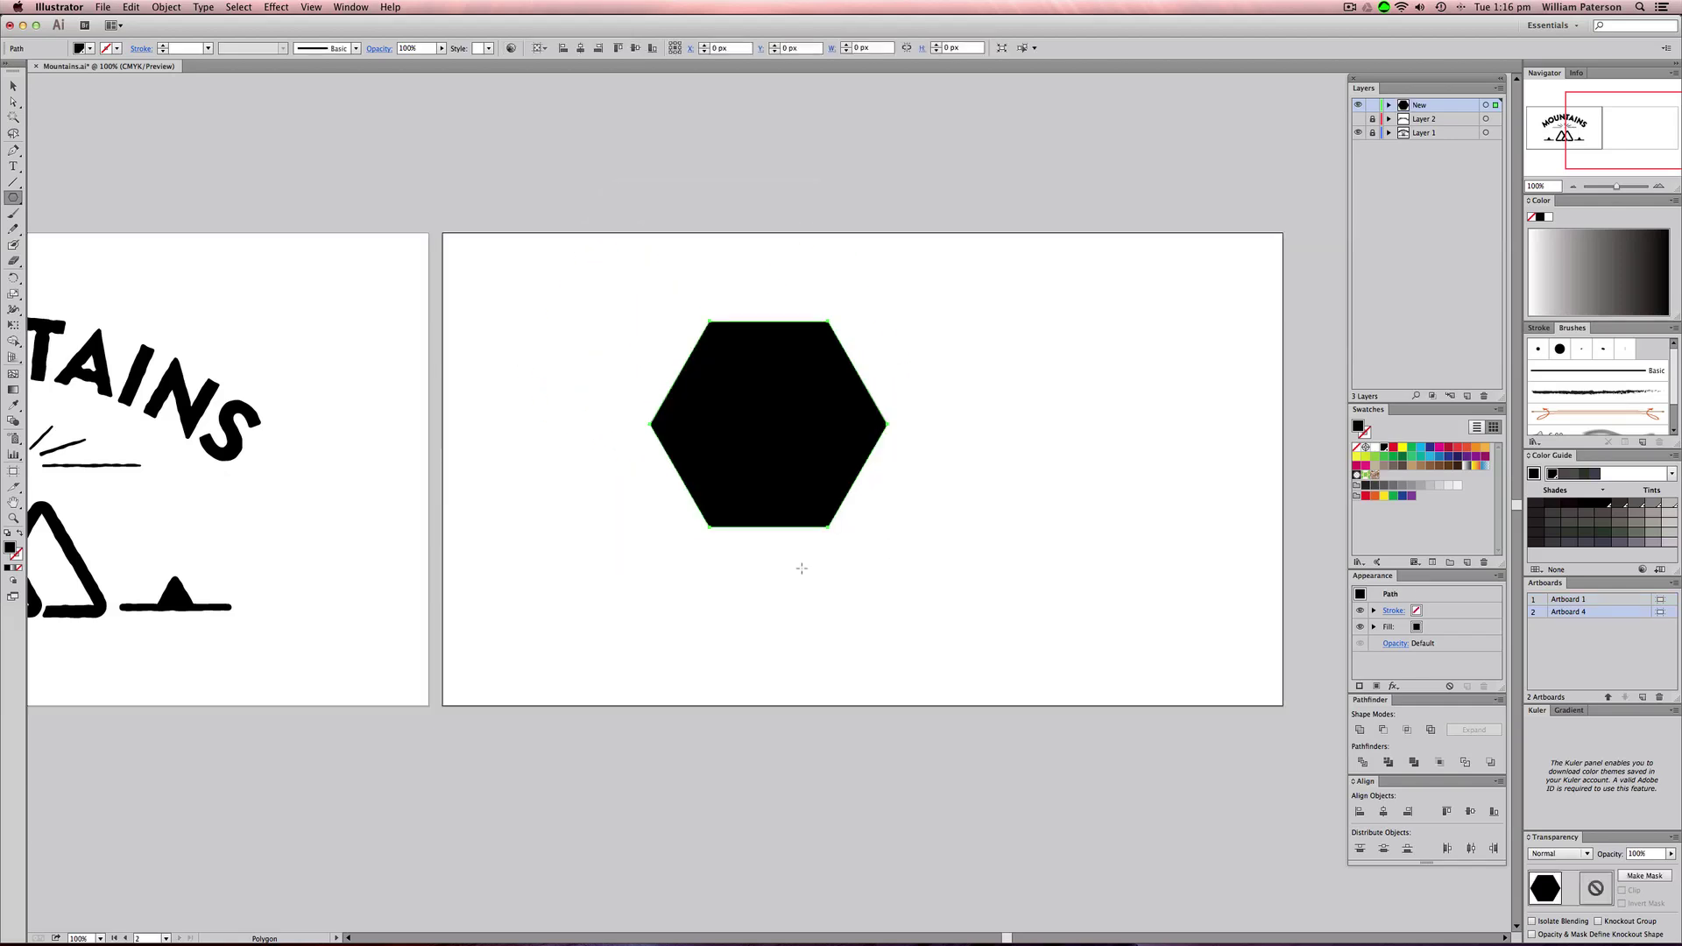
pyautogui.press('v')
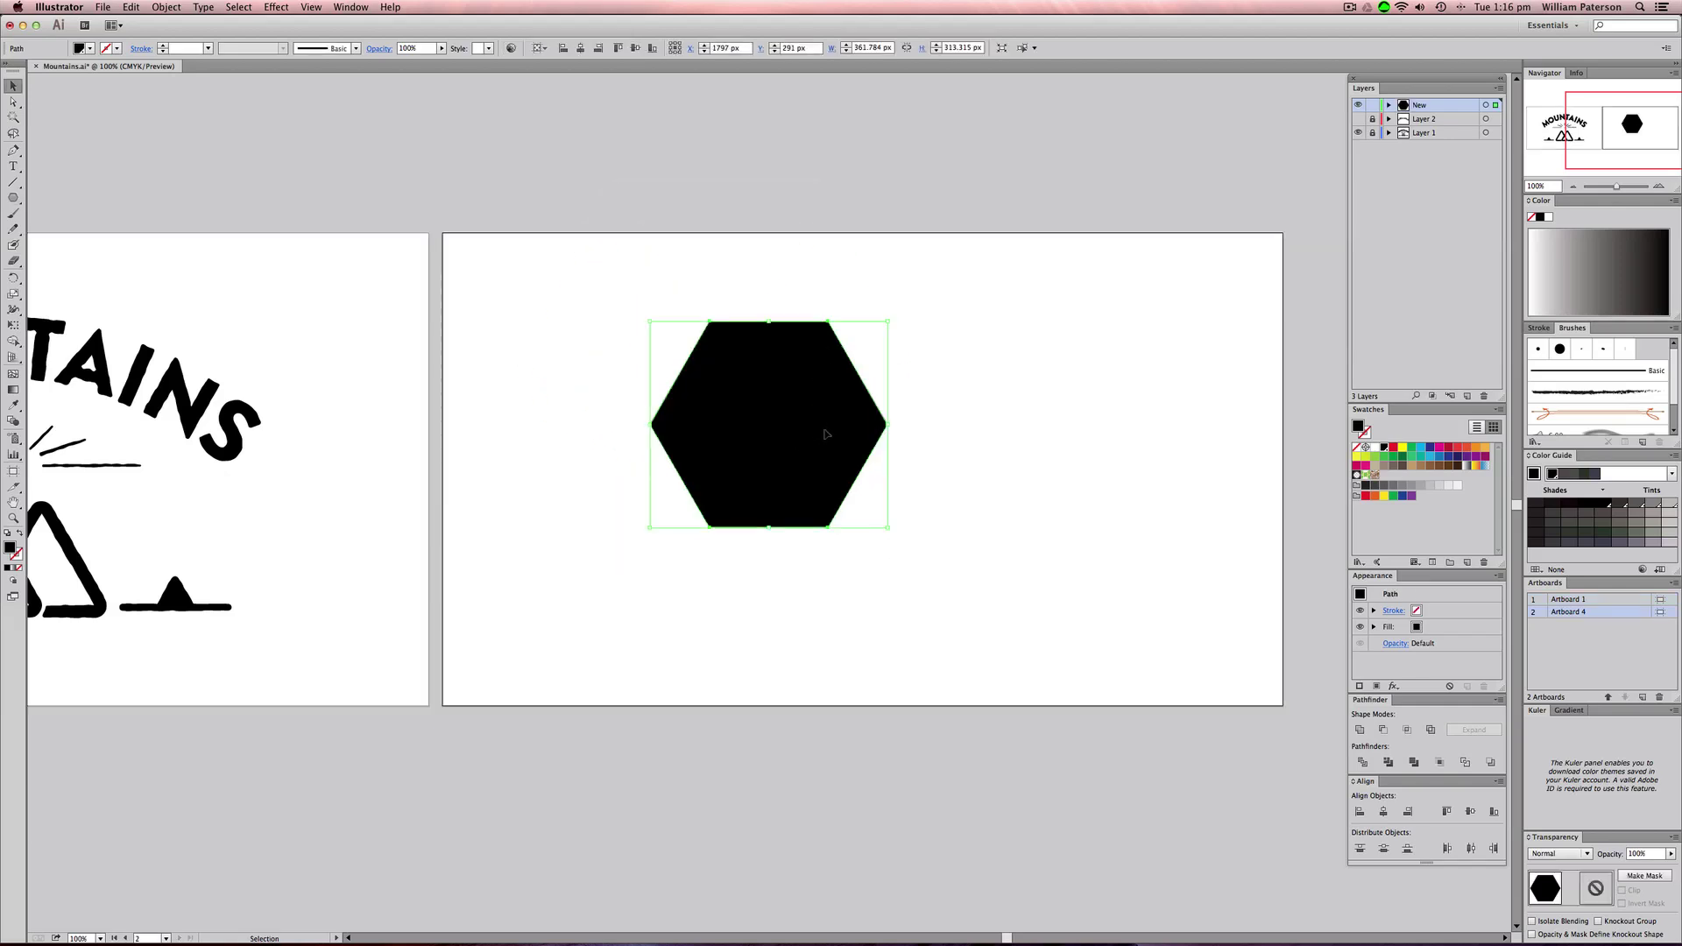
pyautogui.moveTo(828, 431); pyautogui.dragTo(671, 443)
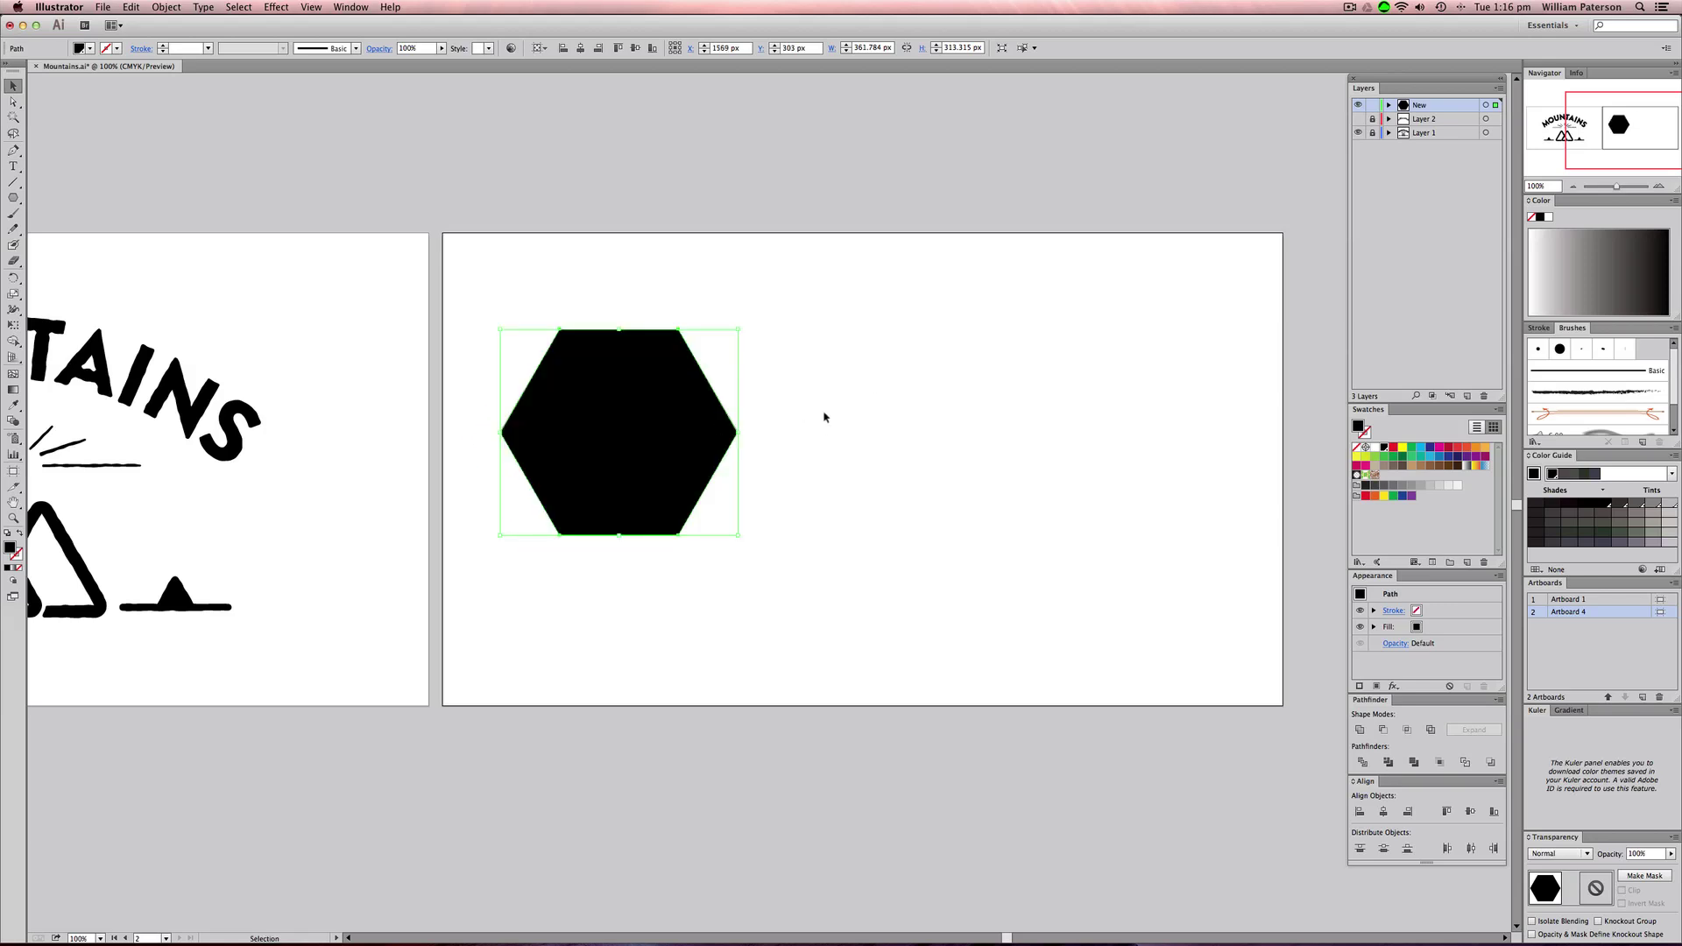
# - Draw a black three-sided polygon about 247 px wide beside the hexagon, keep its base horizontal, and delete the hexagon
pyautogui.click(13, 197)
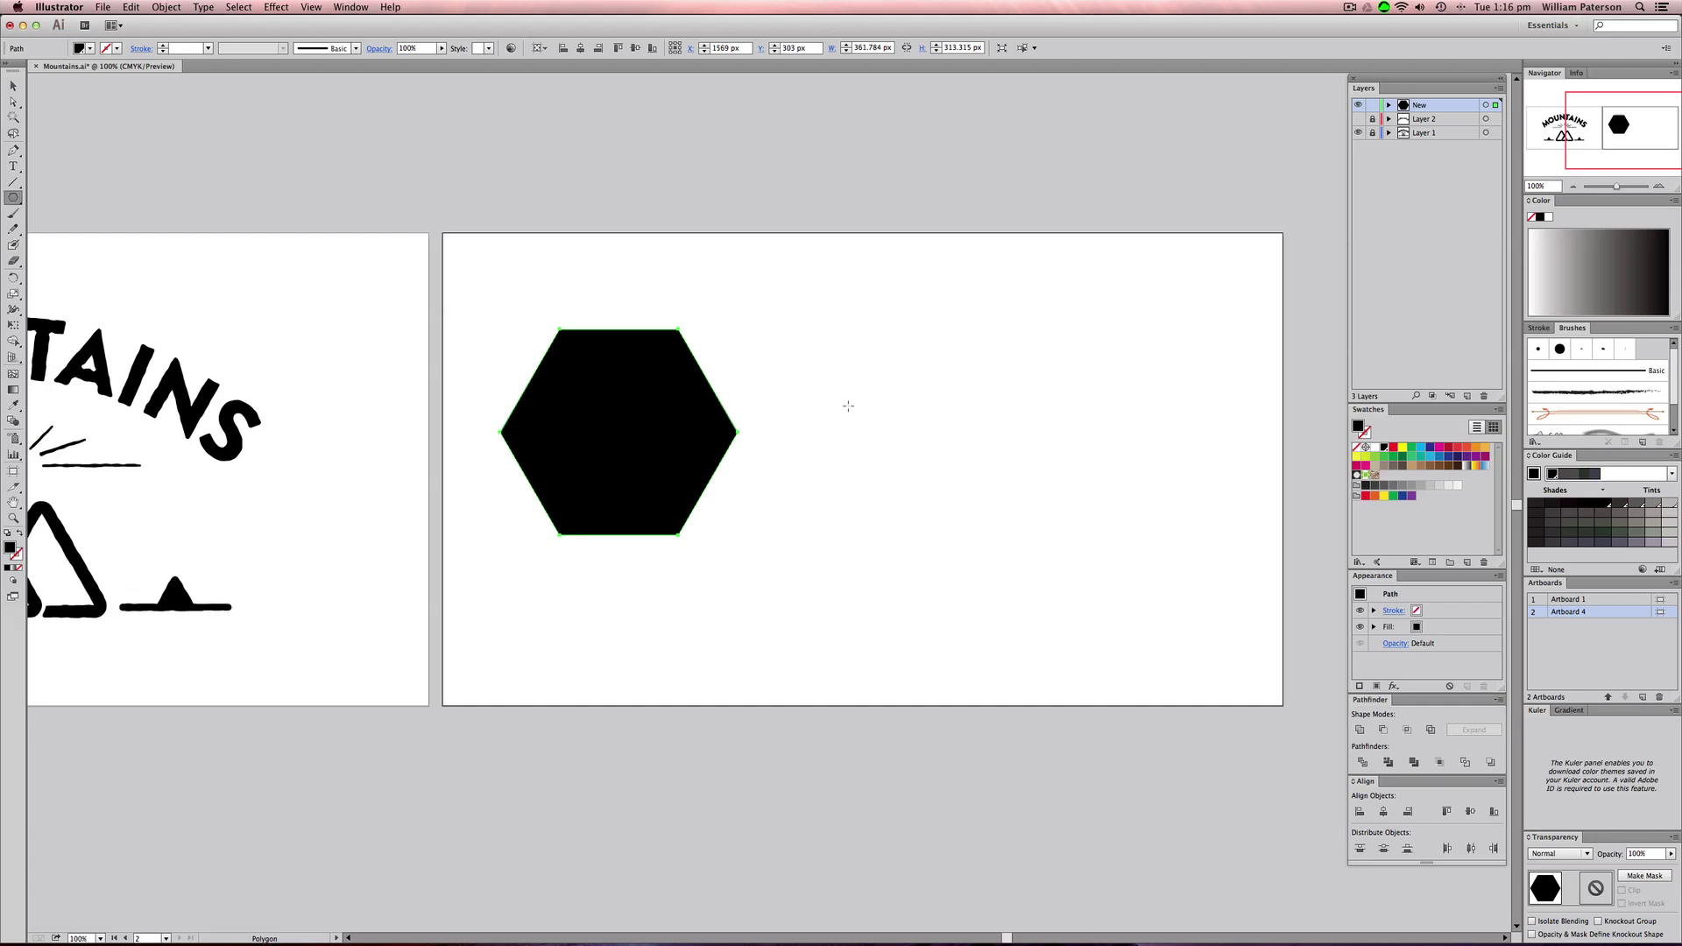
pyautogui.moveTo(893, 380); pyautogui.dragTo(858, 499)
pyautogui.press('Down')
pyautogui.press('Down')
pyautogui.press('Down')
pyautogui.press('v')
pyautogui.click(565, 488)
pyautogui.press('Delete')
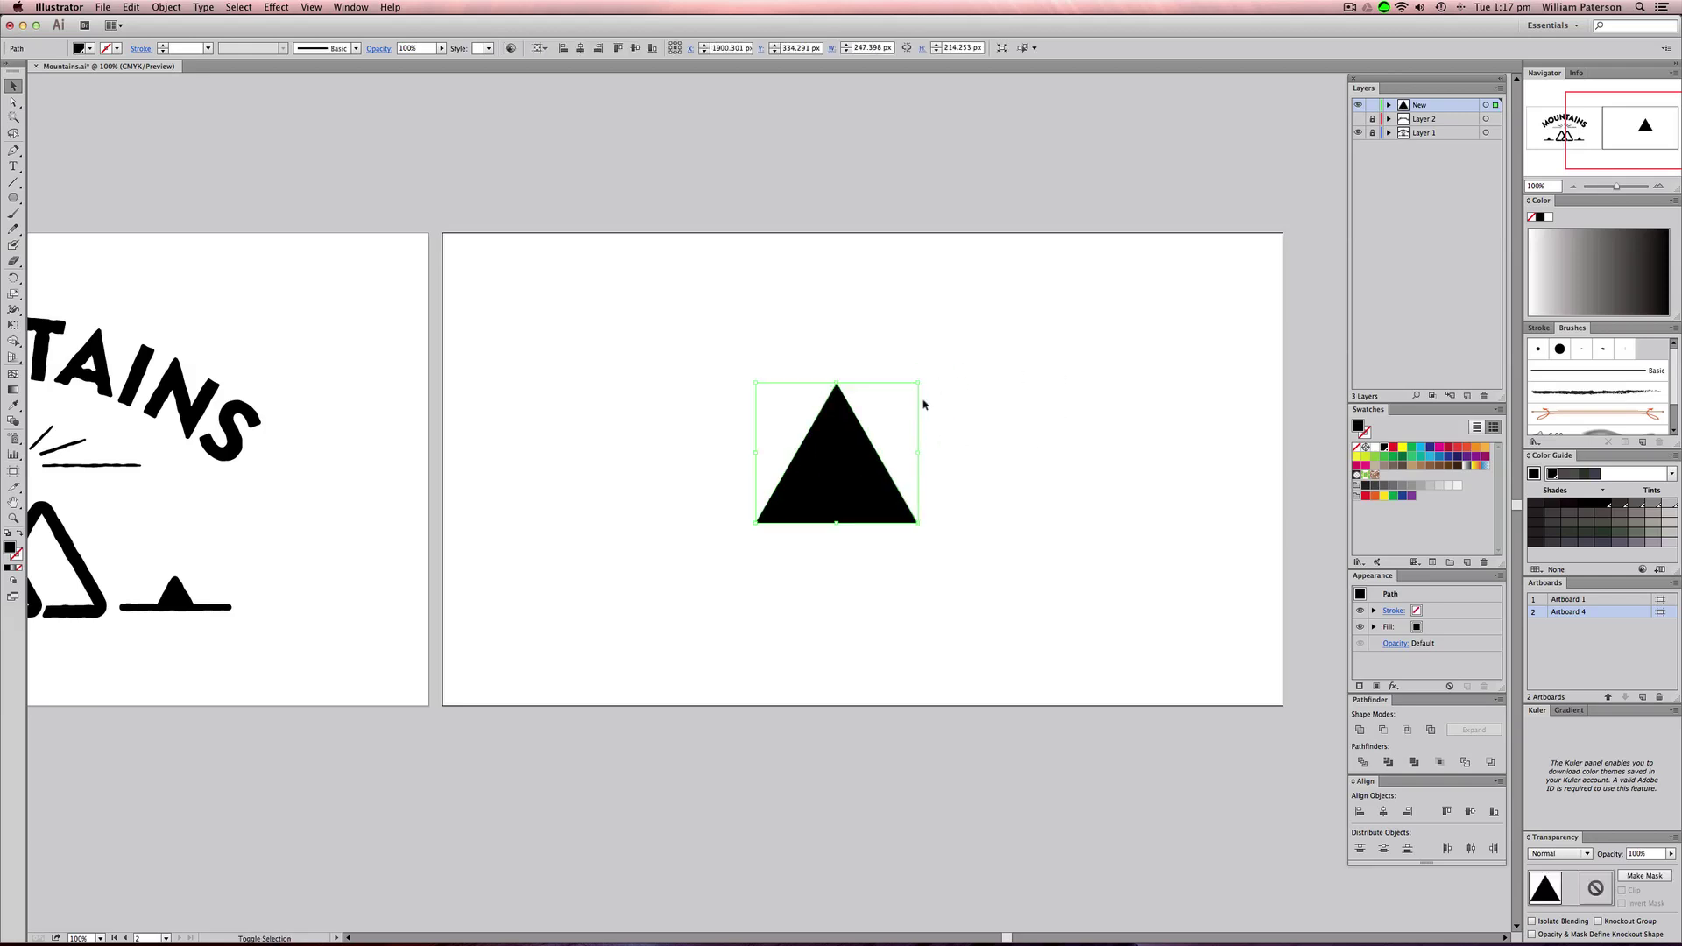
# - Scale the black triangle up proportionally to about 317 px wide and 274 px high
pyautogui.moveTo(918, 383); pyautogui.dragTo(939, 362)
pyautogui.press('space')
pyautogui.moveTo(572, 553); pyautogui.dragTo(630, 554)
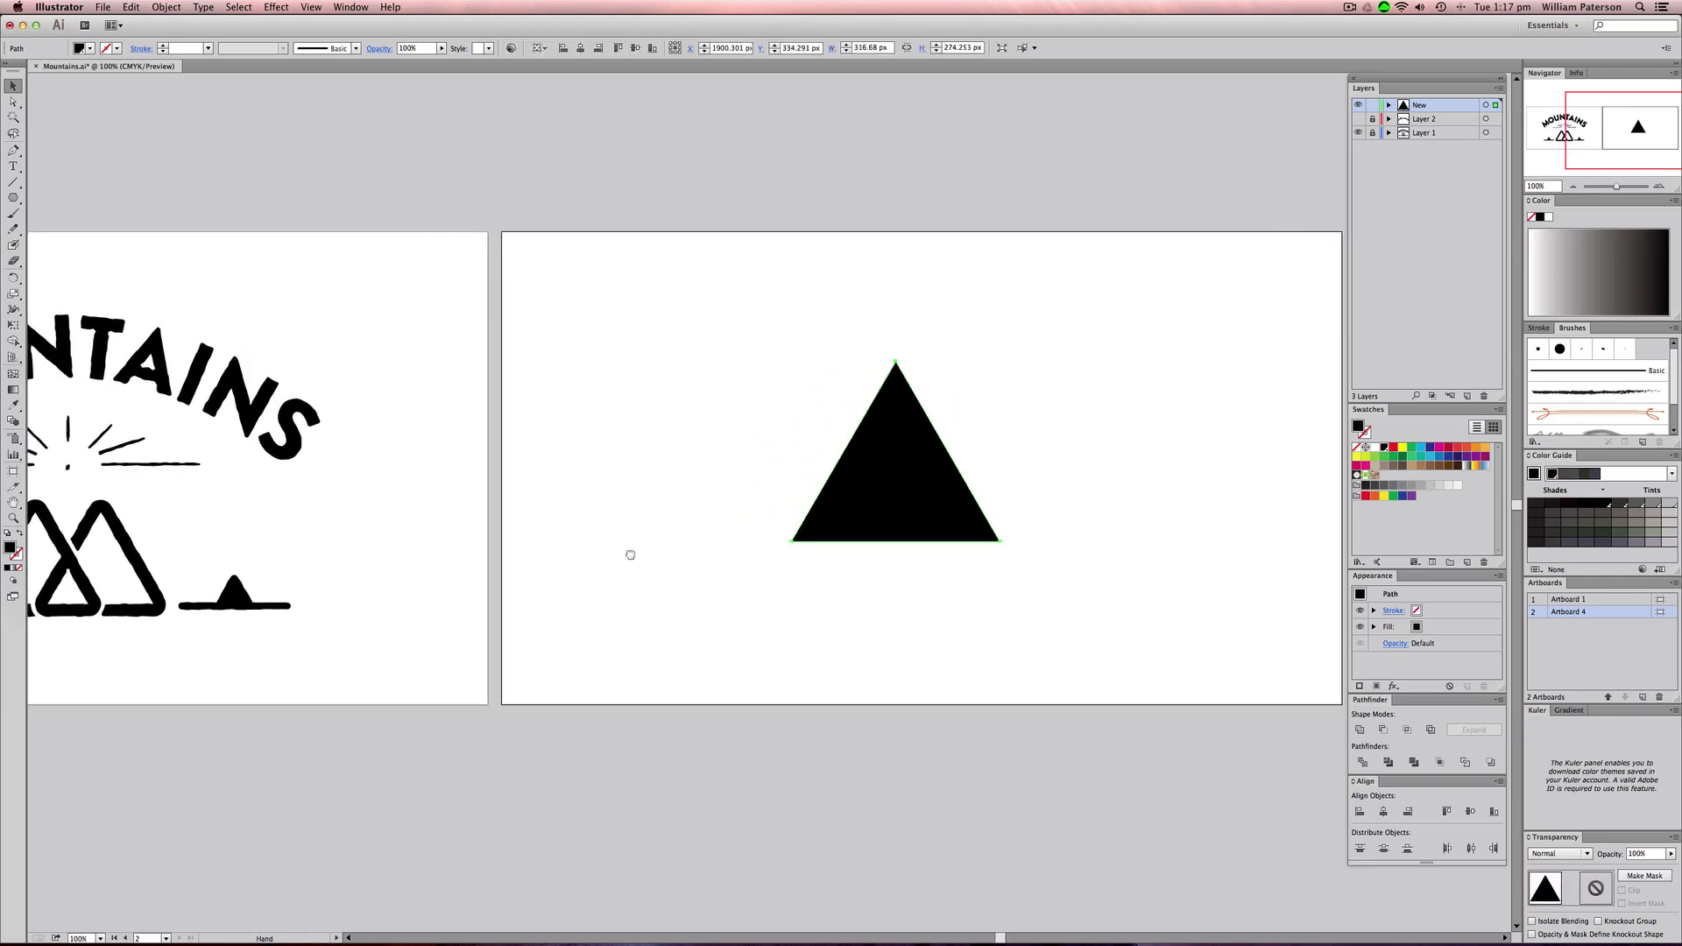
pyautogui.click(1044, 339)
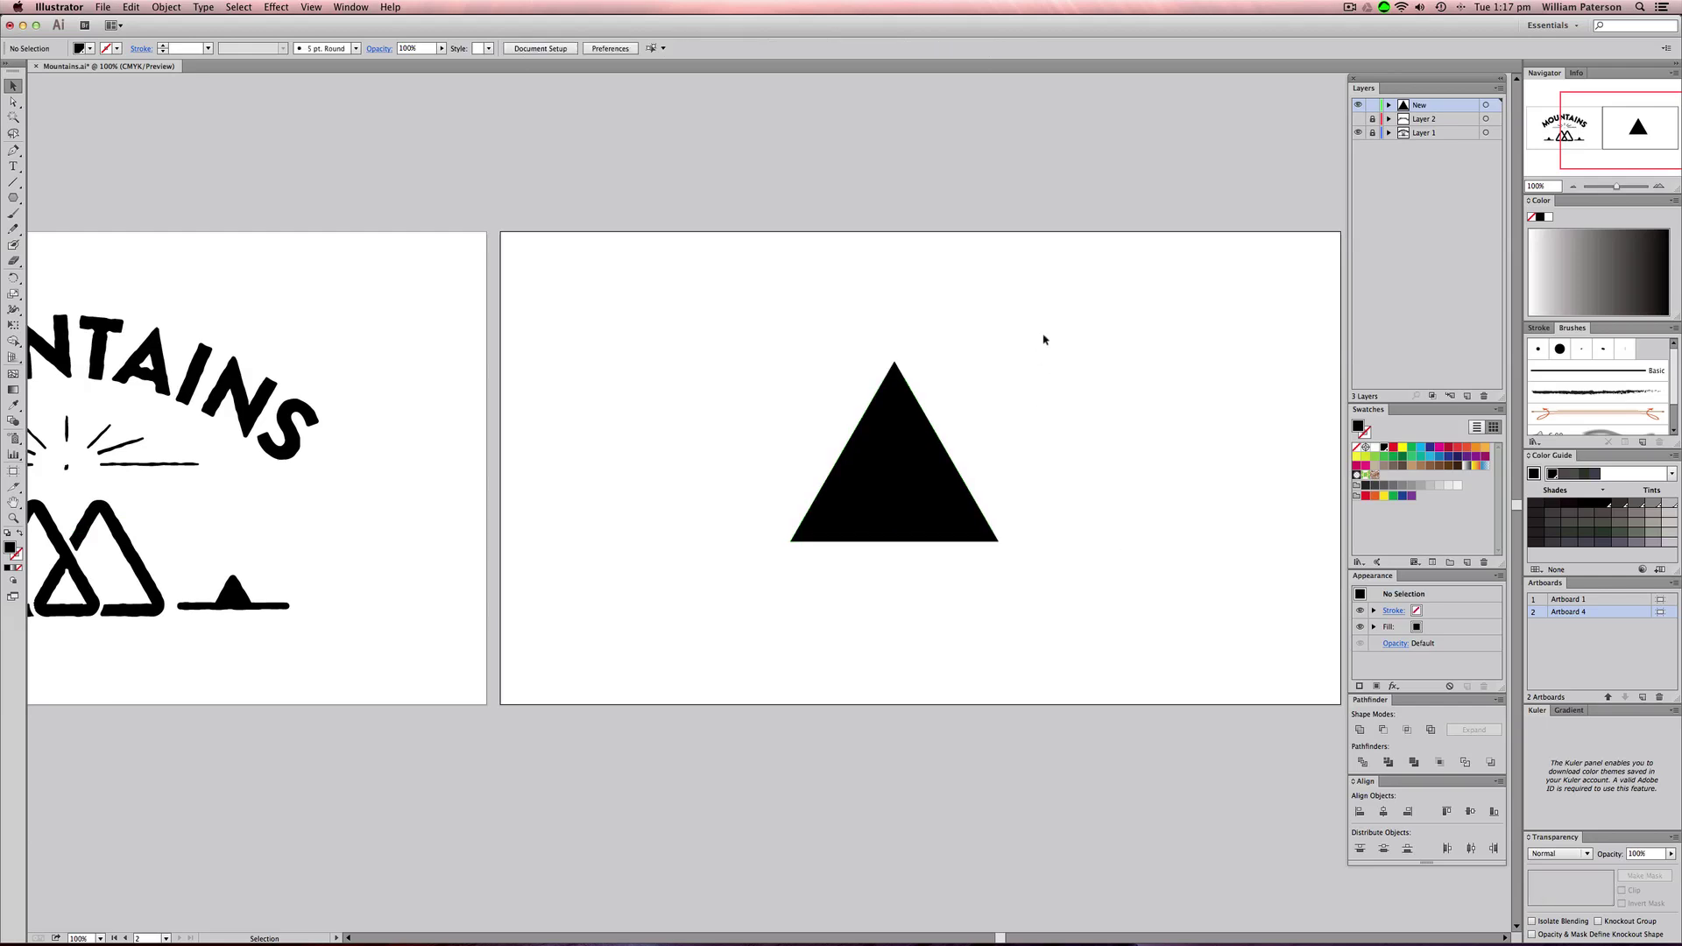
pyautogui.moveTo(1045, 324); pyautogui.dragTo(712, 554)
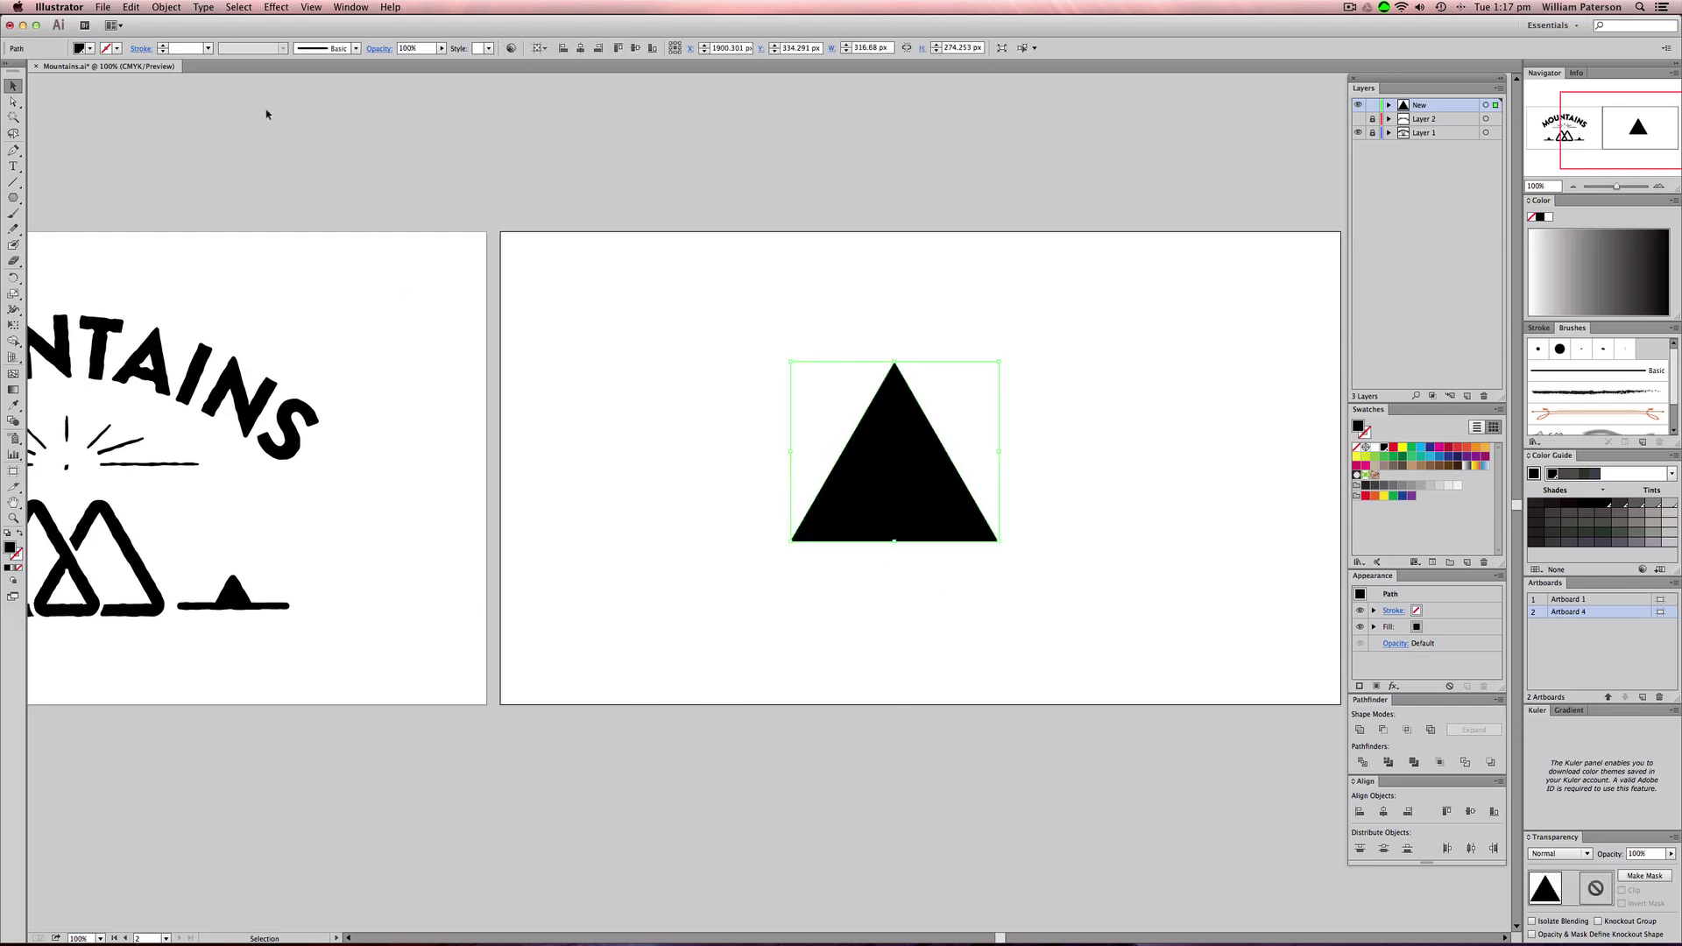
pyautogui.click(278, 7)
pyautogui.moveTo(336, 128)
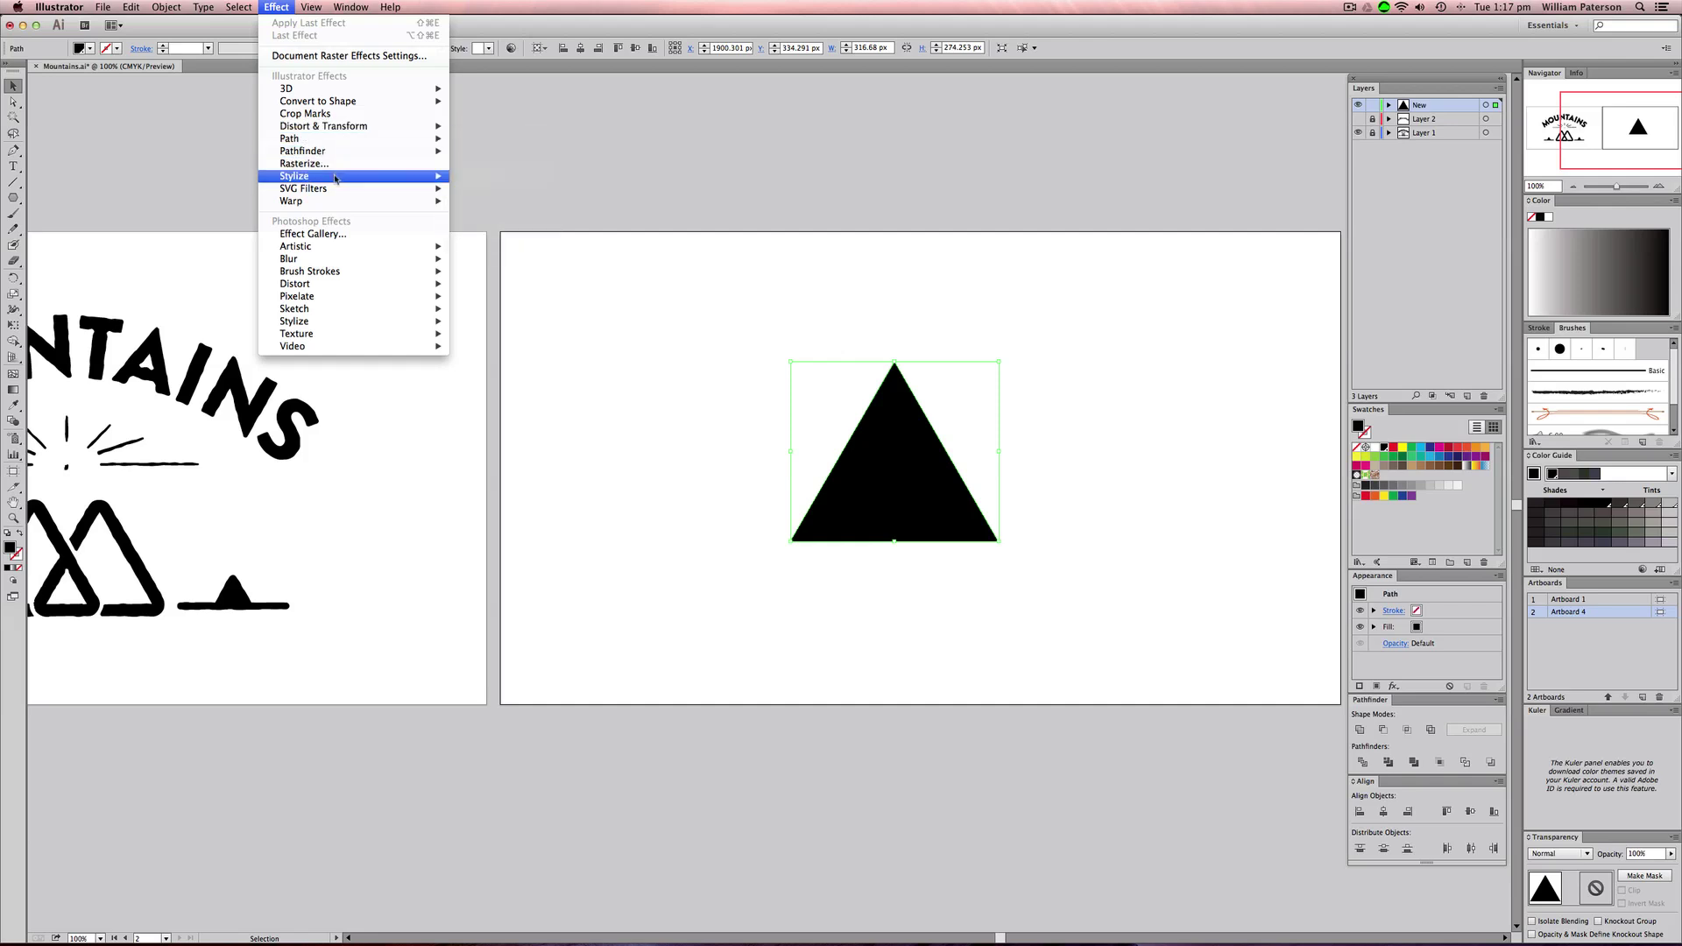
pyautogui.click(1067, 371)
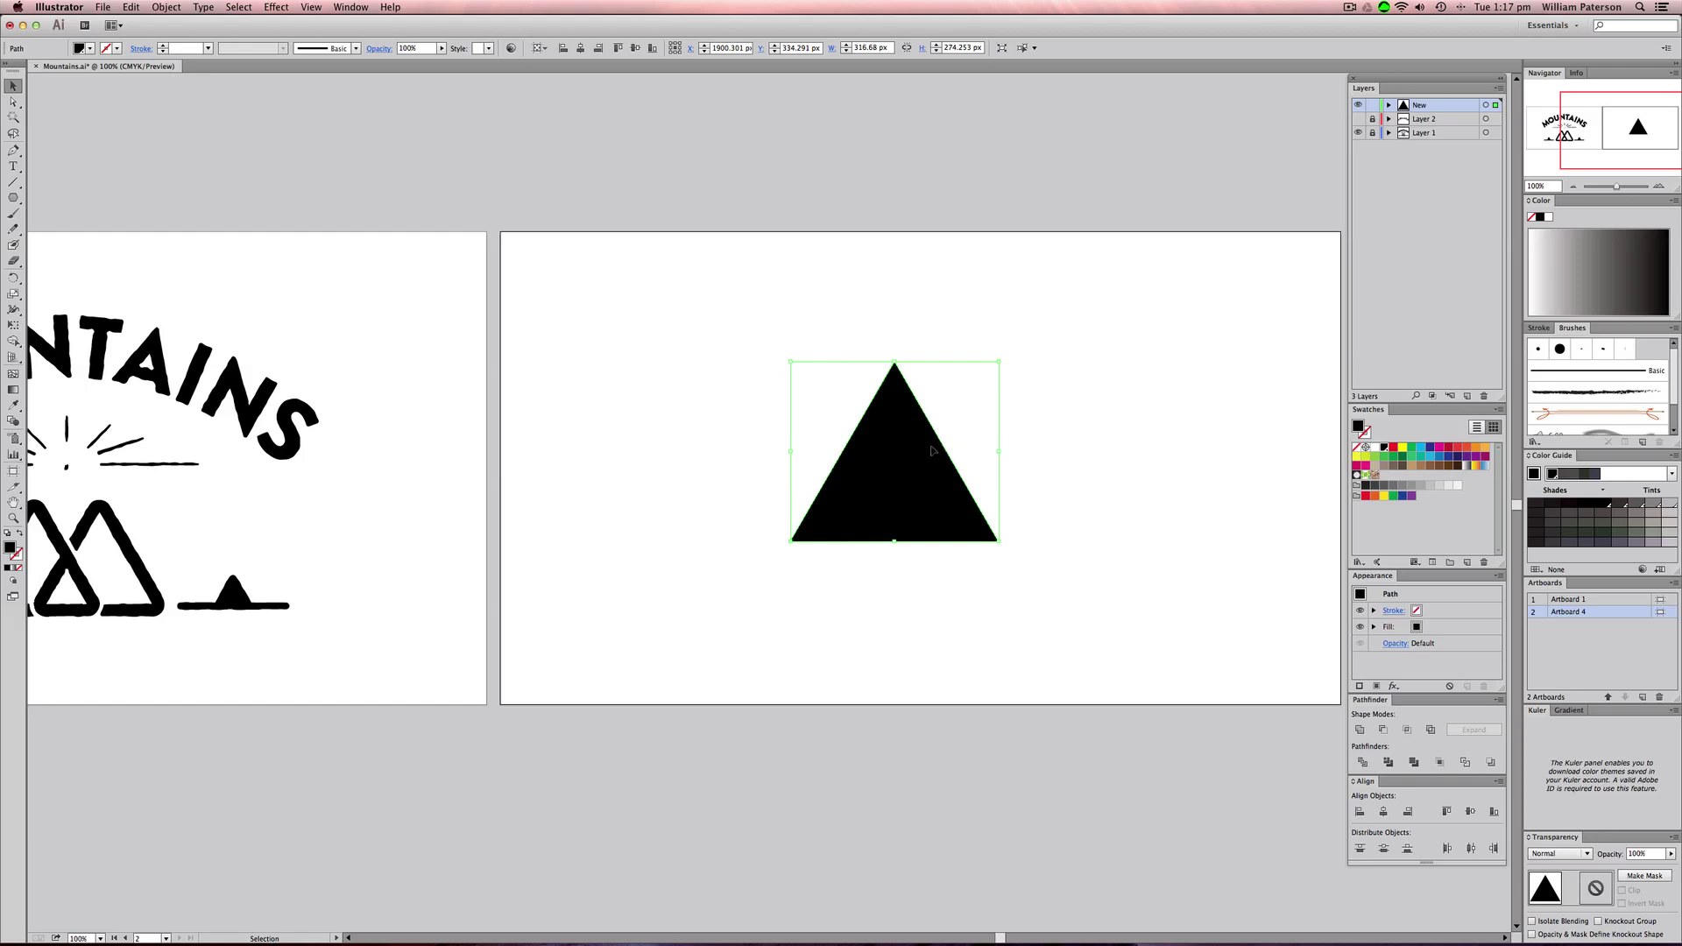
# - Round all three corners of the triangle together to a radius of about 22 px
pyautogui.press('a')
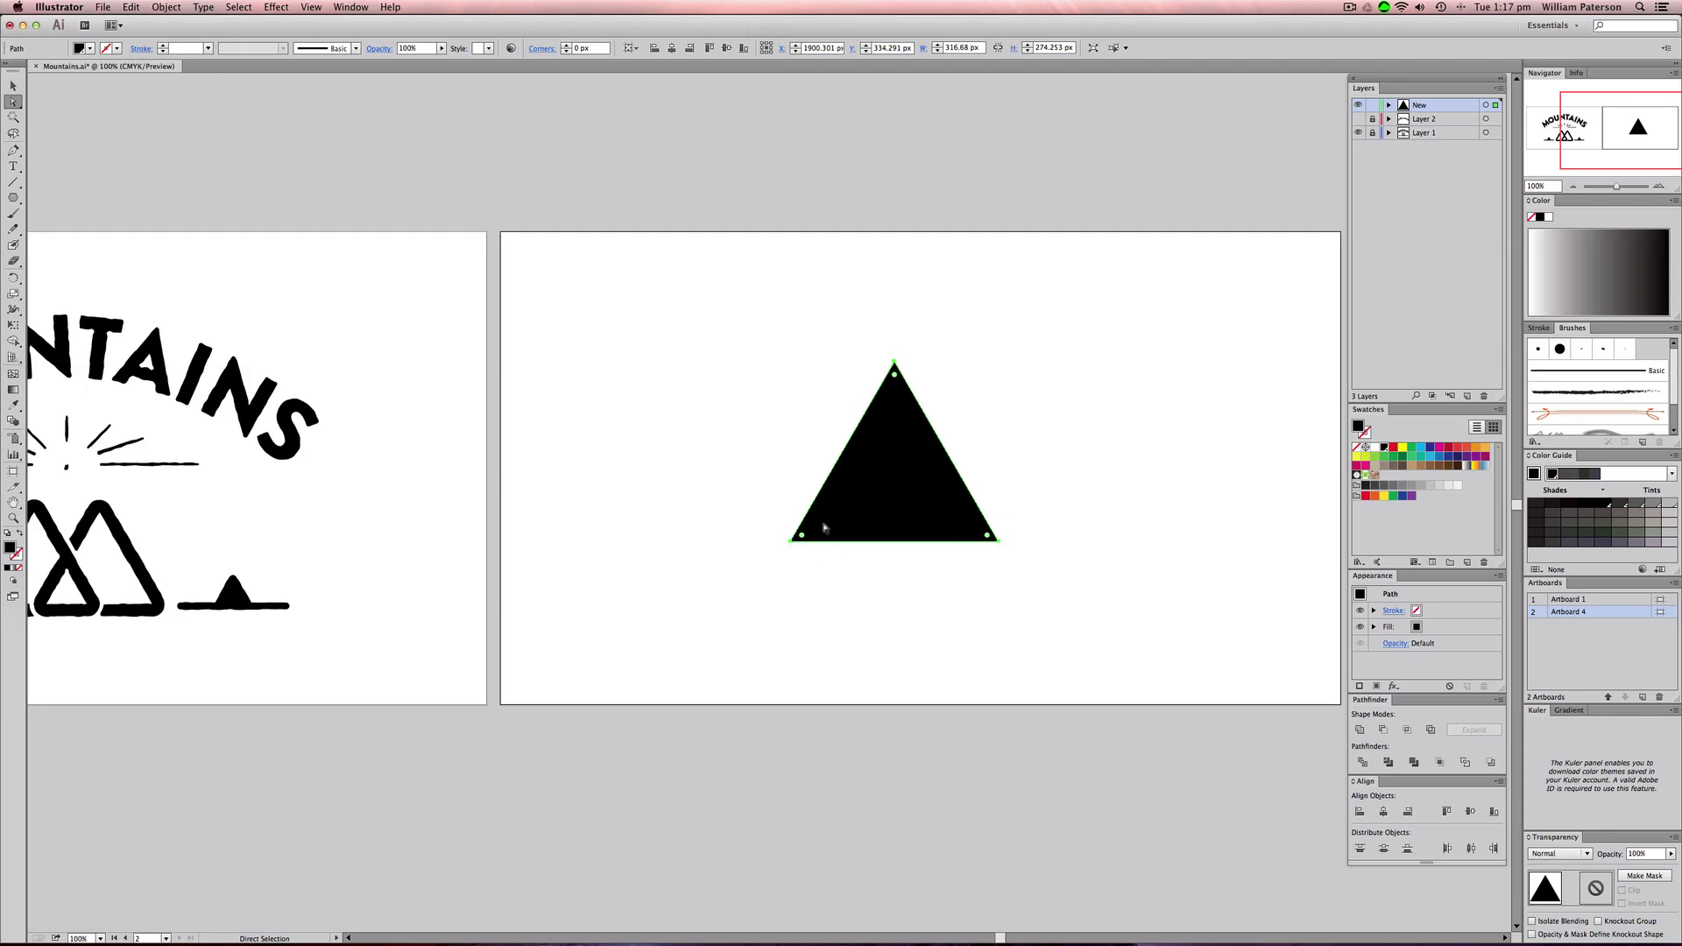
pyautogui.moveTo(895, 375); pyautogui.dragTo(907, 385)
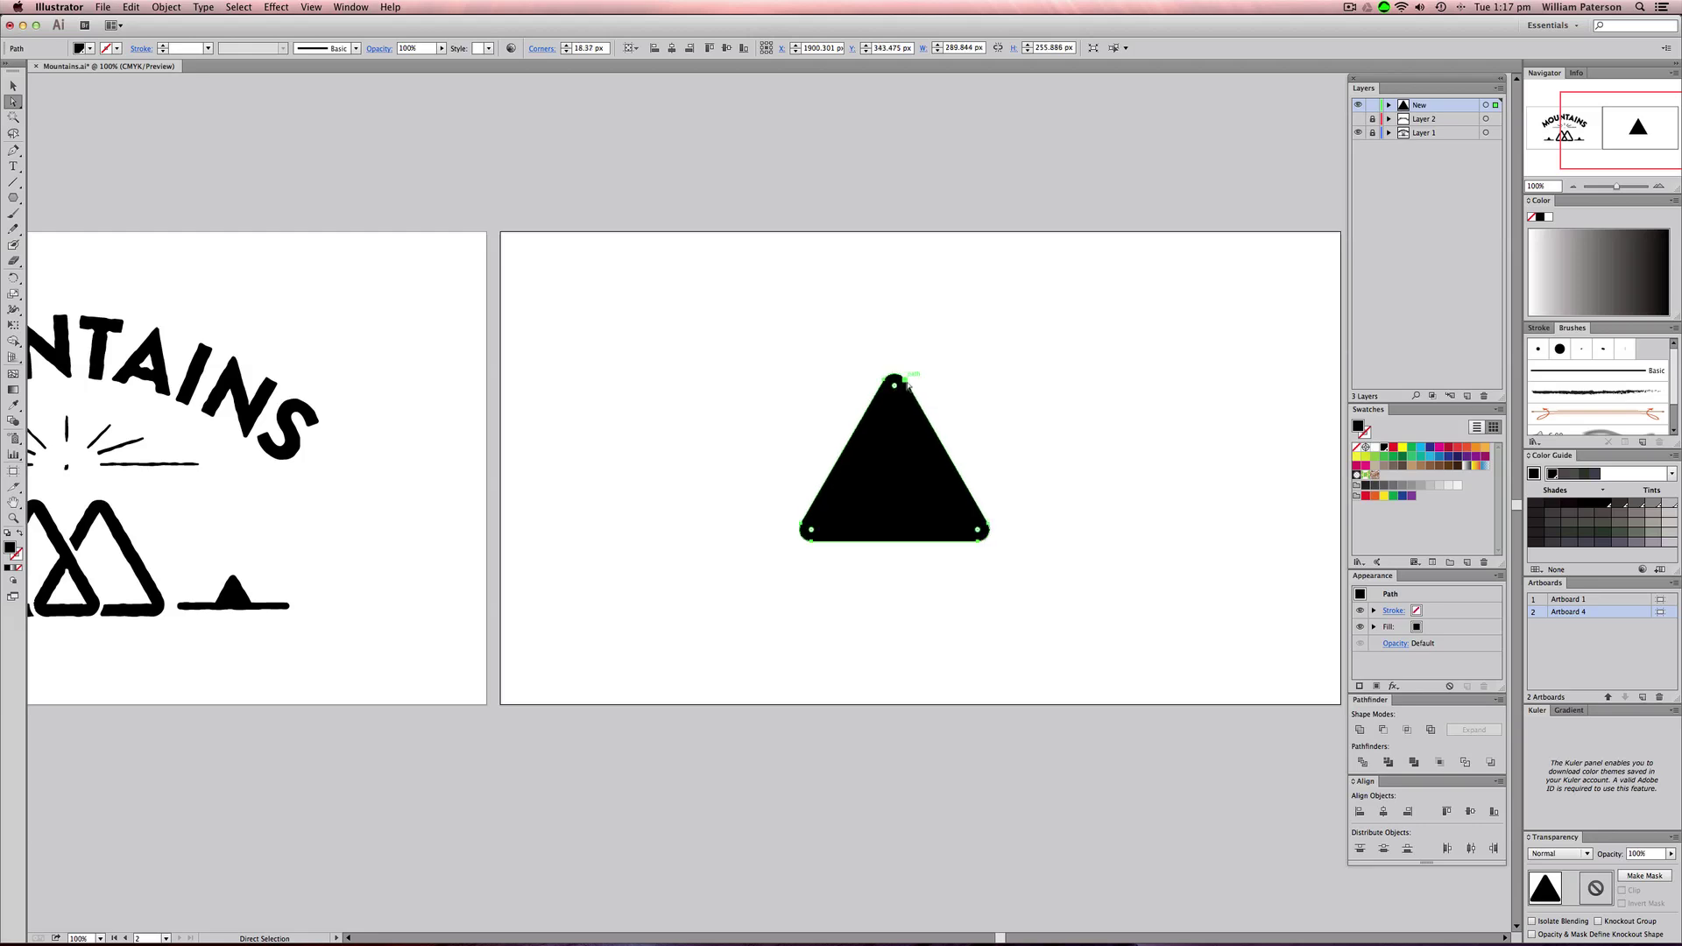
pyautogui.click(974, 369)
pyautogui.press('v')
pyautogui.click(880, 404)
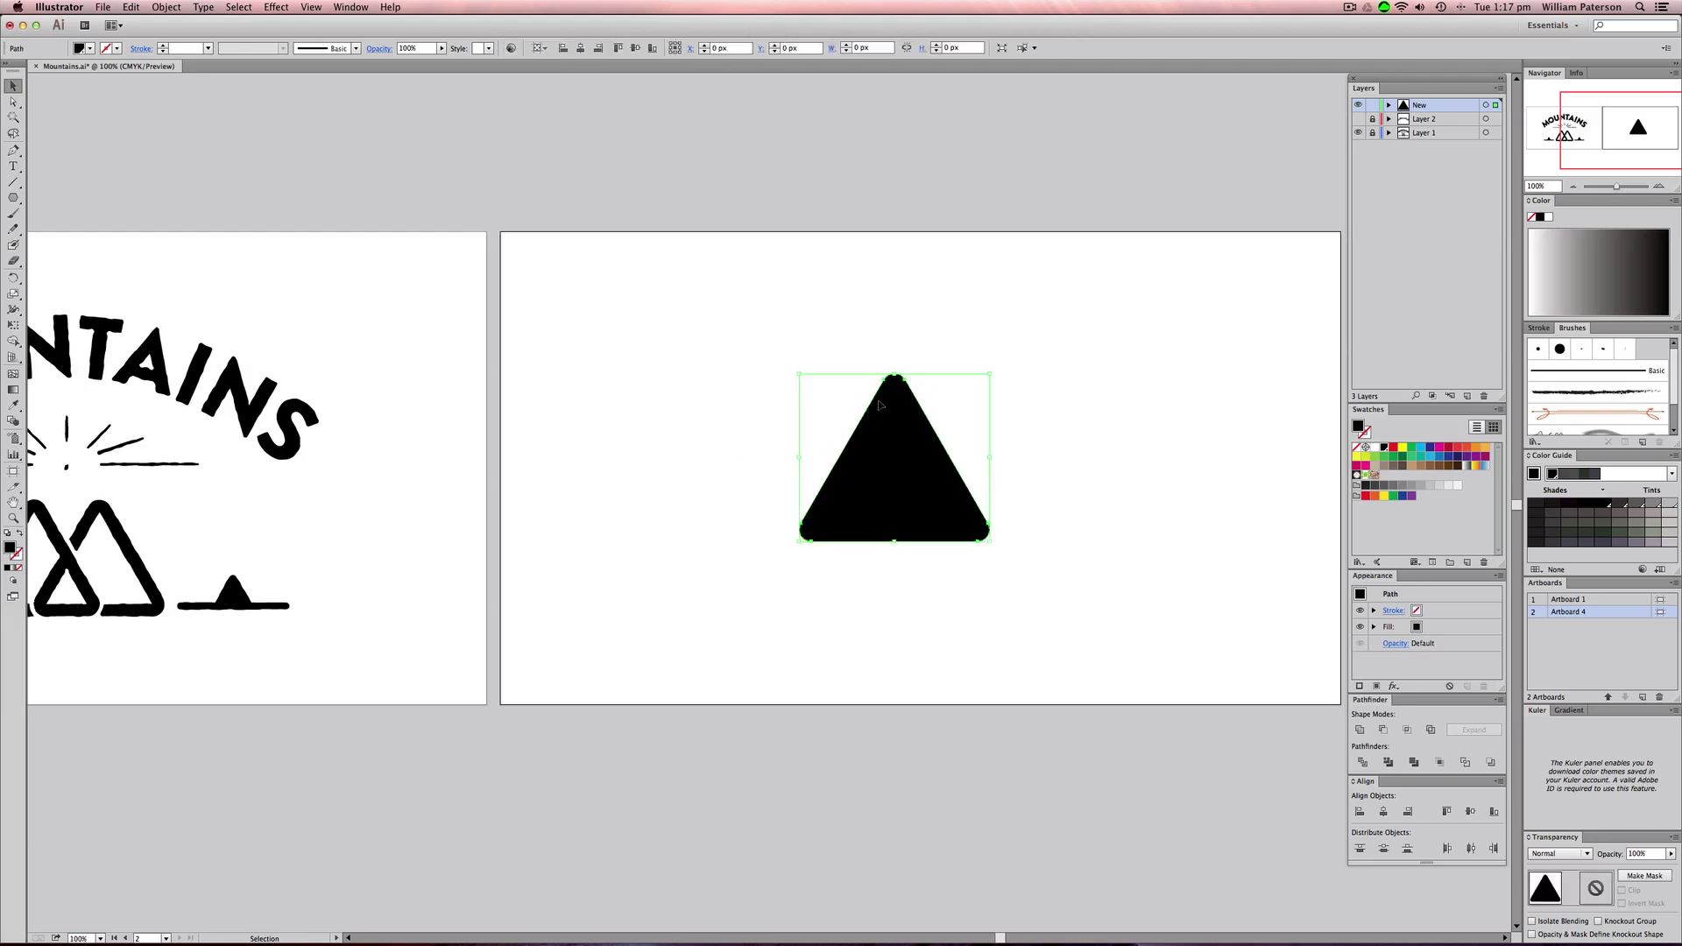
pyautogui.click(965, 379)
pyautogui.click(898, 396)
pyautogui.press('a')
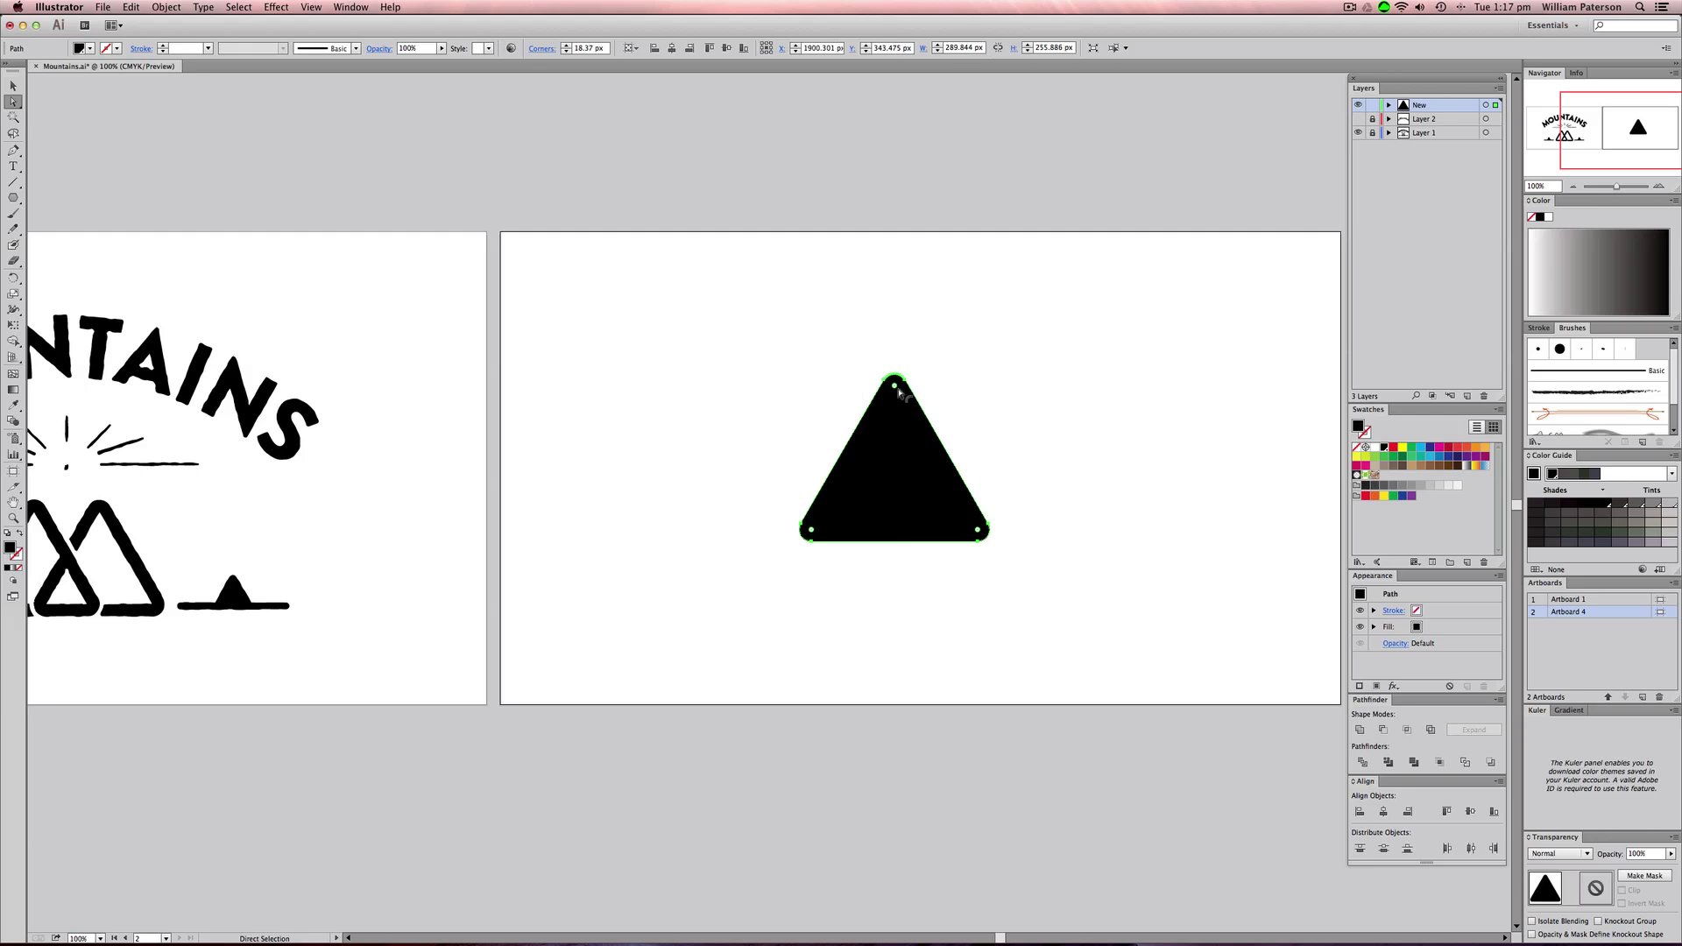
pyautogui.moveTo(897, 389); pyautogui.dragTo(898, 394)
pyautogui.click(952, 364)
pyautogui.press('v')
pyautogui.moveTo(1000, 385); pyautogui.dragTo(810, 542)
pyautogui.click(881, 607)
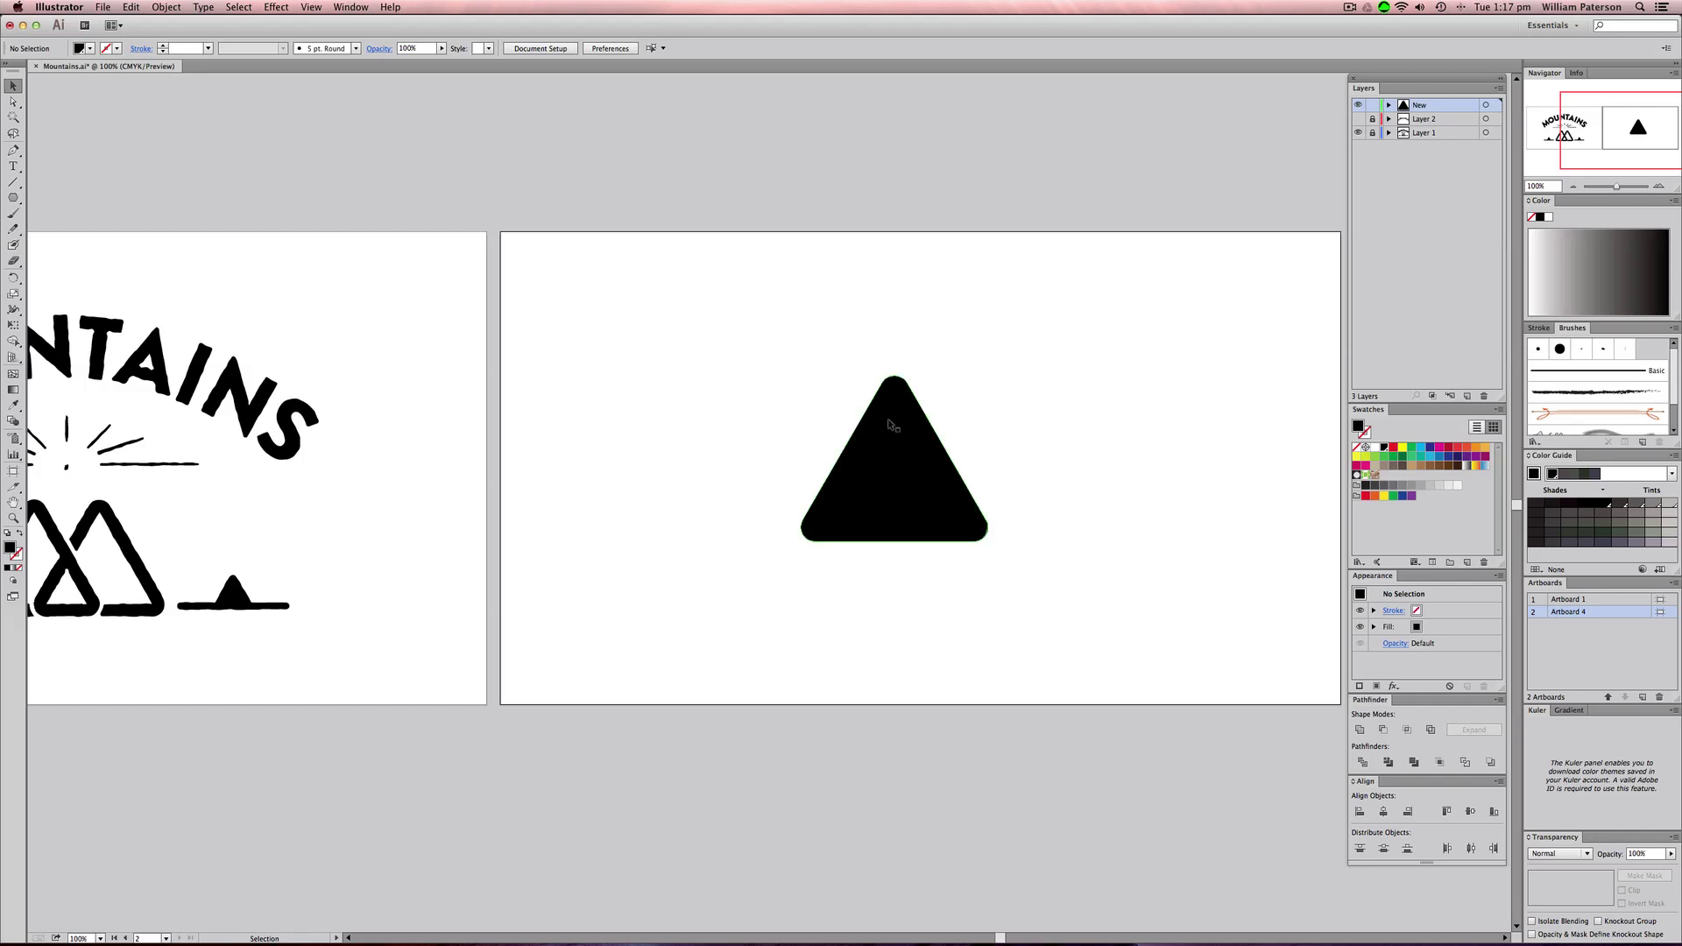
pyautogui.press('a')
pyautogui.moveTo(981, 338); pyautogui.dragTo(1080, 347)
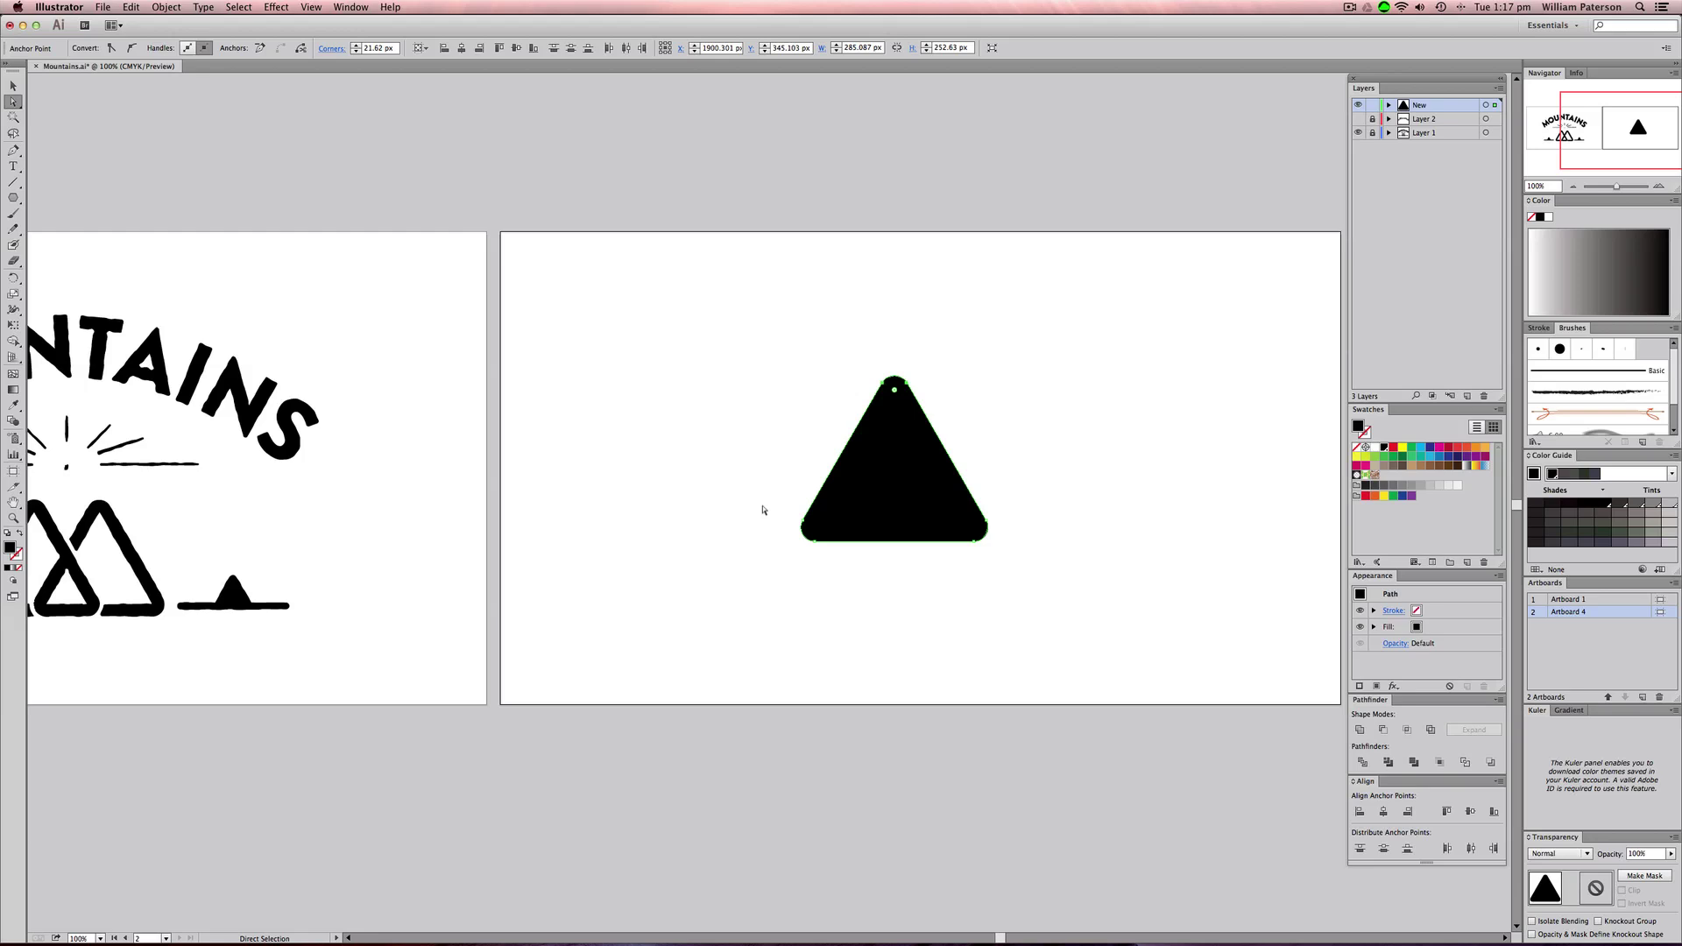
pyautogui.moveTo(761, 506); pyautogui.dragTo(914, 502)
pyautogui.press('super+z')
# - Move the rounded triangle slightly to the left and down on the artboard
pyautogui.press('v')
pyautogui.moveTo(993, 402); pyautogui.dragTo(830, 487)
pyautogui.moveTo(912, 443); pyautogui.dragTo(870, 454)
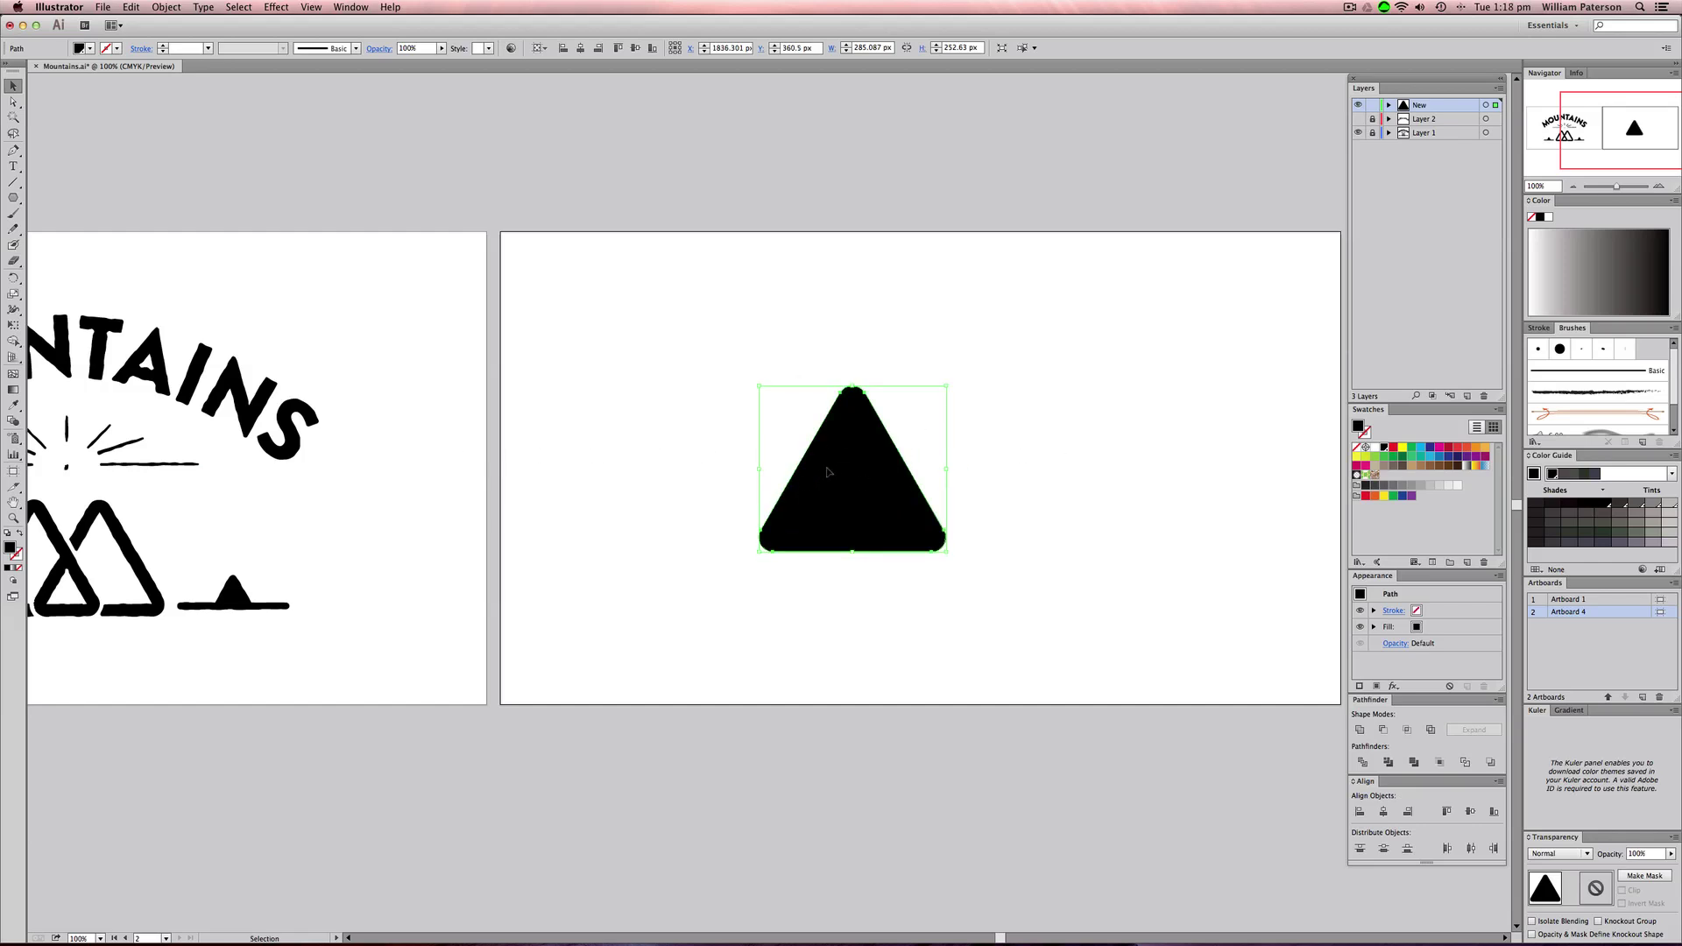
# - Swap the triangle's fill and stroke so it has no fill, and set its black stroke to 20 pt
pyautogui.click(20, 534)
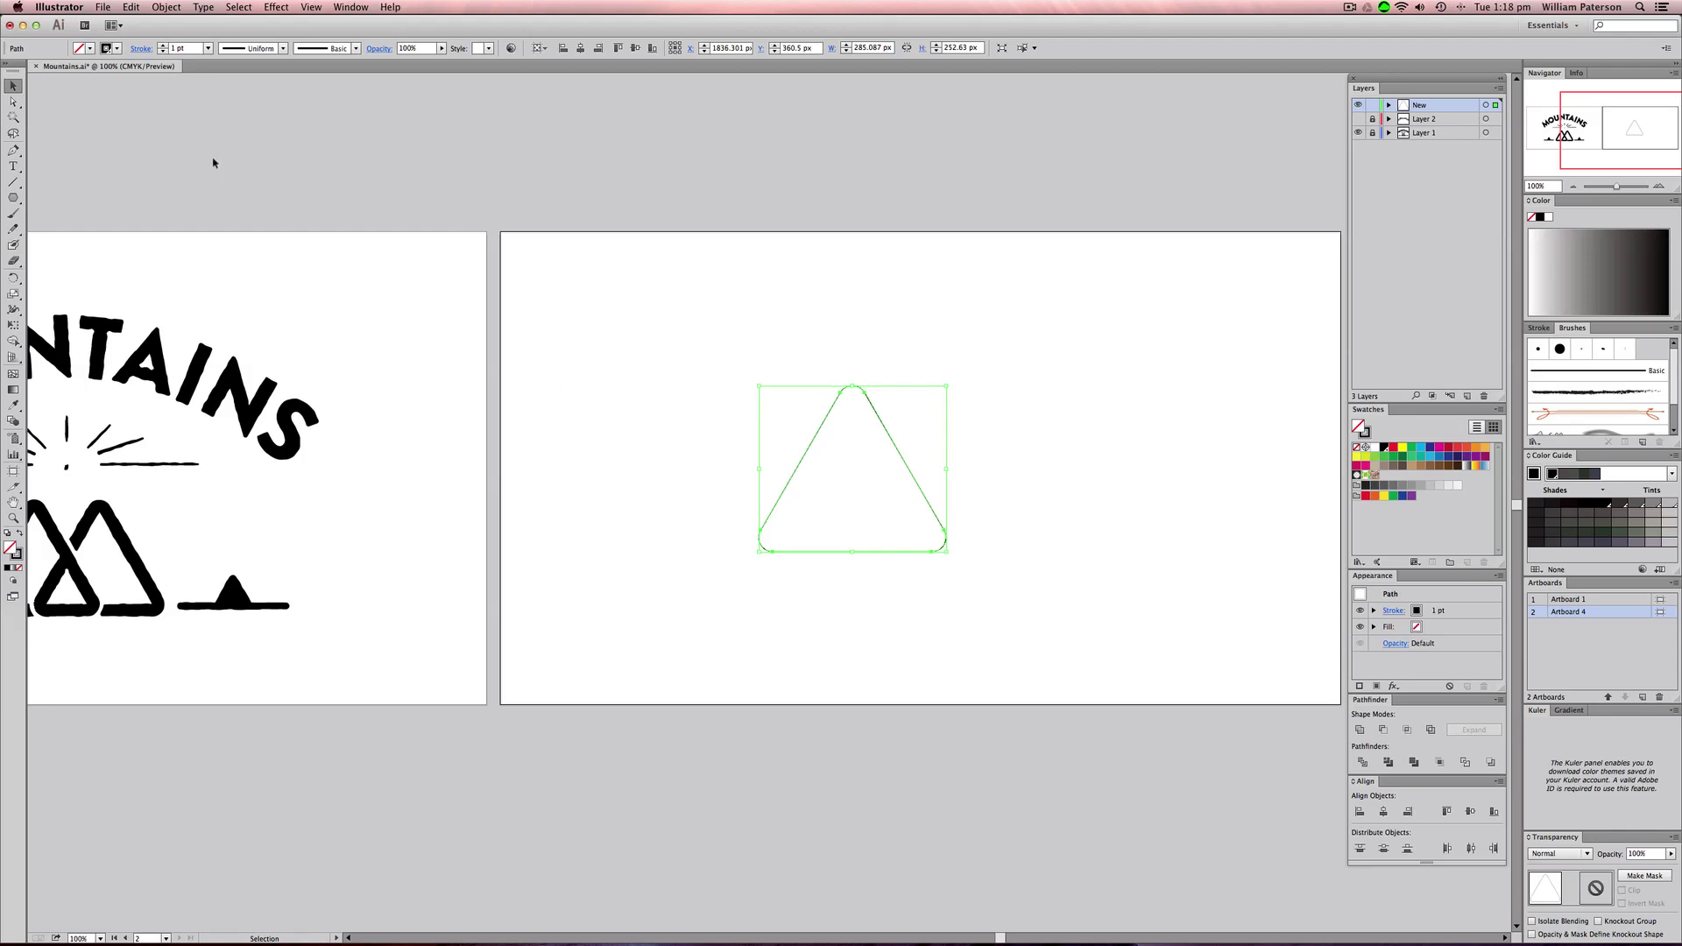
pyautogui.click(163, 46)
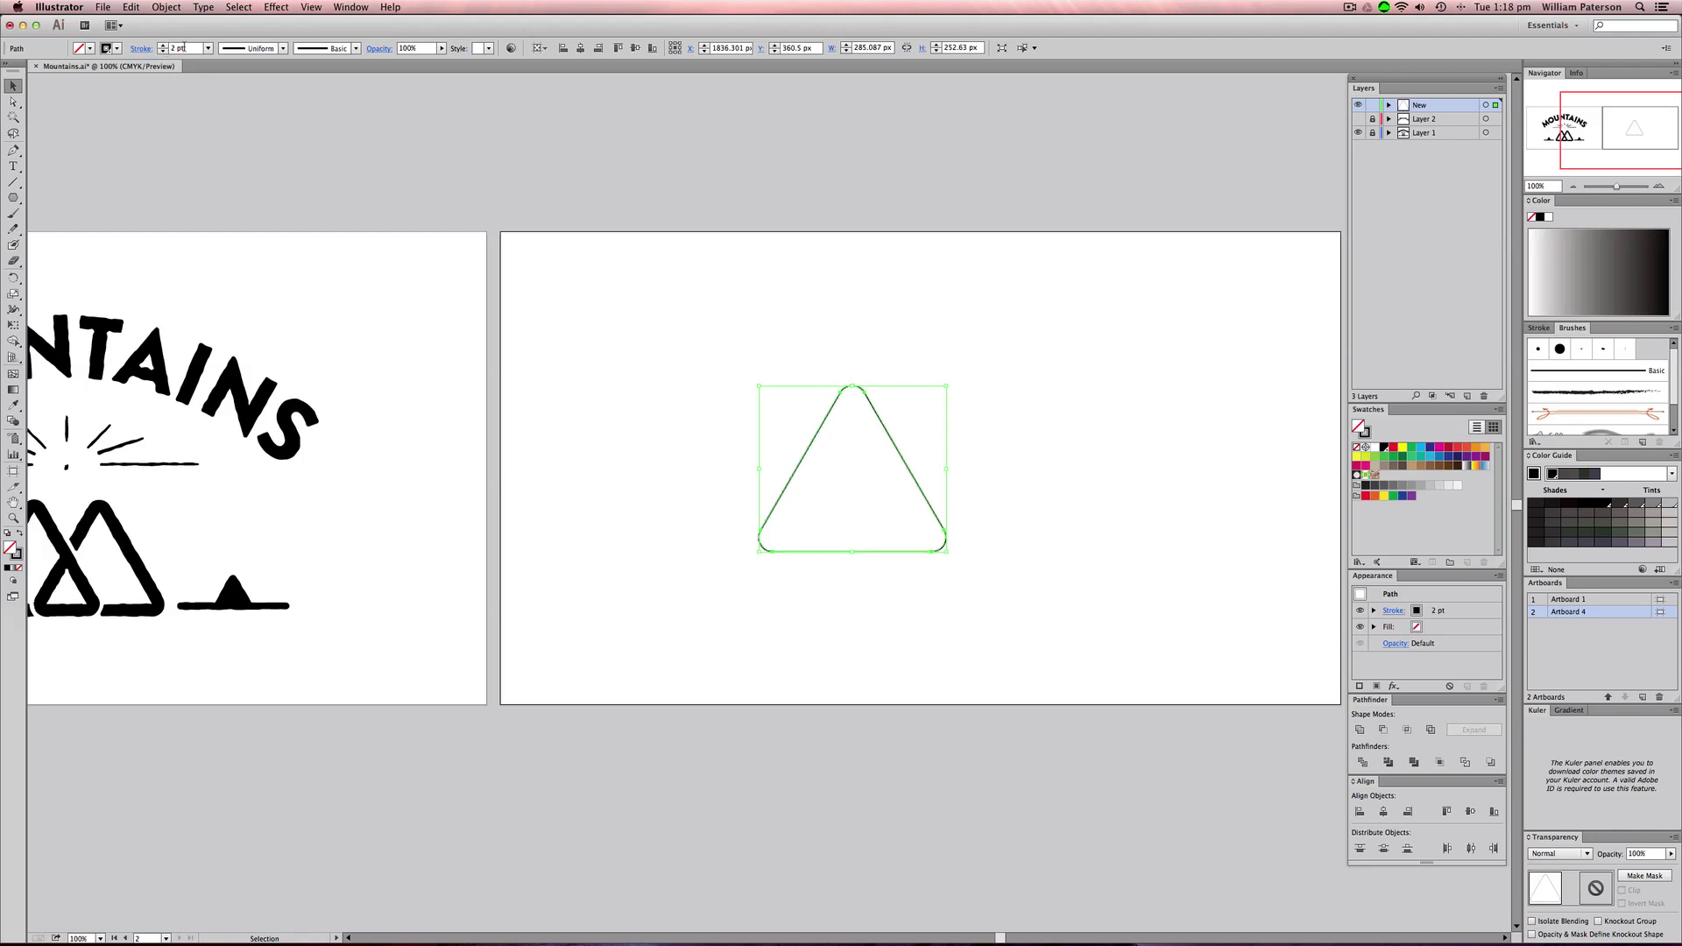
pyautogui.write('0')
pyautogui.press('Return')
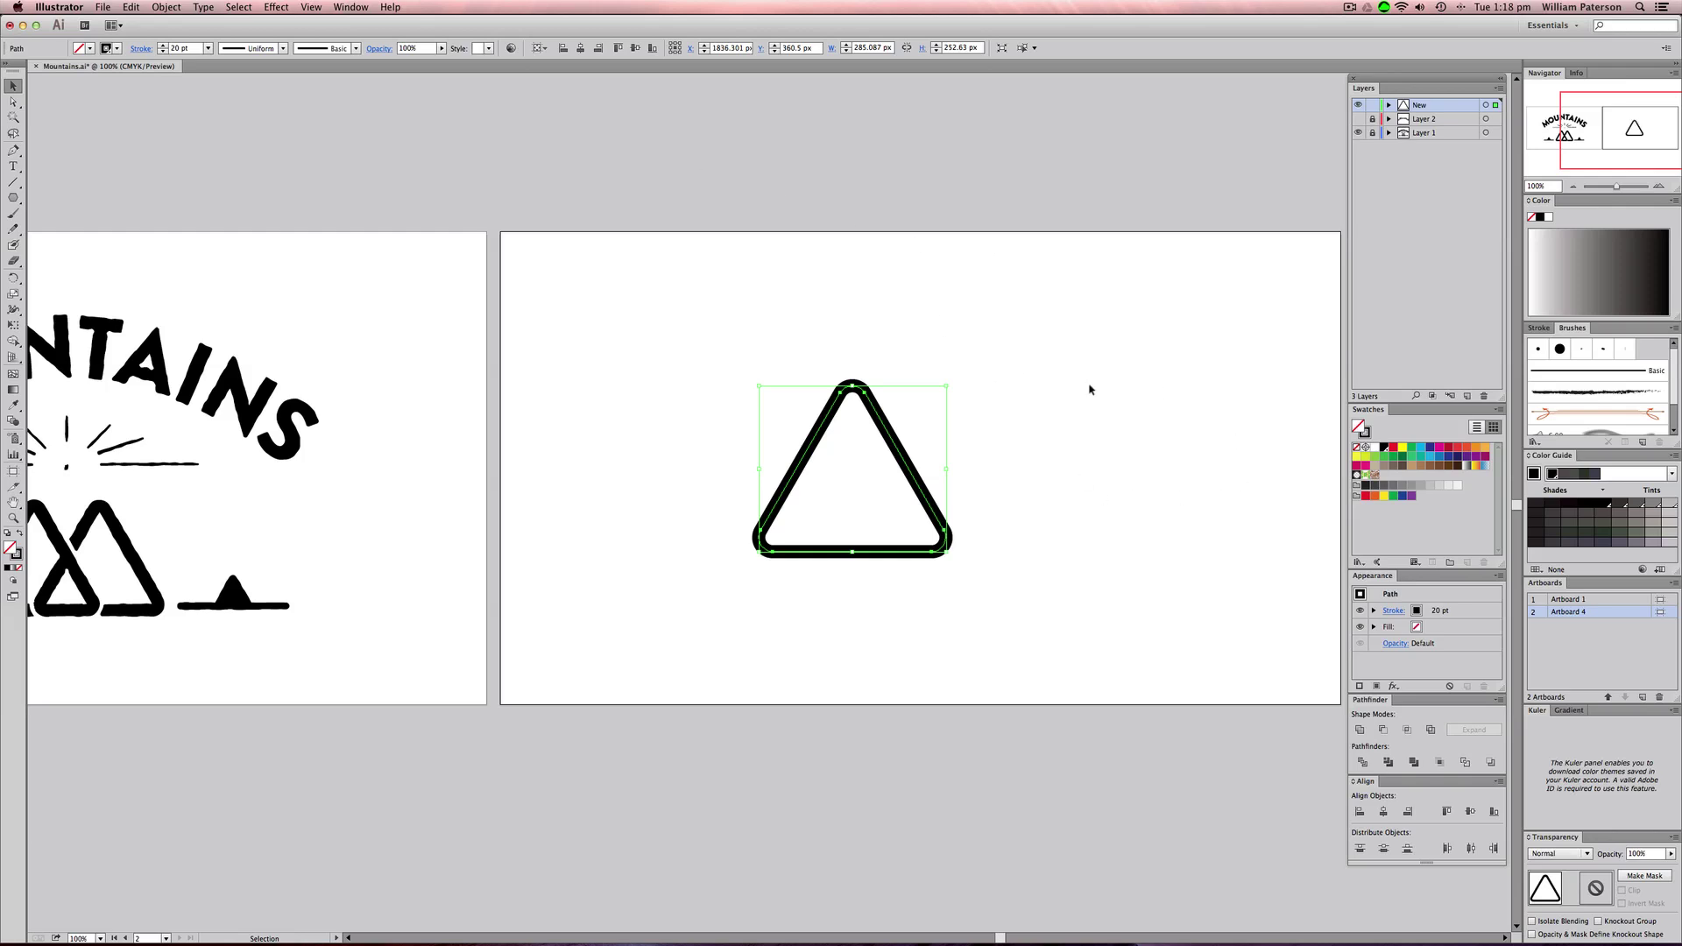
pyautogui.click(1165, 410)
pyautogui.moveTo(1039, 418); pyautogui.dragTo(876, 473)
pyautogui.click(1134, 486)
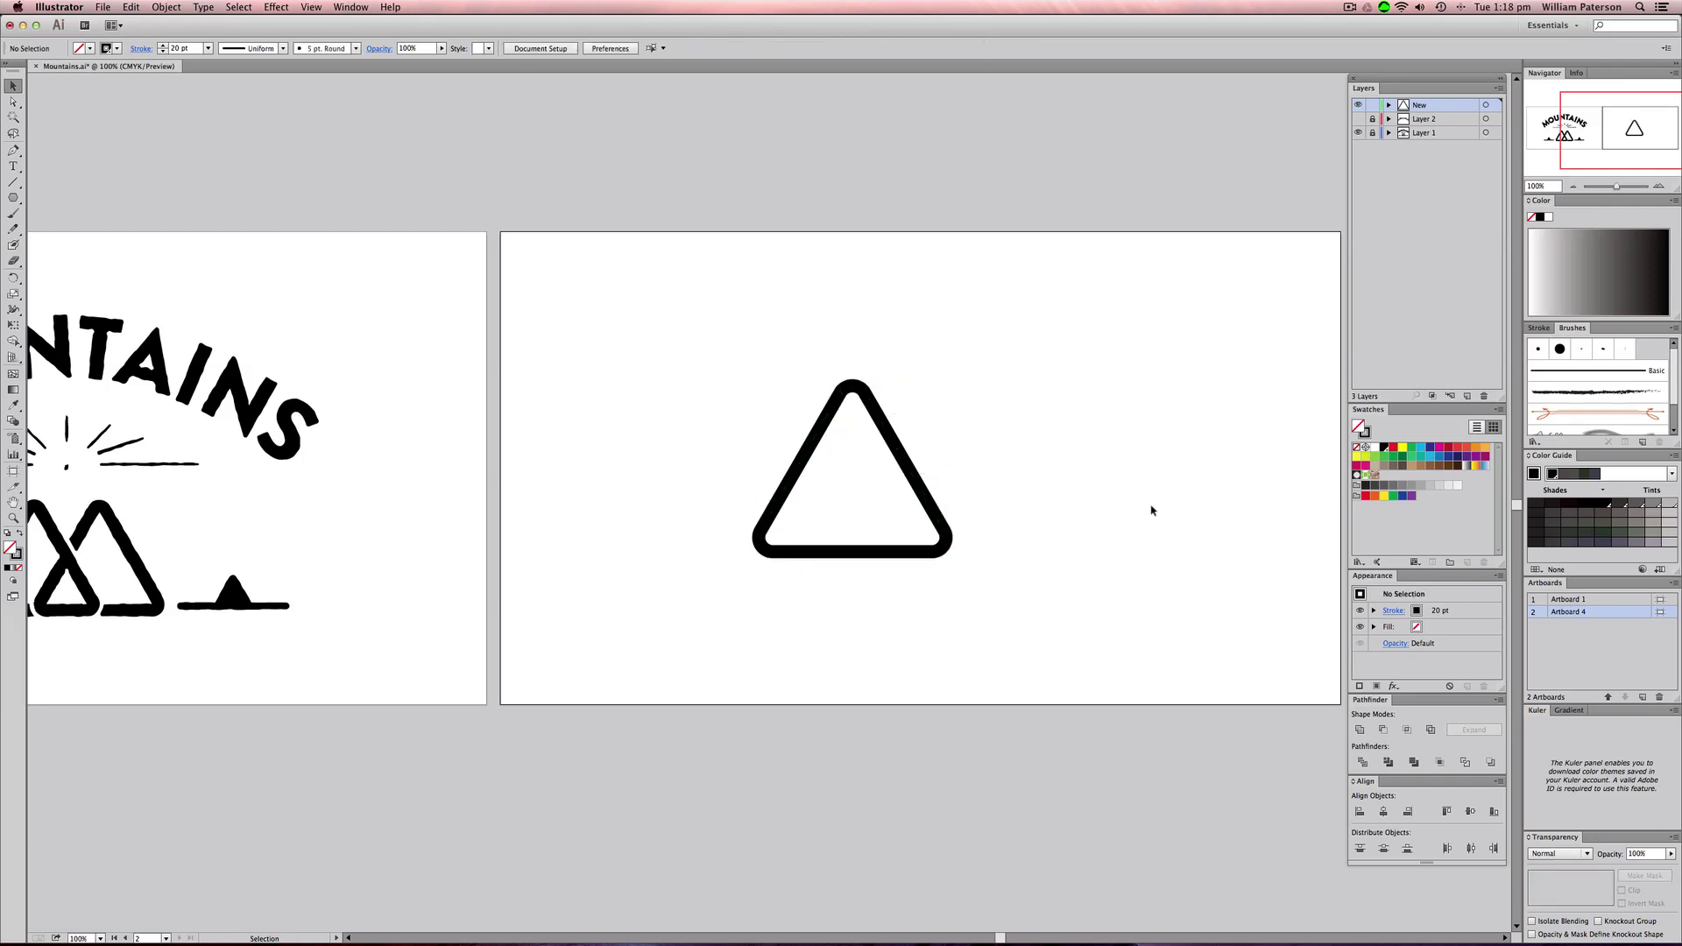
# - Try filling the triangle with the Black 1 swatch, leave the swatch options as they are, and remove the fill
pyautogui.moveTo(1128, 445); pyautogui.dragTo(889, 505)
pyautogui.doubleClick(1384, 447)
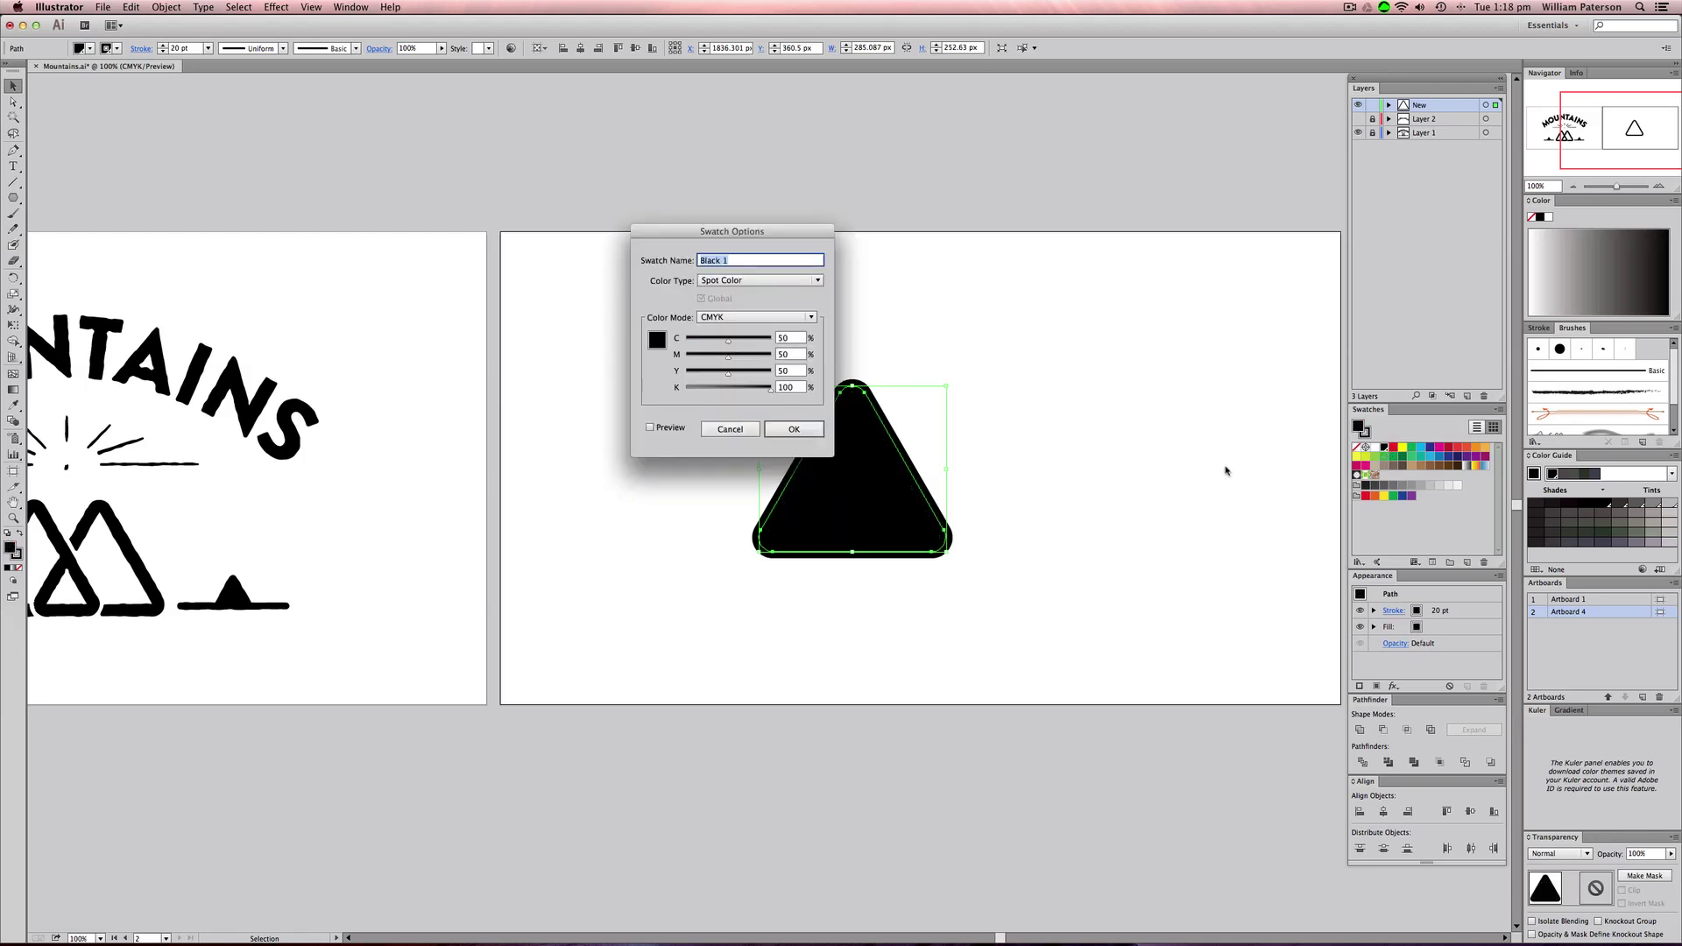
pyautogui.moveTo(742, 241); pyautogui.dragTo(1191, 278)
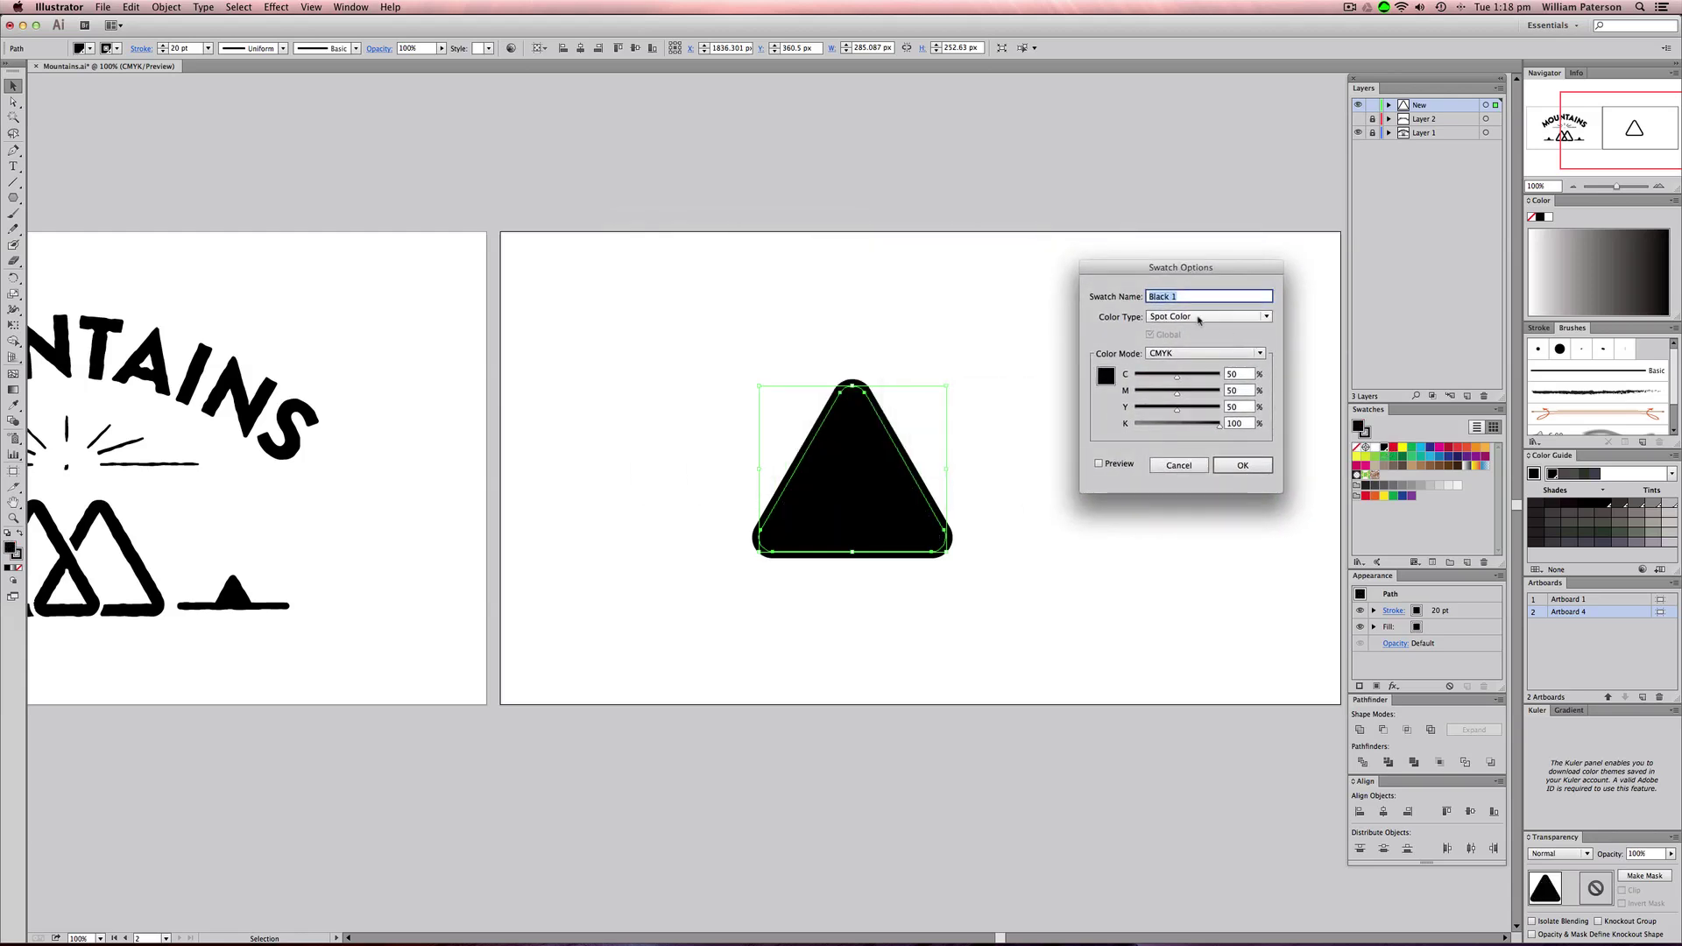
pyautogui.click(1225, 469)
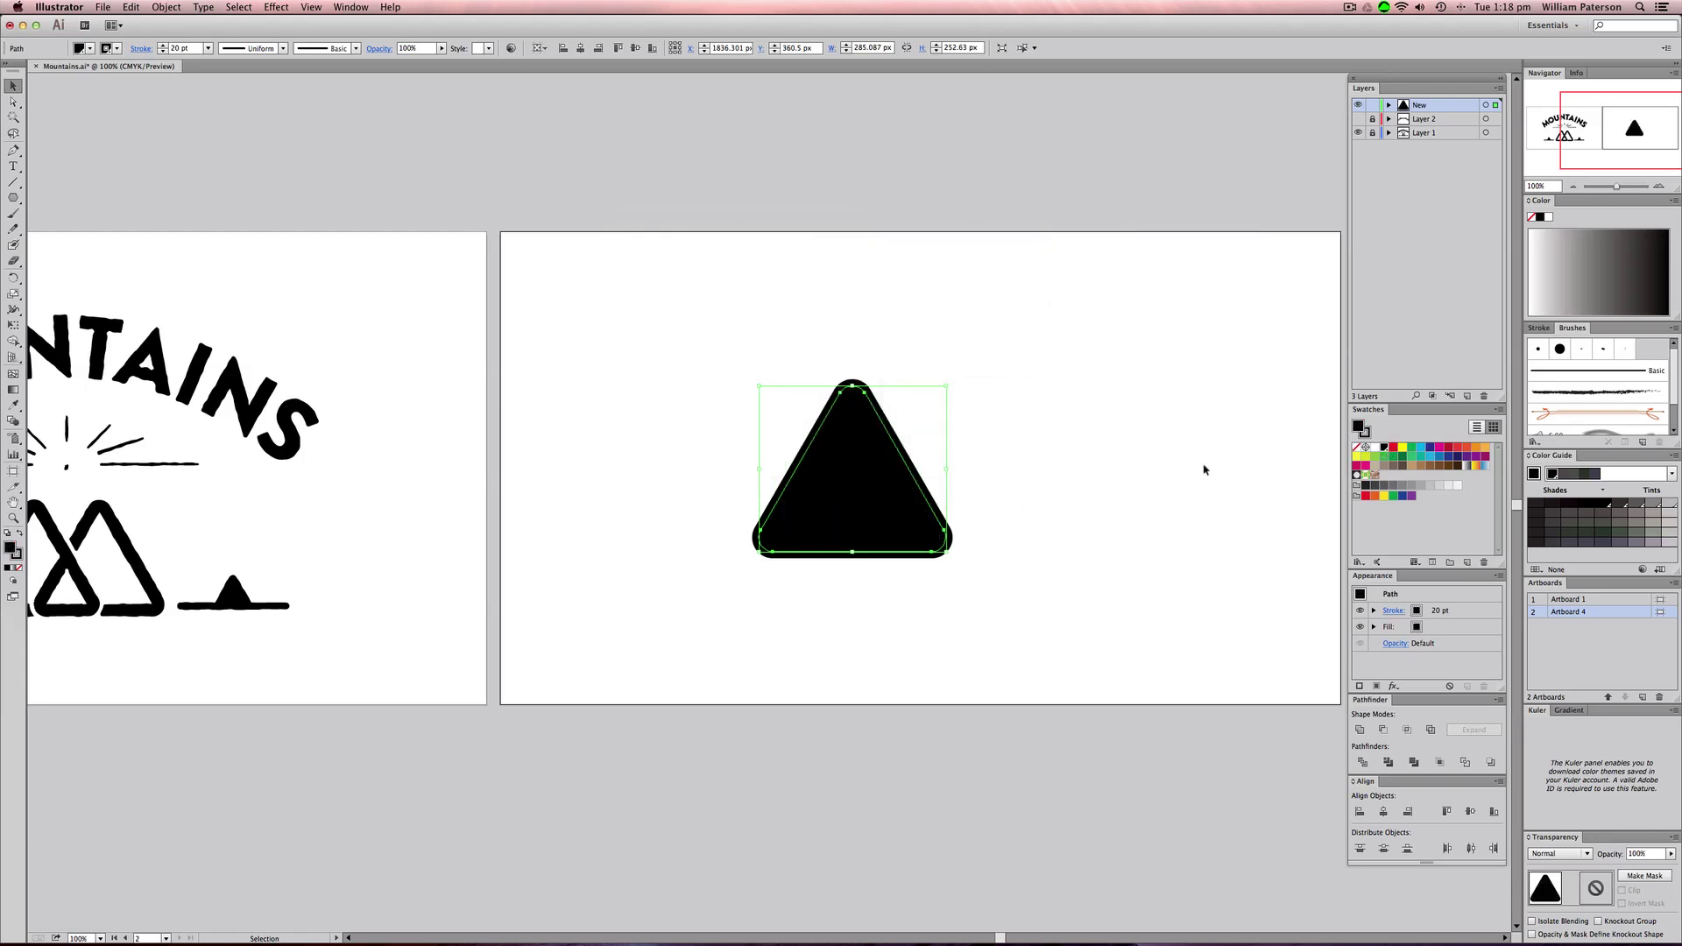
pyautogui.press('/')
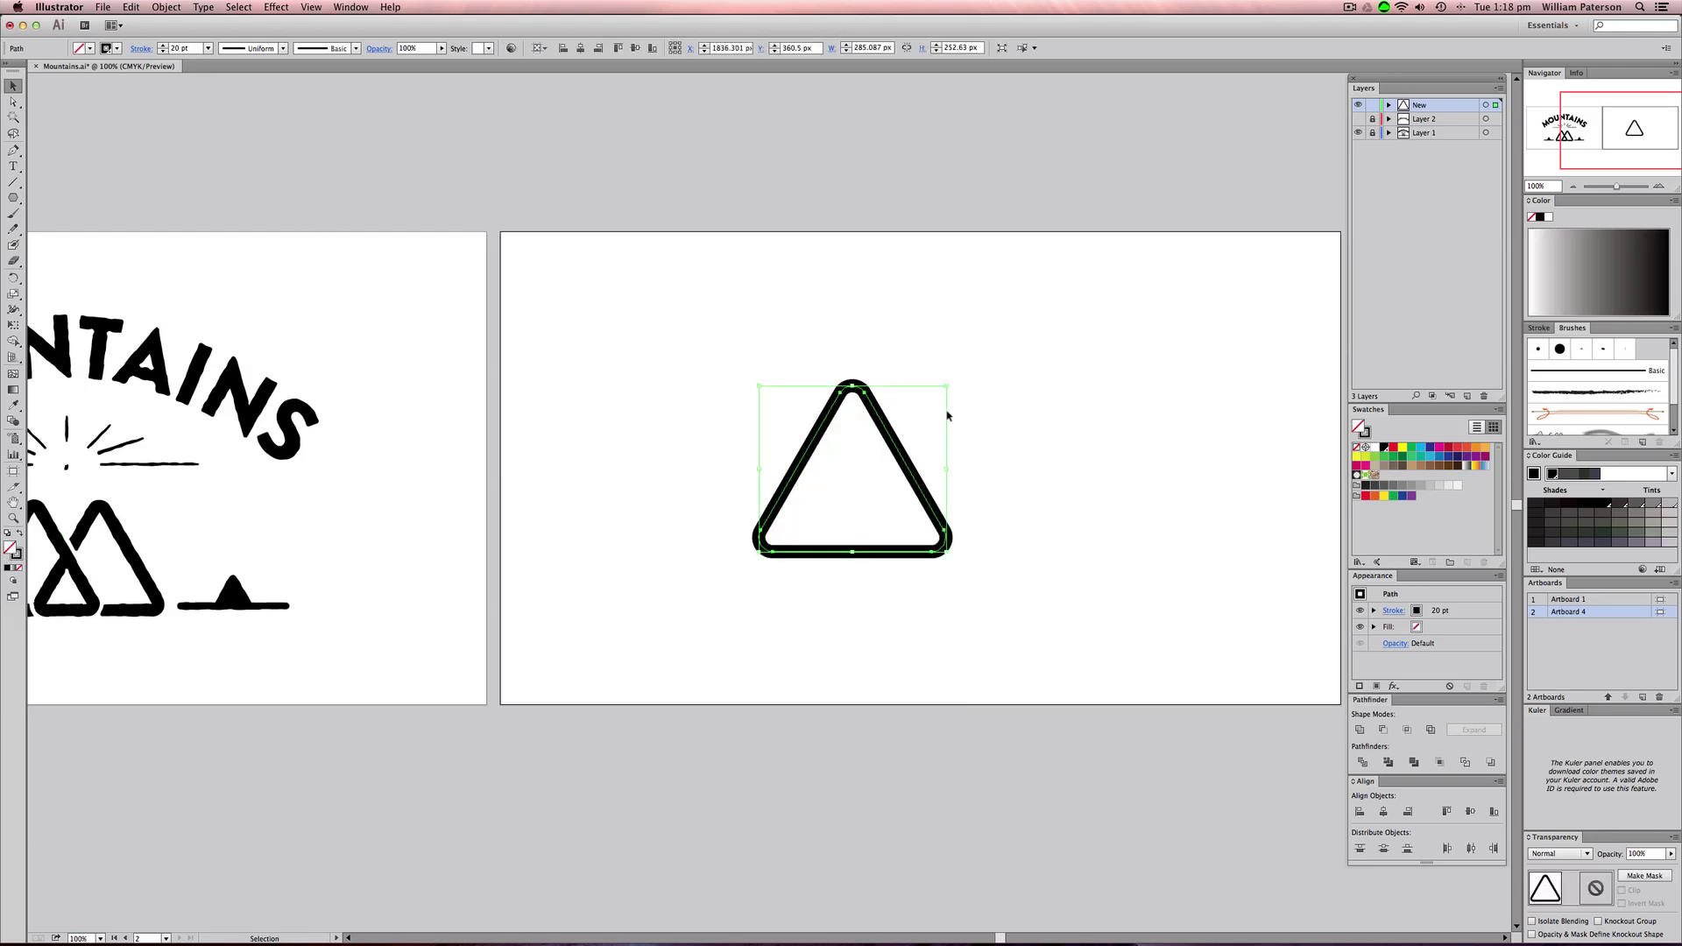
# - Scale the triangle outline down proportionally to about 253 px wide and 225 px high
pyautogui.moveTo(1051, 333); pyautogui.dragTo(739, 488)
pyautogui.moveTo(947, 388); pyautogui.dragTo(823, 464)
# - Convert the rounded triangle's 20 pt stroke into a filled outline shape with Outline Stroke
pyautogui.moveTo(1025, 373); pyautogui.dragTo(534, 526)
pyautogui.click(155, 9)
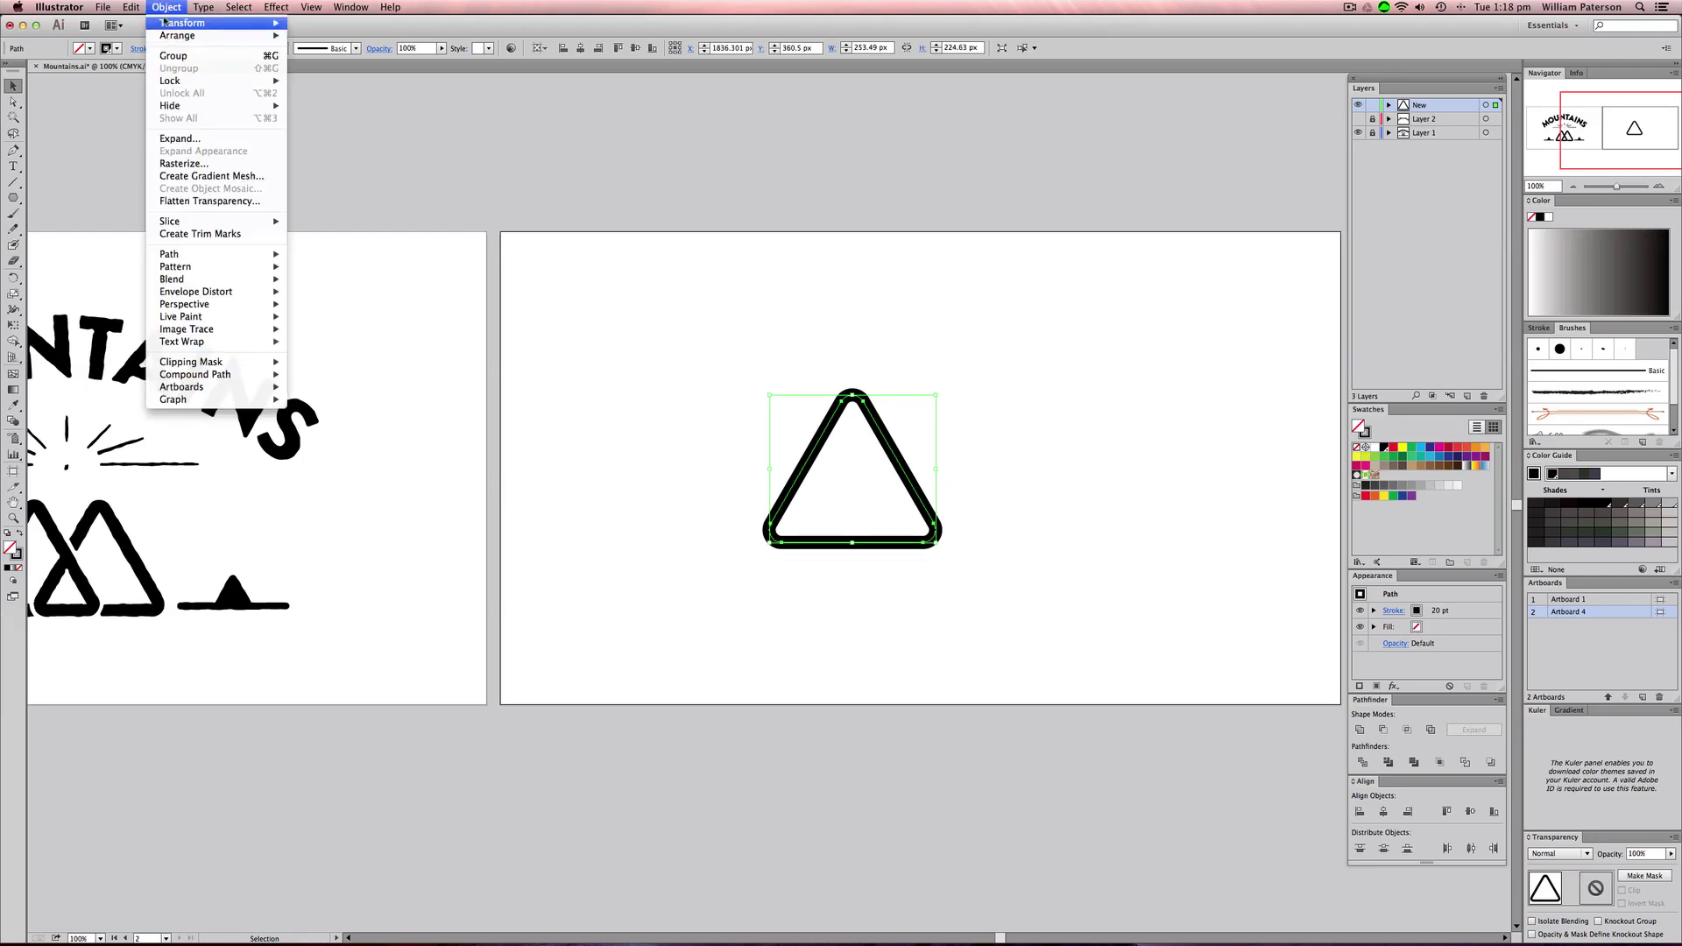
pyautogui.moveTo(167, 279)
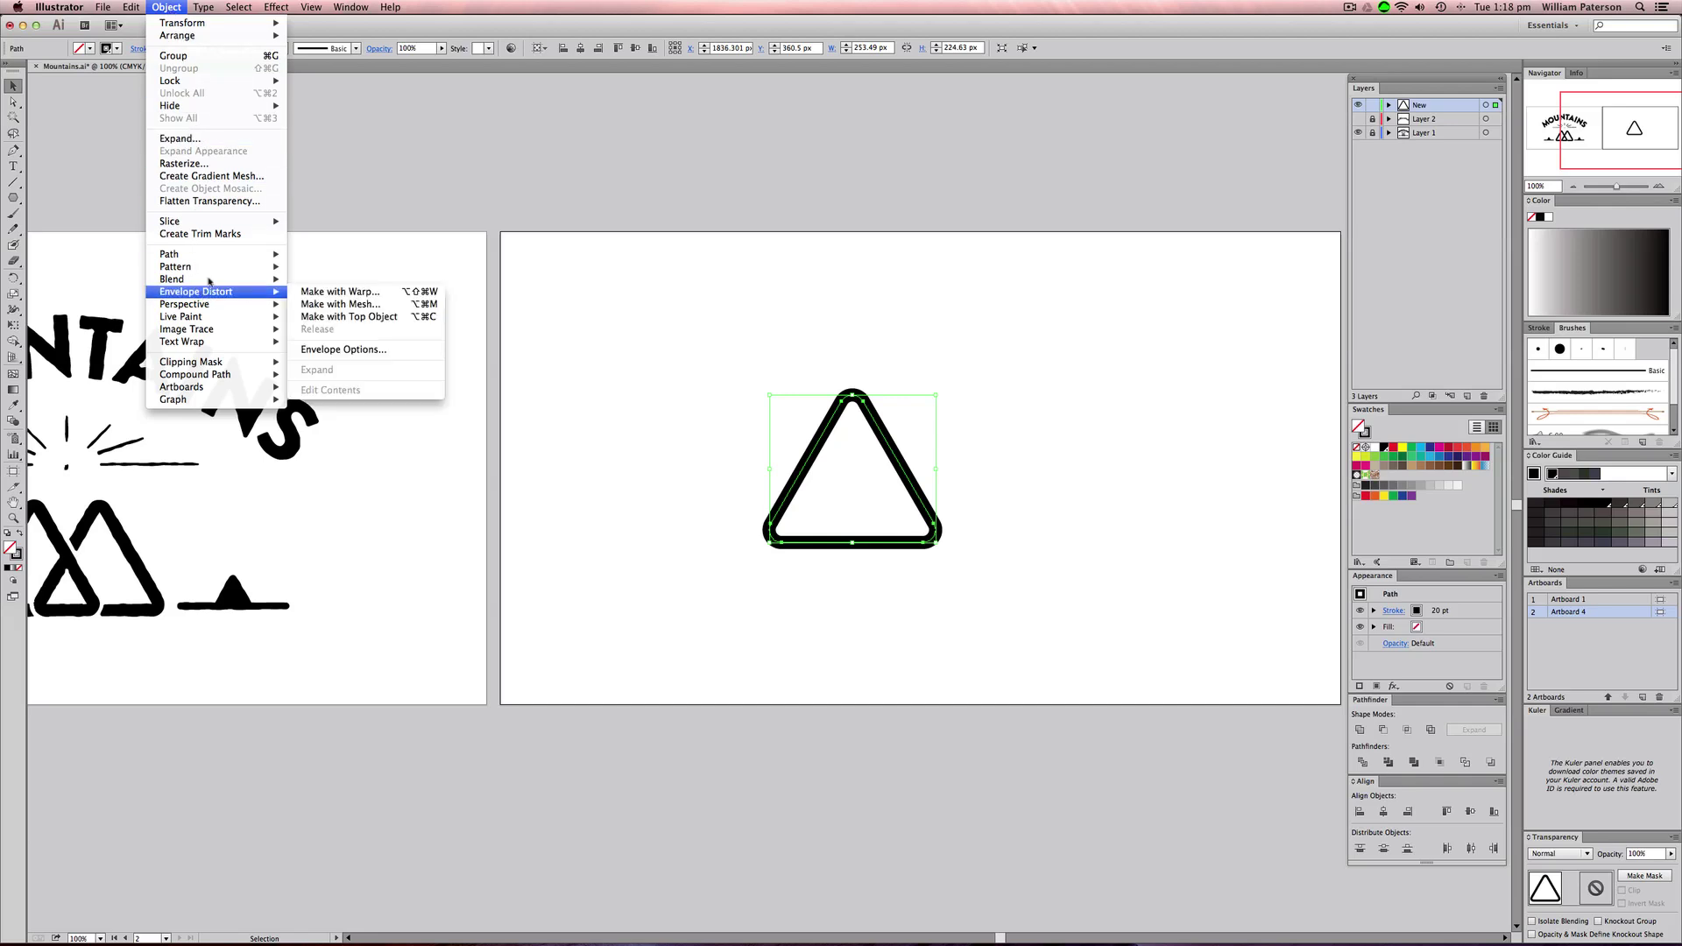
pyautogui.moveTo(254, 254)
pyautogui.click(333, 296)
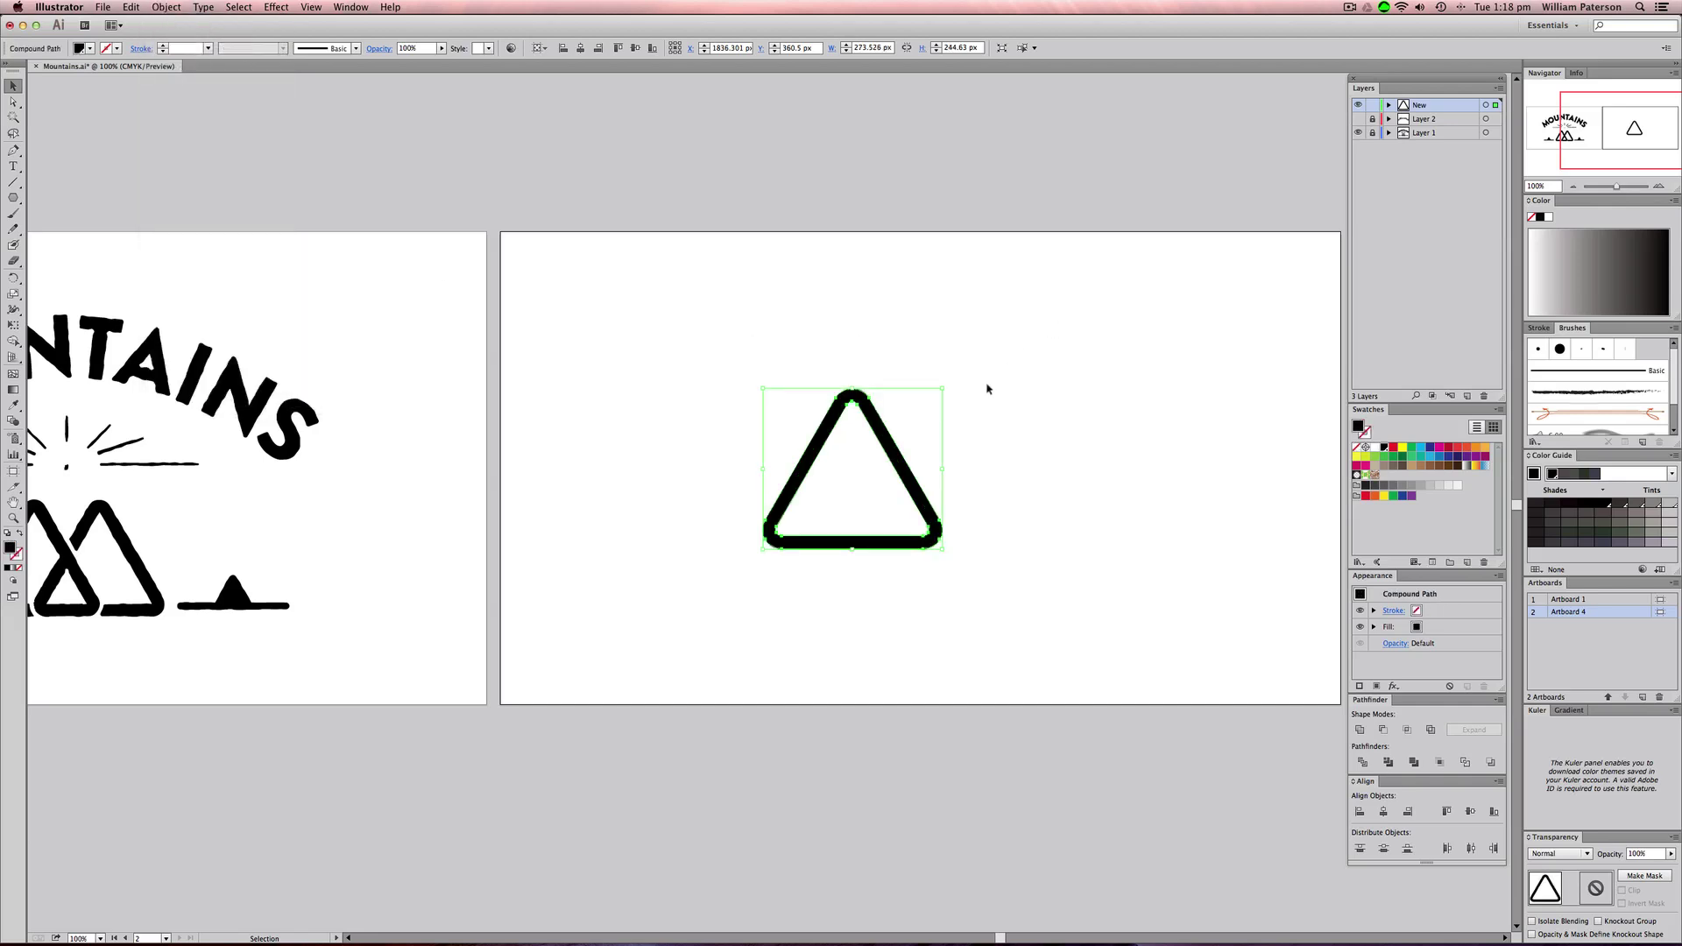
pyautogui.click(739, 458)
pyautogui.click(894, 443)
pyautogui.click(859, 488)
pyautogui.click(906, 470)
# - Duplicate the outlined triangle straight to the right so the copy overlaps the first one
pyautogui.hscroll(-5, 904, 434)
pyautogui.moveTo(445, 486); pyautogui.dragTo(258, 615)
pyautogui.moveTo(1149, 592); pyautogui.dragTo(875, 605)
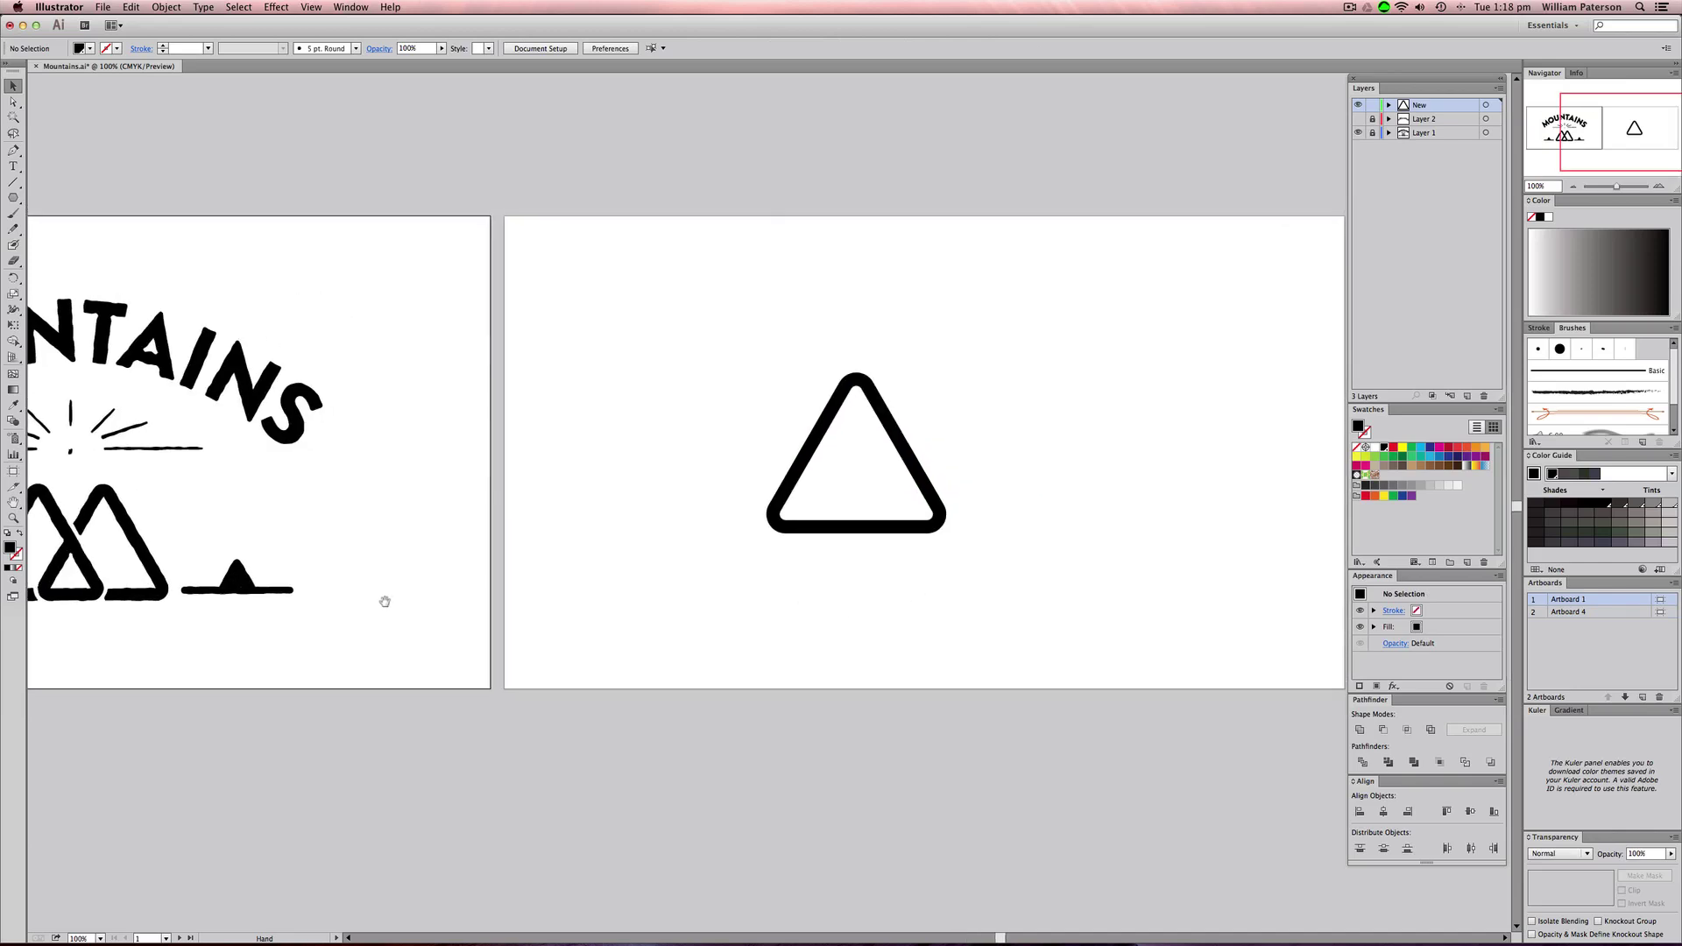
pyautogui.moveTo(385, 602)
pyautogui.mouseDown()
pyautogui.moveTo(578, 608)
pyautogui.moveTo(401, 624)
pyautogui.mouseUp()
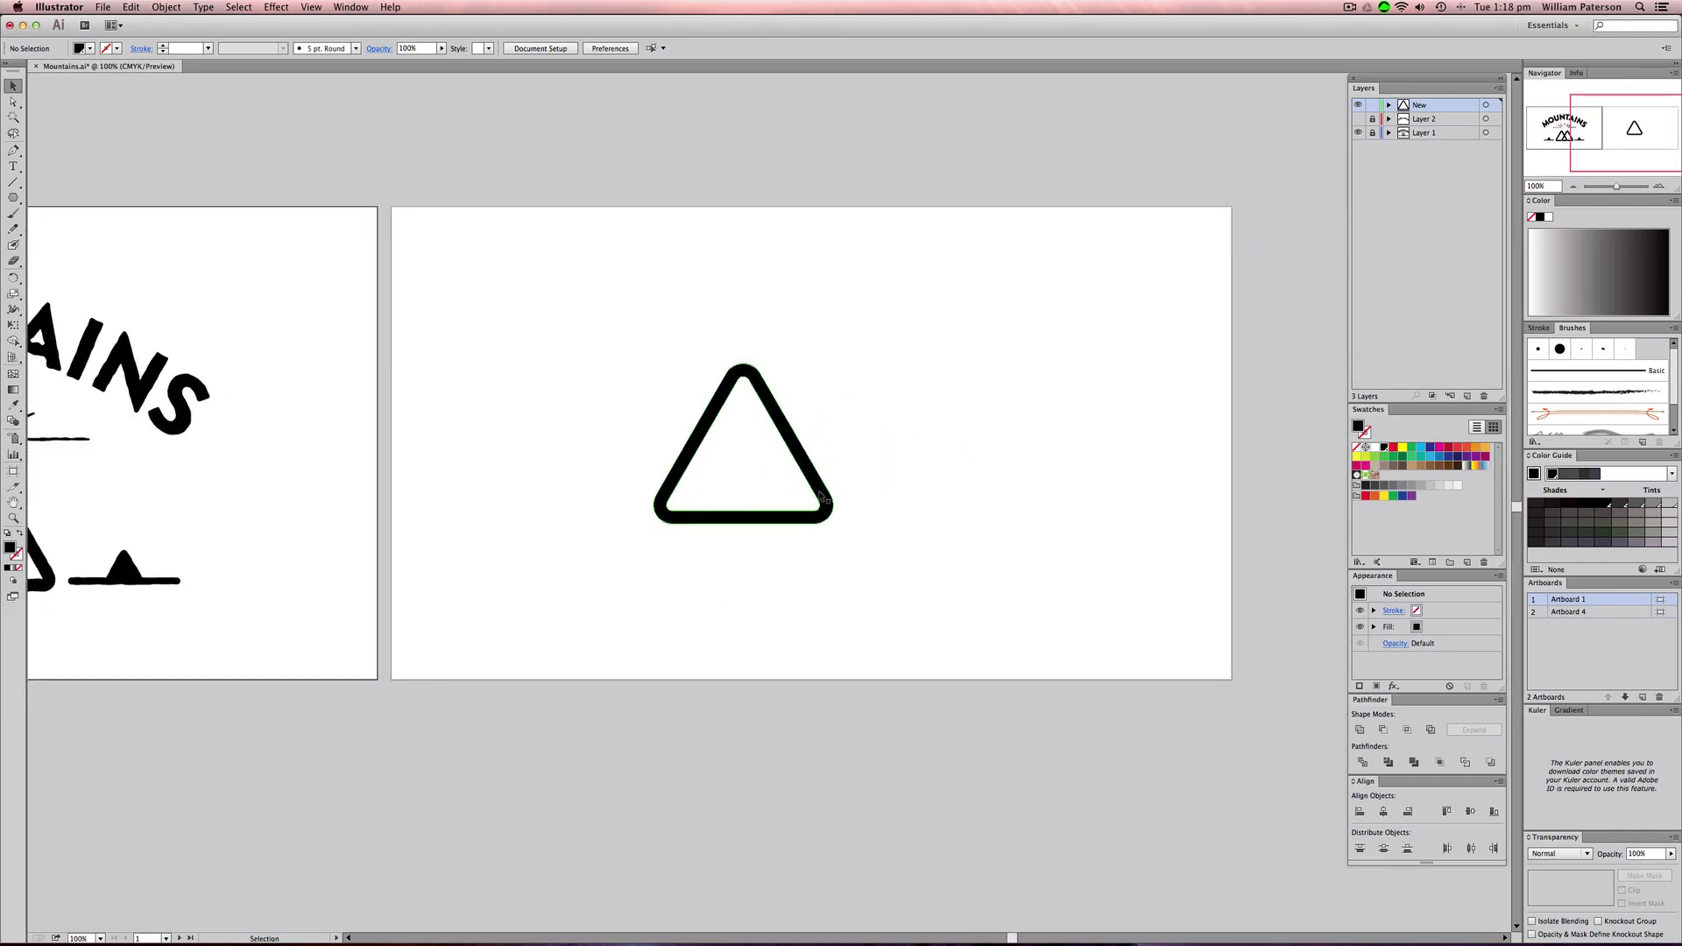
pyautogui.moveTo(822, 493); pyautogui.dragTo(912, 506)
pyautogui.click(1092, 487)
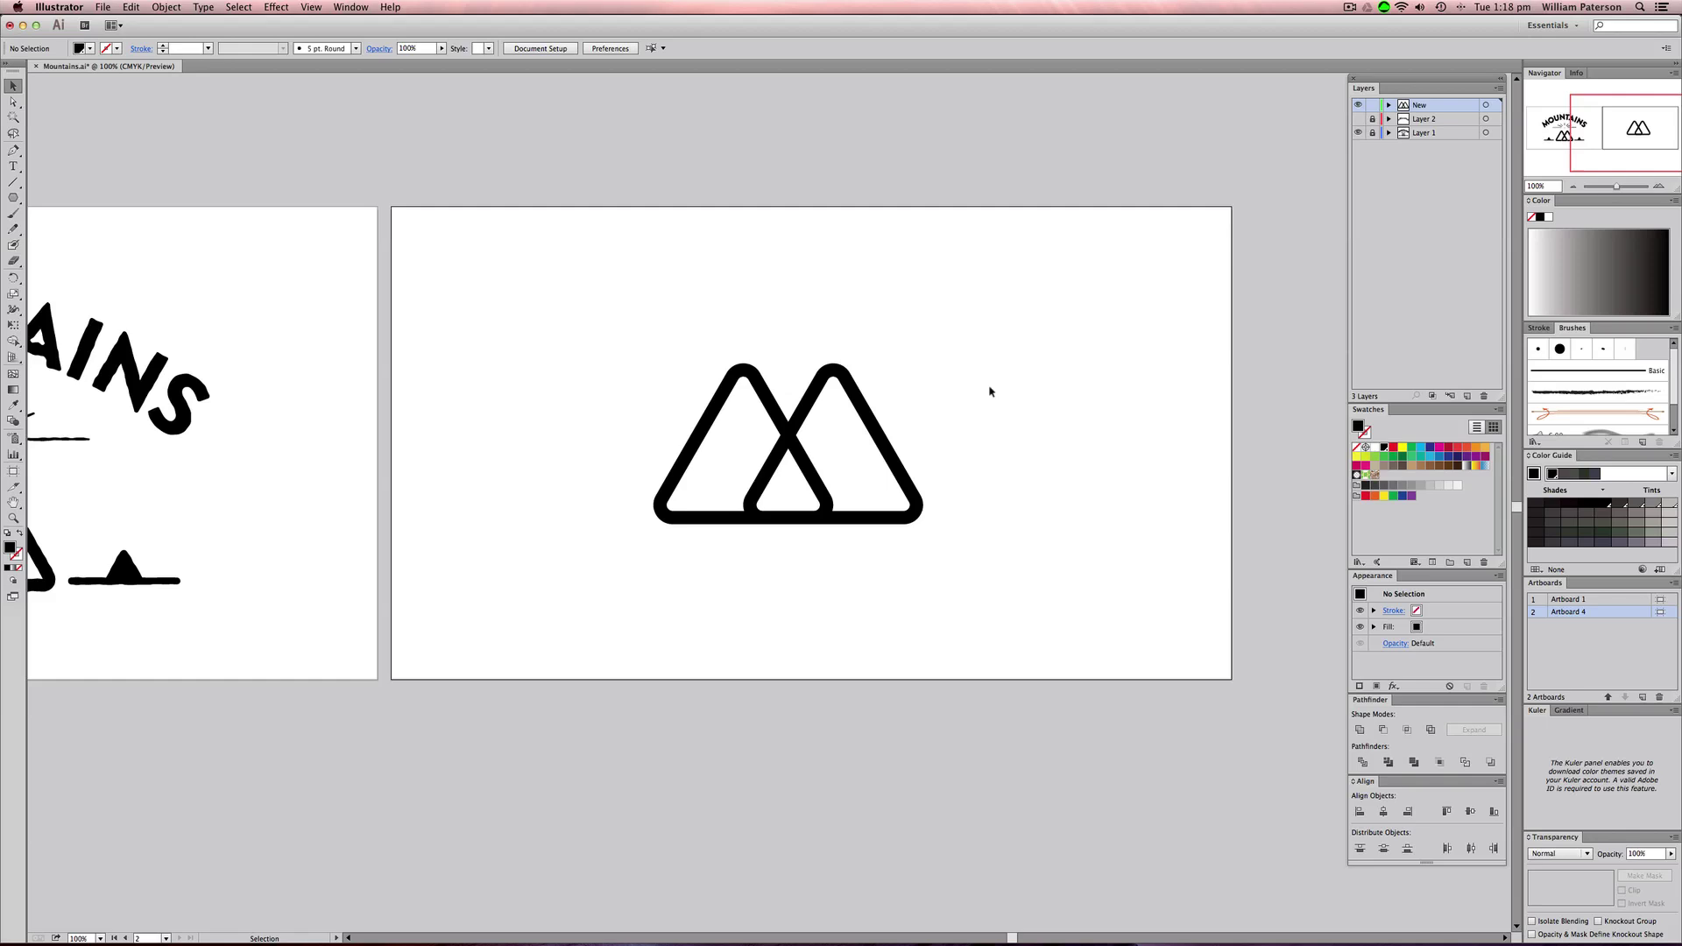
# - Examine how the two mountain triangles interweave at their crossing and along their base in the original Mountains logo
pyautogui.moveTo(1018, 348); pyautogui.dragTo(623, 527)
pyautogui.click(585, 507)
pyautogui.moveTo(418, 583); pyautogui.dragTo(798, 512)
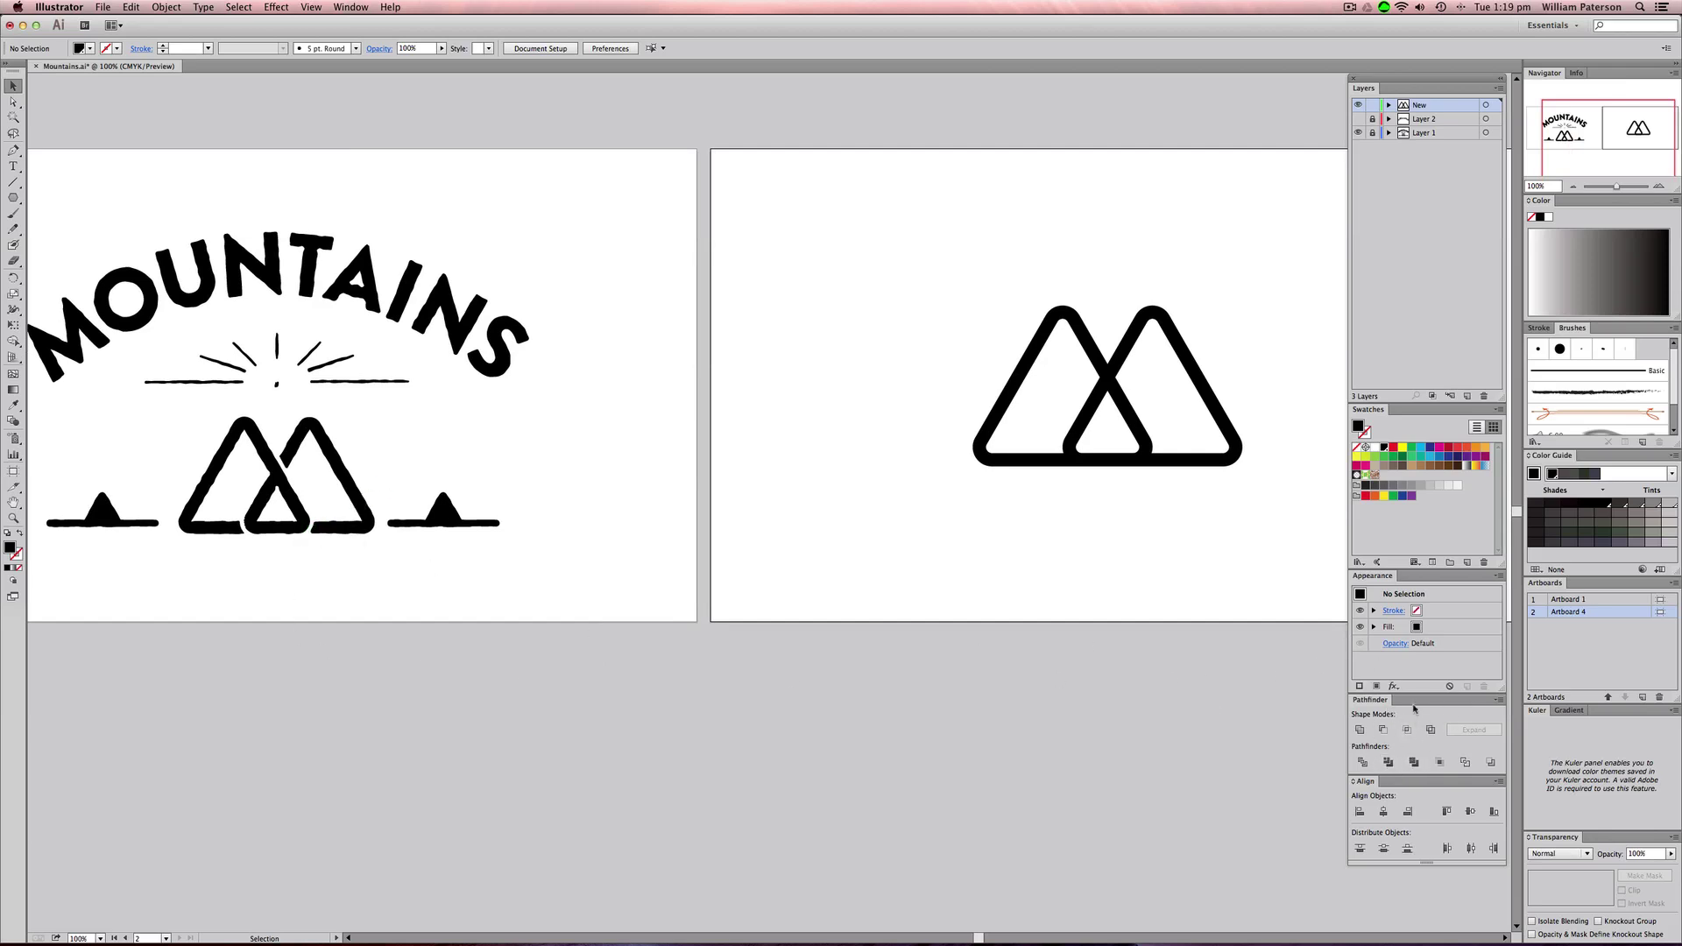
pyautogui.moveTo(204, 500); pyautogui.dragTo(339, 445)
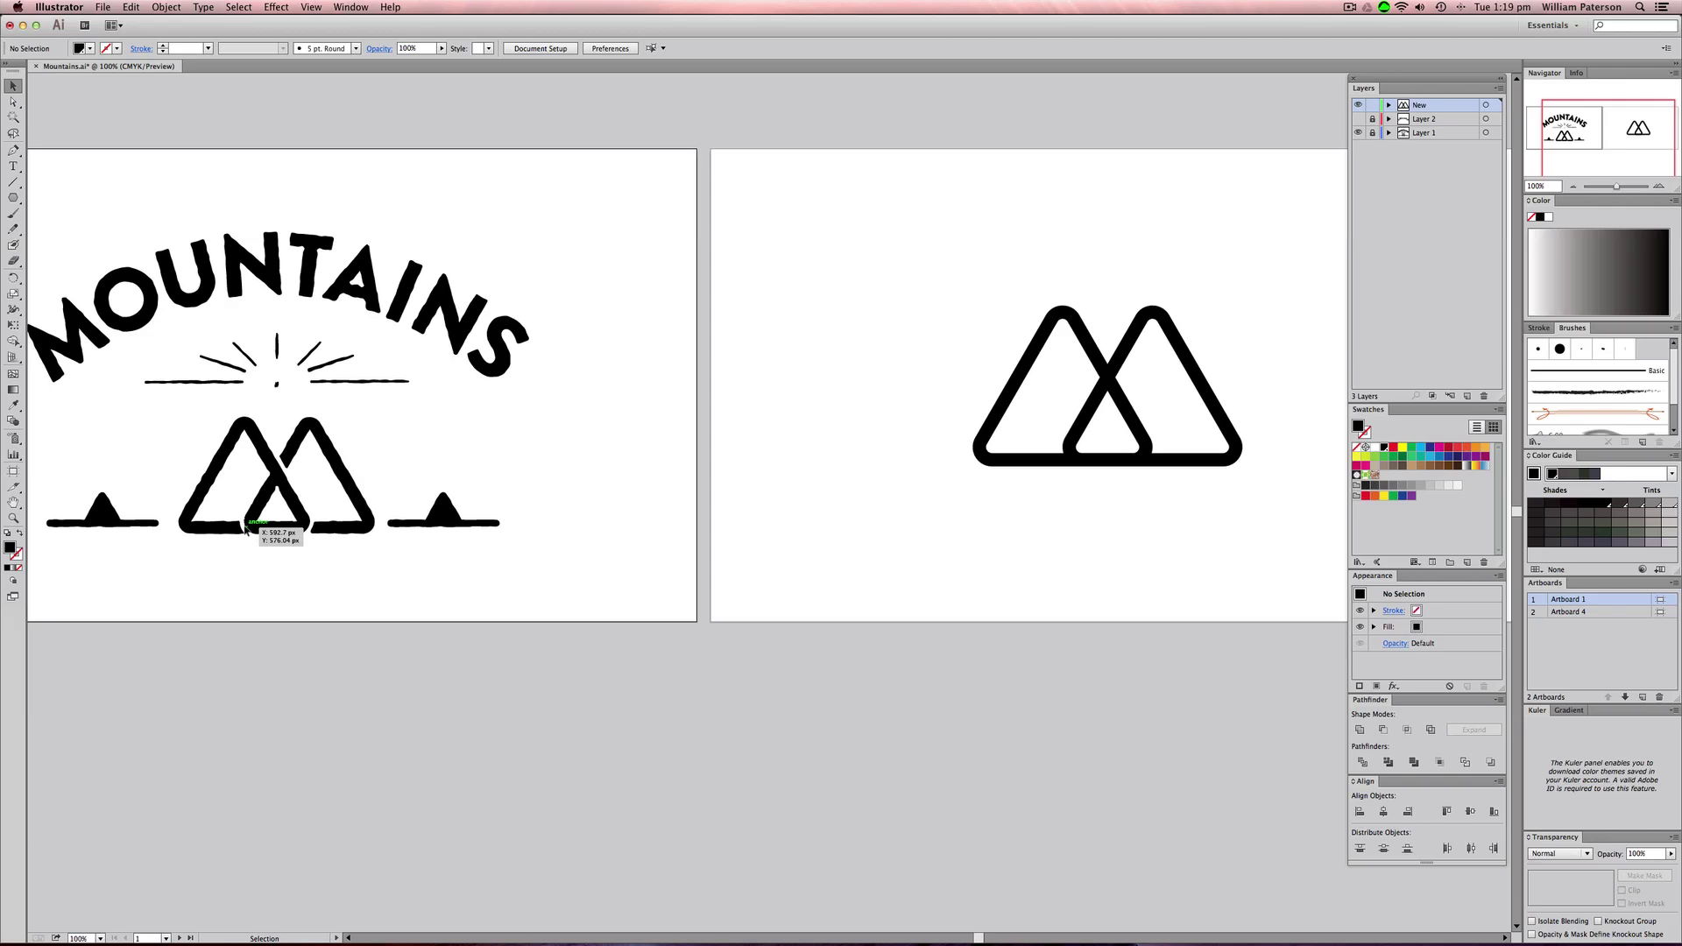
pyautogui.press('z')
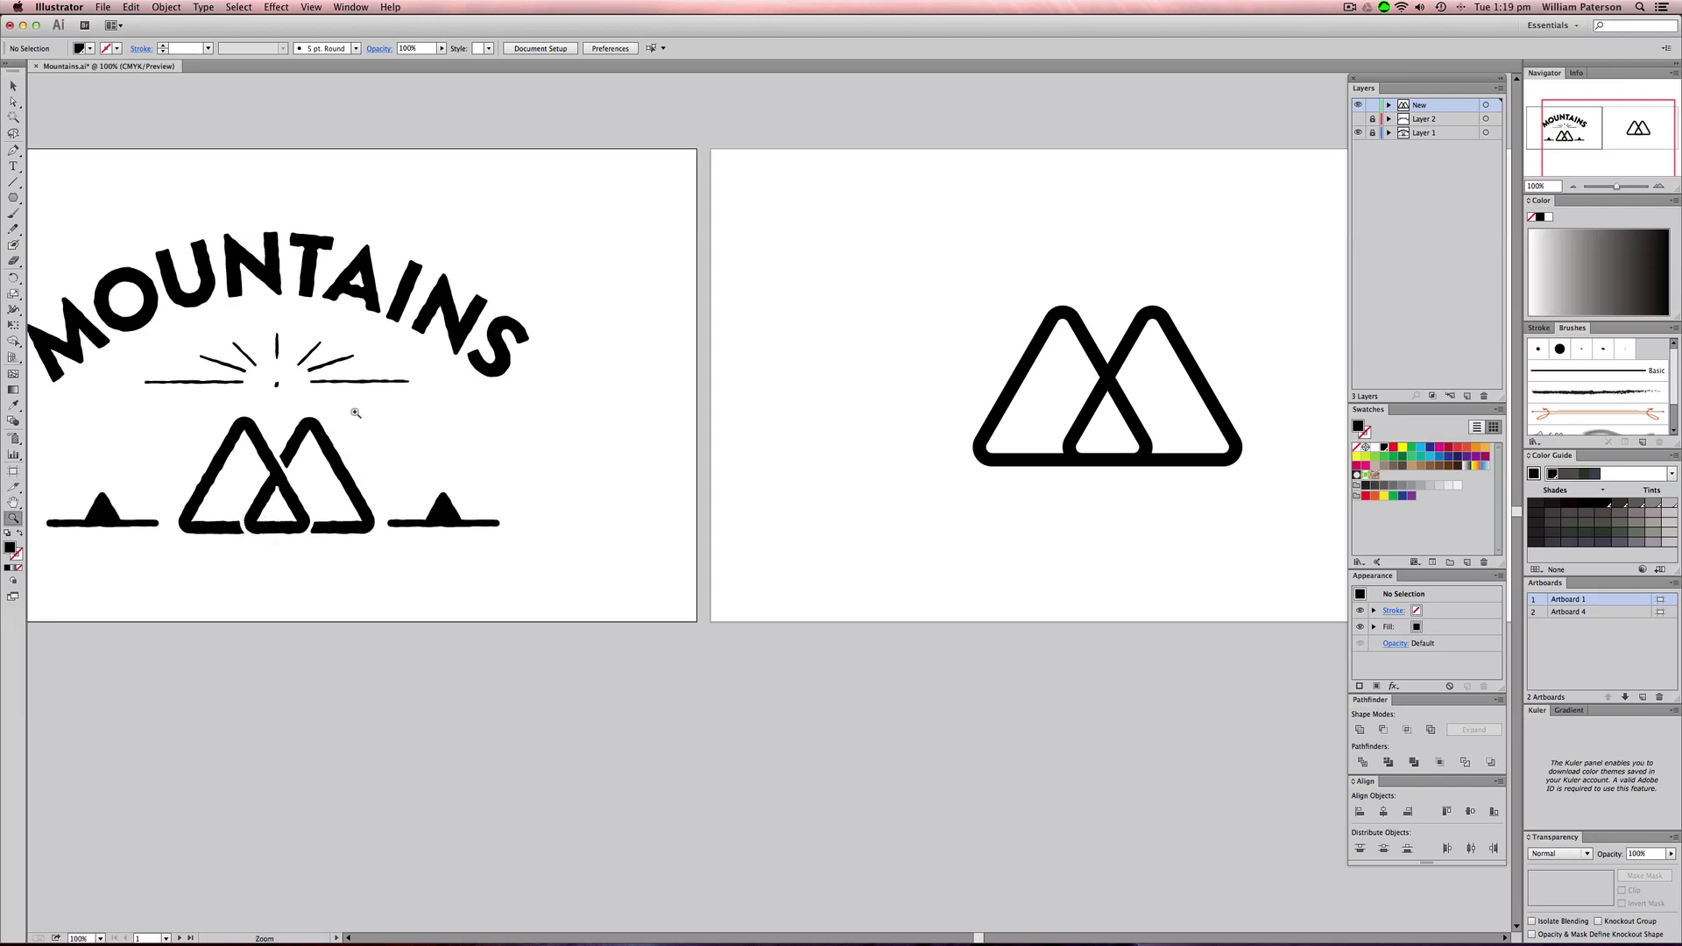
pyautogui.moveTo(394, 389); pyautogui.dragTo(201, 523)
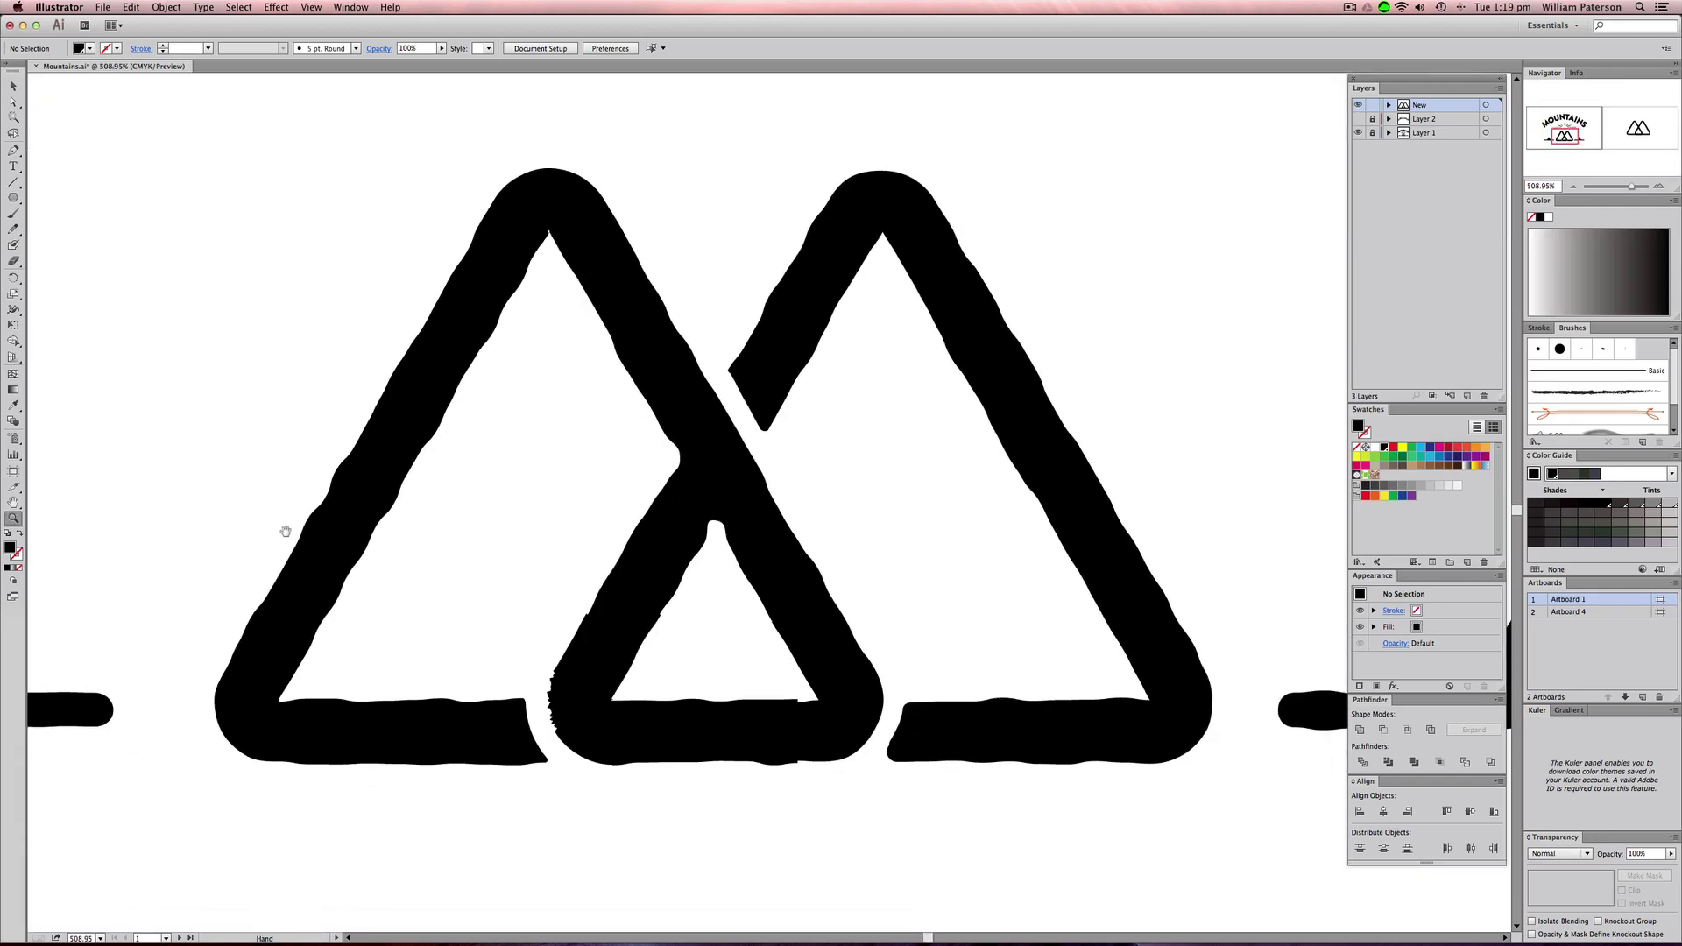
pyautogui.press('v')
pyautogui.press('super+minus')
pyautogui.press('super+minus')
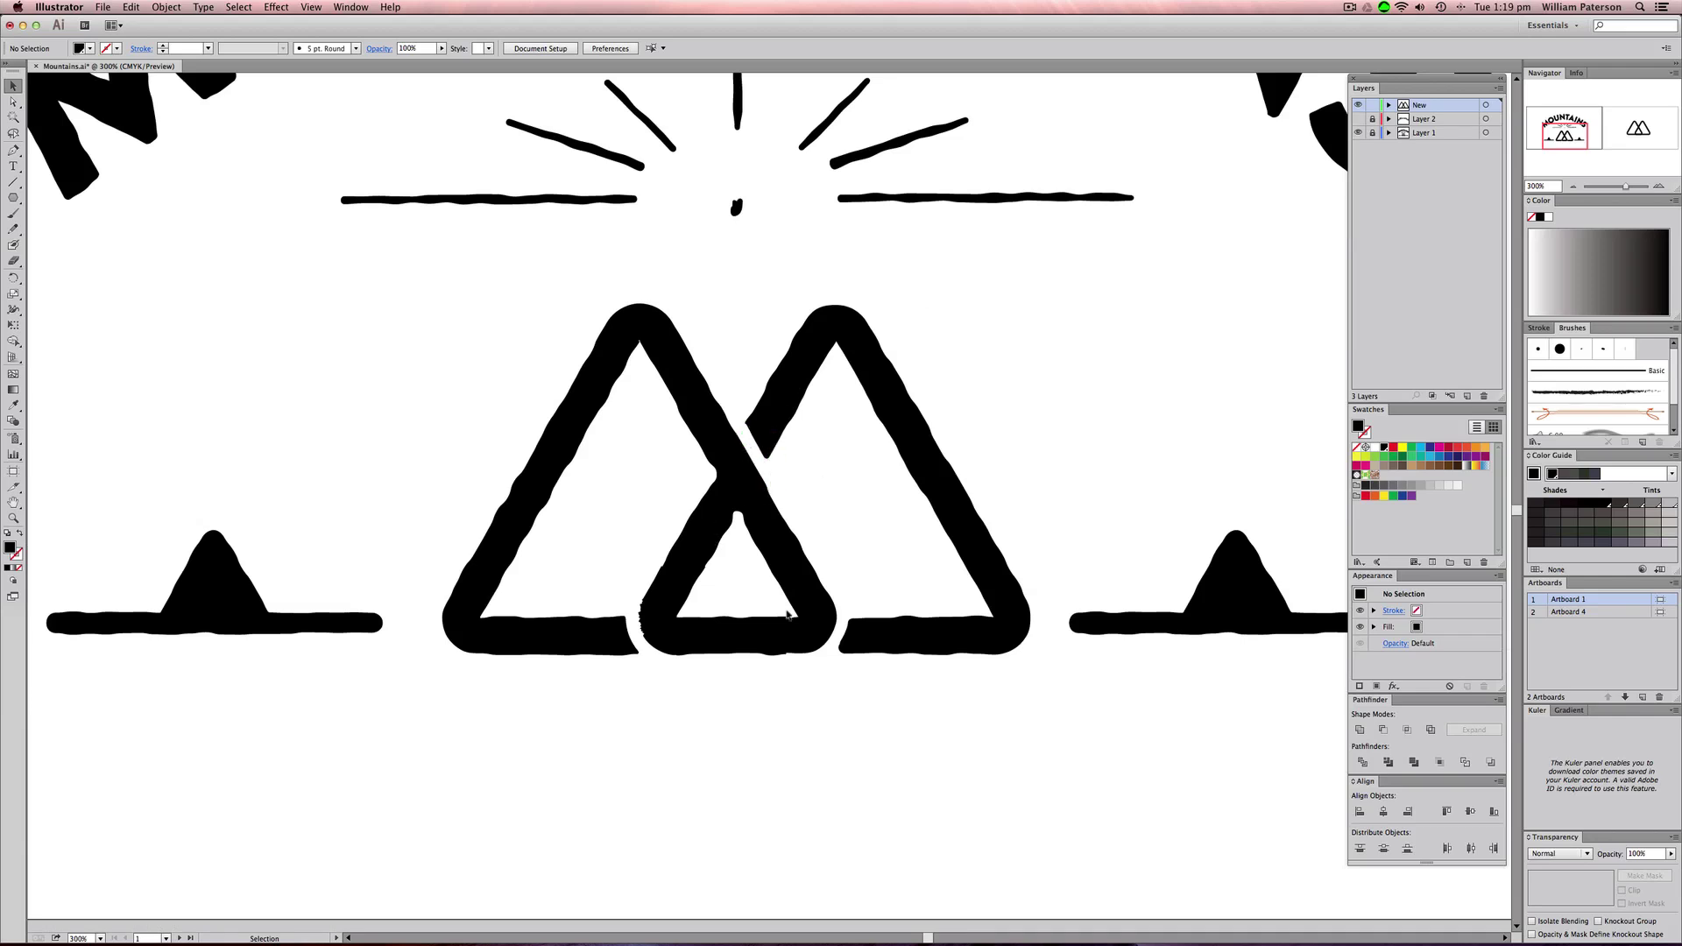
pyautogui.press('super+0')
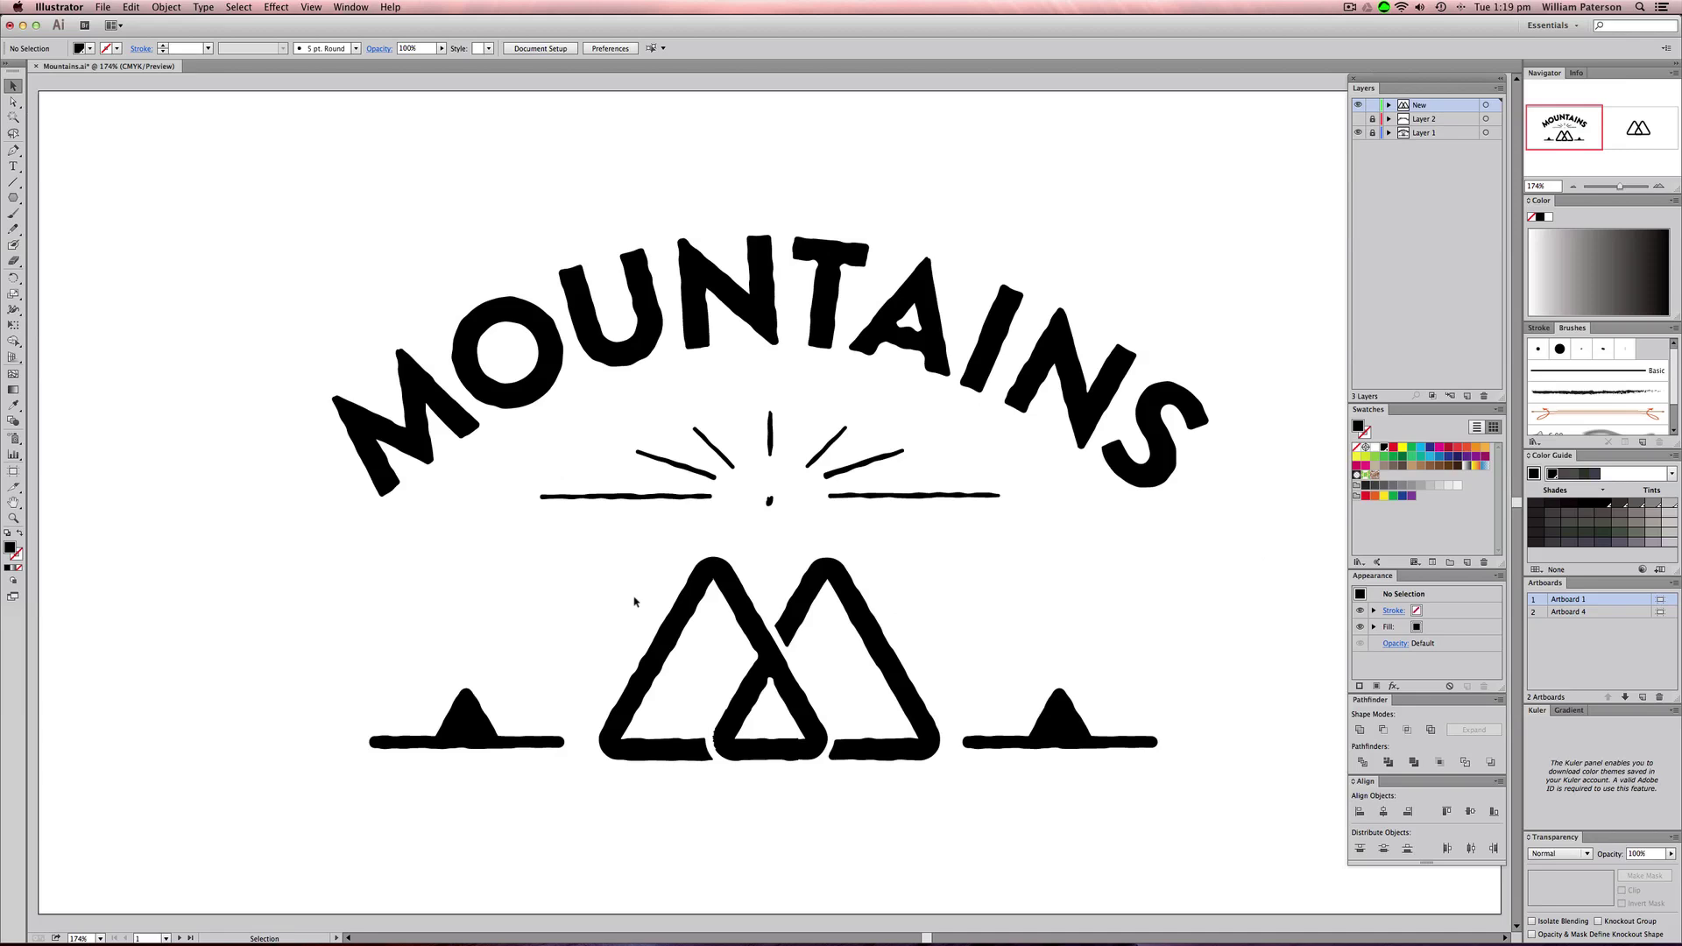
# - Place a copy of the left triangle exactly over the original on the new artboard
pyautogui.moveTo(683, 553); pyautogui.dragTo(35, 561)
pyautogui.moveTo(972, 574); pyautogui.dragTo(156, 553)
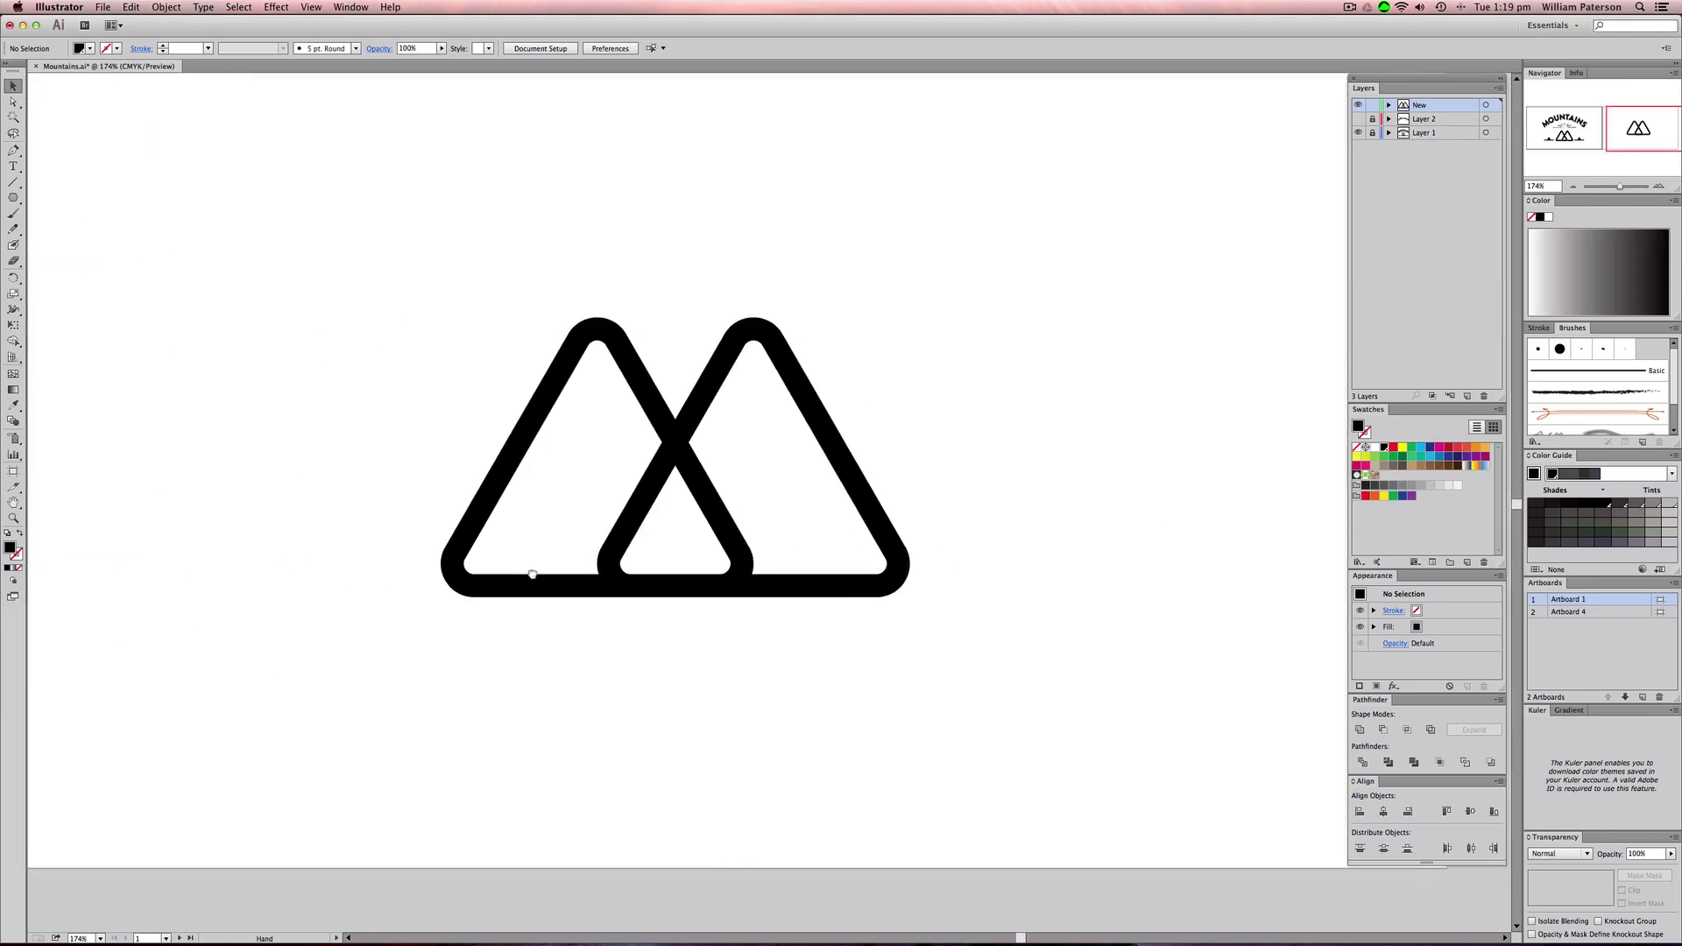
pyautogui.click(710, 465)
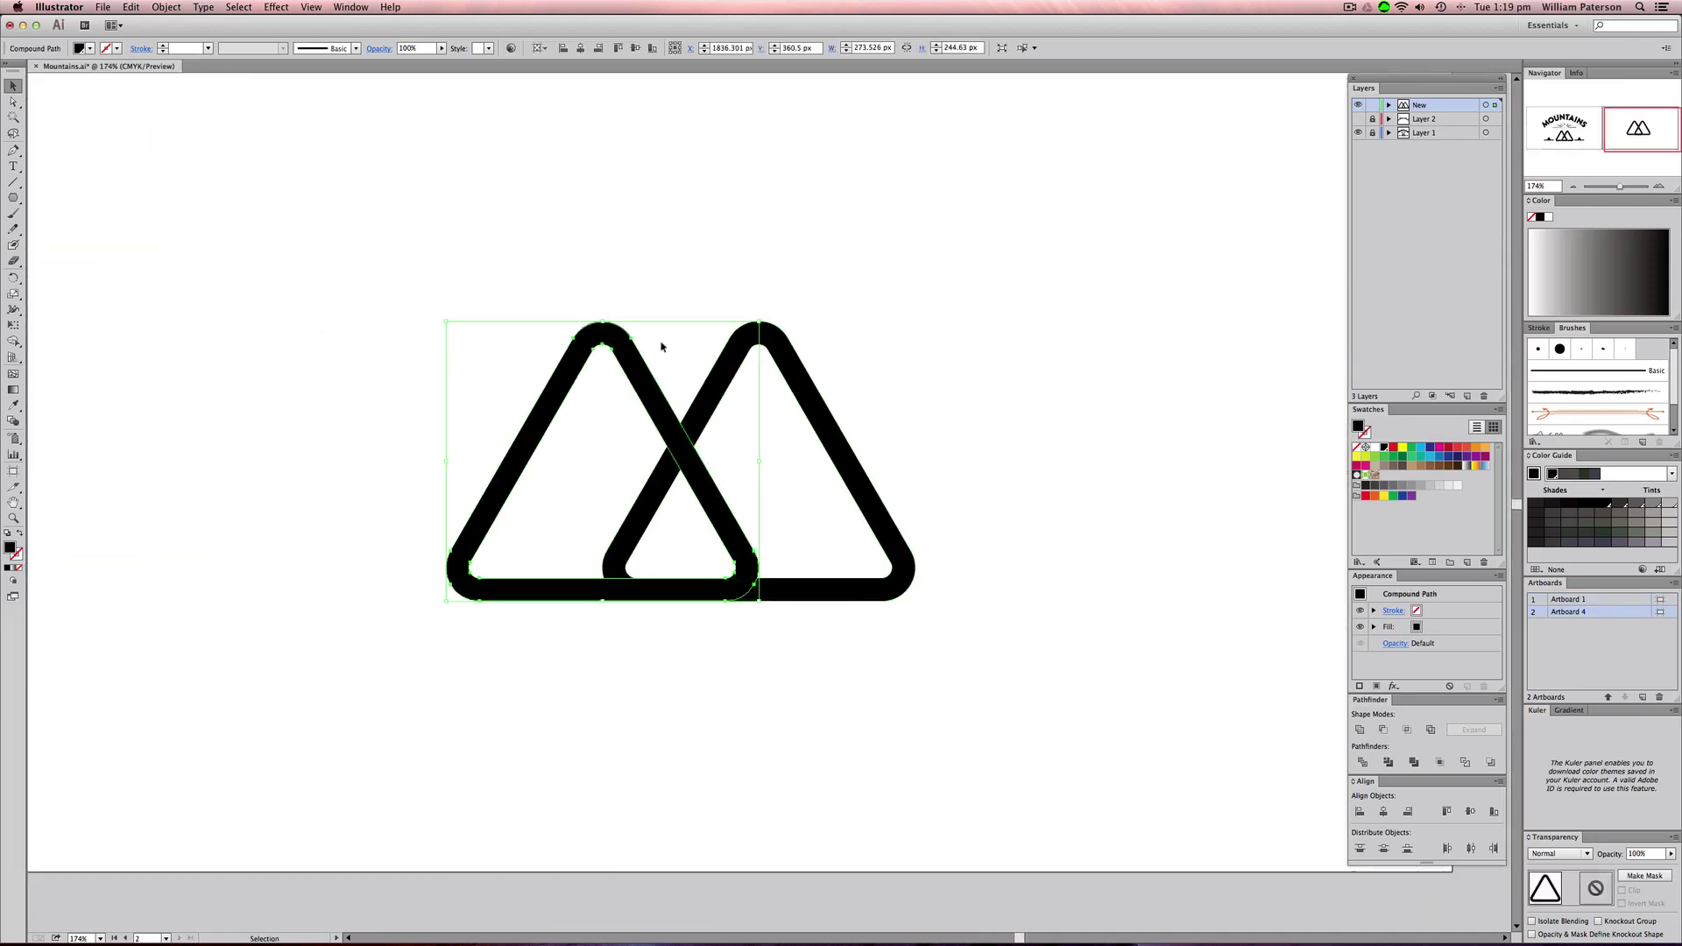
pyautogui.moveTo(634, 258); pyautogui.dragTo(591, 433)
pyautogui.click(657, 229)
pyautogui.click(679, 213)
pyautogui.moveTo(606, 547); pyautogui.dragTo(1149, 545)
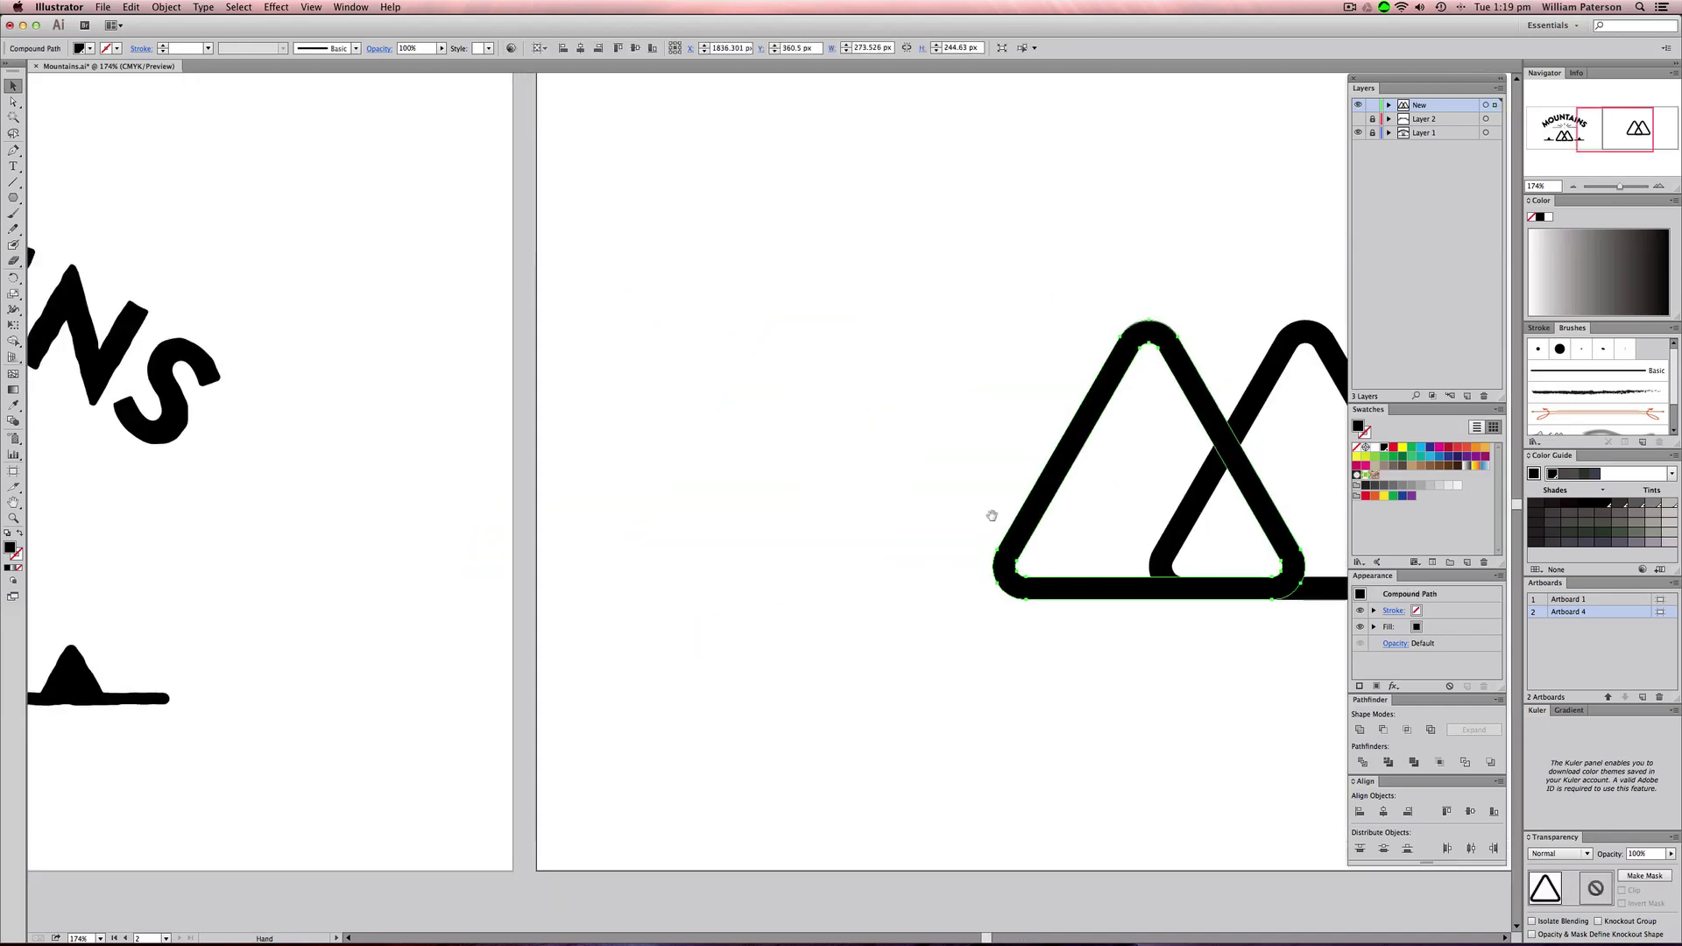
pyautogui.moveTo(447, 695); pyautogui.dragTo(760, 609)
pyautogui.hscroll(15, 759, 608)
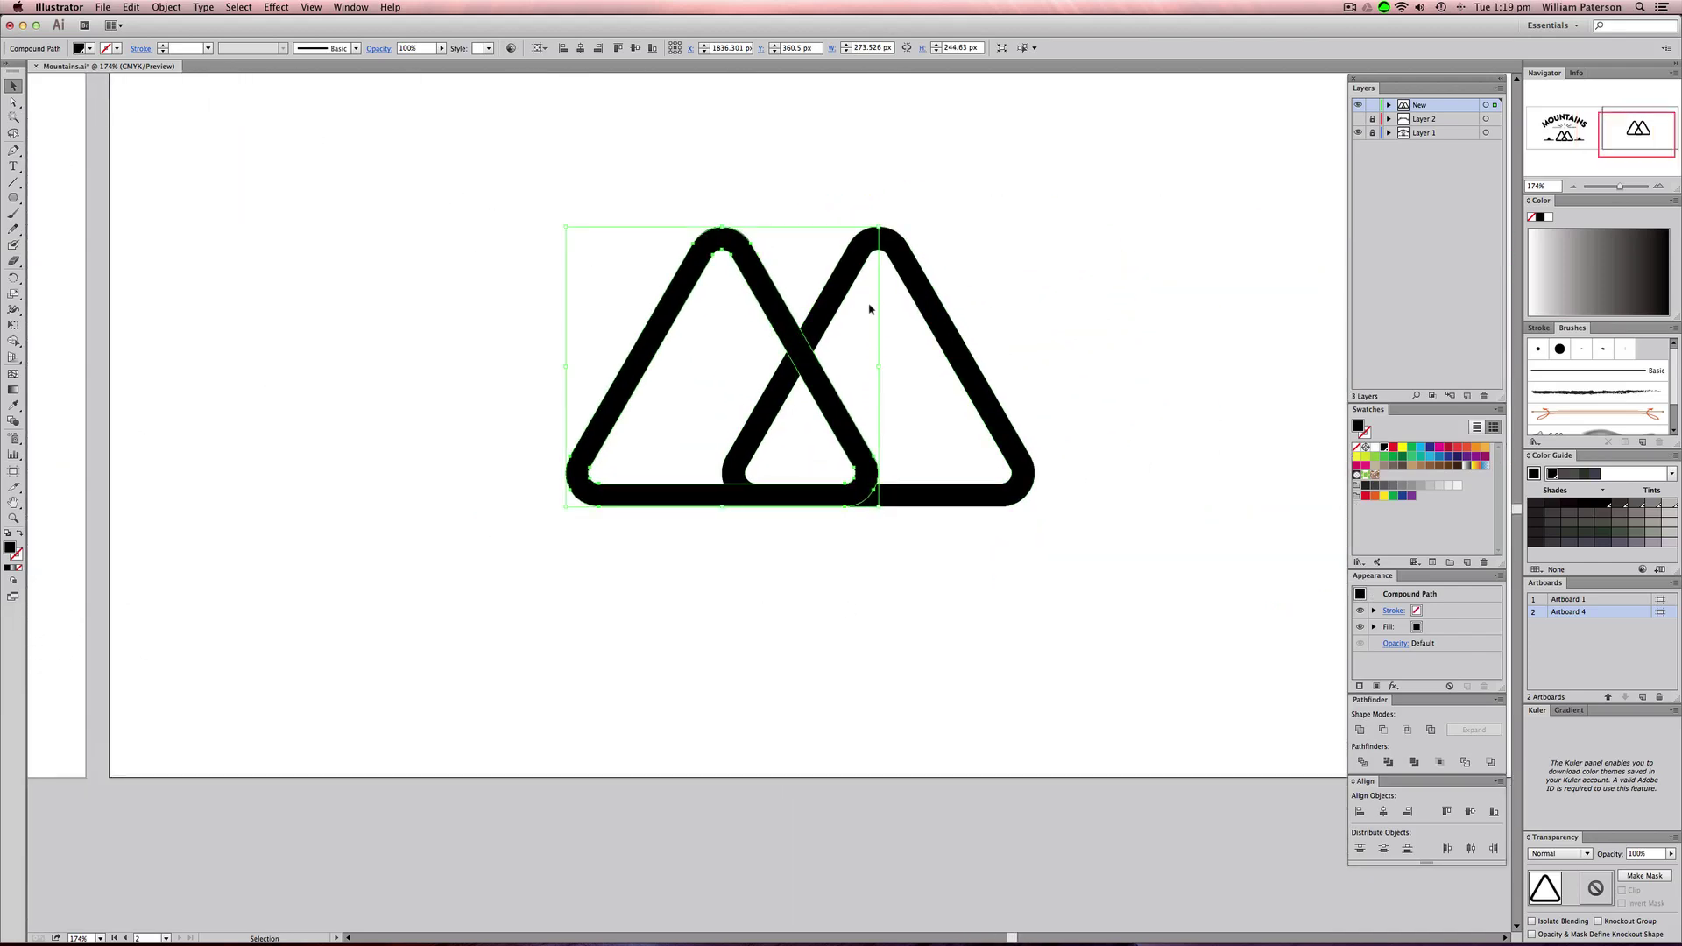
pyautogui.moveTo(869, 304); pyautogui.dragTo(938, 175)
pyautogui.moveTo(523, 630); pyautogui.dragTo(441, 720)
pyautogui.hscroll(5, 465, 631)
pyautogui.scroll(5, 464, 631)
pyautogui.click(571, 412)
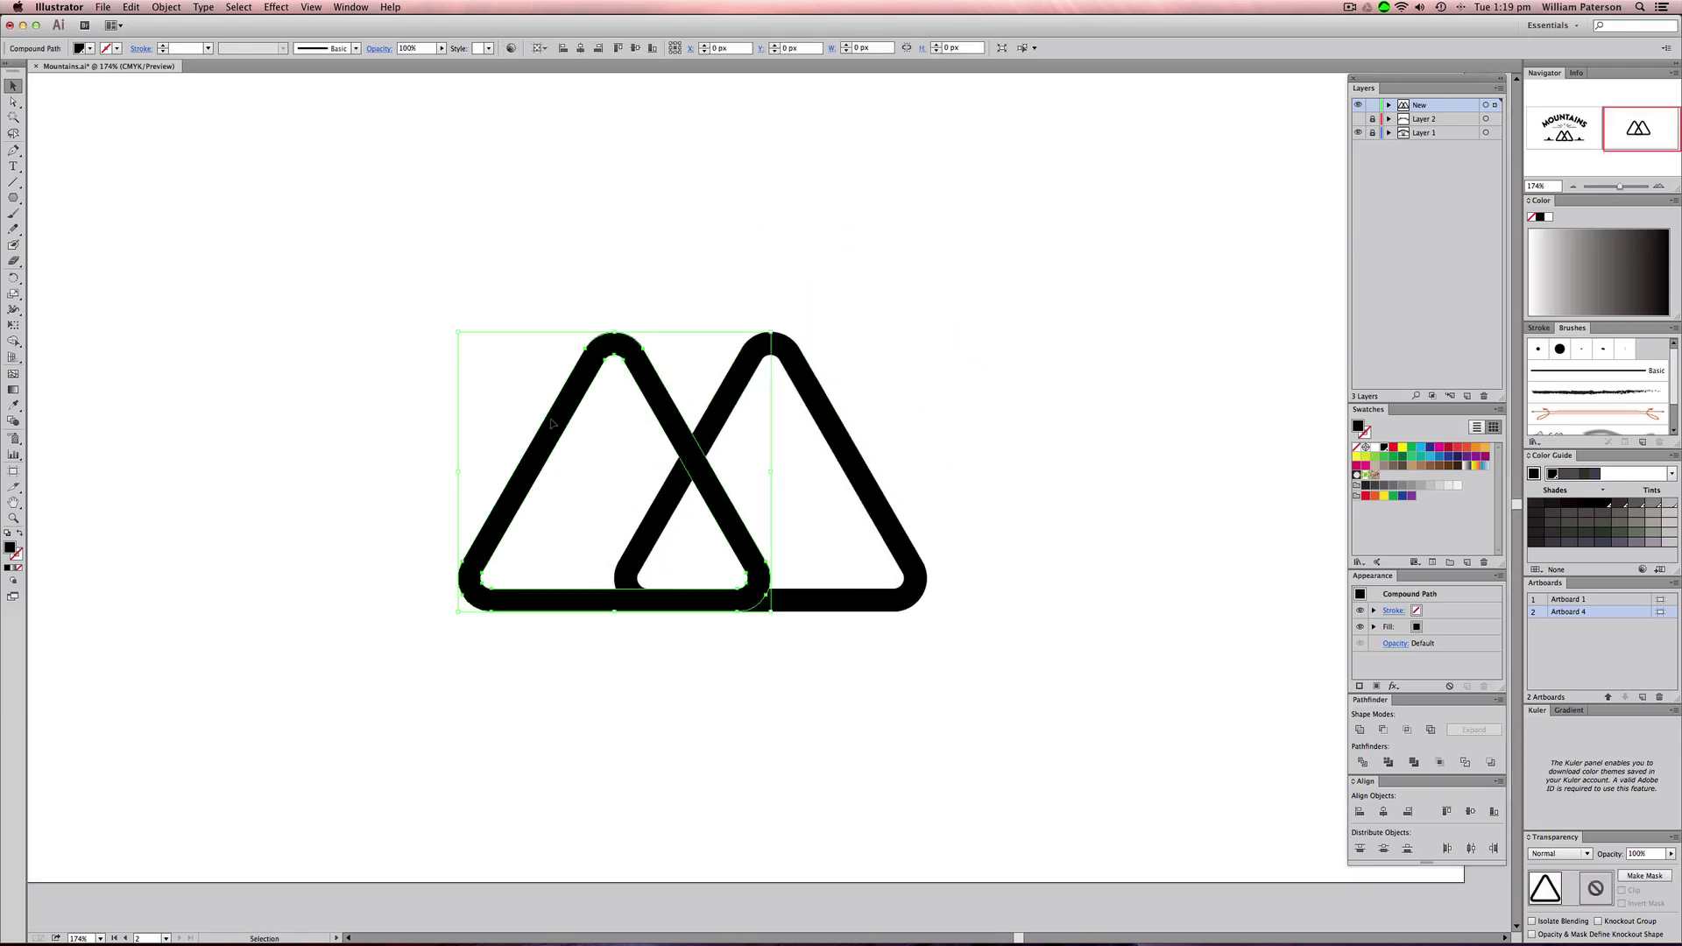
pyautogui.moveTo(558, 274); pyautogui.dragTo(607, 431)
pyautogui.moveTo(672, 267); pyautogui.dragTo(455, 630)
# - Draw a black rectangle about 80 px wide and 66 px high over the crossing of the two triangles
pyautogui.press('m')
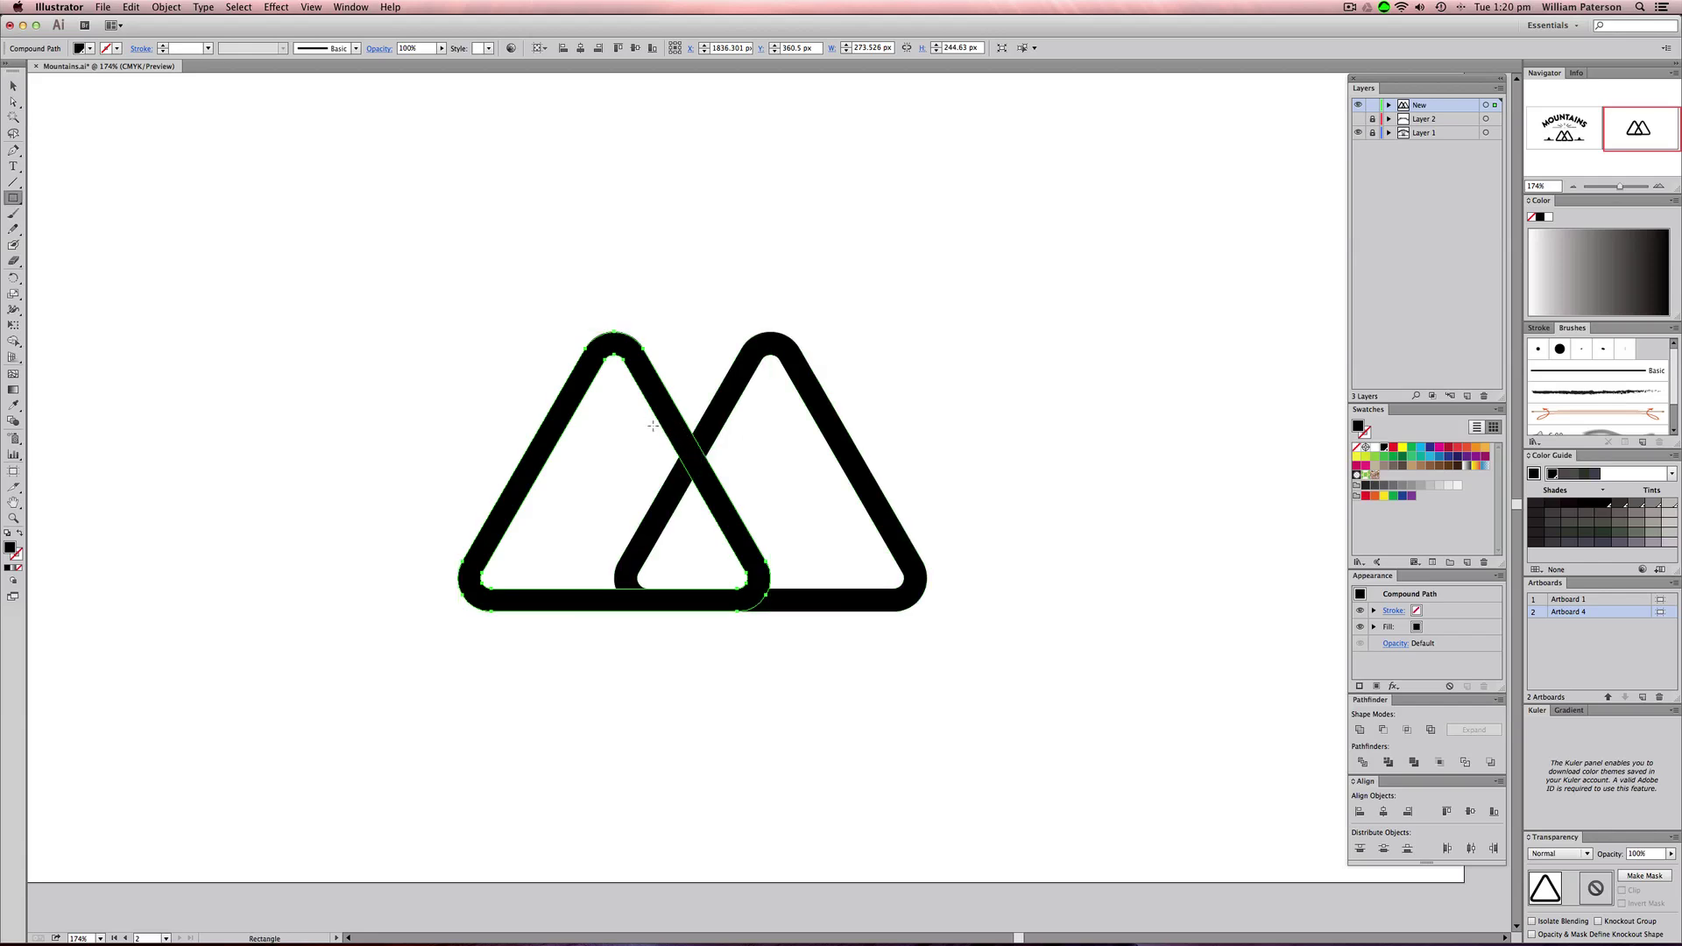
pyautogui.moveTo(653, 418); pyautogui.dragTo(744, 491)
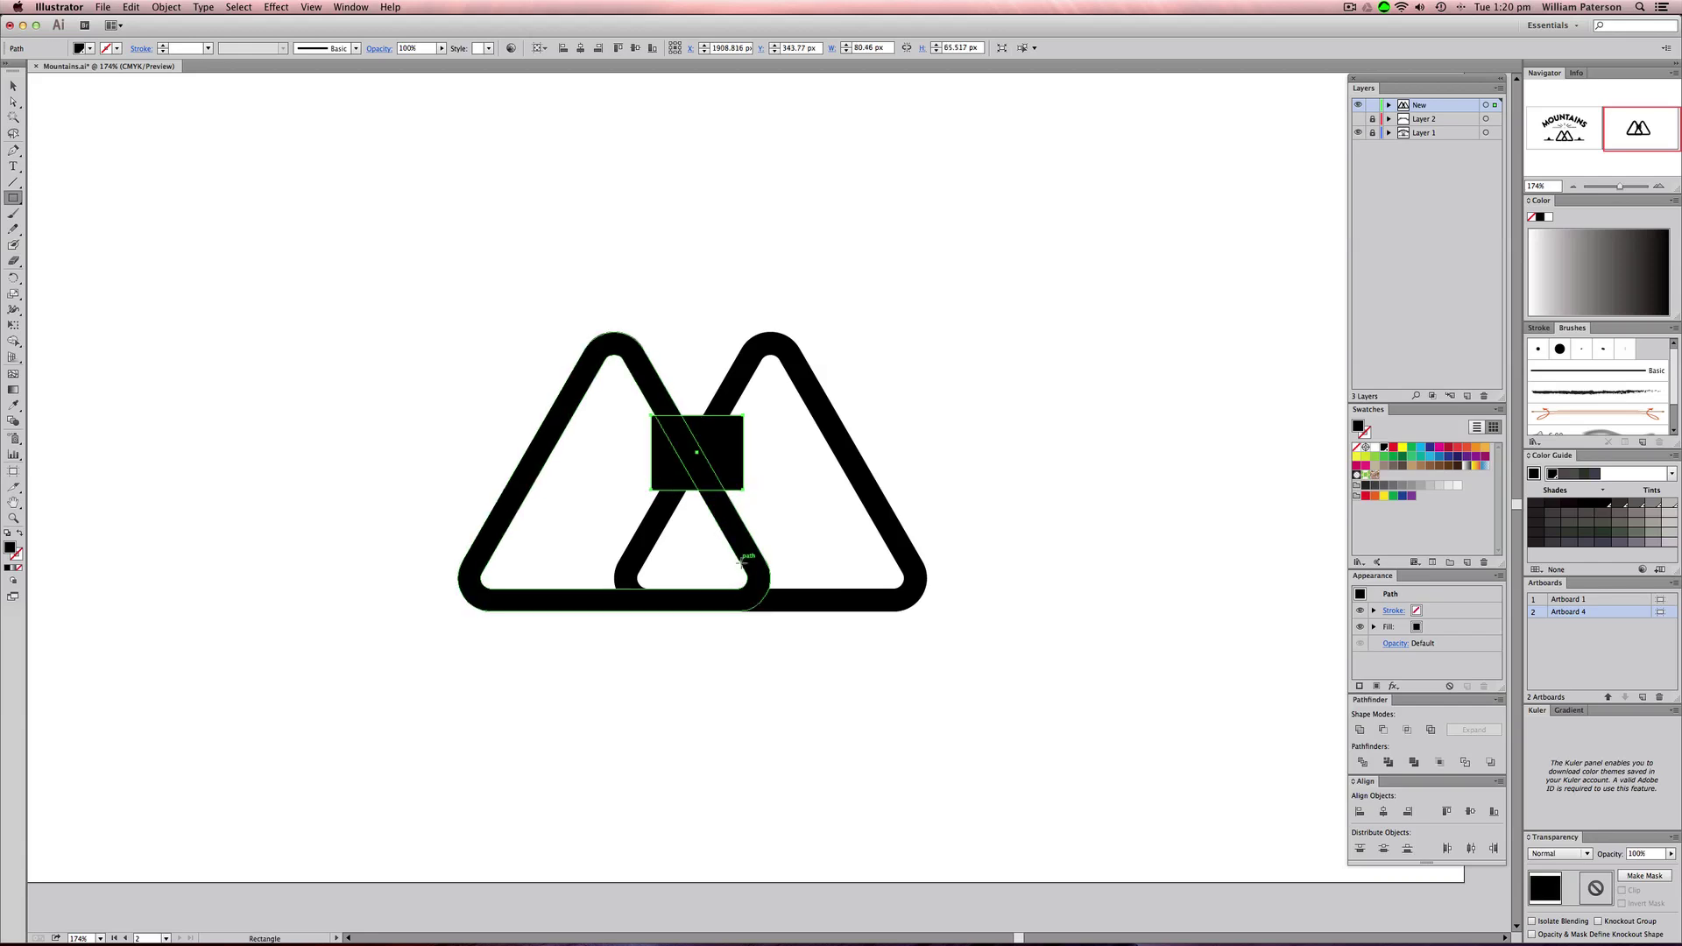
# - Move the copied left triangle aside to check the original beneath it, and undo the move
pyautogui.press('v')
pyautogui.moveTo(758, 555); pyautogui.dragTo(442, 584)
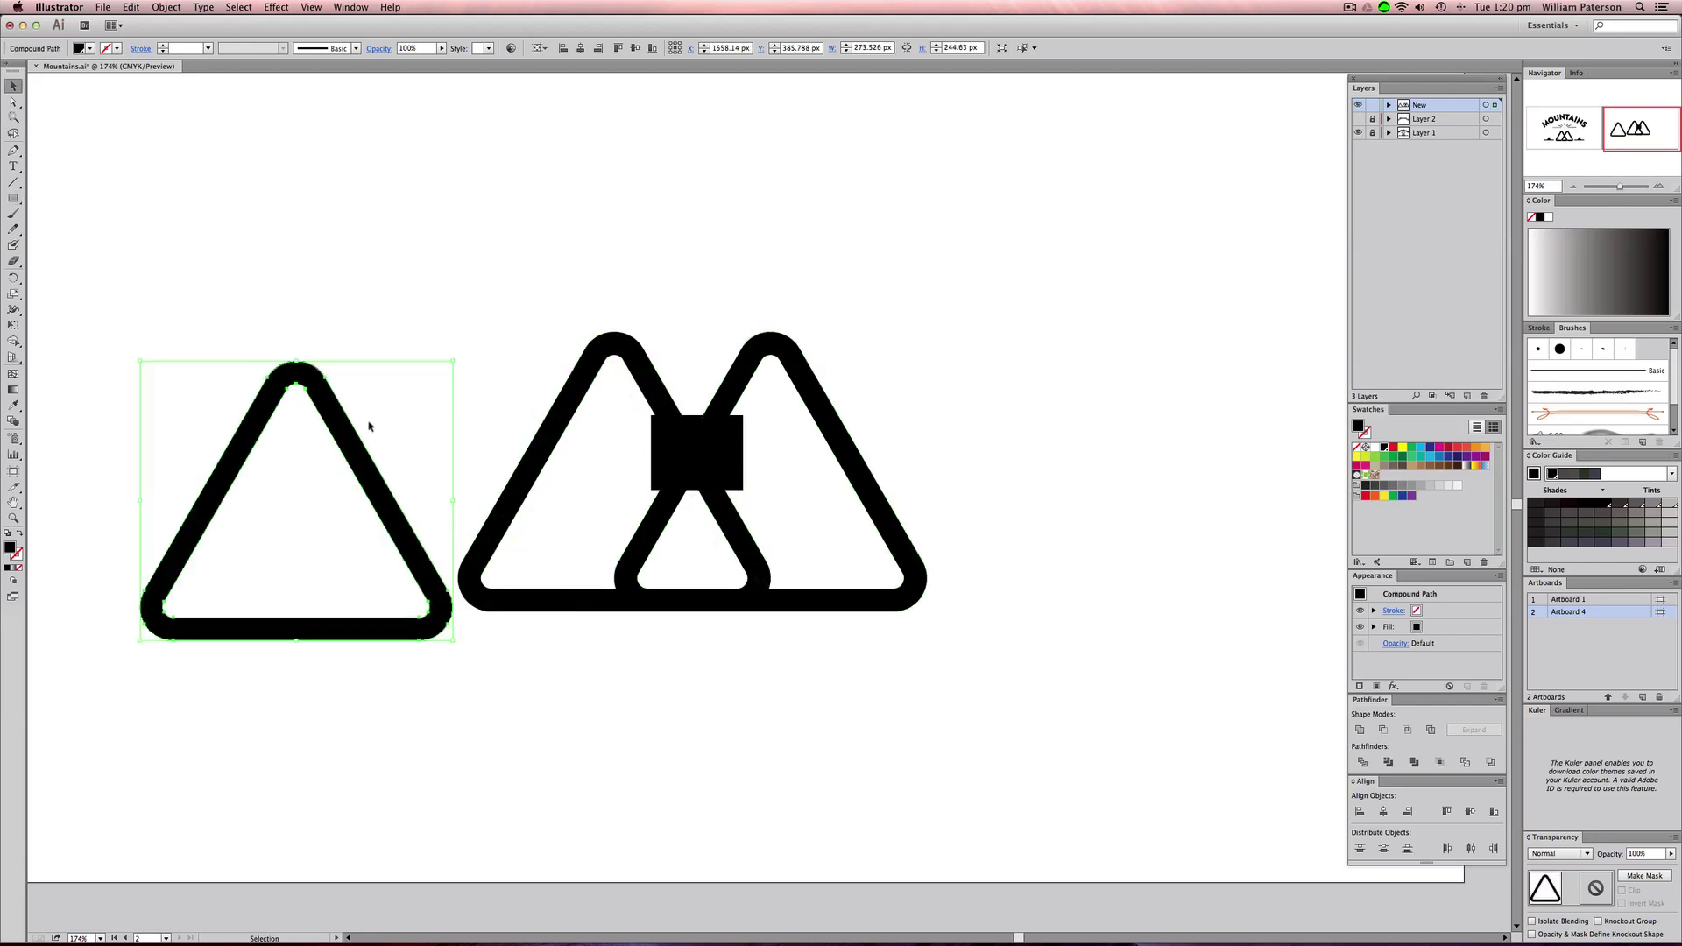
pyautogui.press('a')
pyautogui.press('super+z')
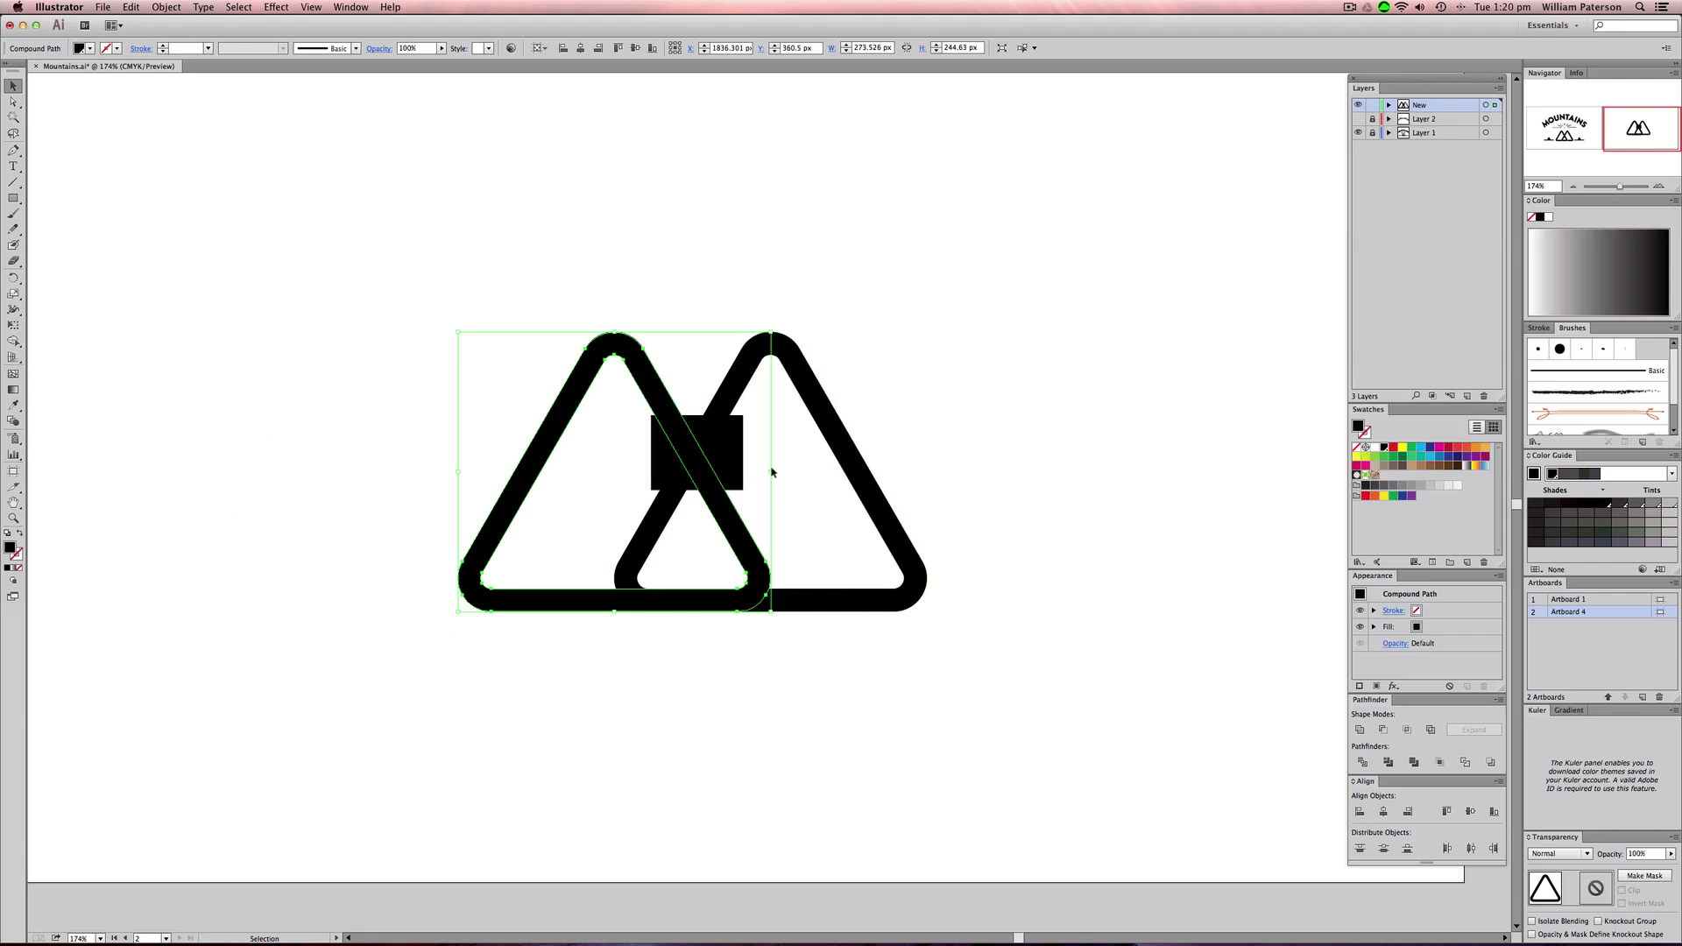
# - Centre the rectangle on the crossing and intersect it with the copied left triangle, leaving the original triangle in its place
pyautogui.moveTo(728, 466)
pyautogui.mouseDown()
pyautogui.moveTo(743, 471)
pyautogui.moveTo(730, 453)
pyautogui.mouseUp()
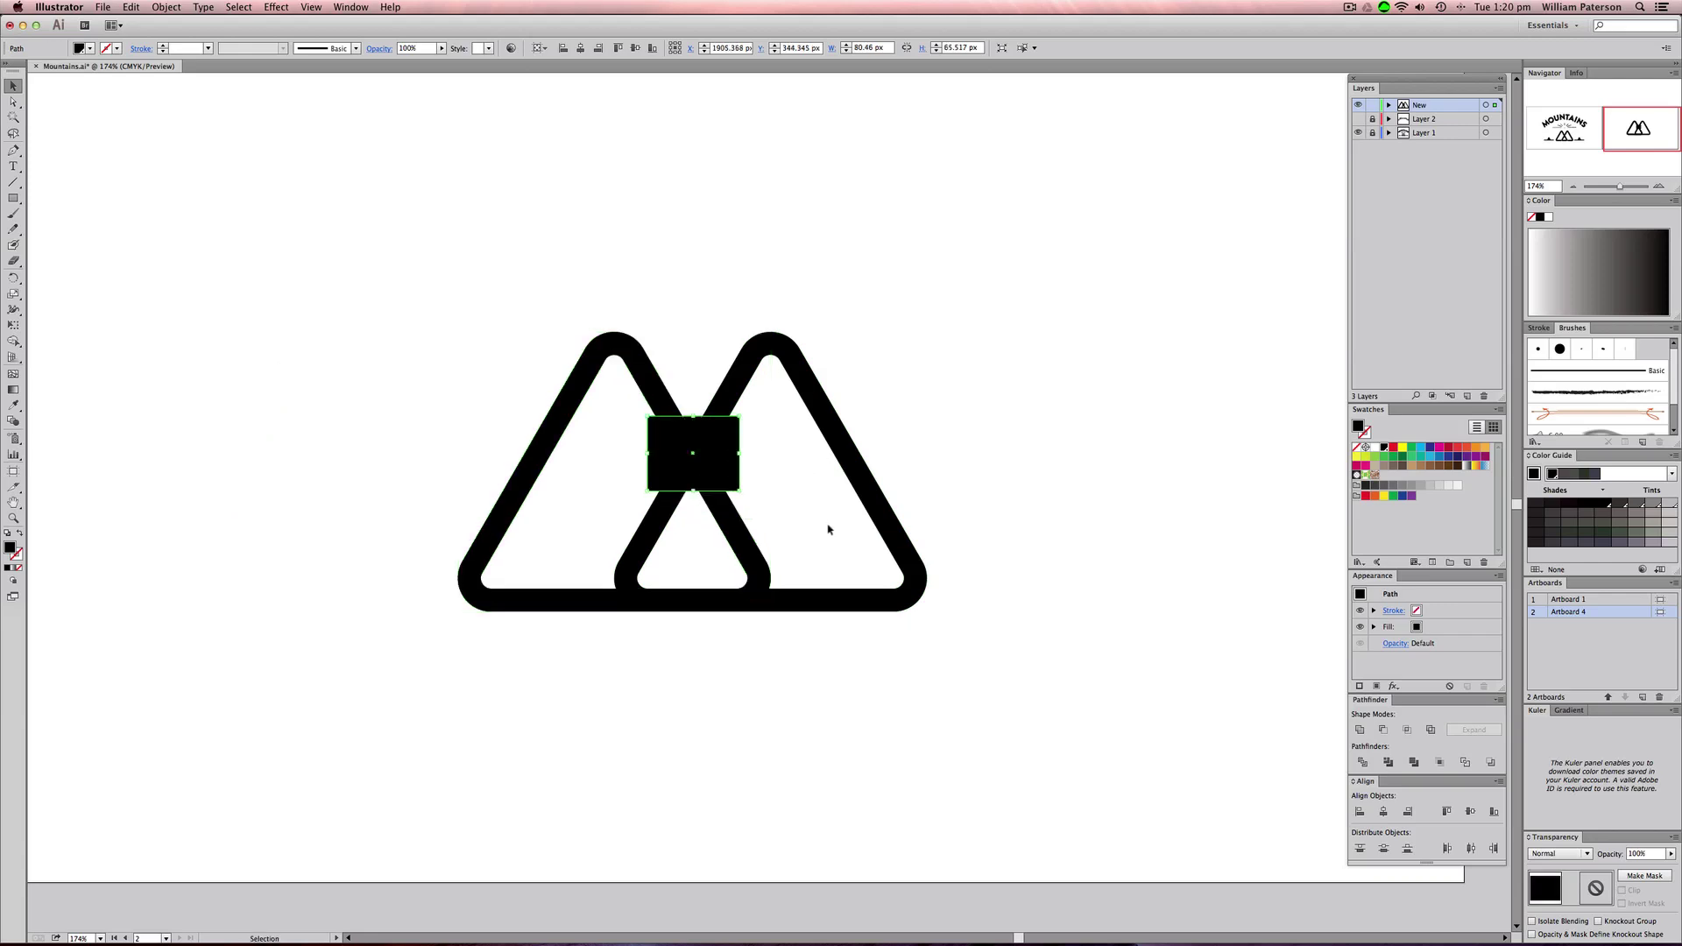
pyautogui.keyDown('shift'); pyautogui.click(742, 532); pyautogui.keyUp('shift')
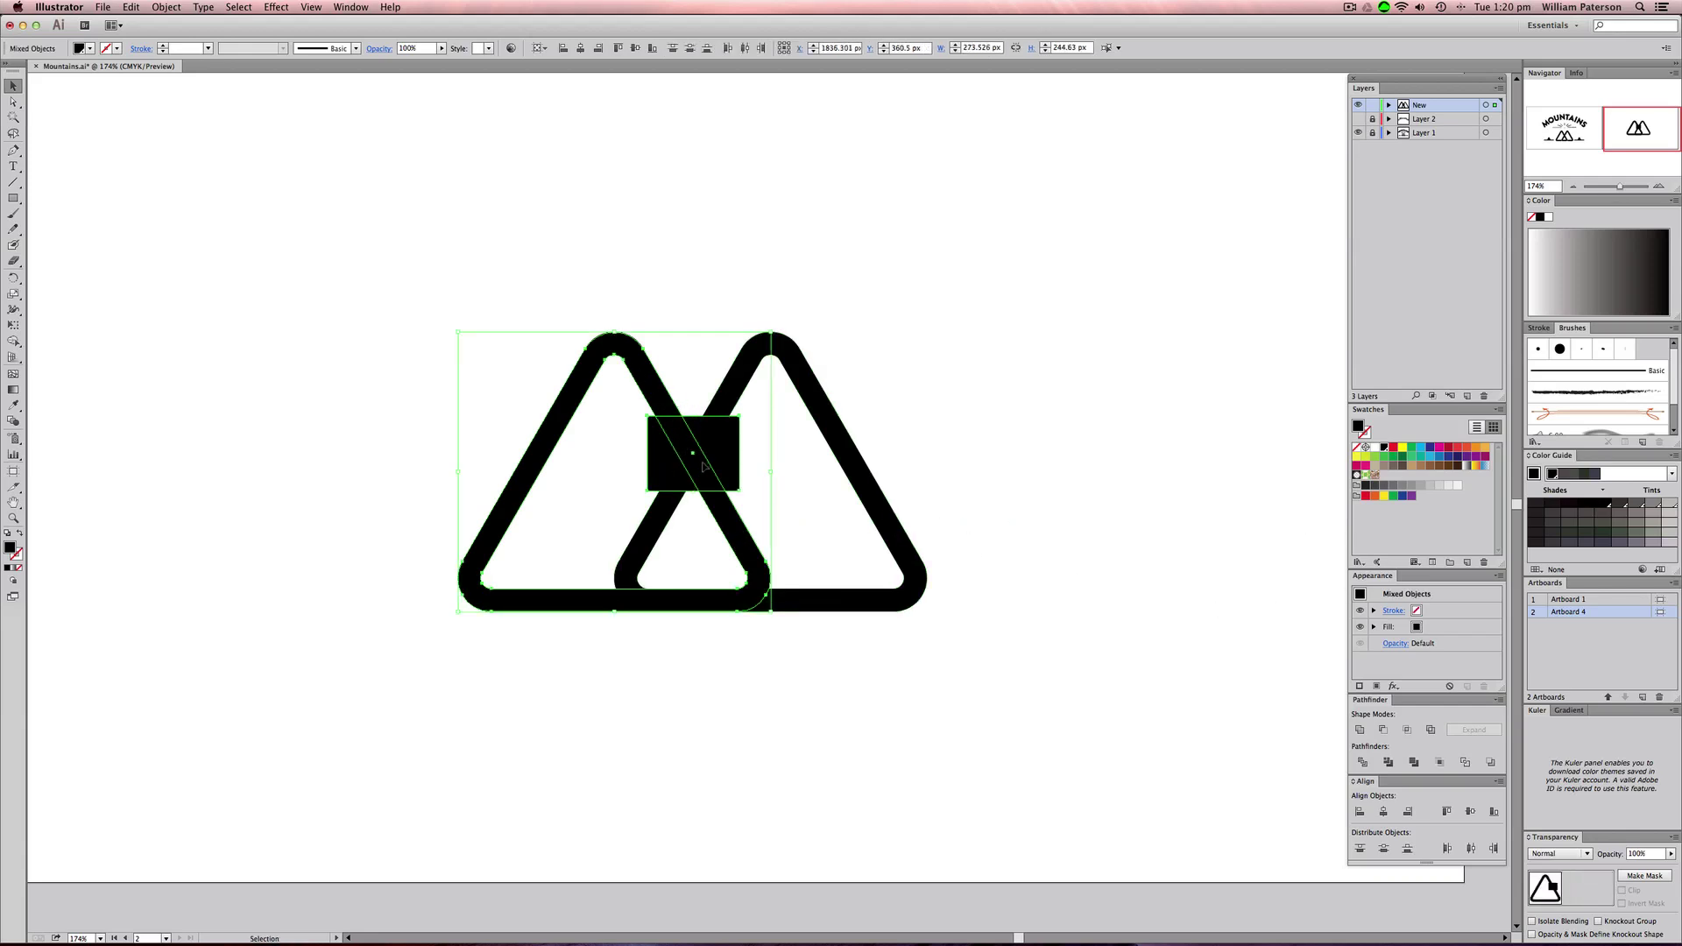
pyautogui.click(1408, 730)
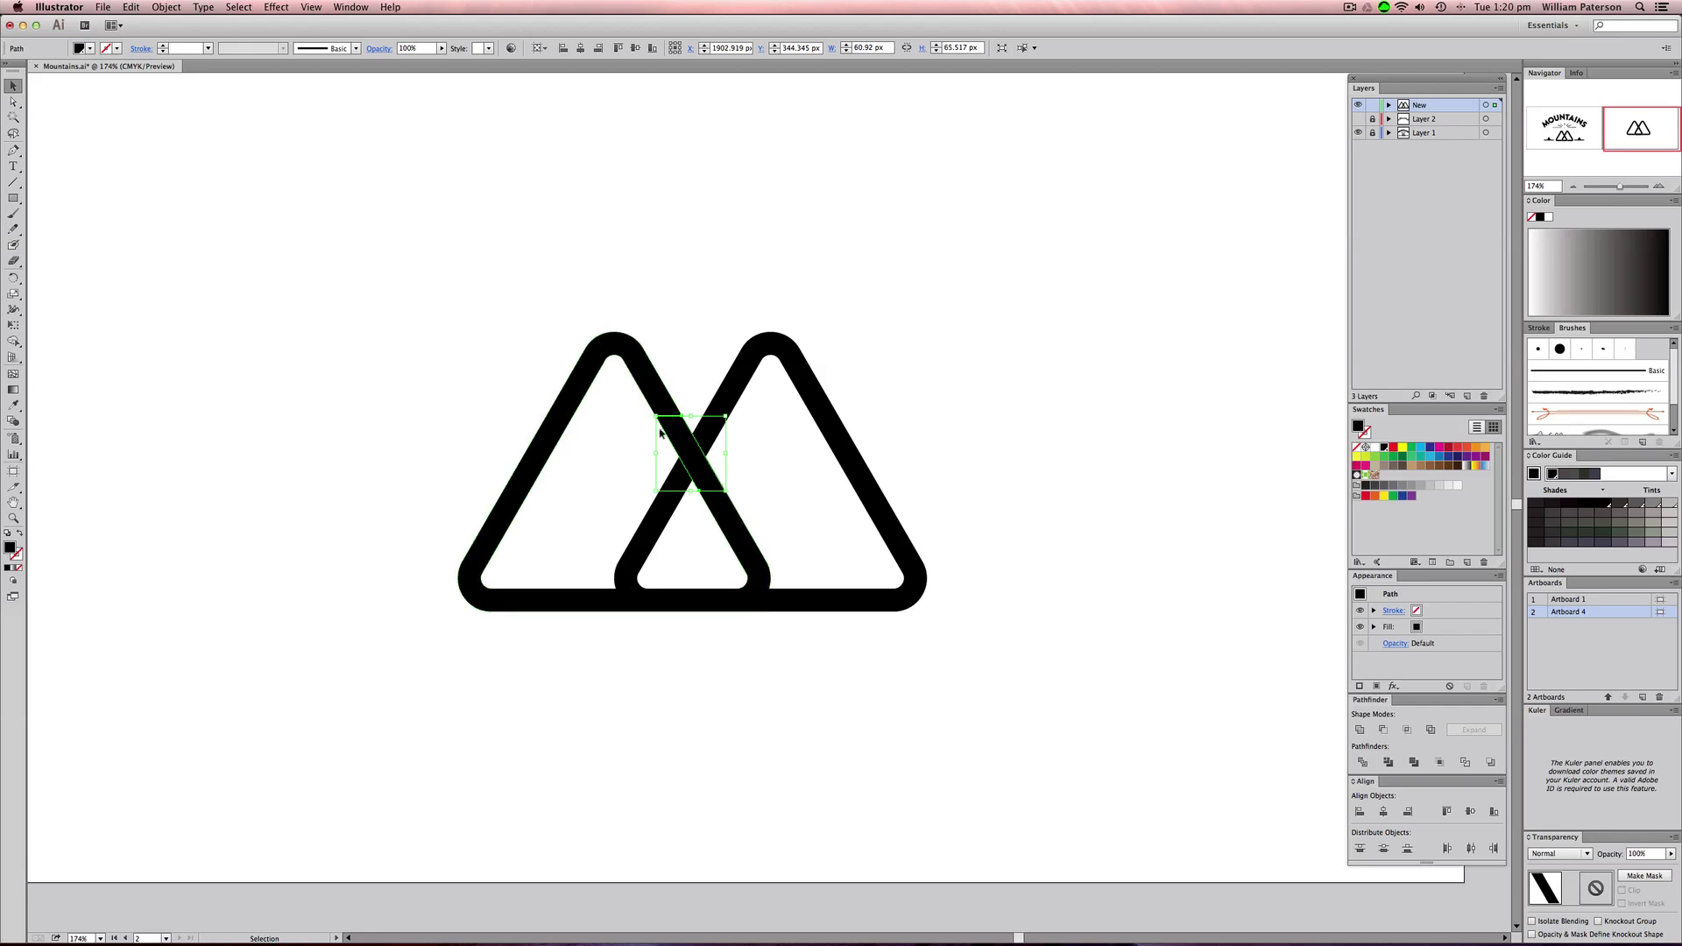
pyautogui.moveTo(663, 363); pyautogui.dragTo(524, 379)
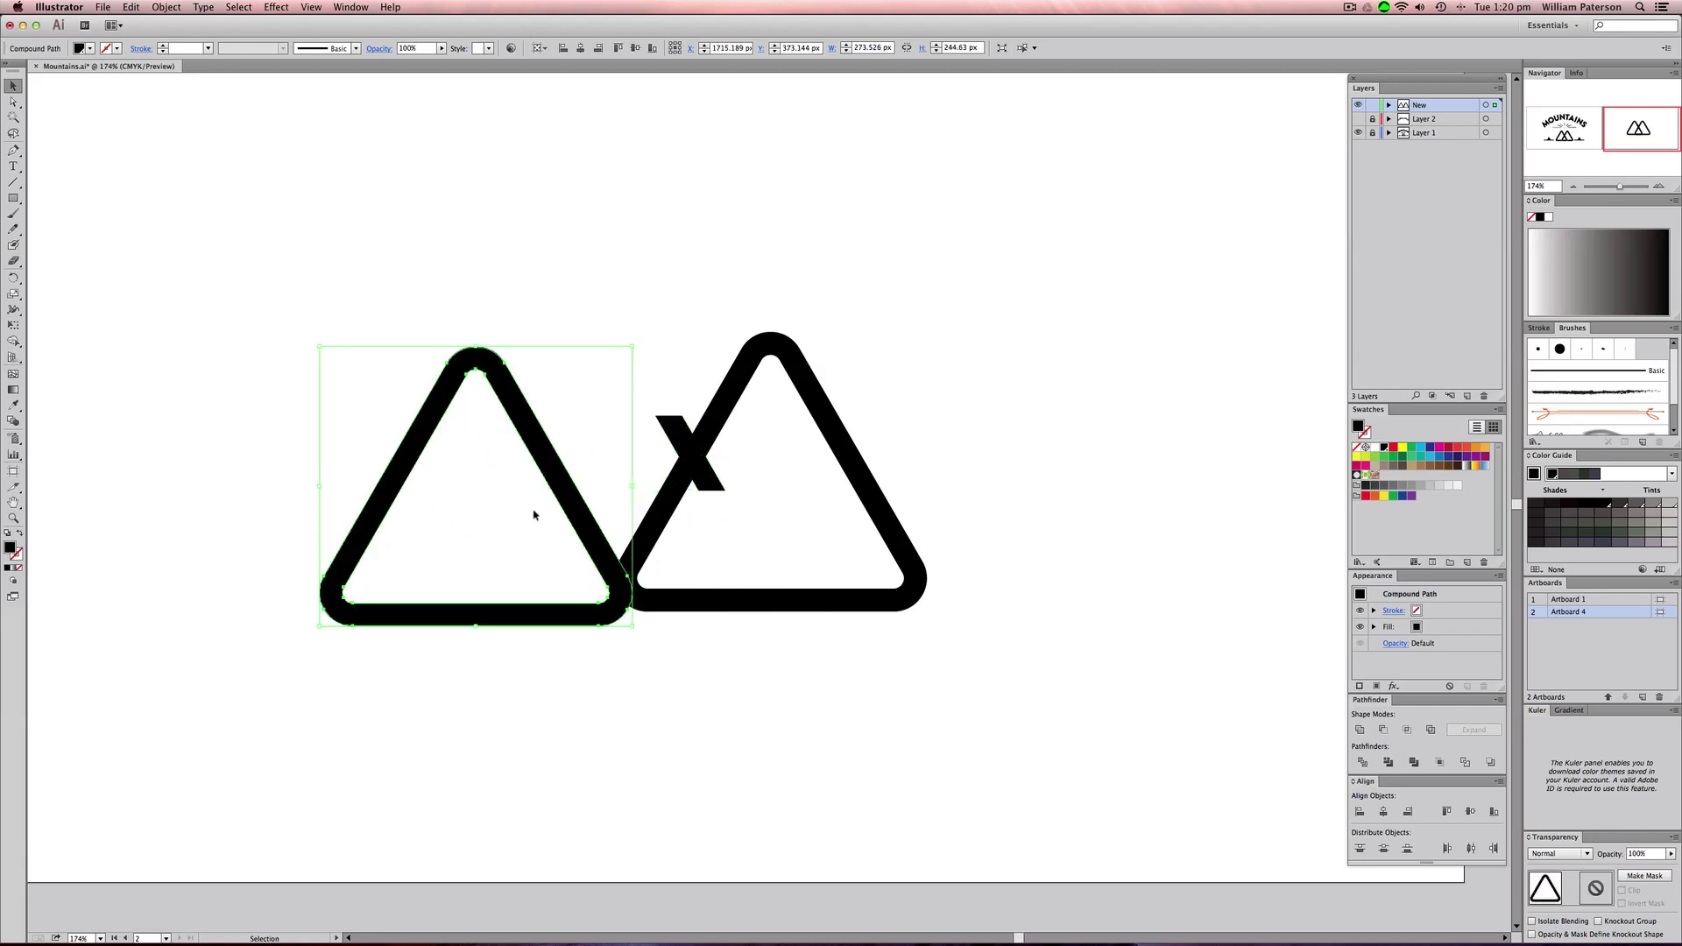
pyautogui.moveTo(574, 601); pyautogui.dragTo(713, 587)
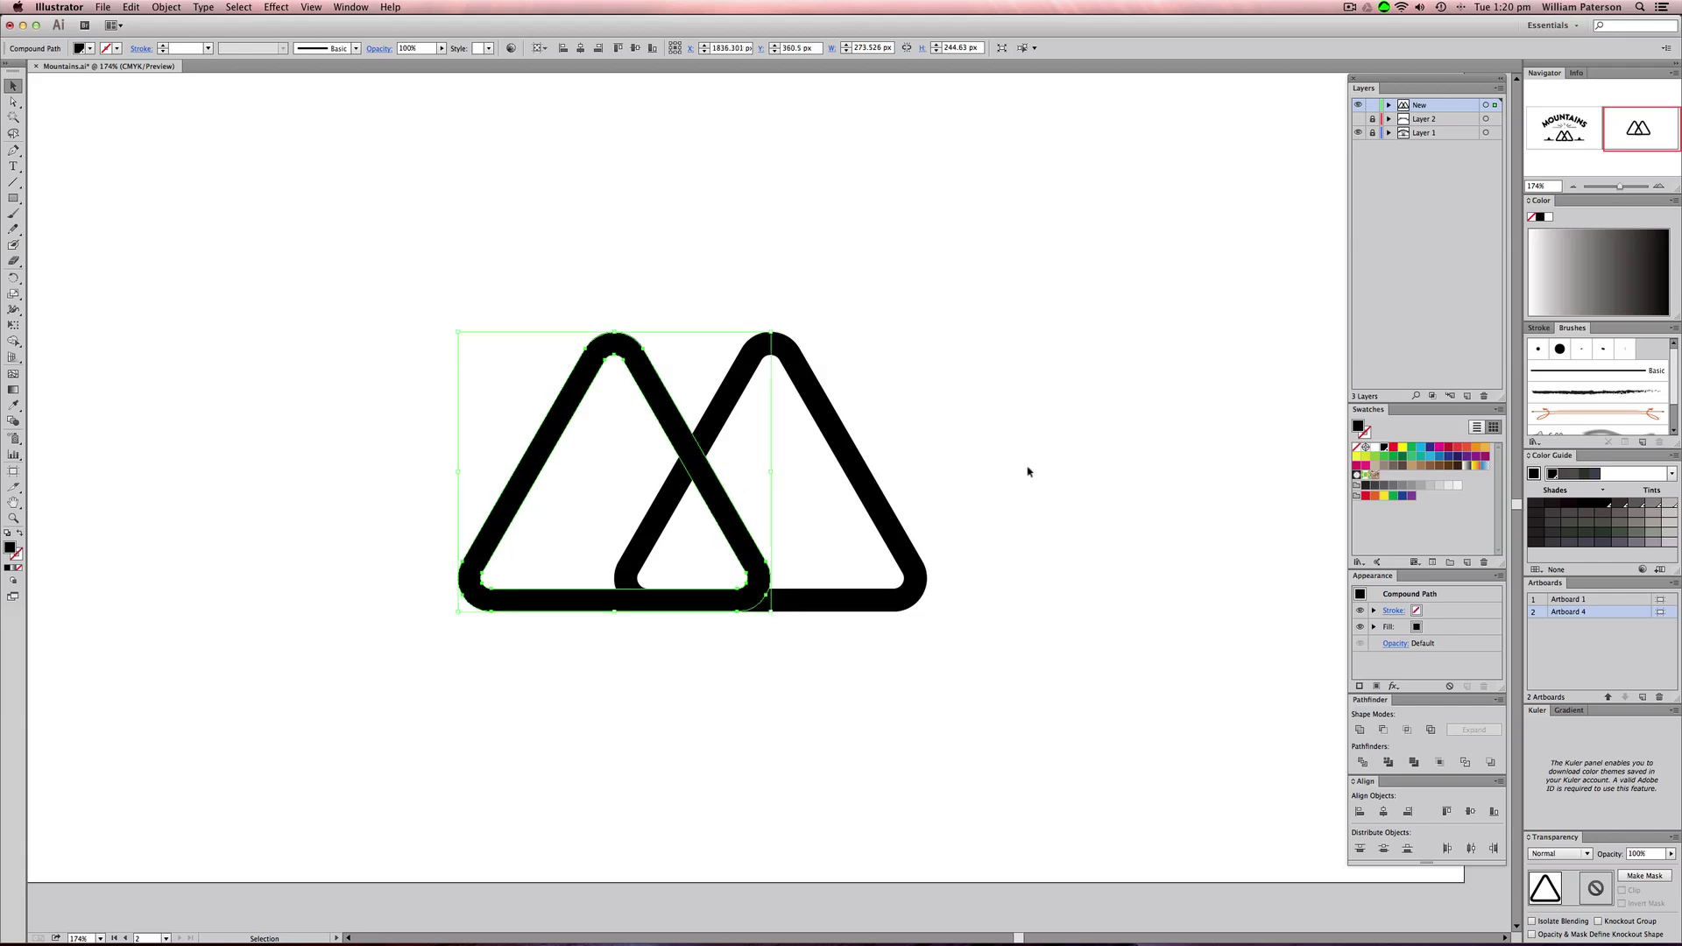
# - Offset the intersected piece's path by 10 px with miter joins and a miter limit of 4
pyautogui.click(713, 467)
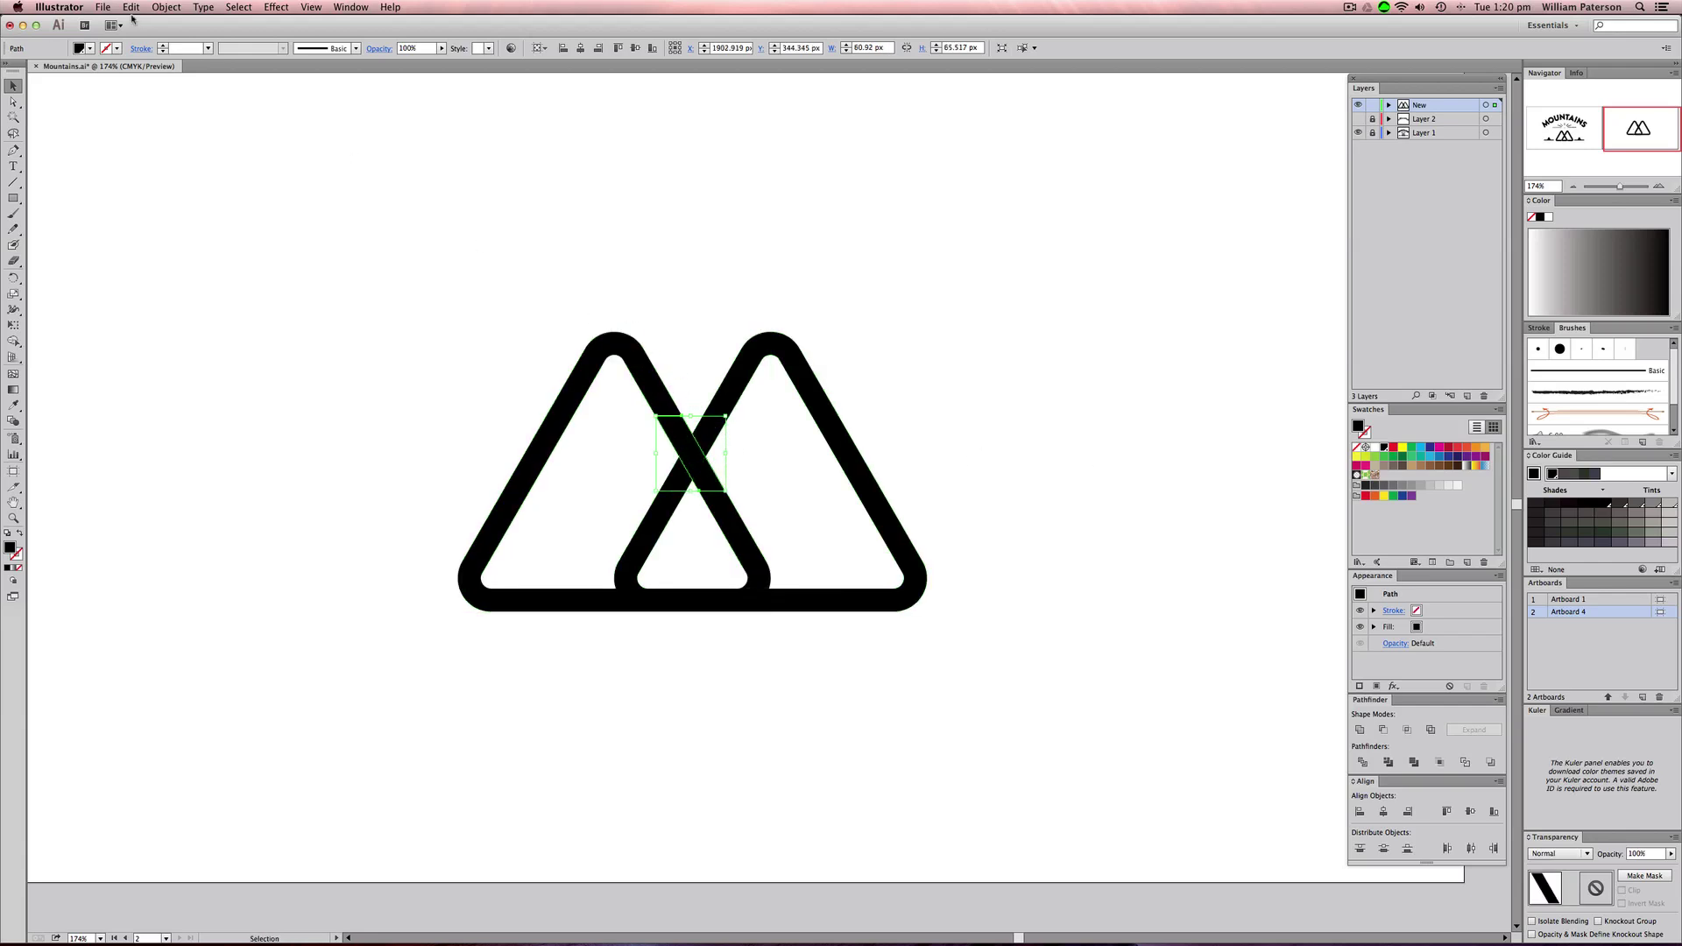
pyautogui.click(166, 7)
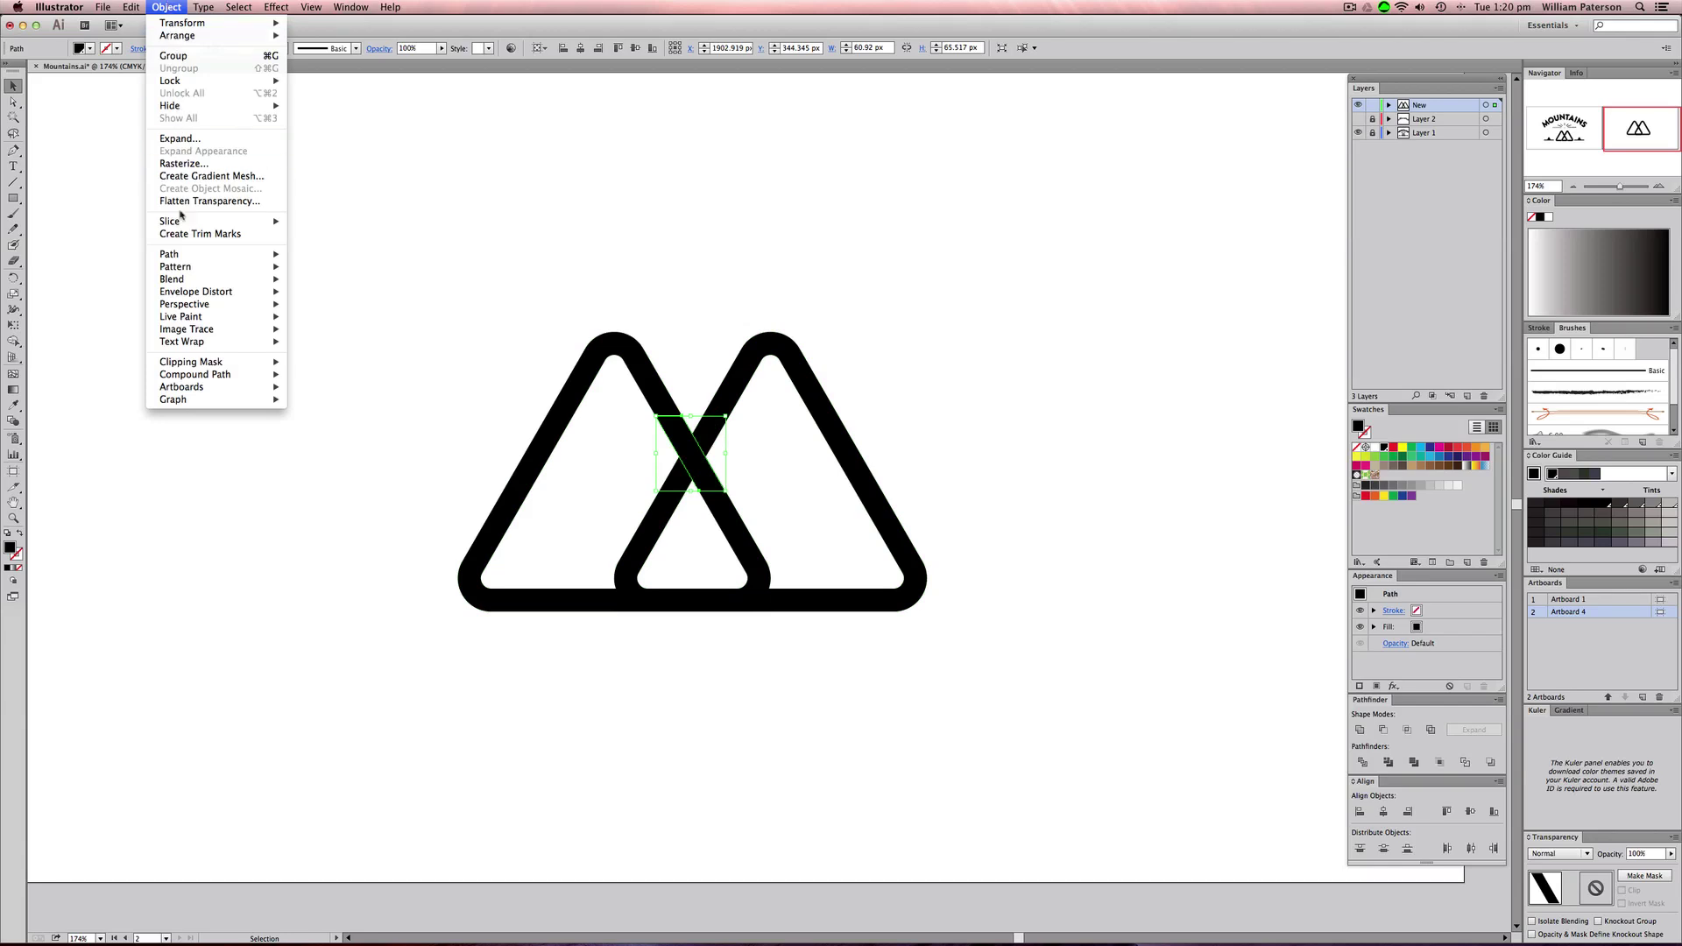
pyautogui.moveTo(180, 255)
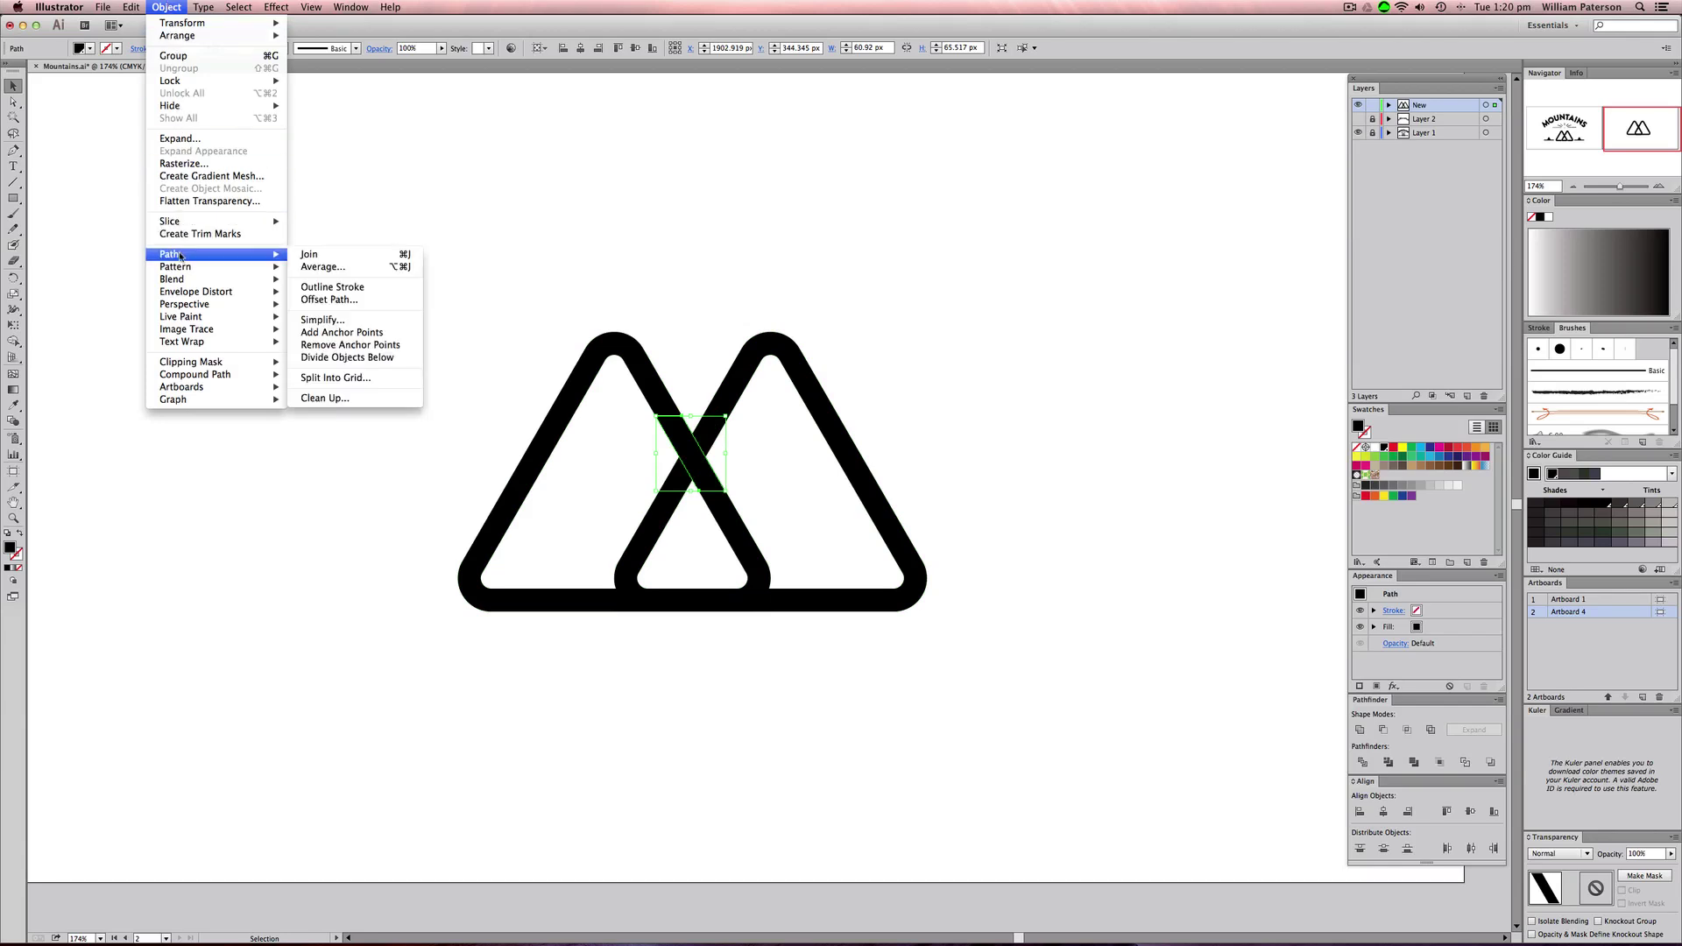
pyautogui.click(368, 300)
pyautogui.click(1189, 232)
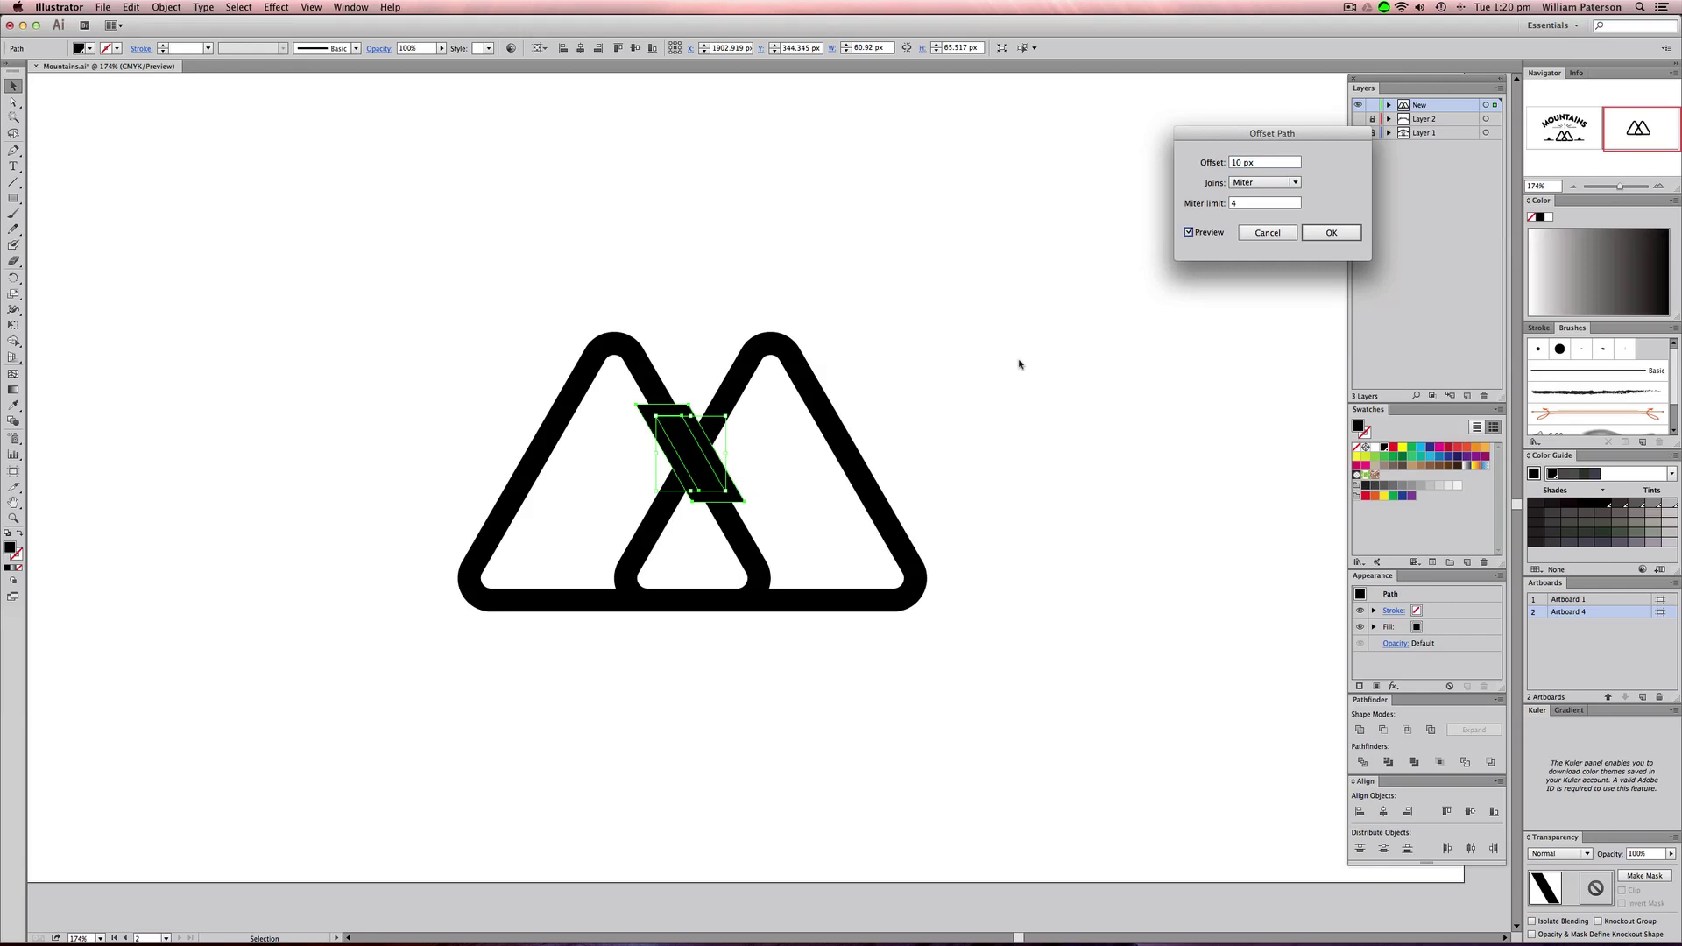
pyautogui.click(1331, 232)
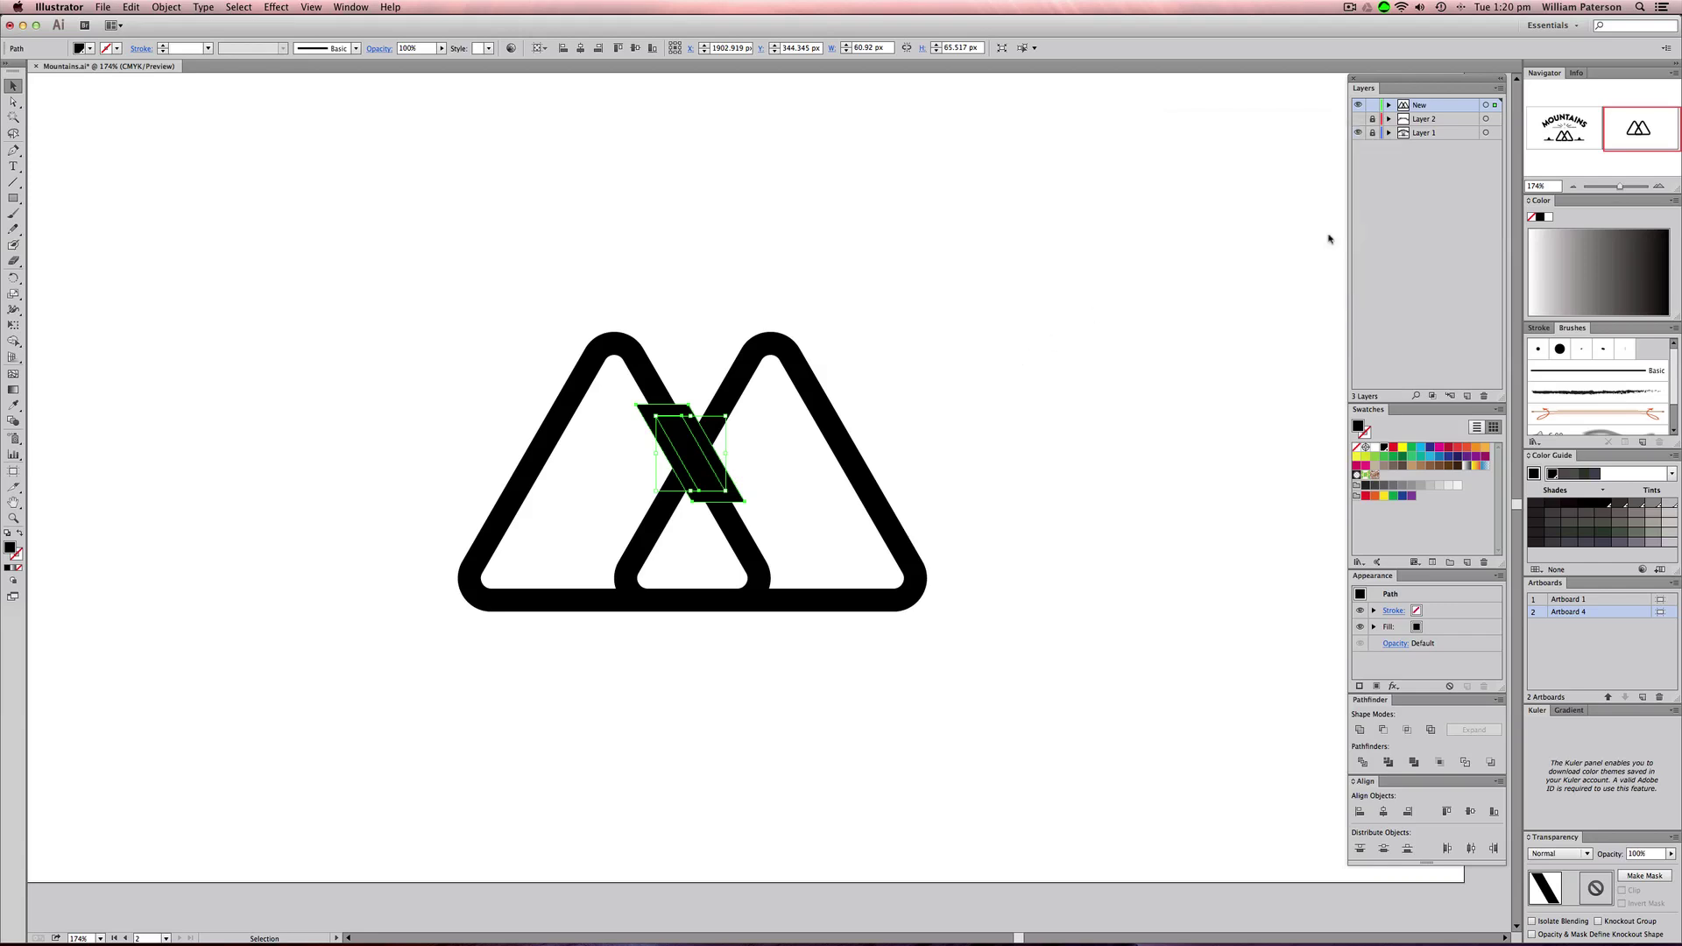
# - Delete the original intersected strip at the crossing of the two triangles, keeping the larger offset piece around it
pyautogui.press('a')
pyautogui.hotkey('ctrl', '=')
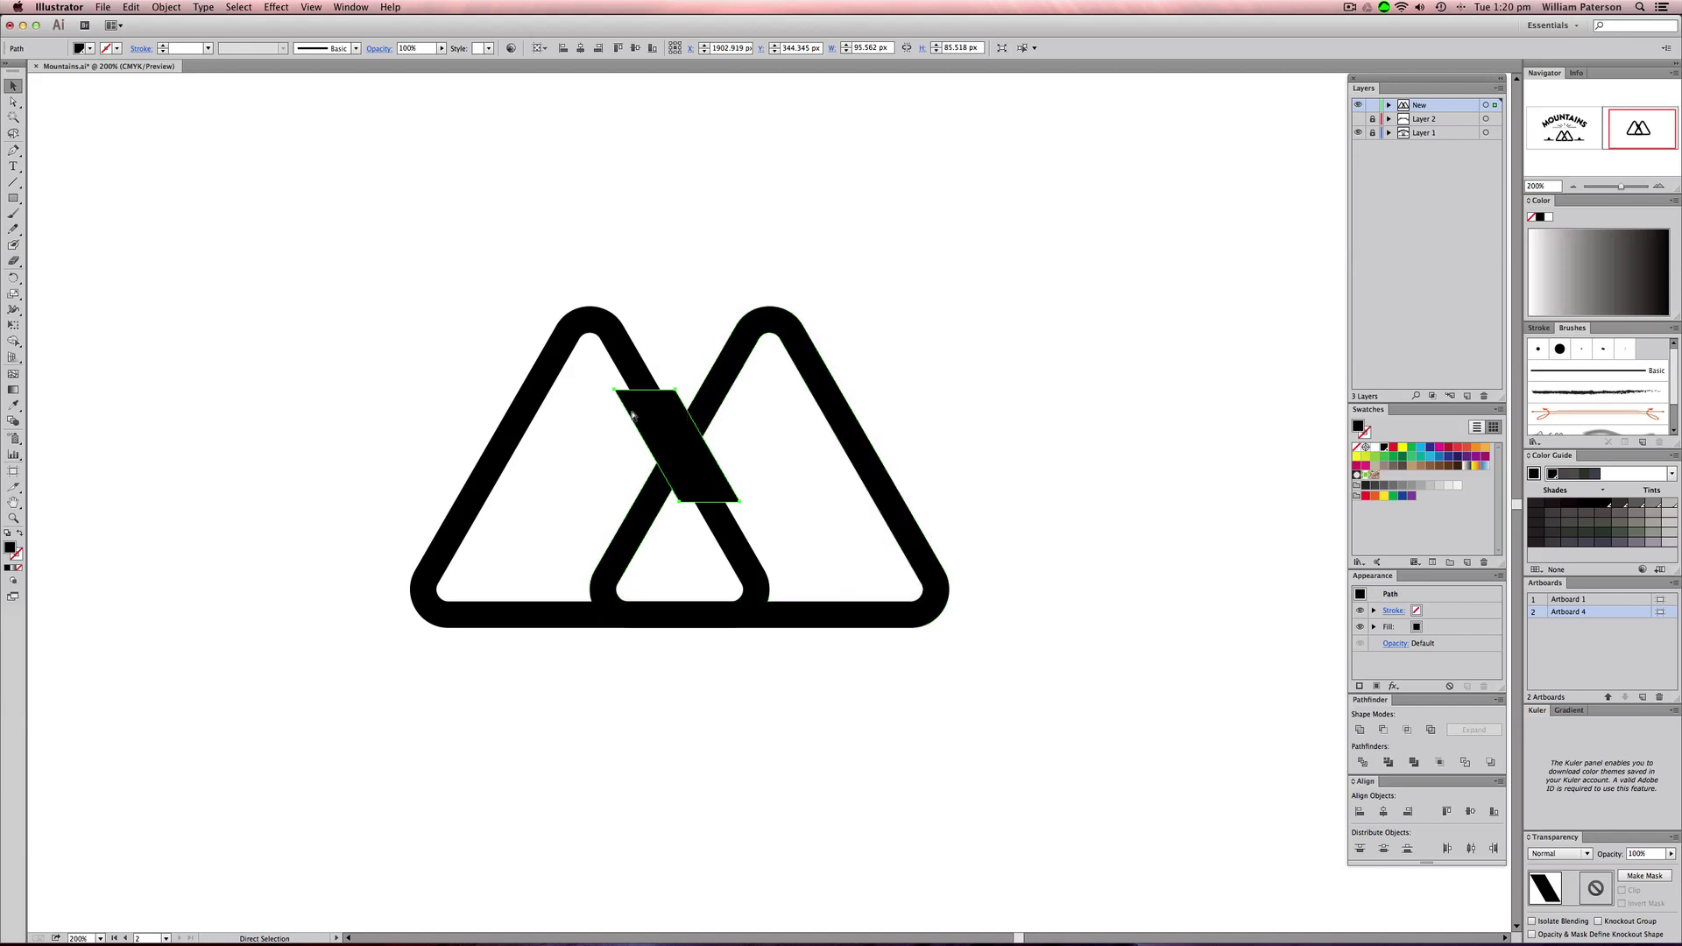
pyautogui.press('v')
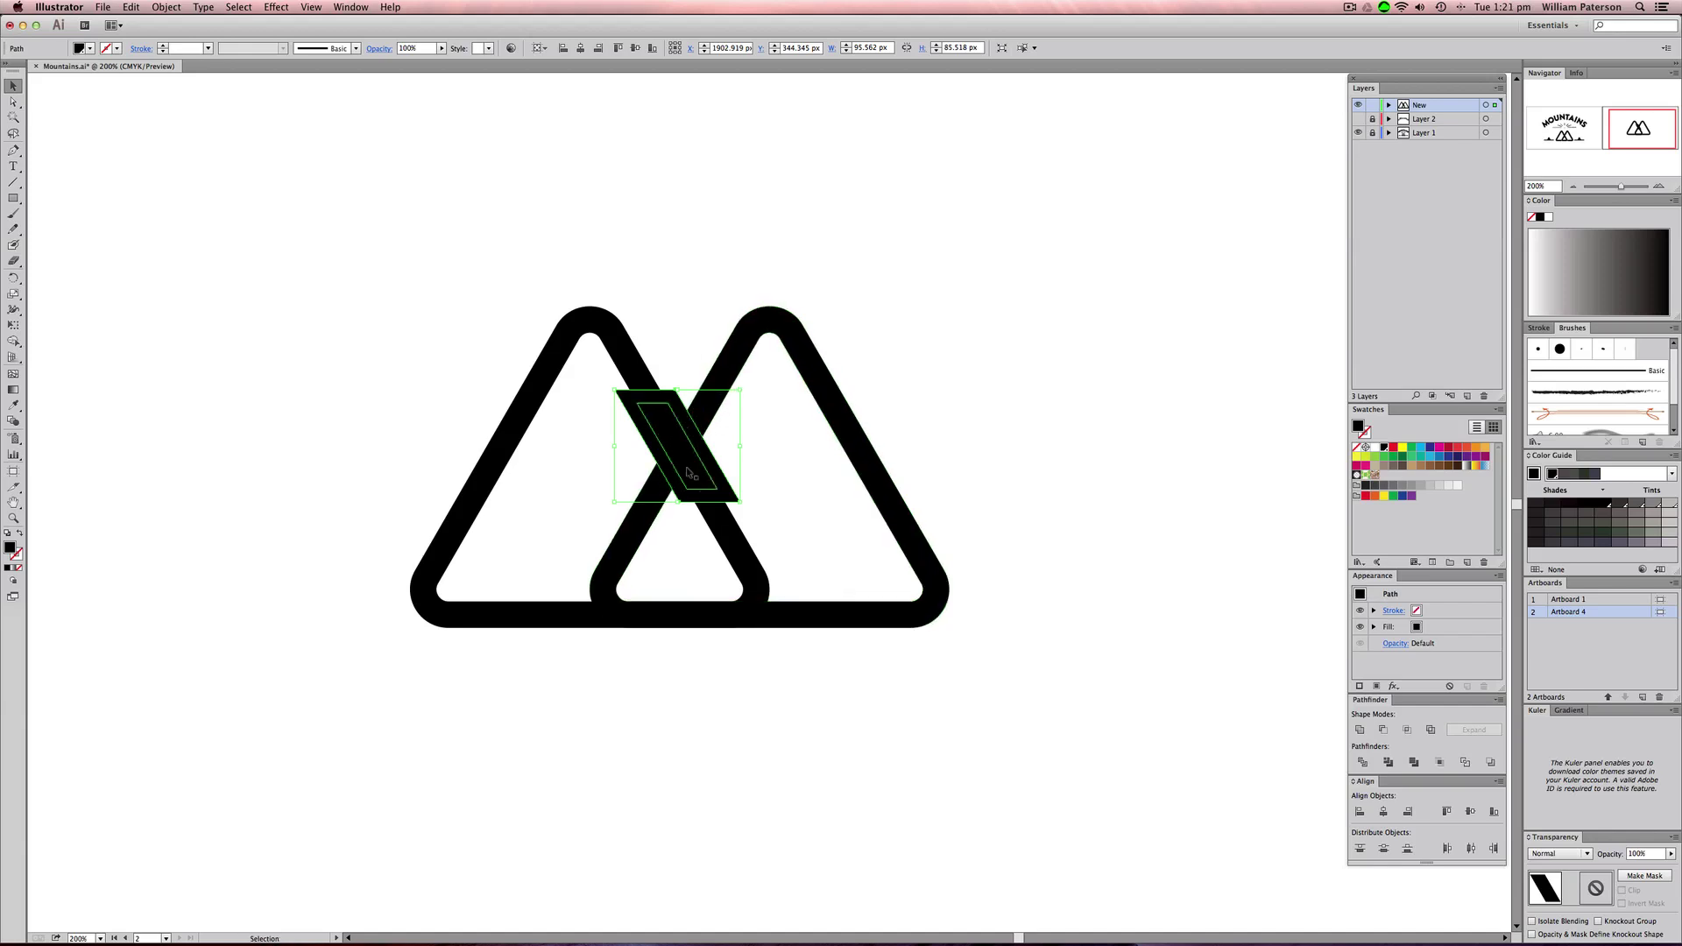
pyautogui.press('super+equal')
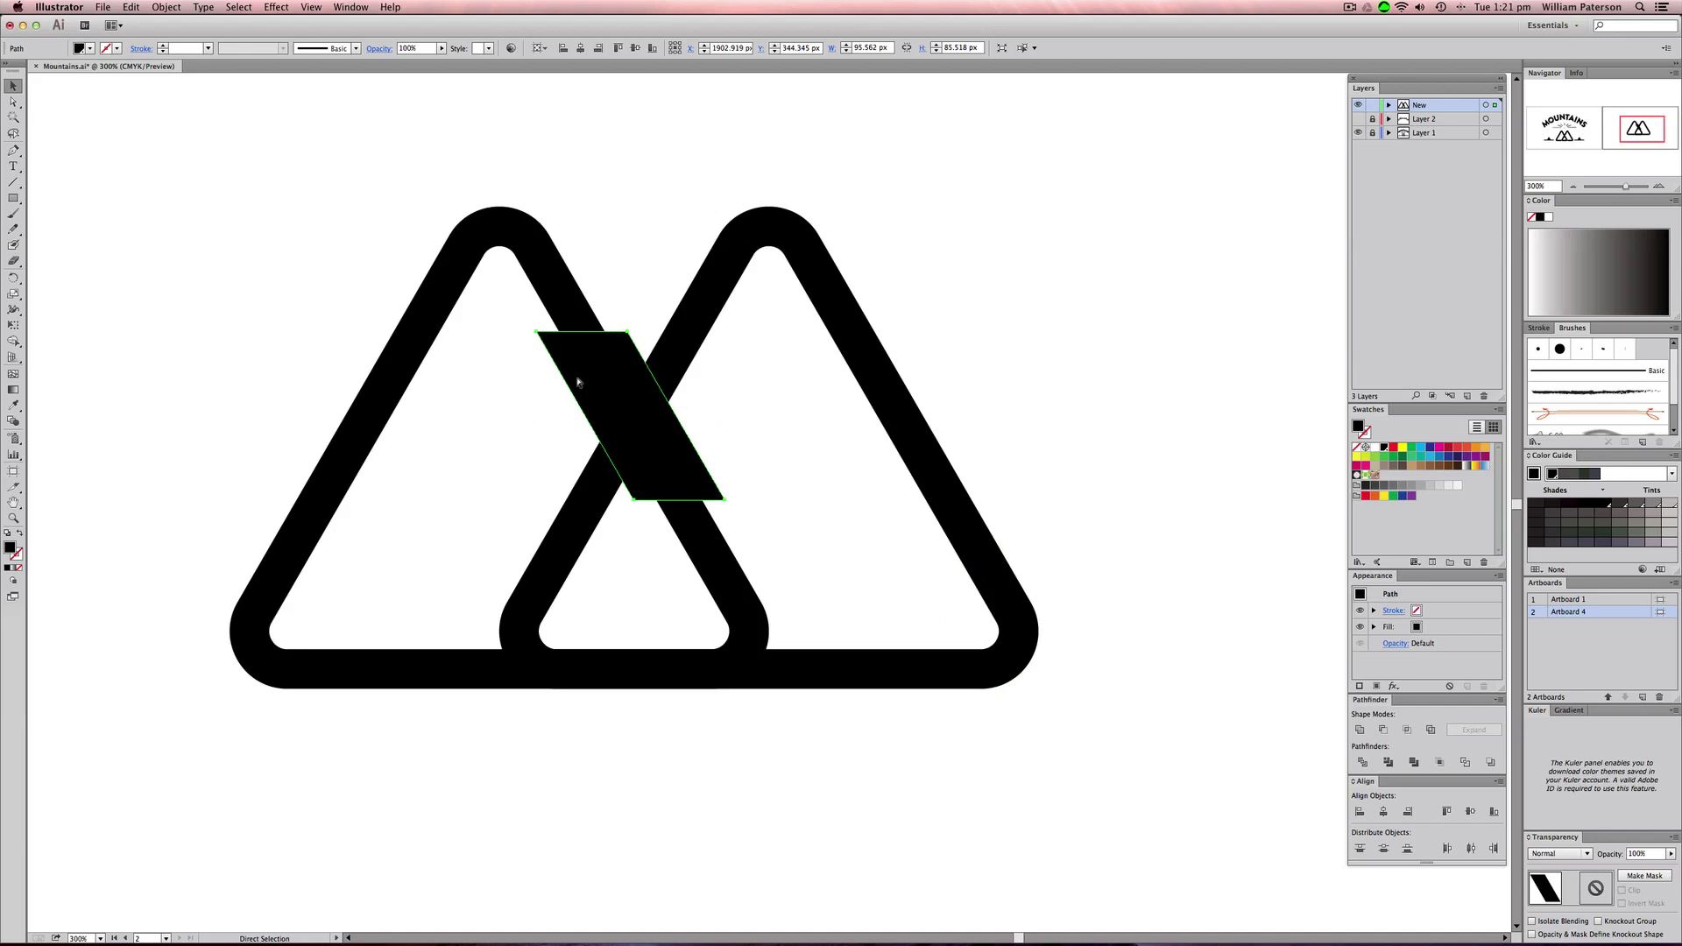
pyautogui.press('a')
pyautogui.click(628, 404)
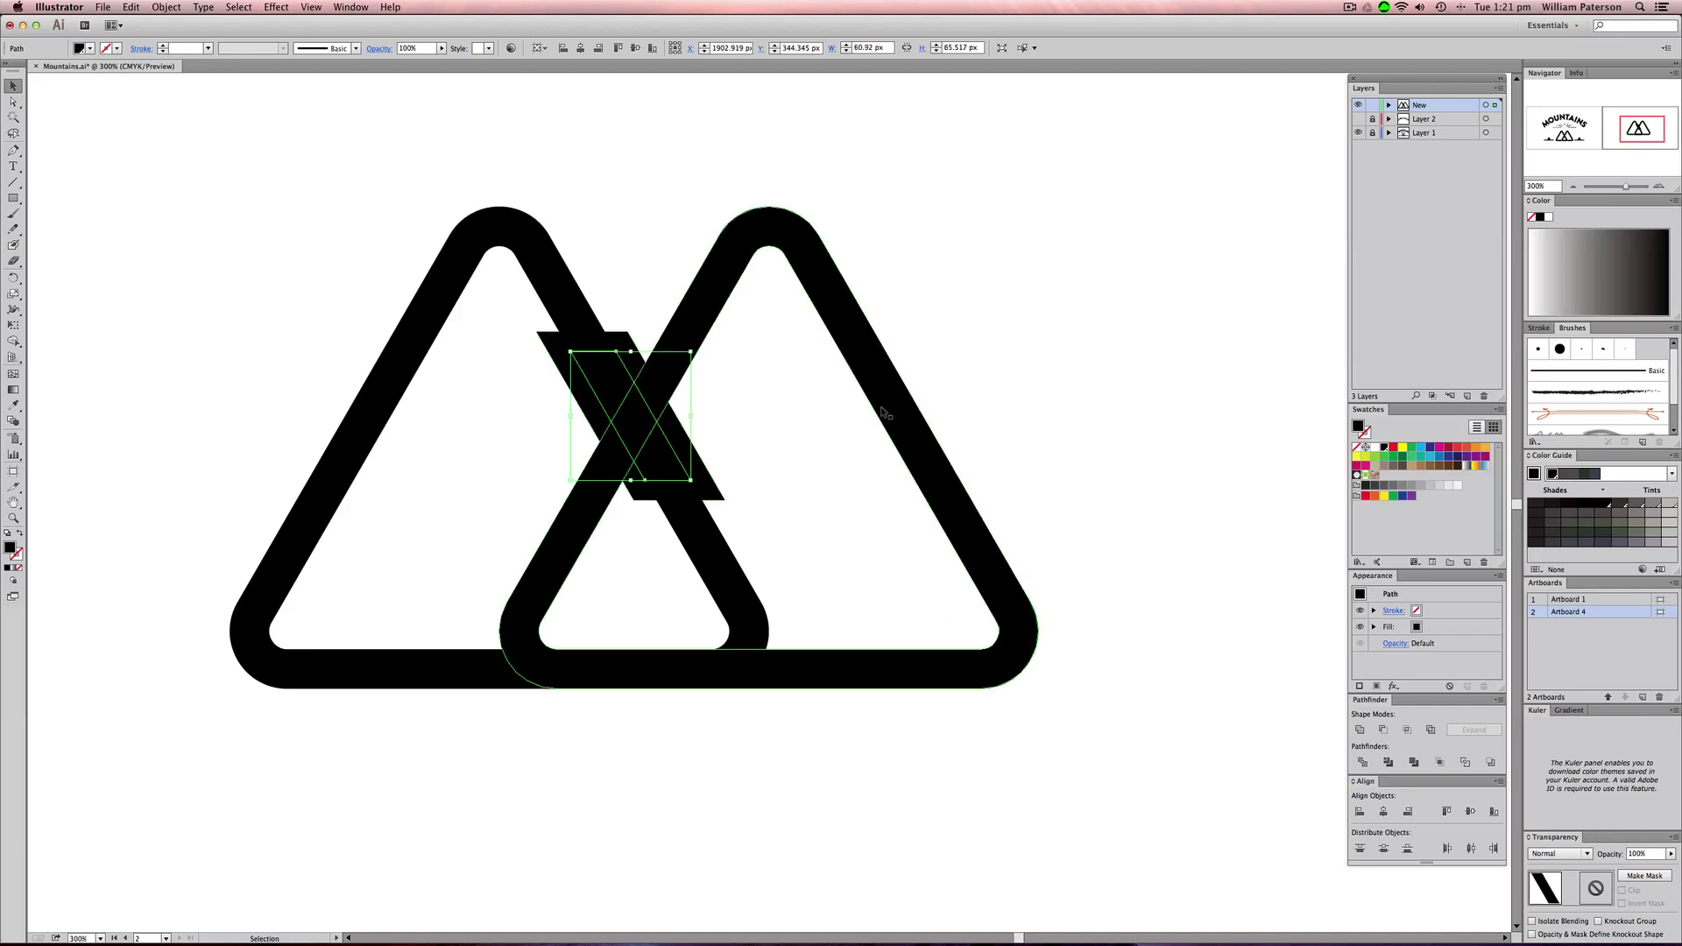
pyautogui.press('v')
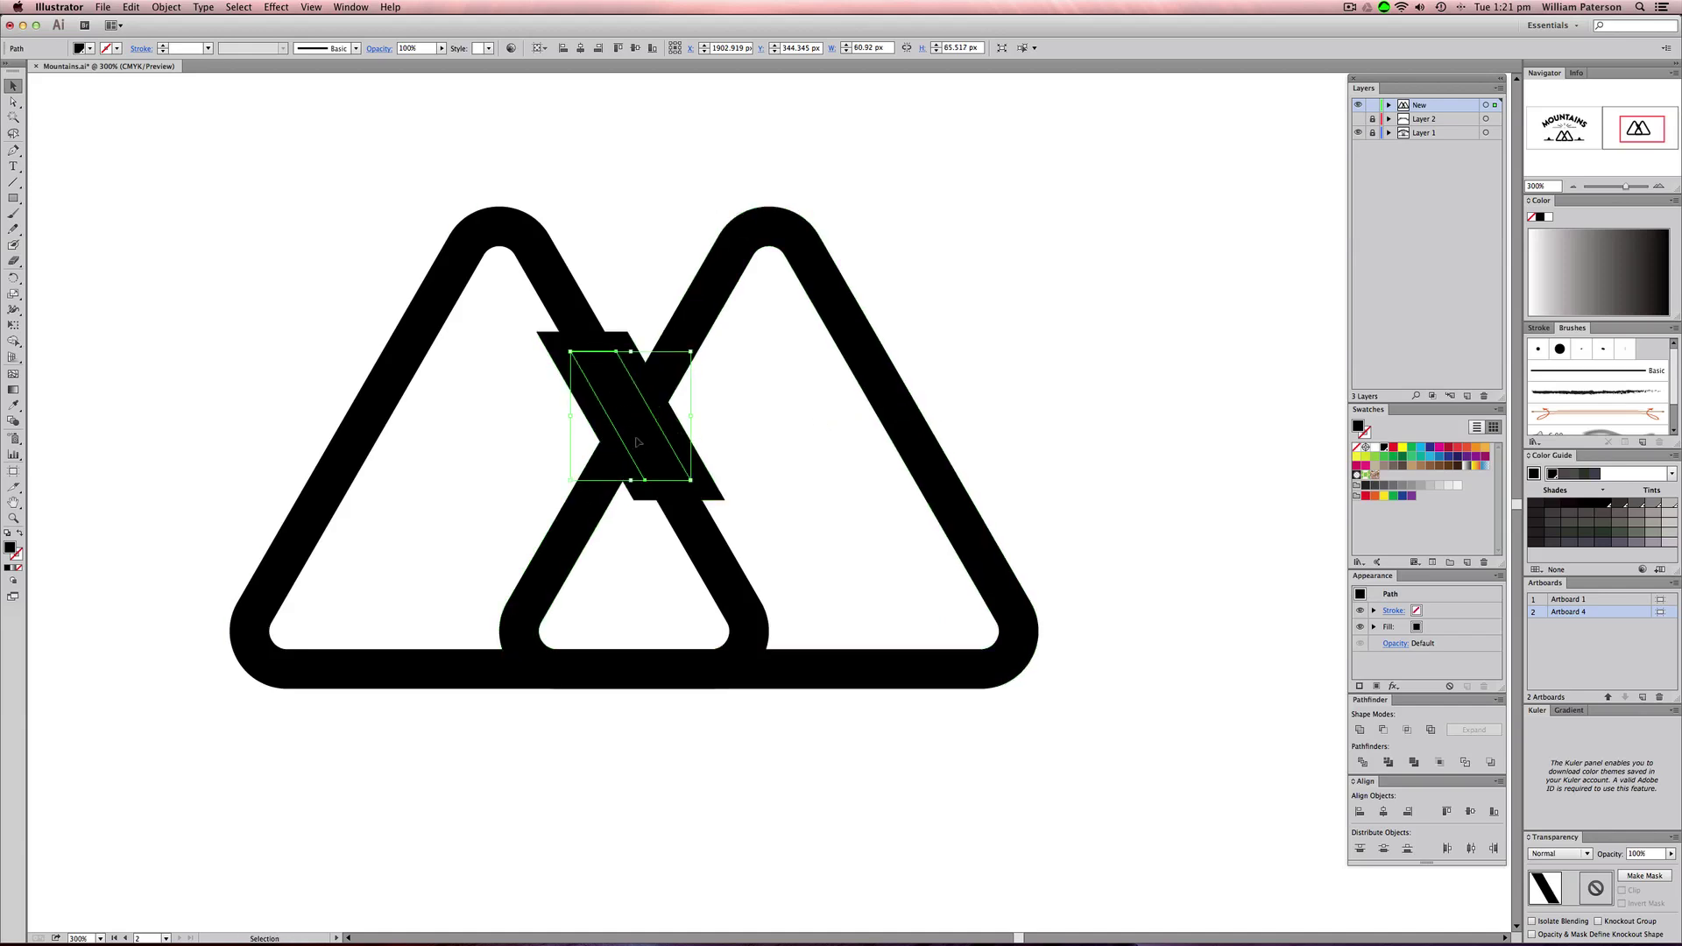
pyautogui.click(692, 418)
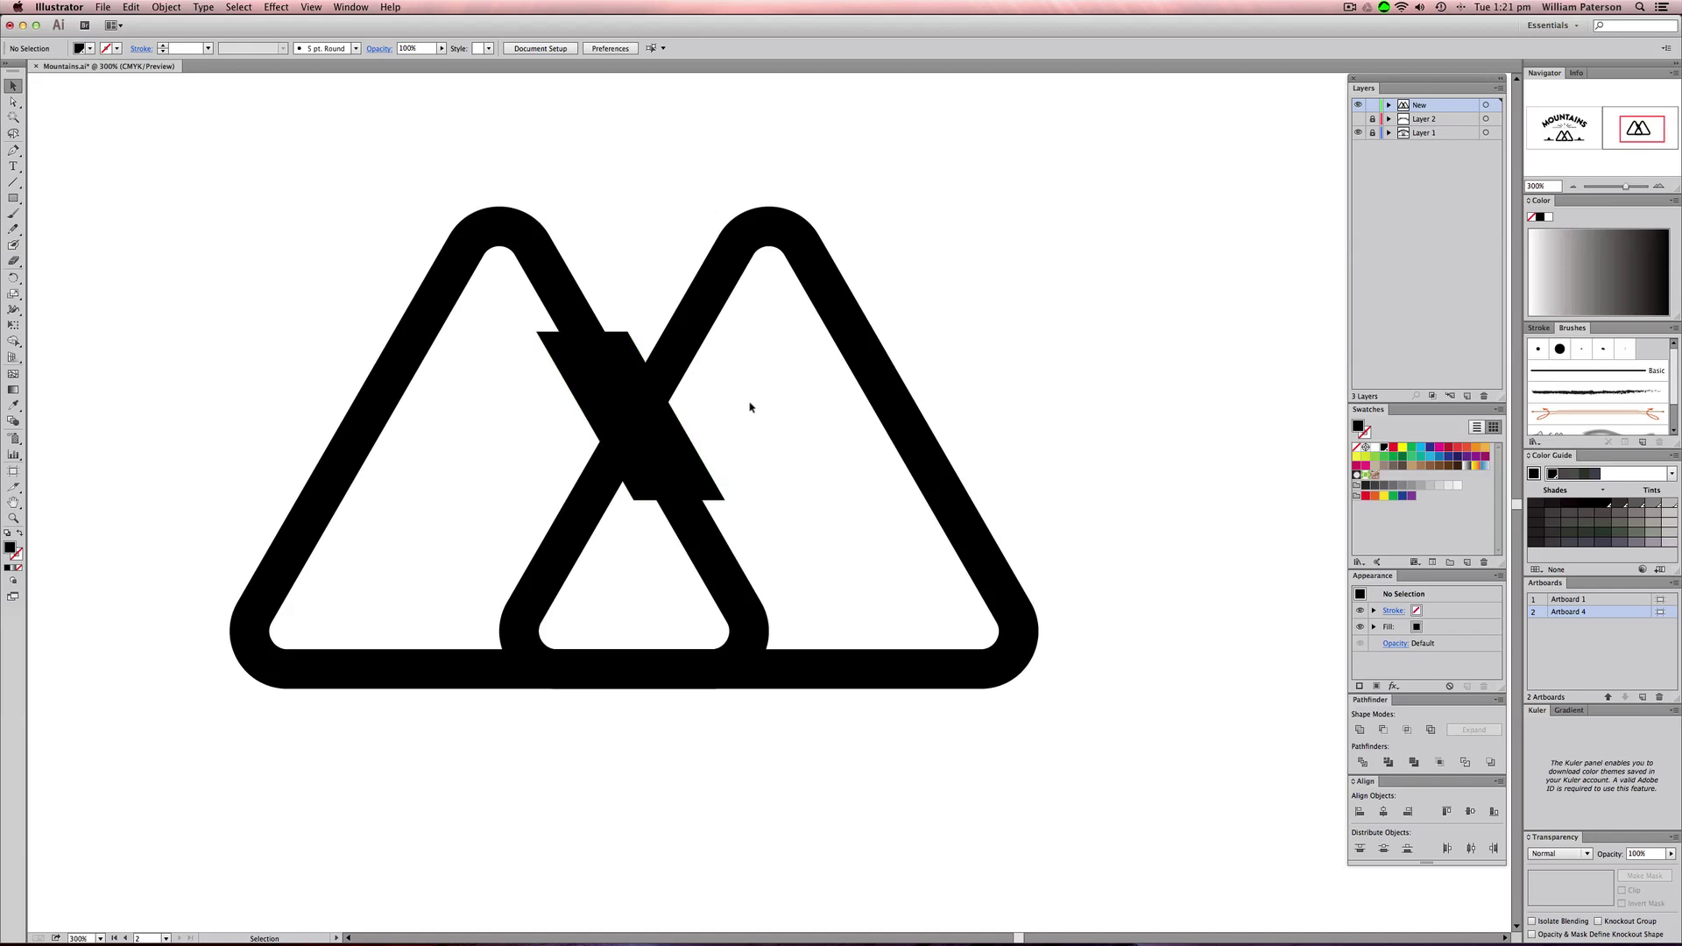
# - Erase the left edge of the offset piece so it extends beyond only the right side of the left-hand triangle's outline
pyautogui.click(689, 438)
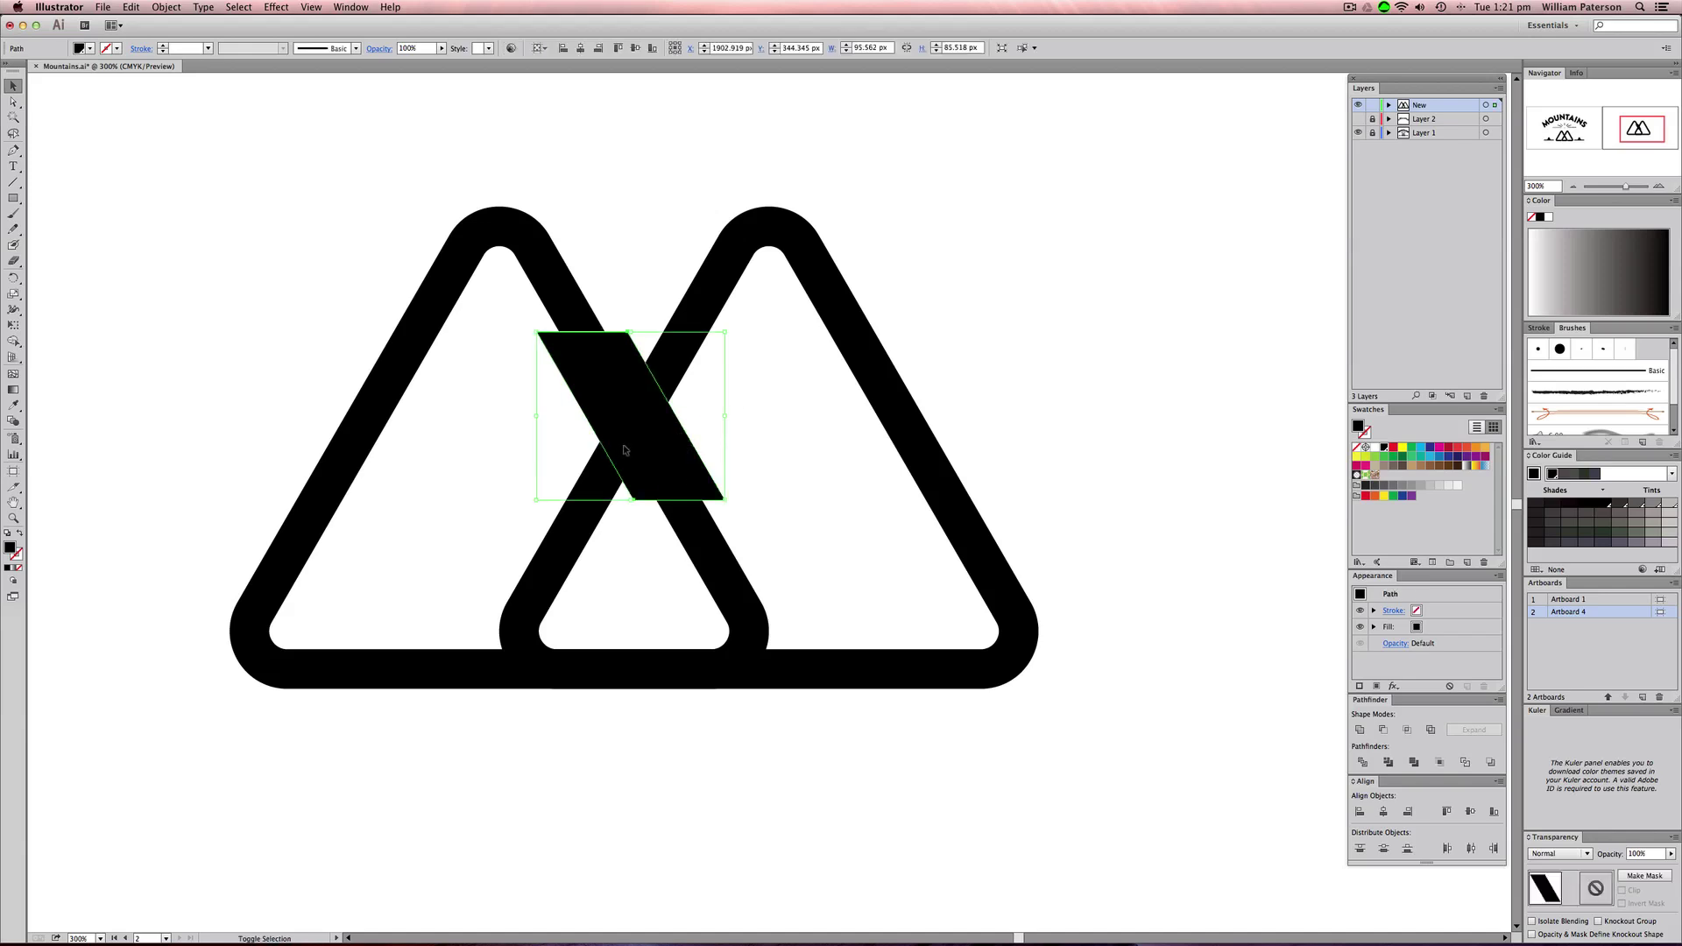
pyautogui.hotkey('shift', 'e')
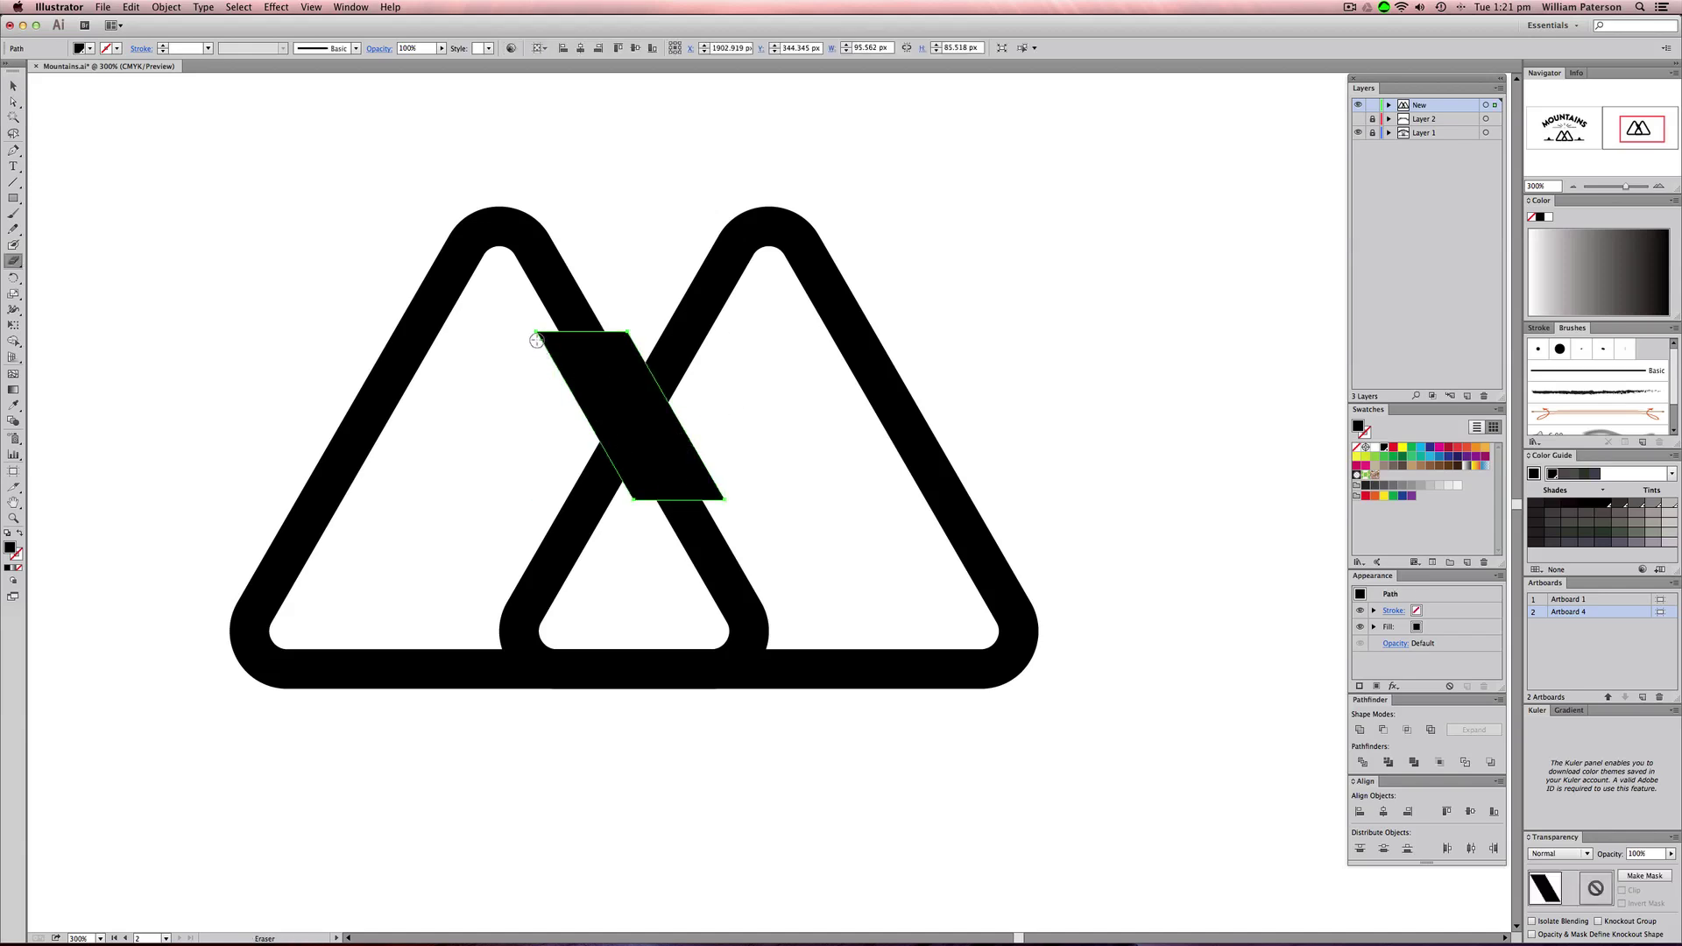
pyautogui.moveTo(543, 333)
pyautogui.mouseDown()
pyautogui.moveTo(644, 524)
pyautogui.moveTo(633, 467)
pyautogui.moveTo(642, 488)
pyautogui.mouseUp()
pyautogui.moveTo(610, 430); pyautogui.dragTo(554, 316)
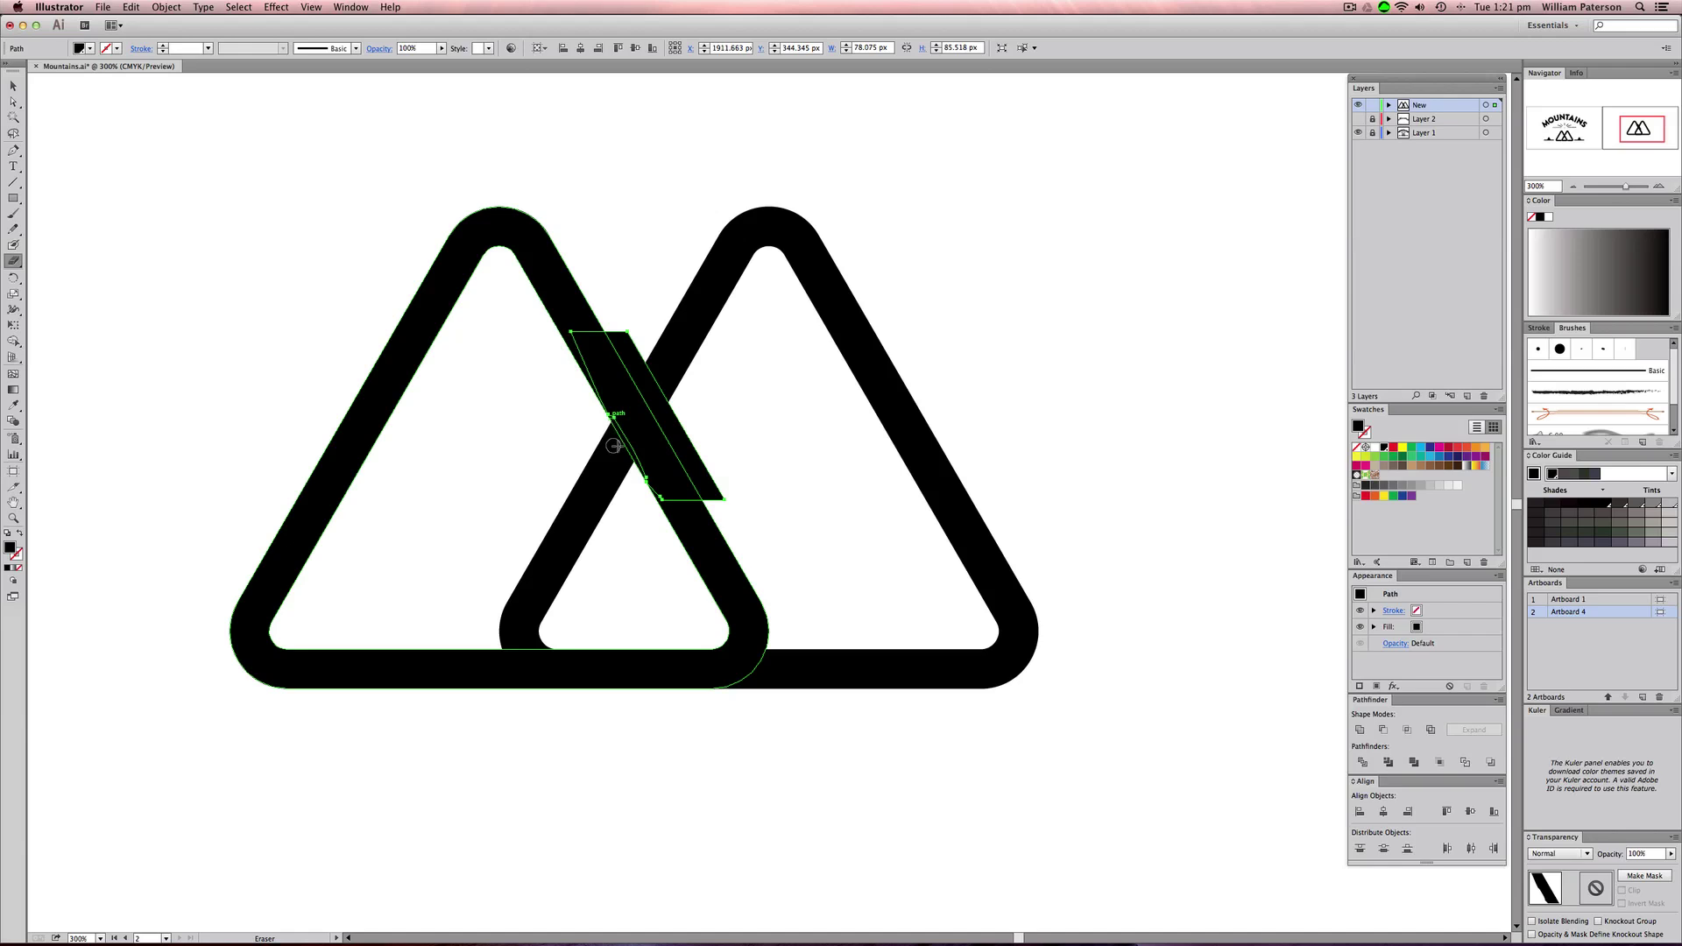
pyautogui.moveTo(609, 410); pyautogui.dragTo(662, 501)
pyautogui.press('v')
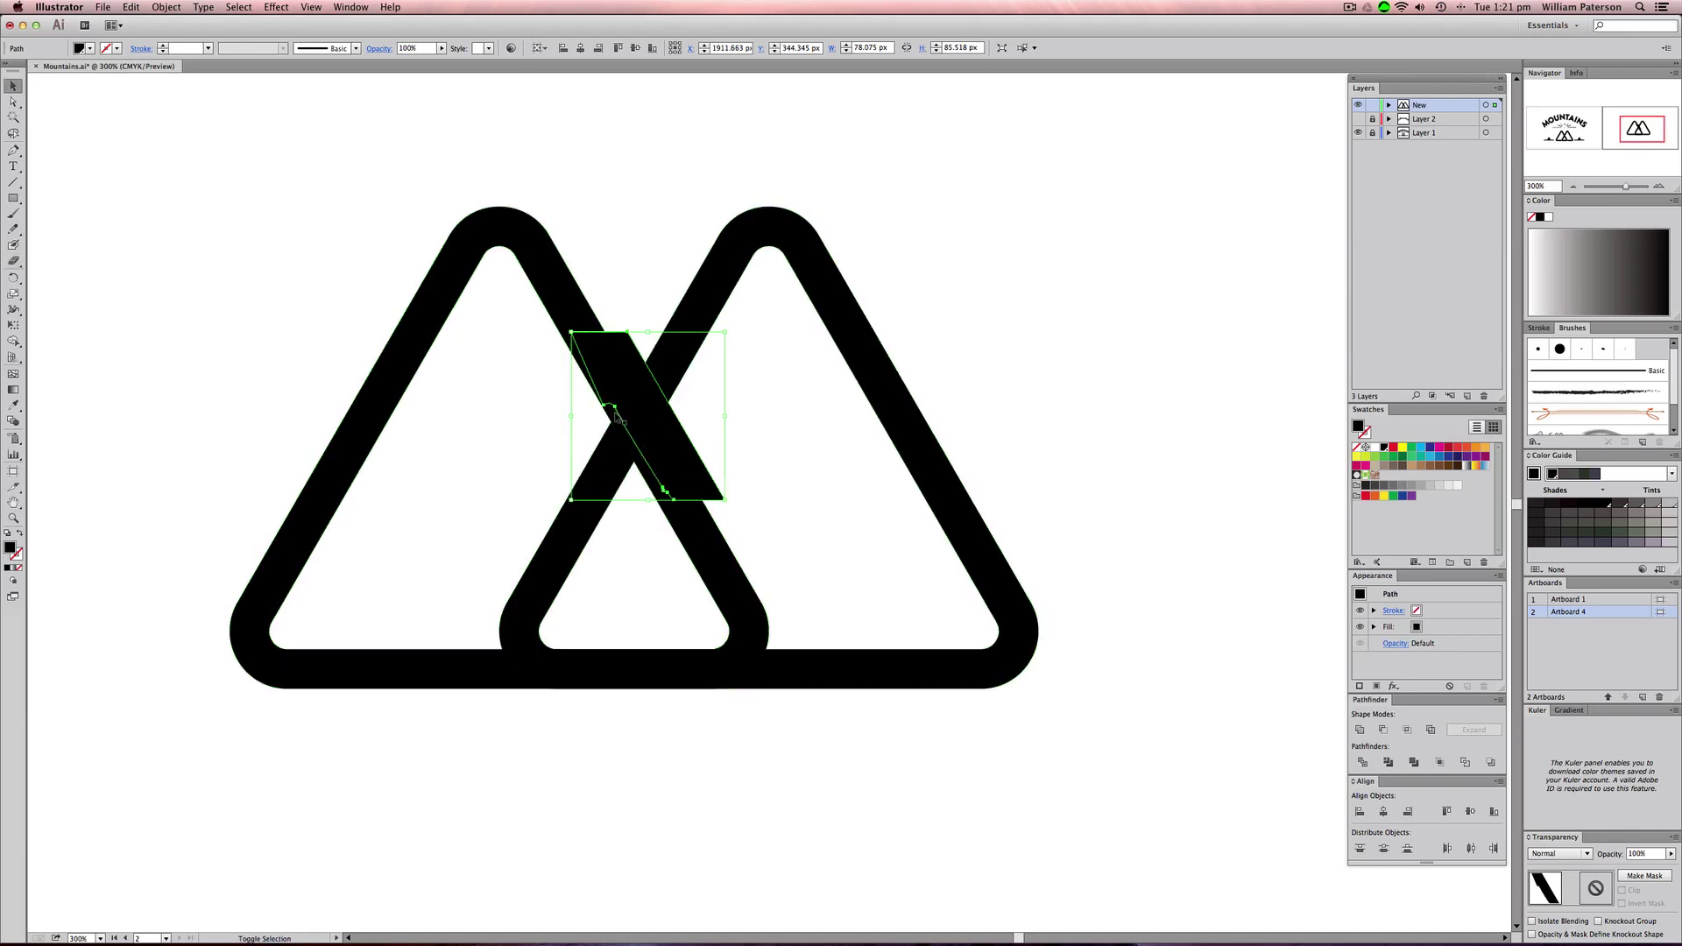
pyautogui.hotkey('shift', 'w')
pyautogui.hotkey('shift', 'e')
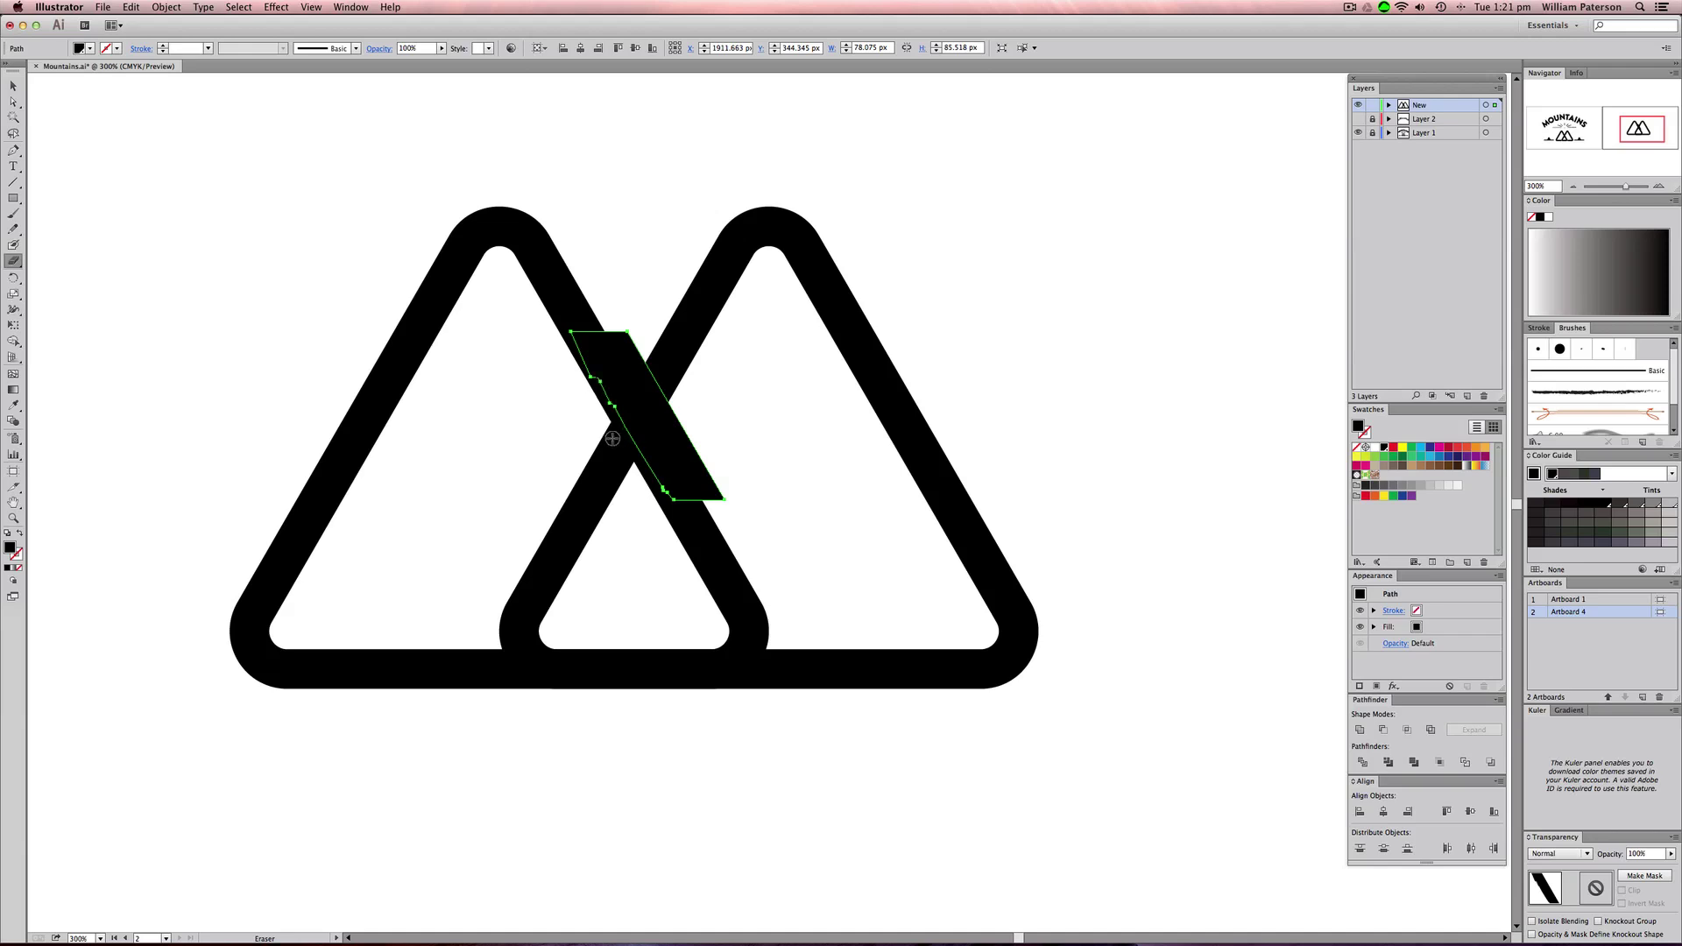
pyautogui.press('v')
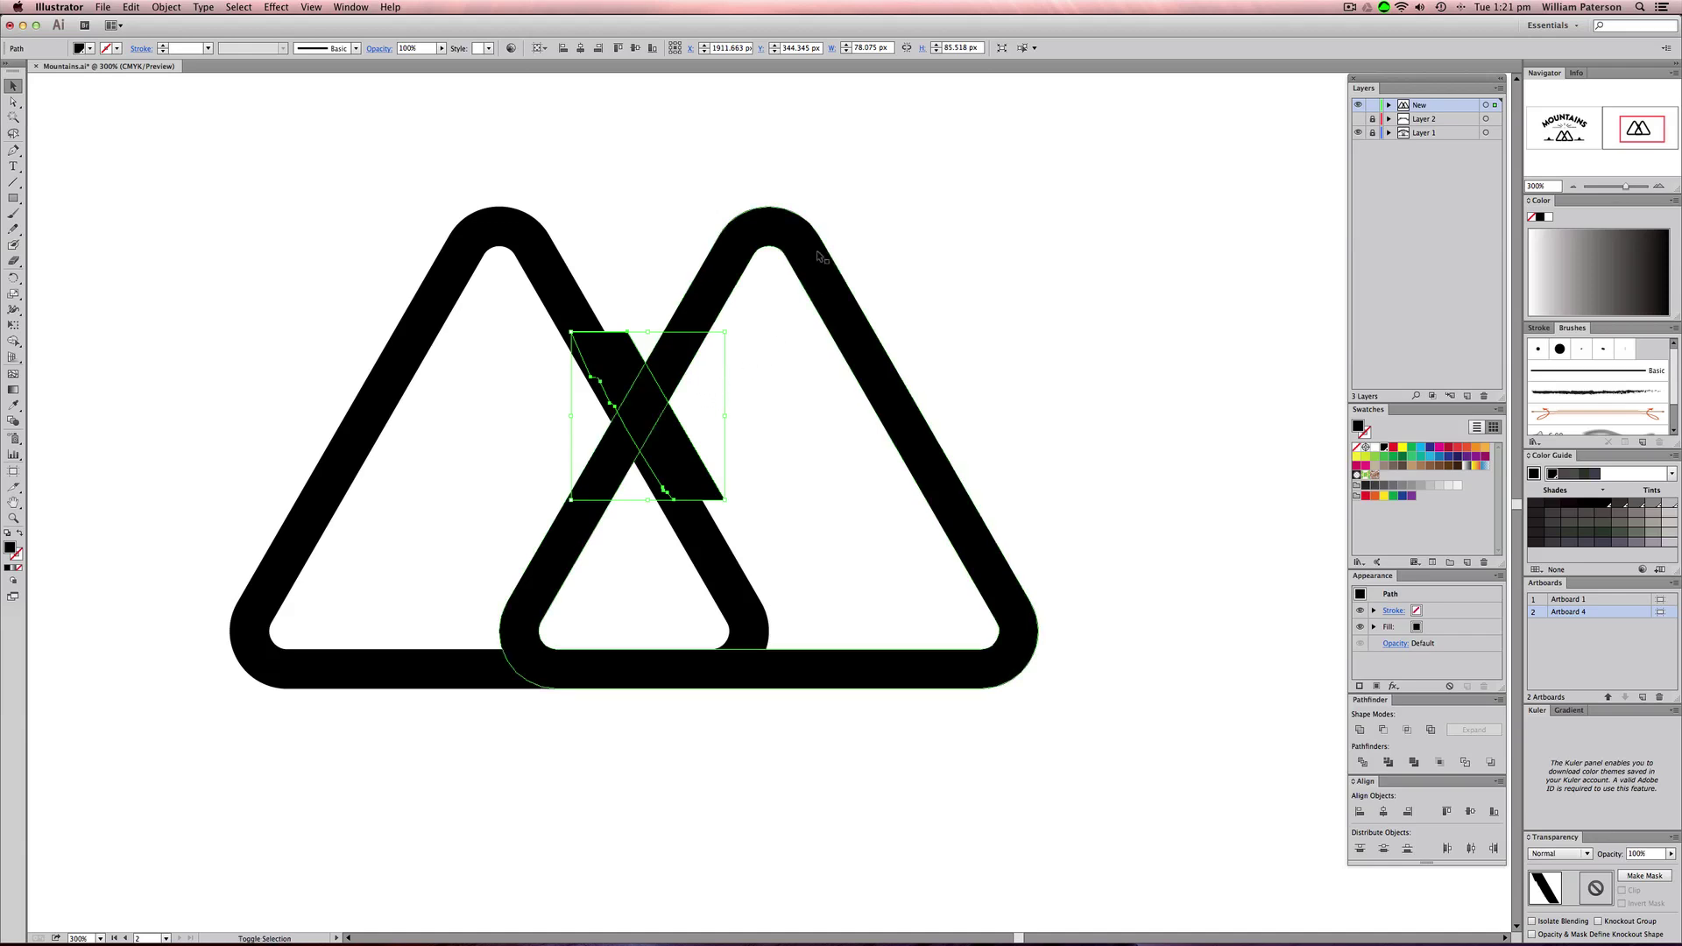
# - Subtract the trimmed offset piece from the right-hand triangle to cut a gap at the upper crossing
pyautogui.keyDown('shift'); pyautogui.click(850, 259); pyautogui.keyUp('shift')
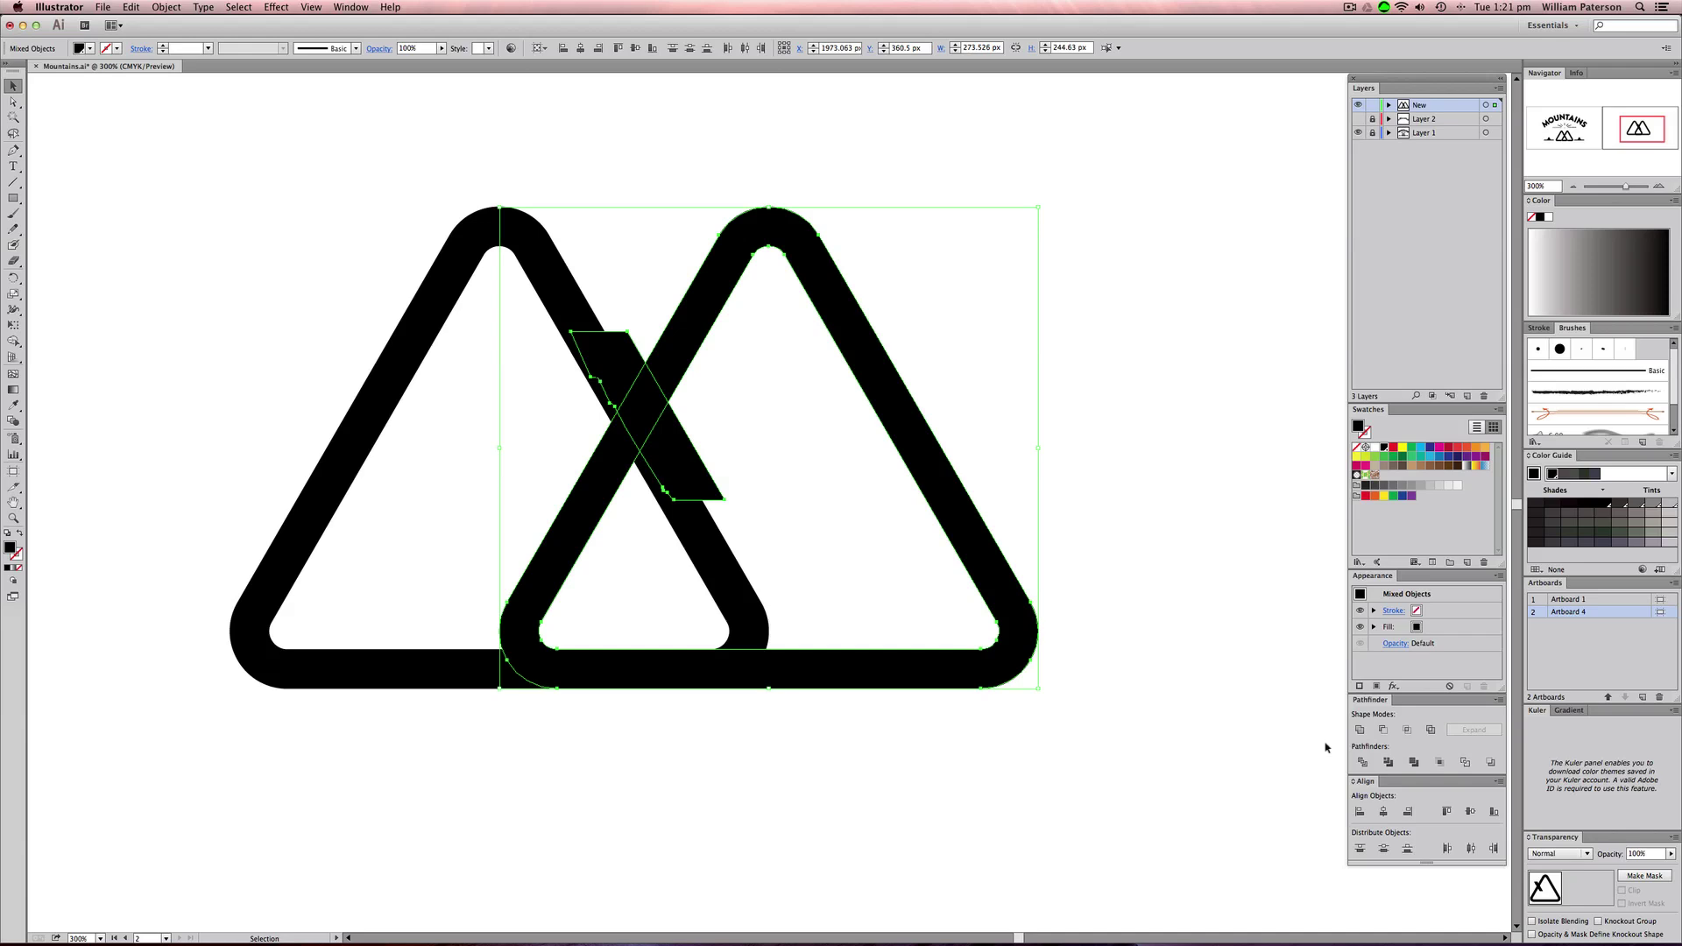
pyautogui.click(1382, 729)
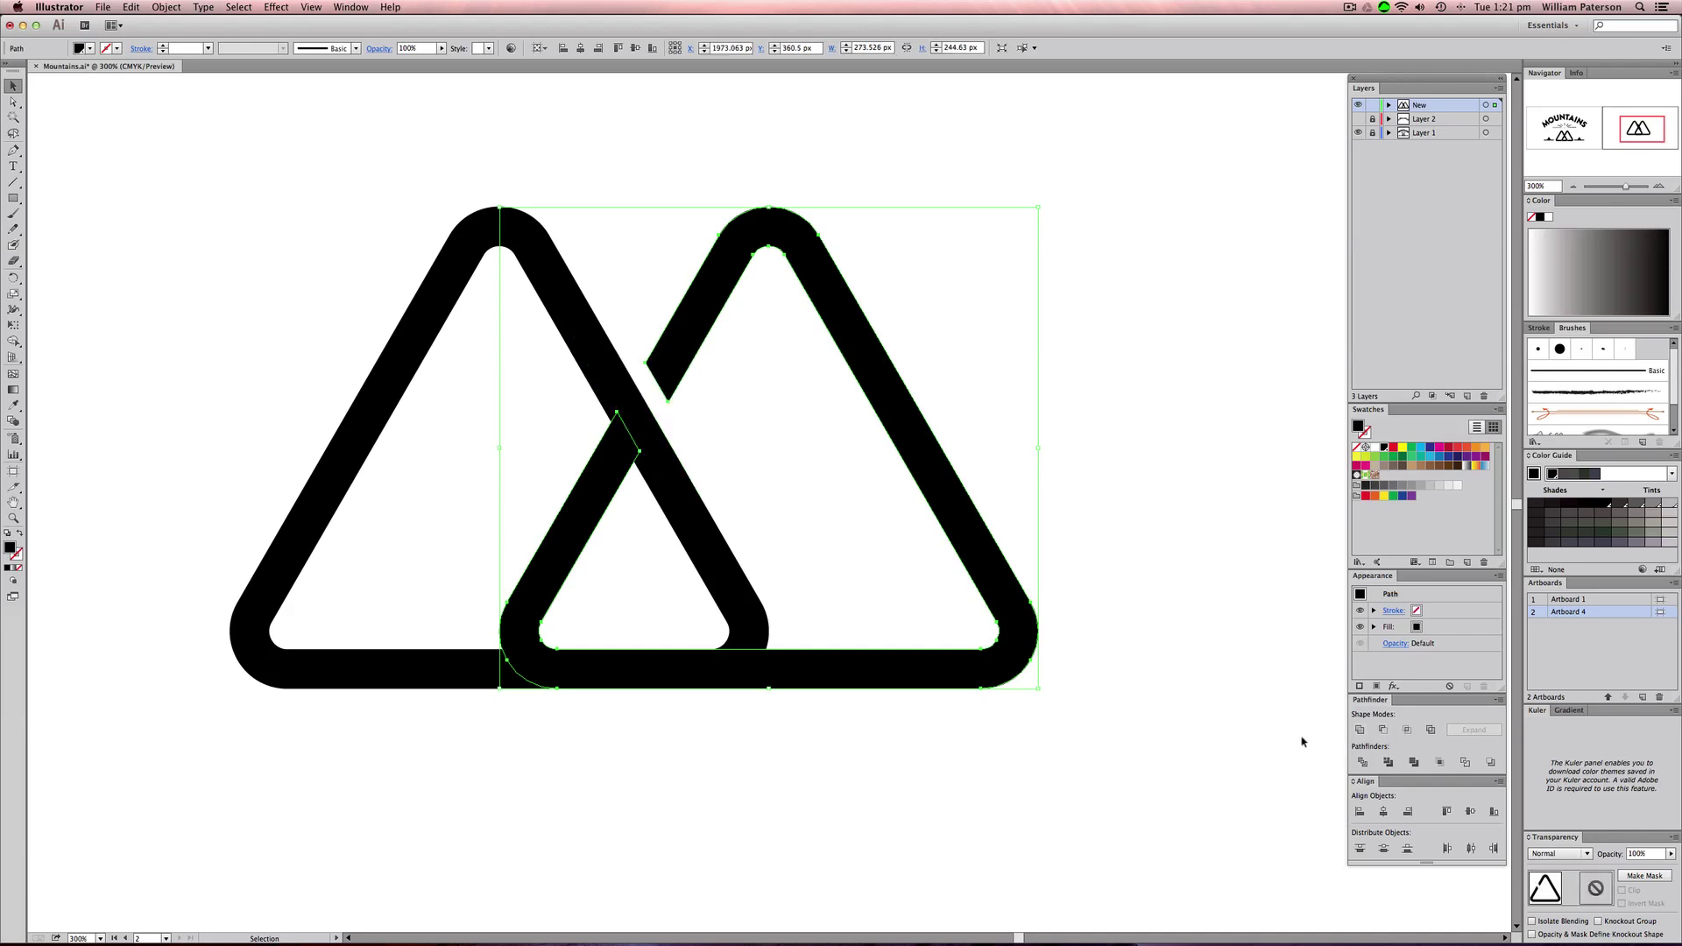
pyautogui.click(1126, 473)
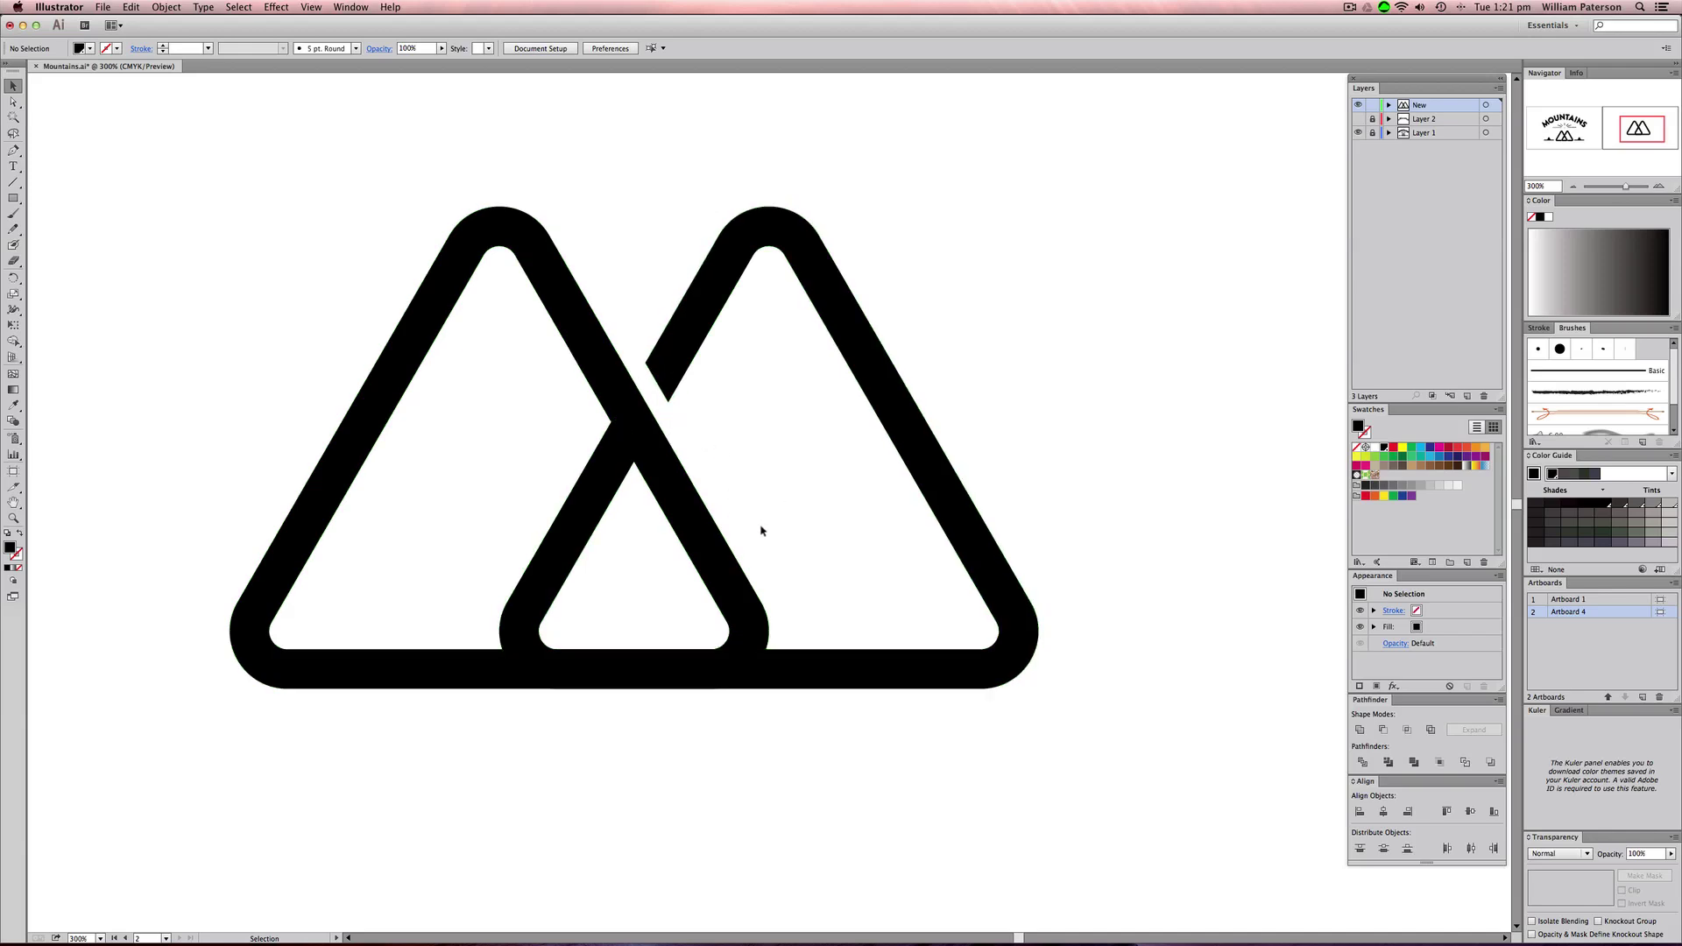
# - Draw a black rectangle about 64 px wide and 50 px high over the left-hand triangle's lower-right corner
pyautogui.click(756, 634)
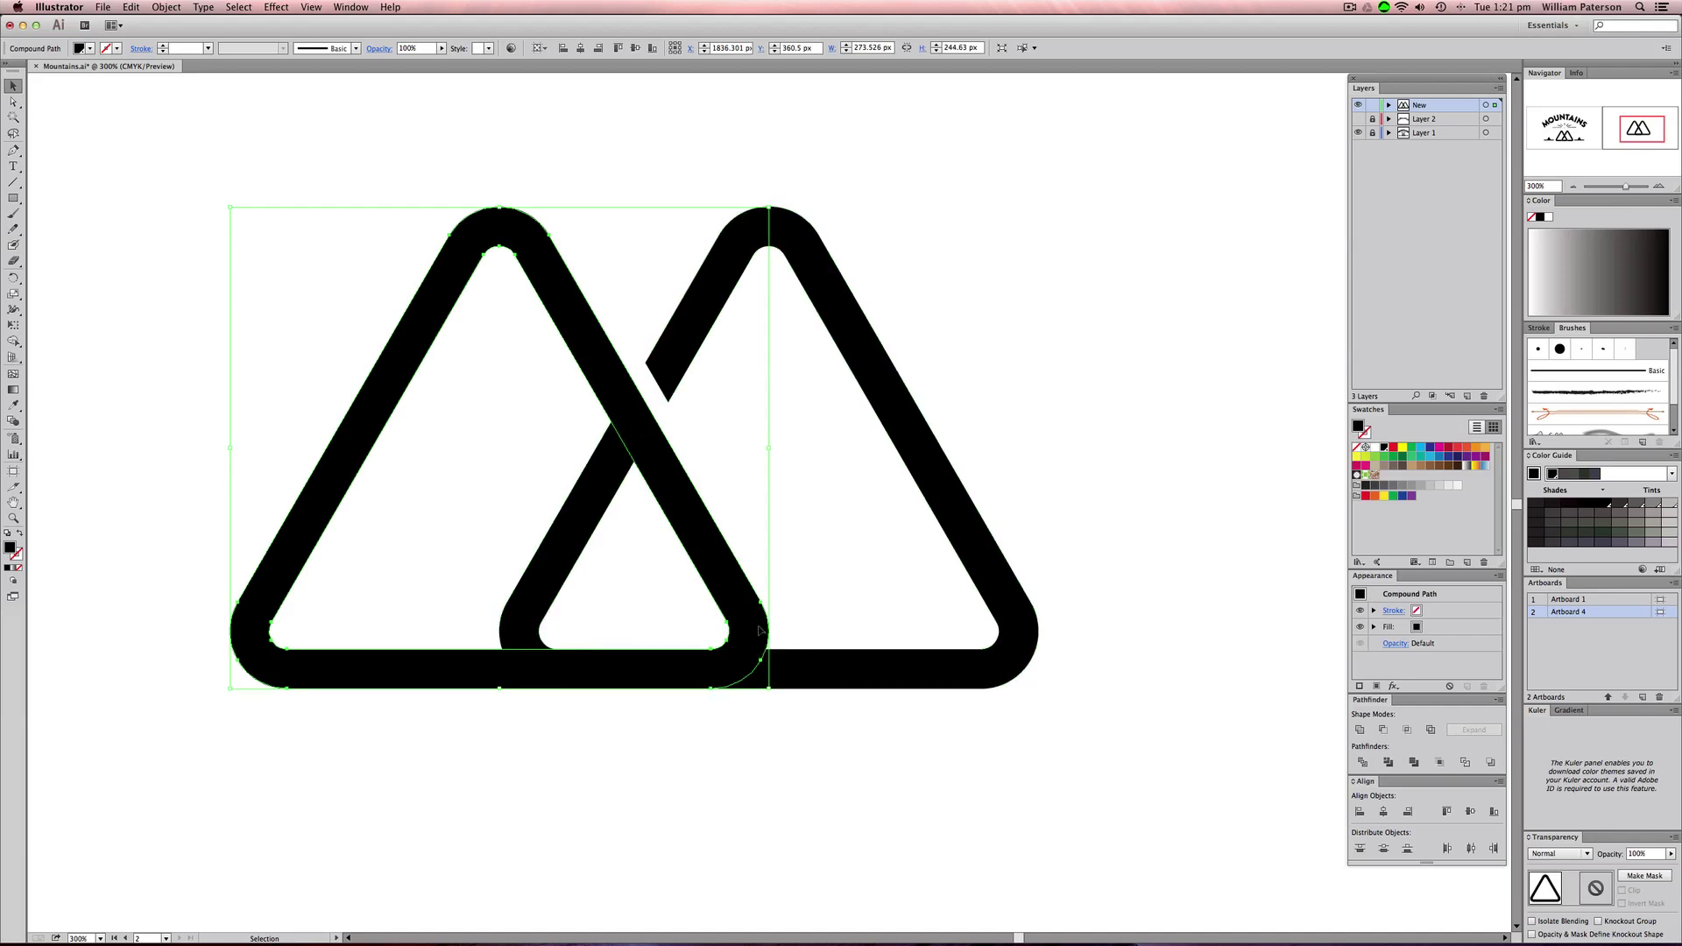
pyautogui.press('a')
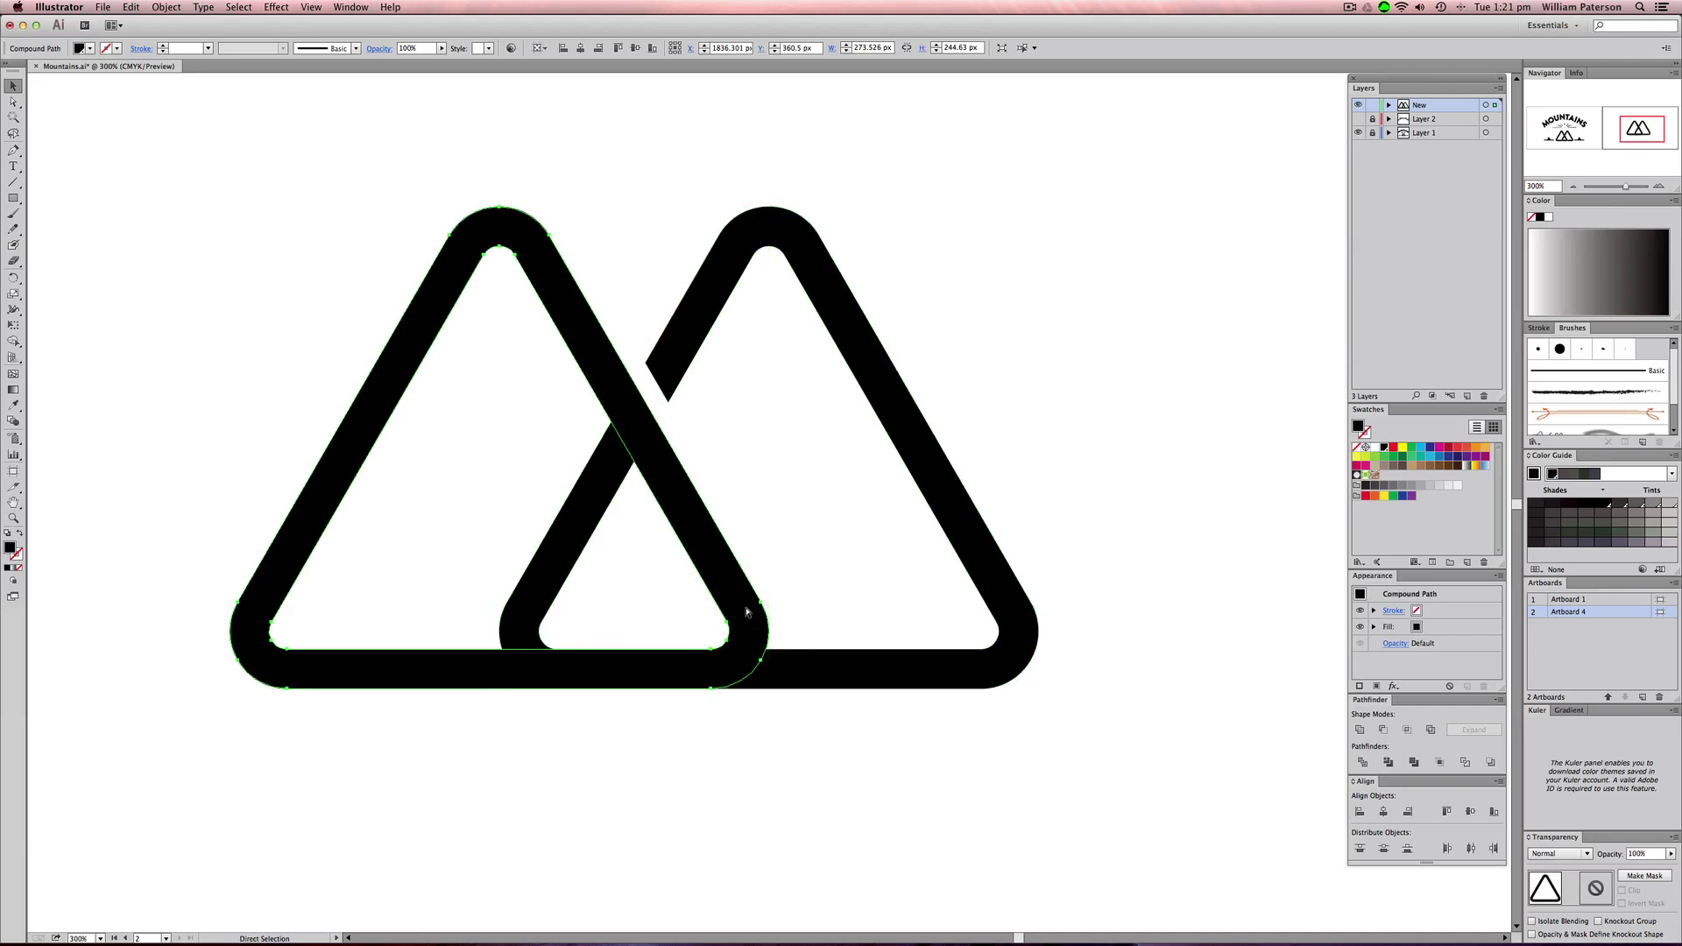
pyautogui.press('v')
pyautogui.click(761, 574)
pyautogui.press('m')
pyautogui.moveTo(645, 555); pyautogui.dragTo(795, 706)
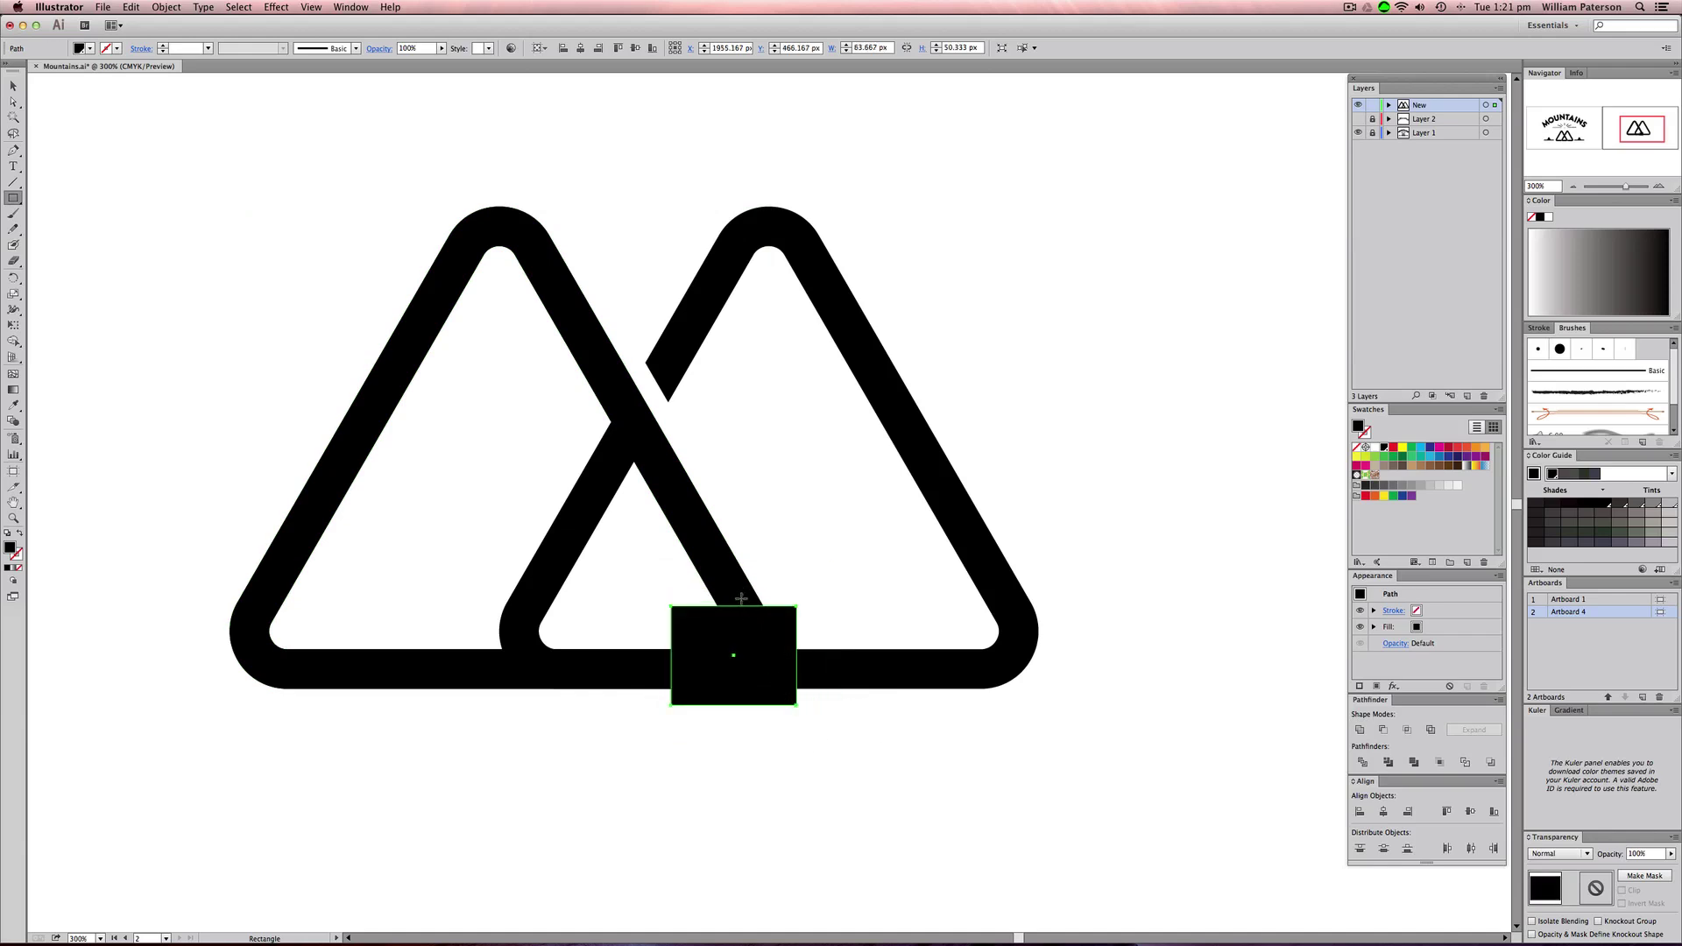
# - Intersect the corner rectangle with a copy of the left-hand triangle, leaving the original triangle in place
pyautogui.press('v')
pyautogui.keyDown('shift'); pyautogui.click(734, 567); pyautogui.keyUp('shift')
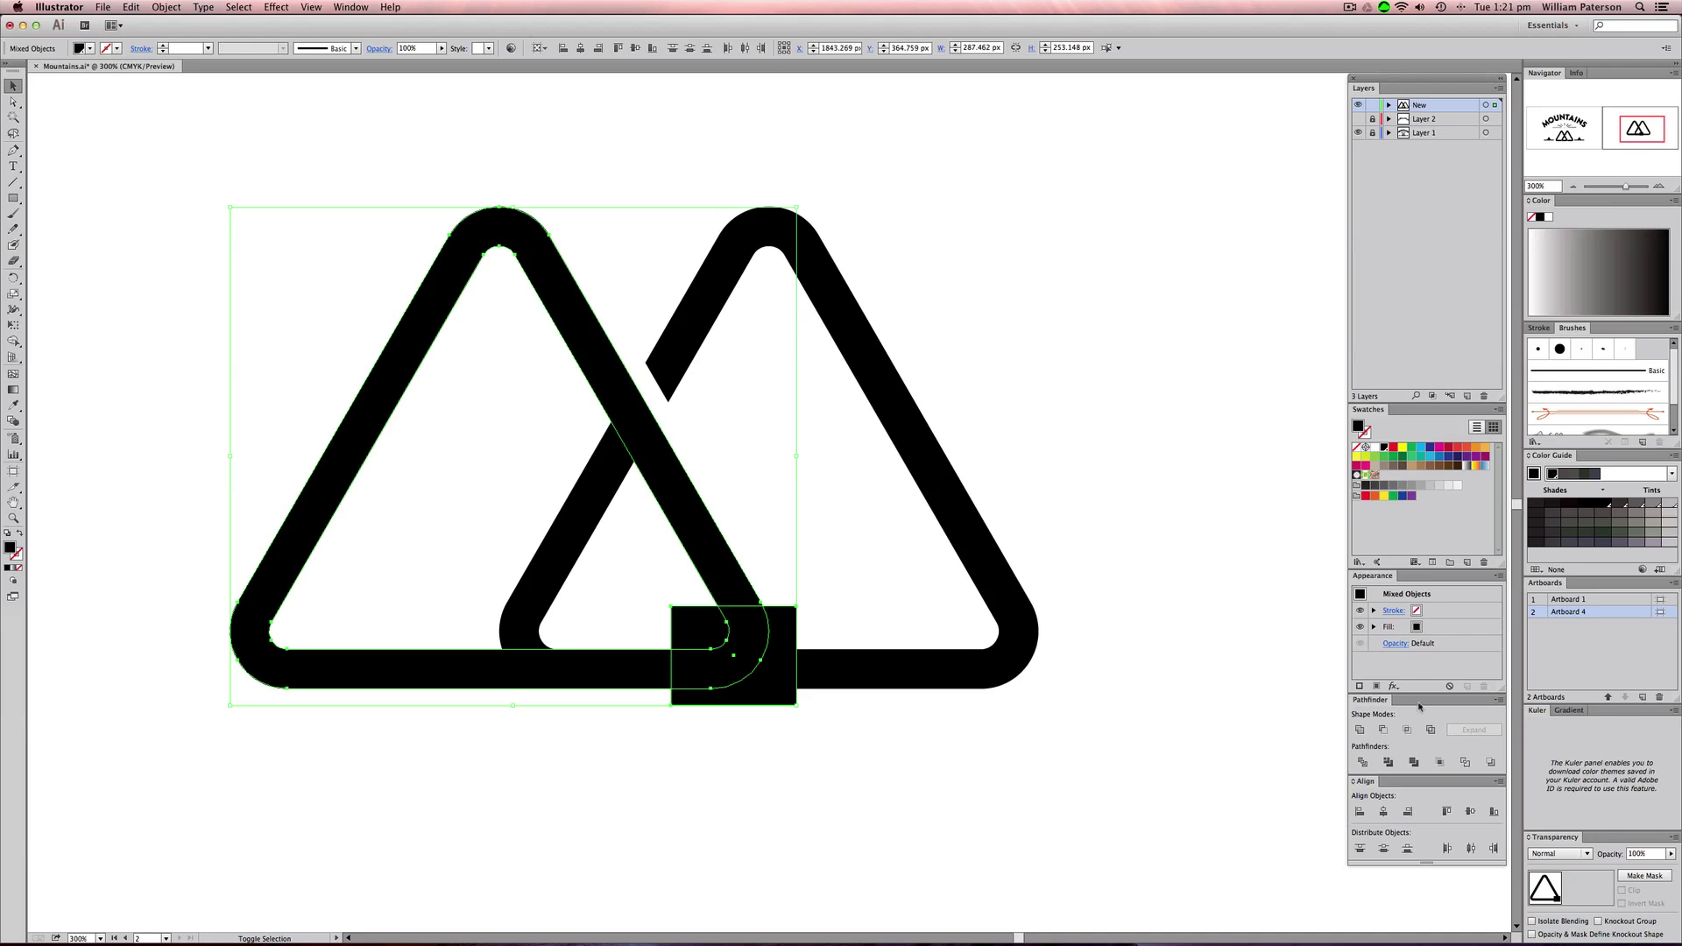
pyautogui.click(1406, 729)
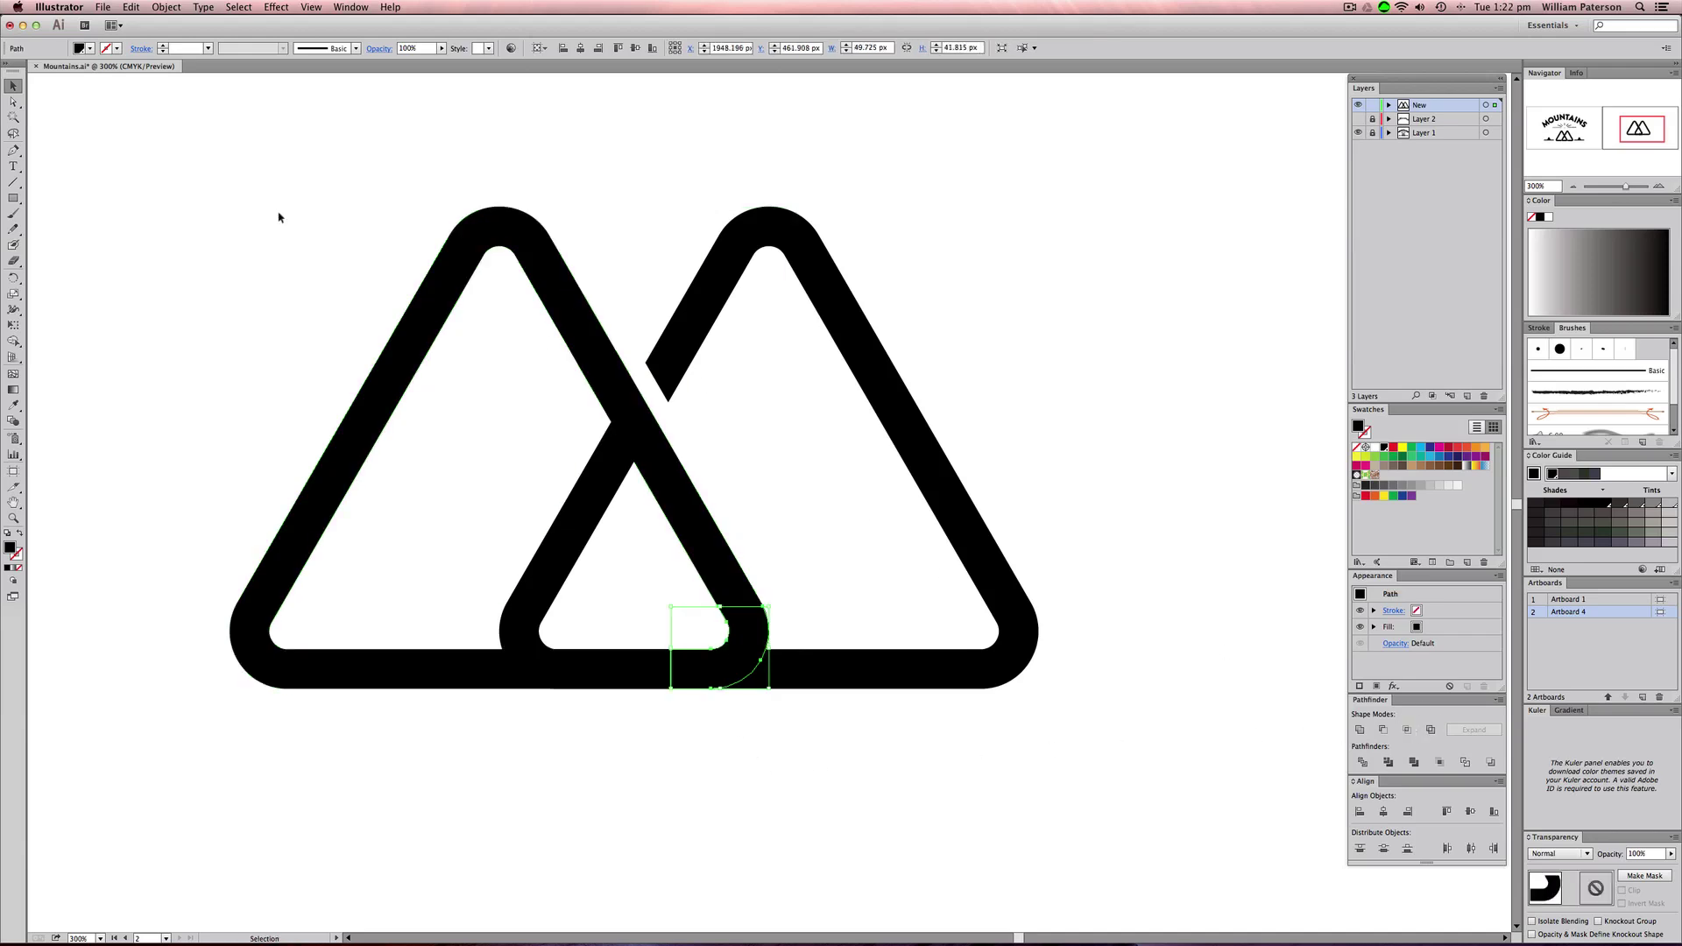
# - Offset the intersected corner piece's path by 10 px with miter joins and a miter limit of 4, and delete the unexpanded piece
pyautogui.click(167, 9)
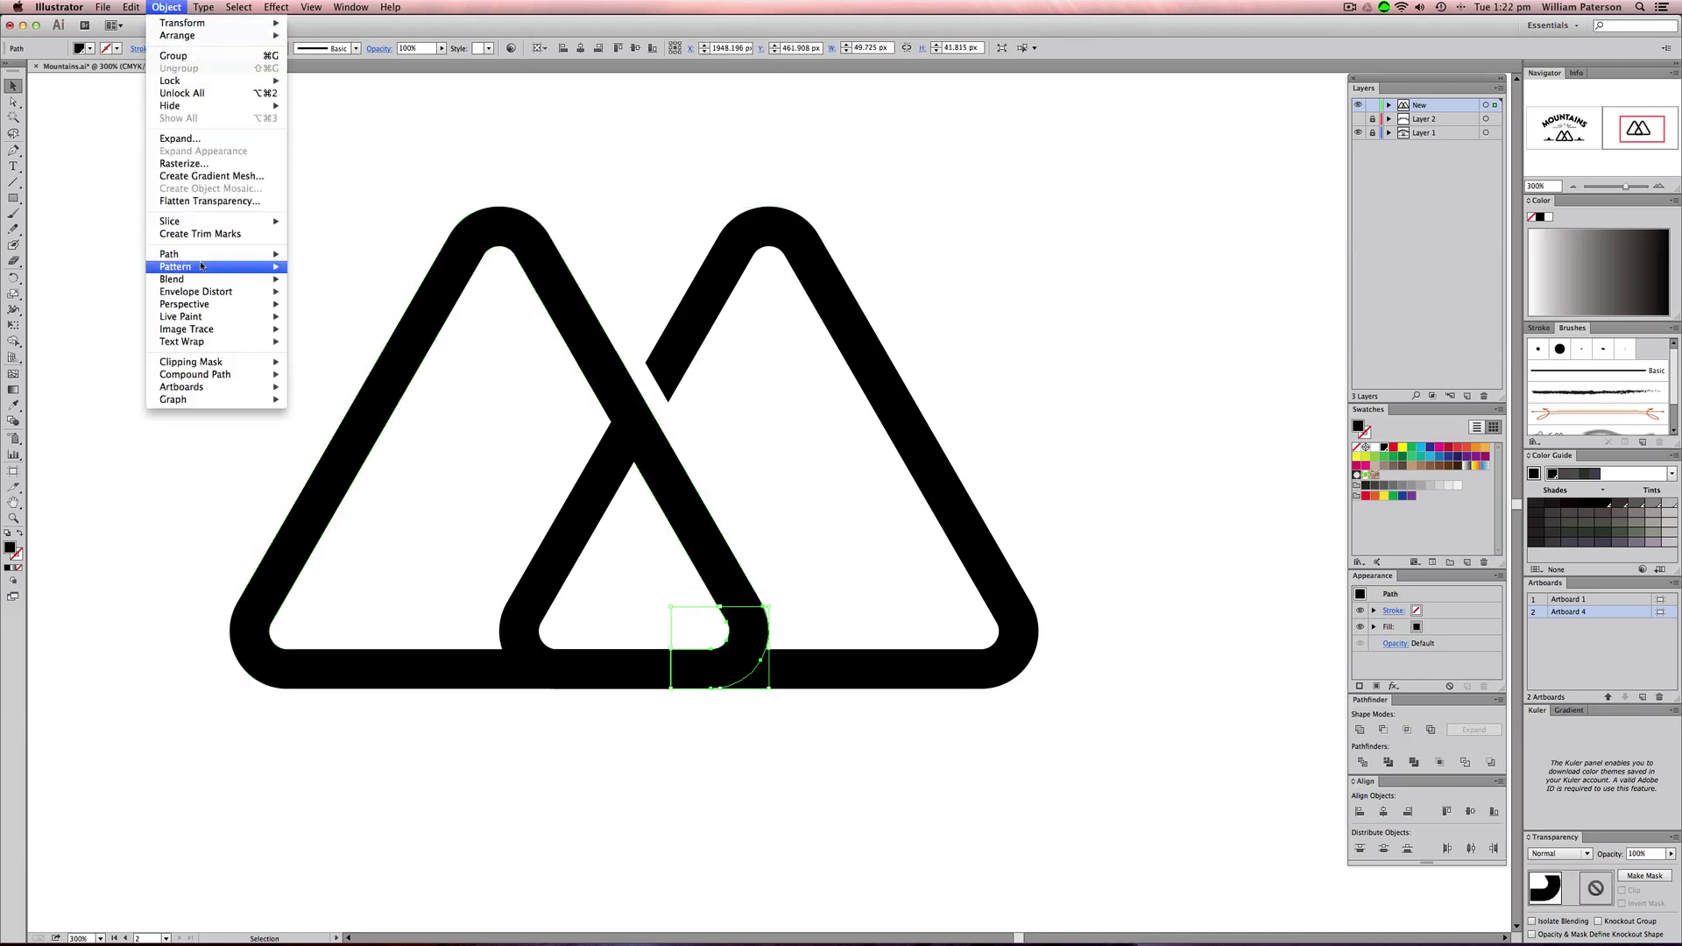
pyautogui.moveTo(201, 263)
pyautogui.click(324, 302)
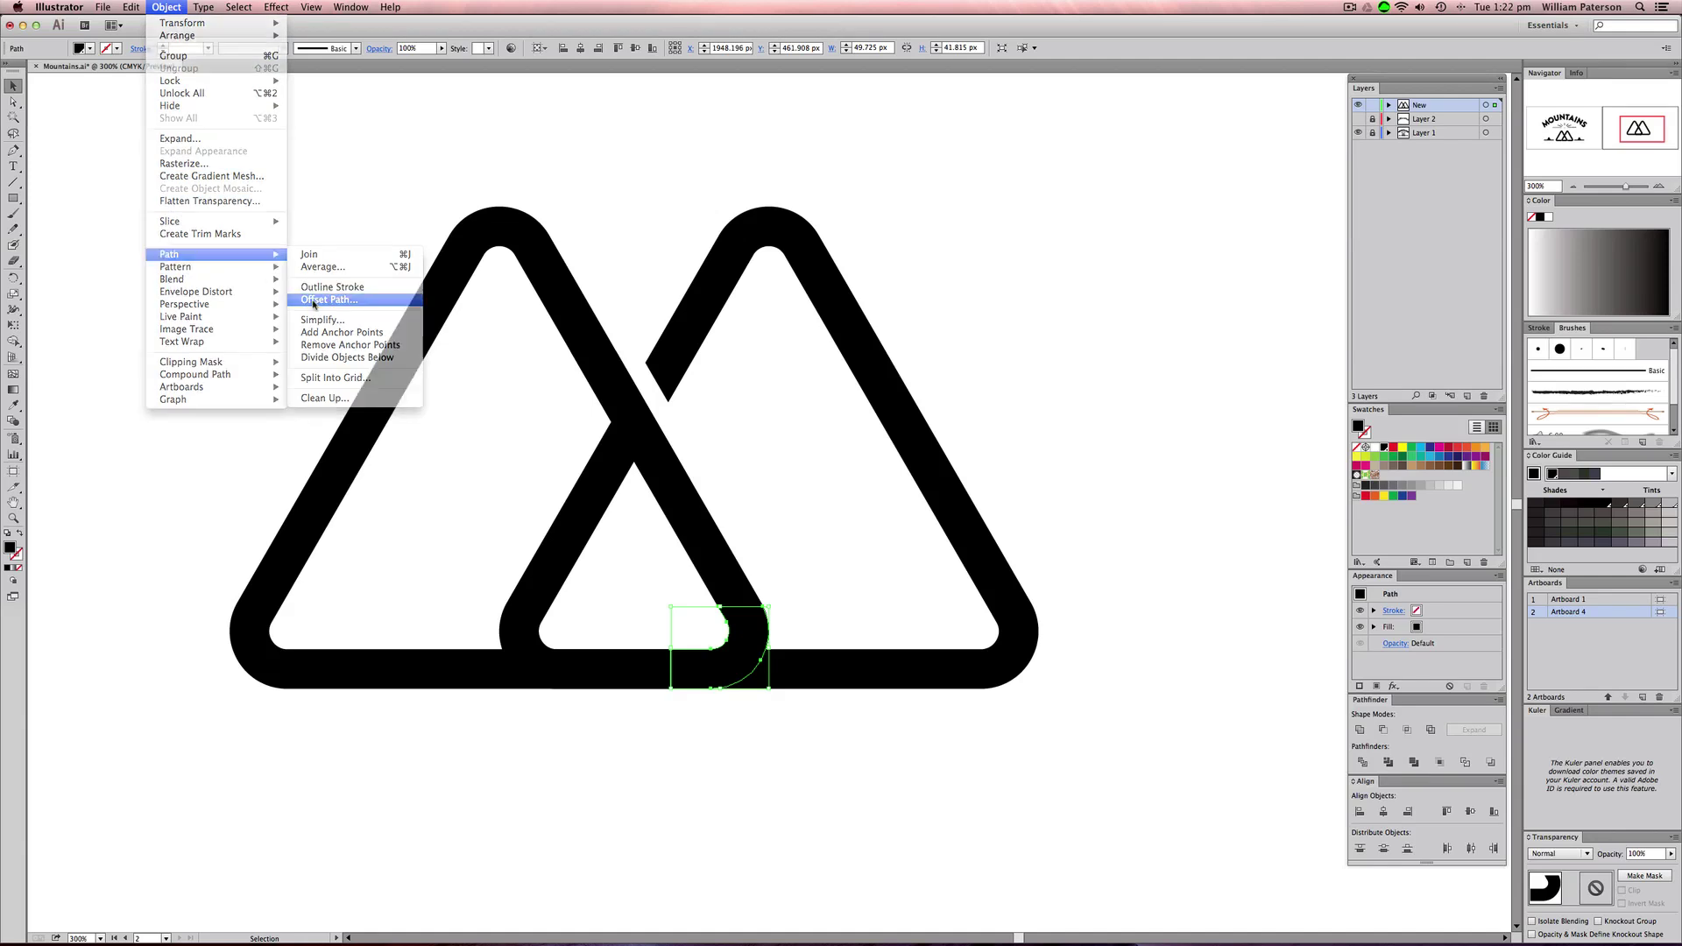
pyautogui.click(1188, 233)
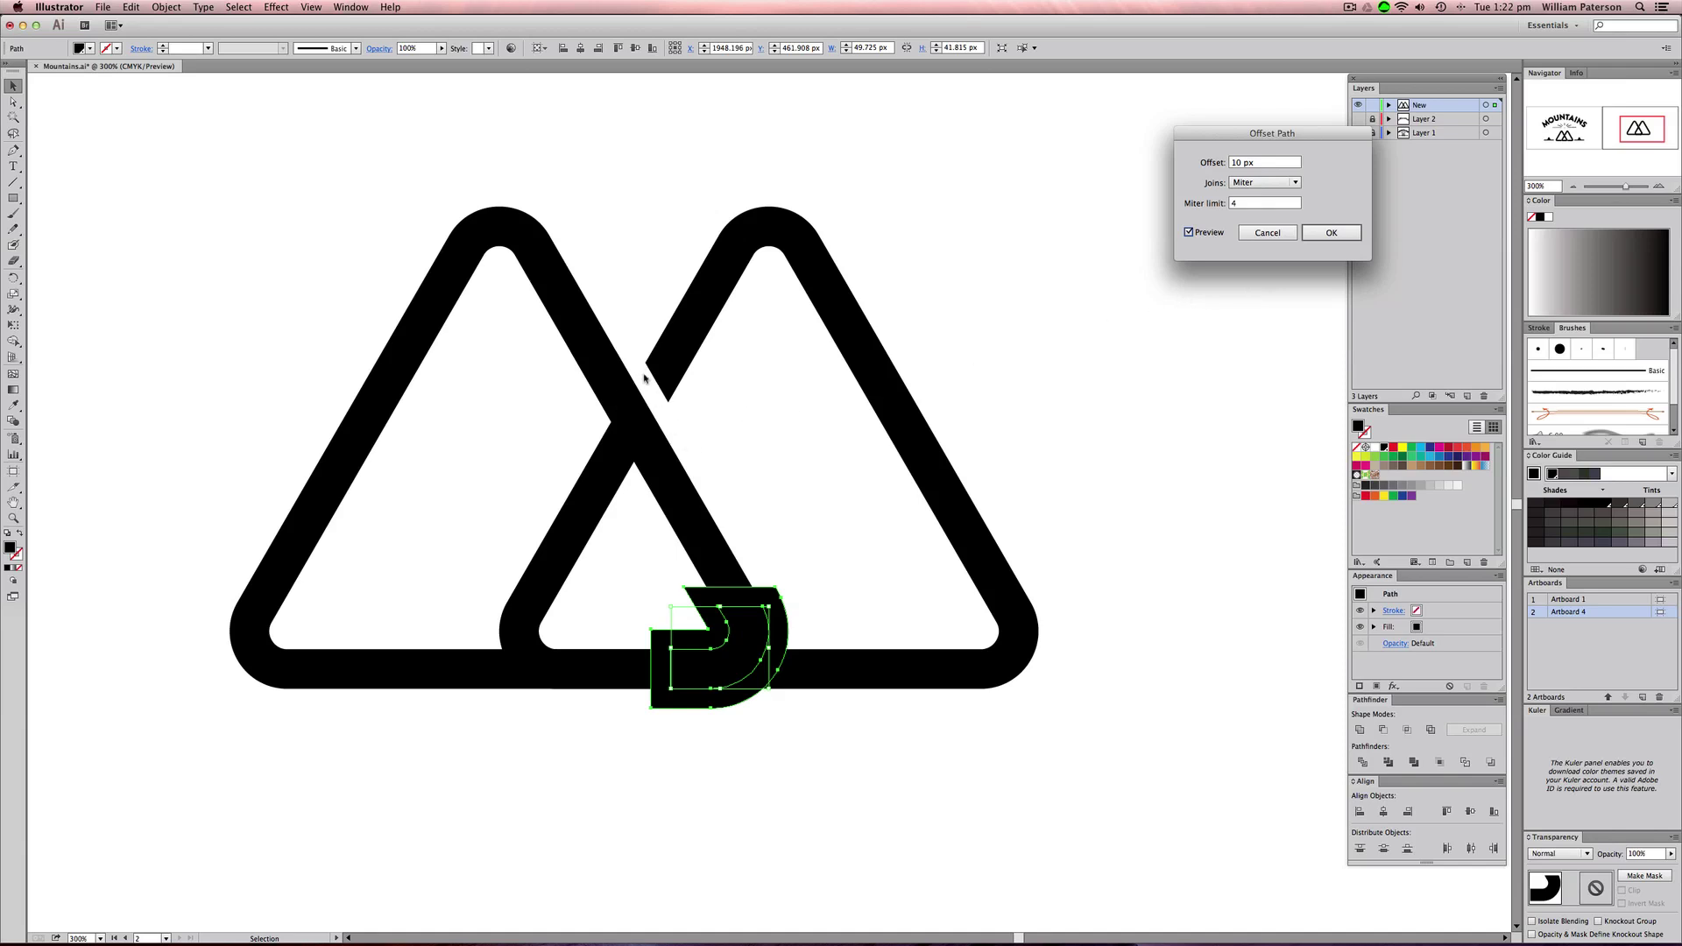
pyautogui.click(1331, 232)
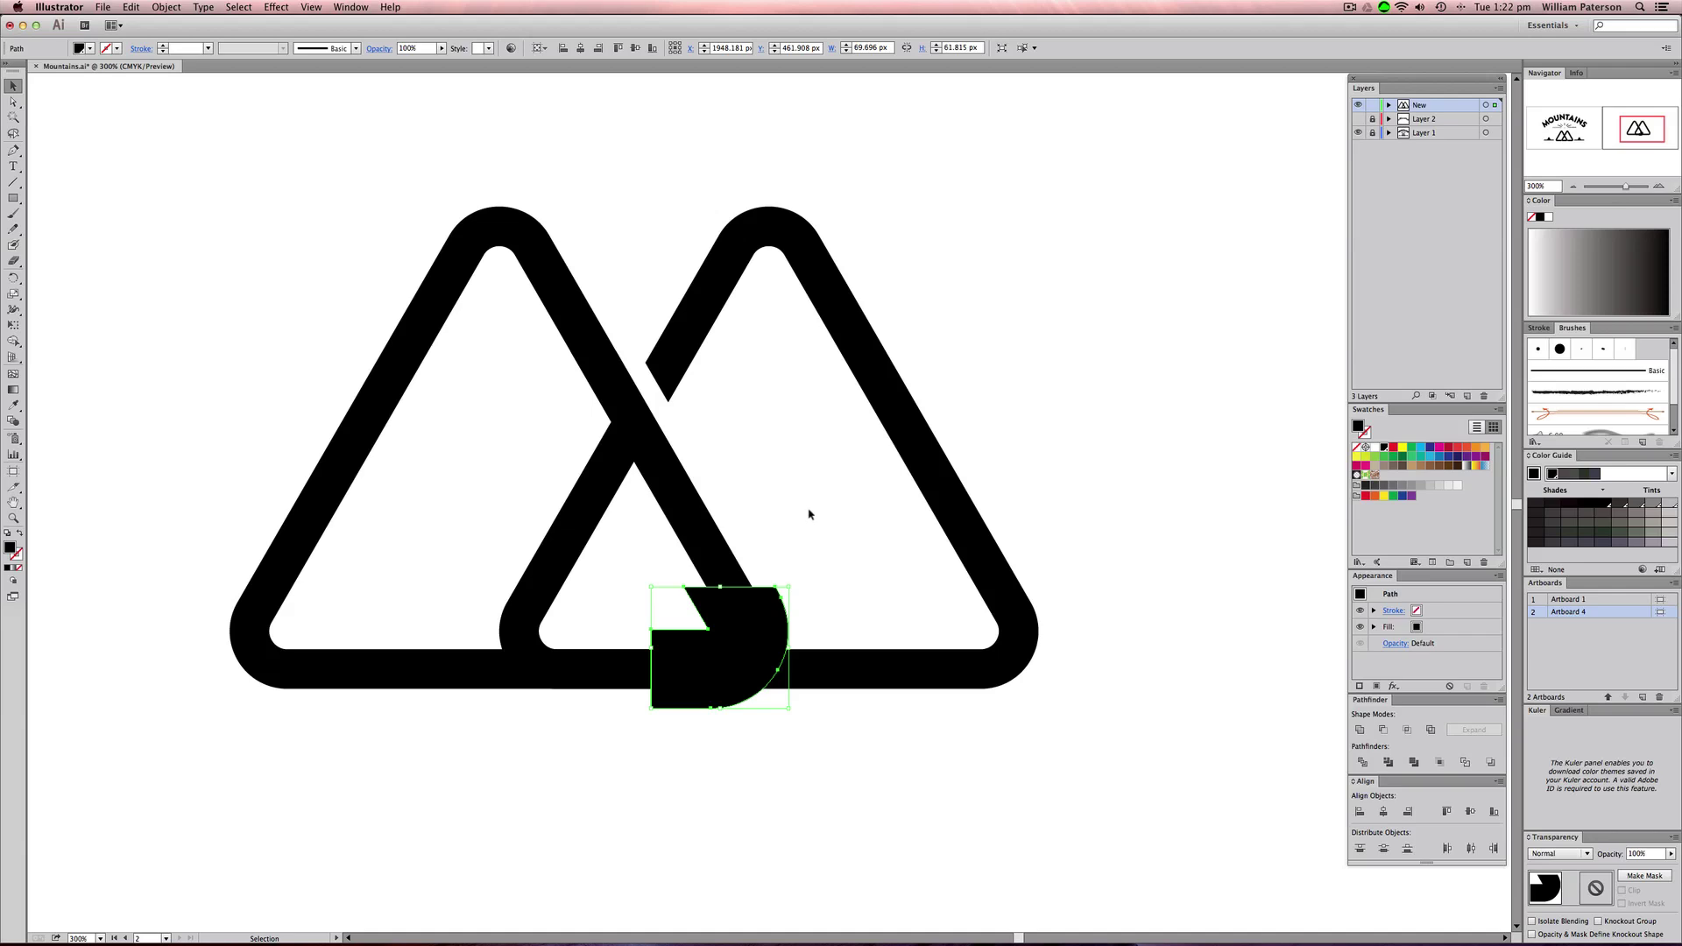
pyautogui.click(745, 650)
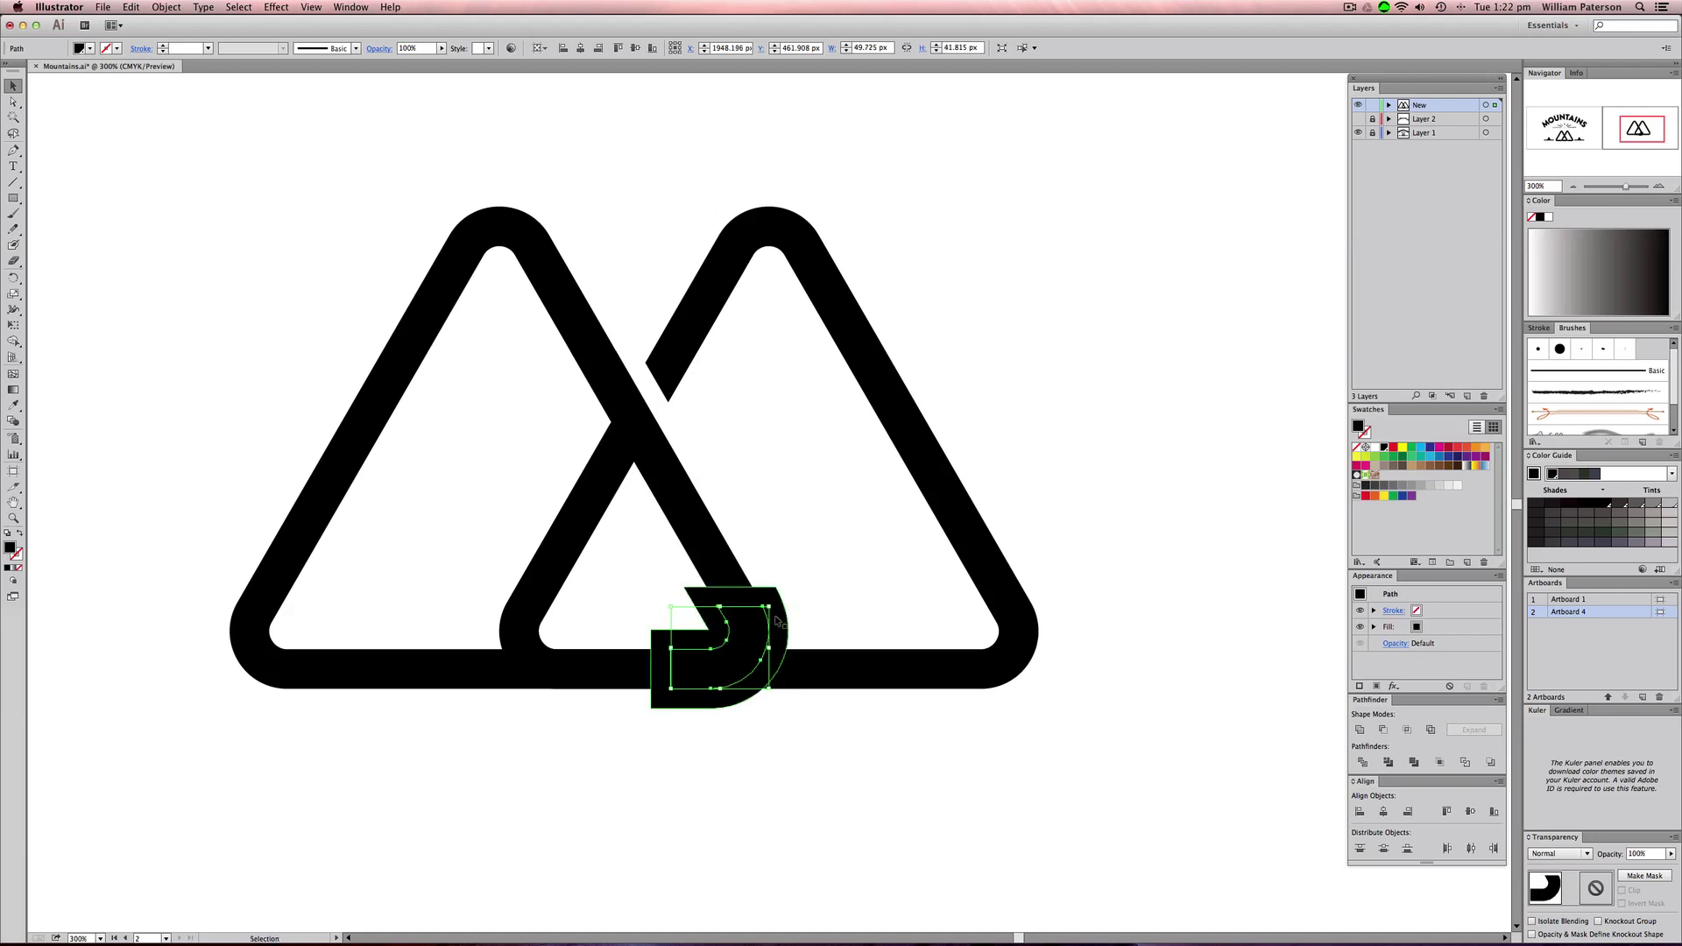
pyautogui.press('Delete')
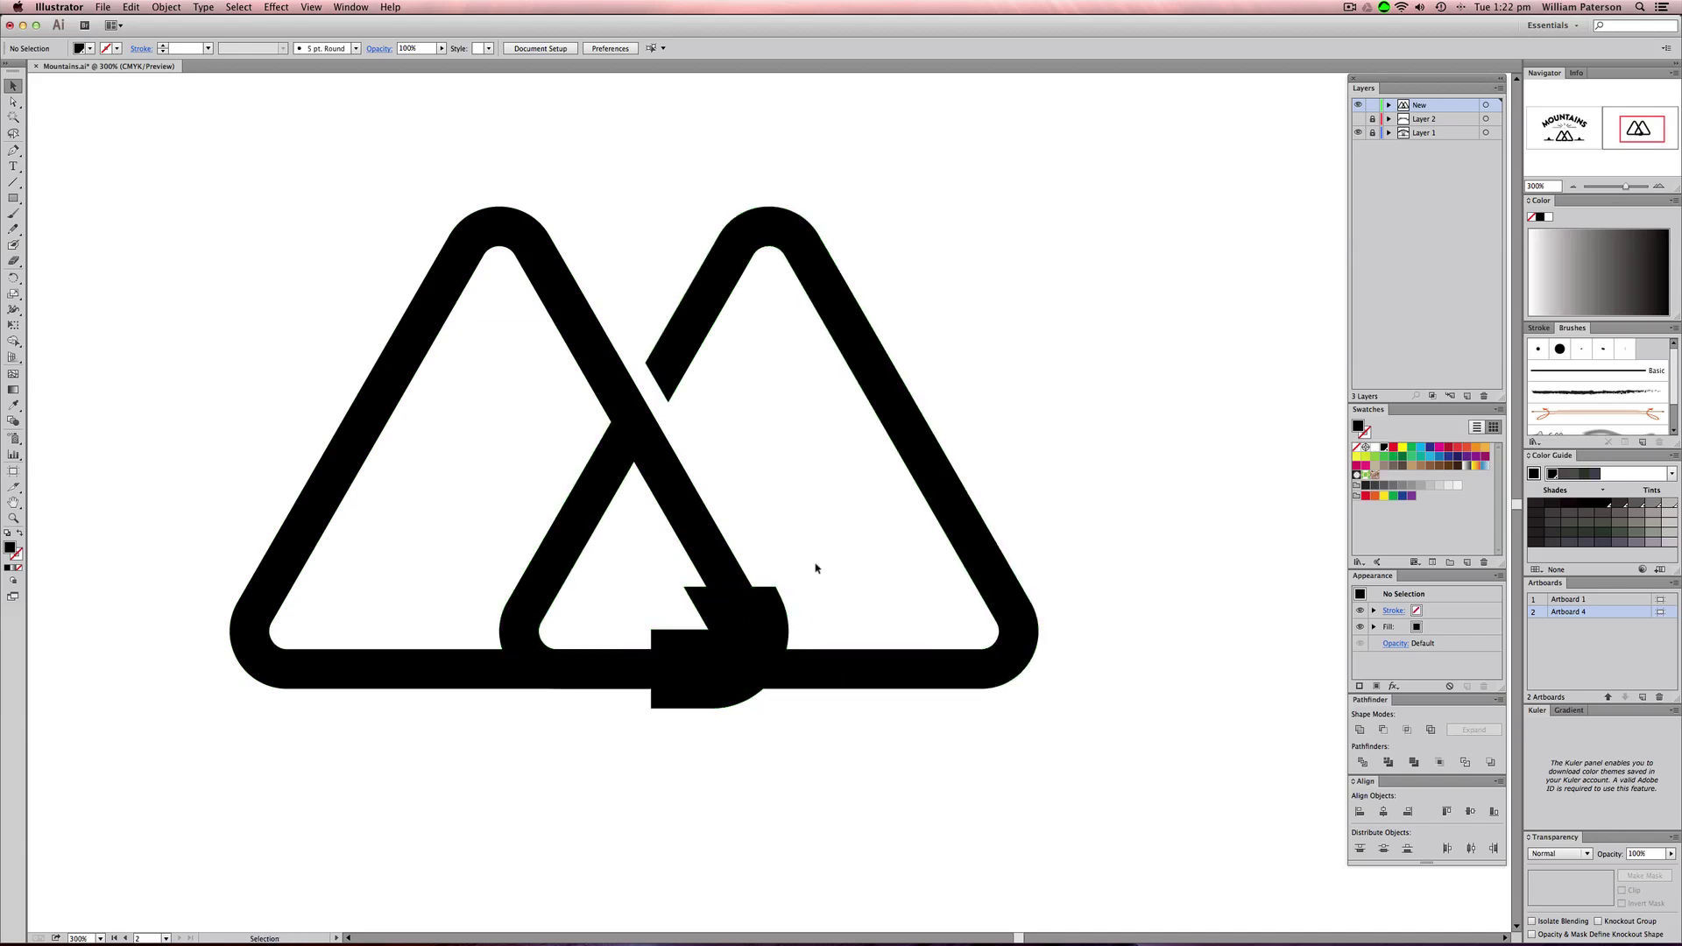
# - Erase the upper and left parts of the offset corner piece, keeping only the section over the base around the outer curve
pyautogui.click(751, 619)
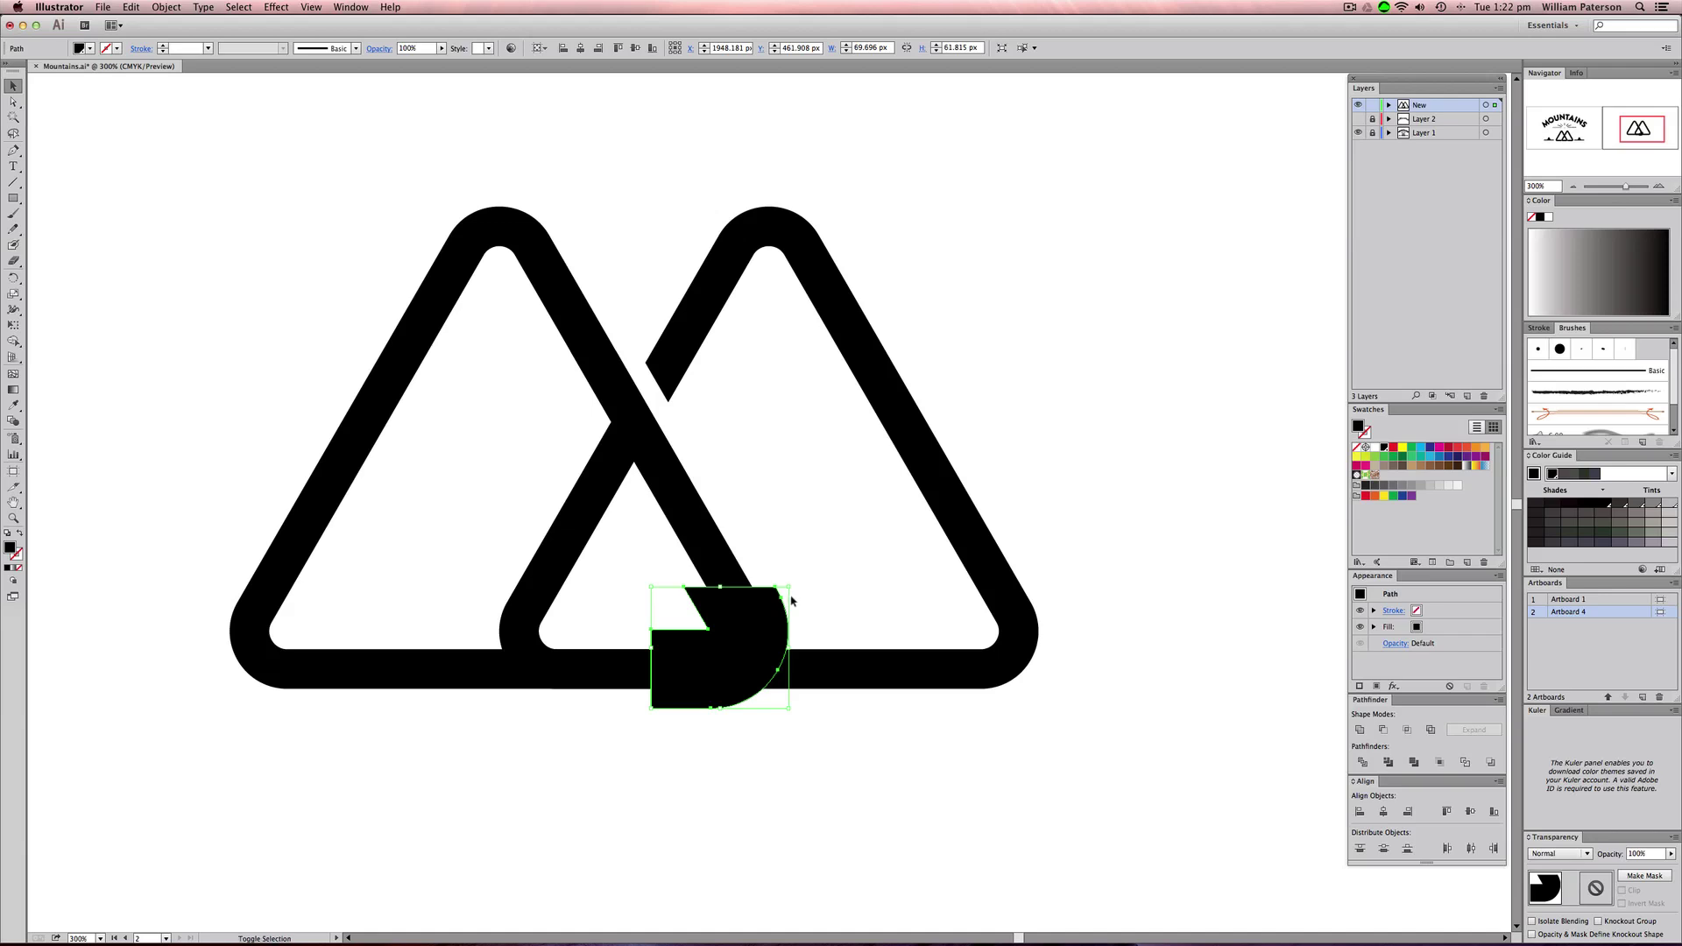
pyautogui.hotkey('shift', 'e')
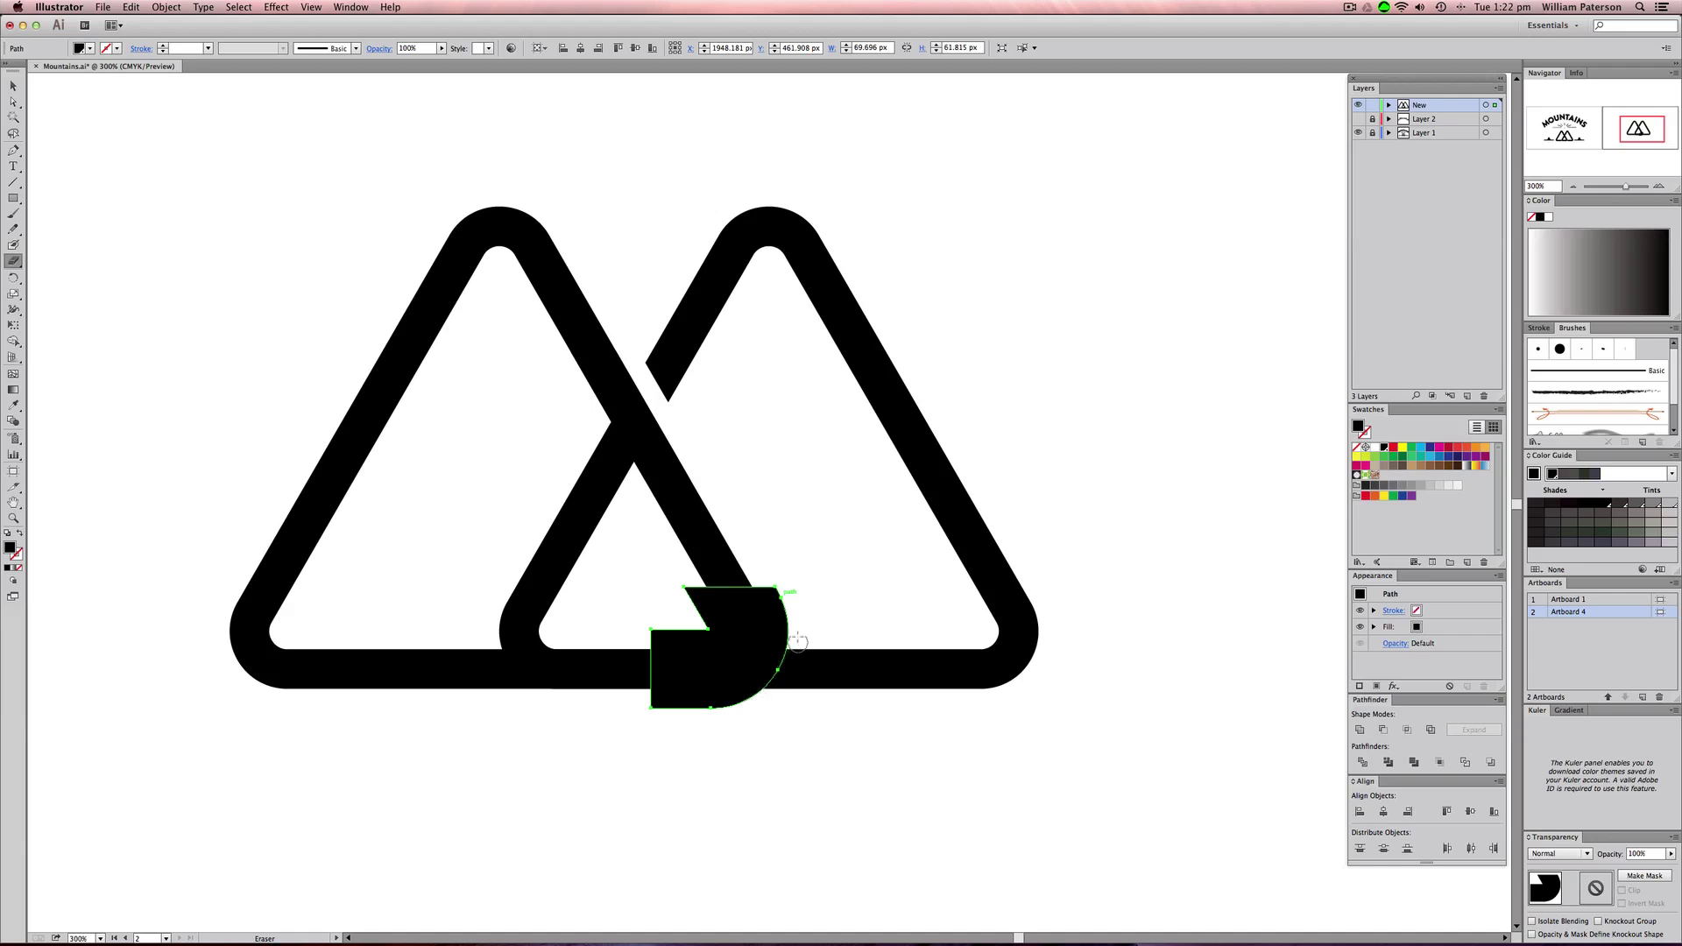
pyautogui.moveTo(775, 609)
pyautogui.mouseDown()
pyautogui.moveTo(686, 589)
pyautogui.moveTo(730, 592)
pyautogui.moveTo(676, 605)
pyautogui.moveTo(802, 585)
pyautogui.moveTo(670, 614)
pyautogui.moveTo(780, 623)
pyautogui.moveTo(718, 609)
pyautogui.moveTo(750, 587)
pyautogui.moveTo(664, 739)
pyautogui.moveTo(655, 689)
pyautogui.moveTo(653, 732)
pyautogui.moveTo(679, 630)
pyautogui.moveTo(692, 731)
pyautogui.moveTo(713, 689)
pyautogui.mouseUp()
pyautogui.press('cmd+z')
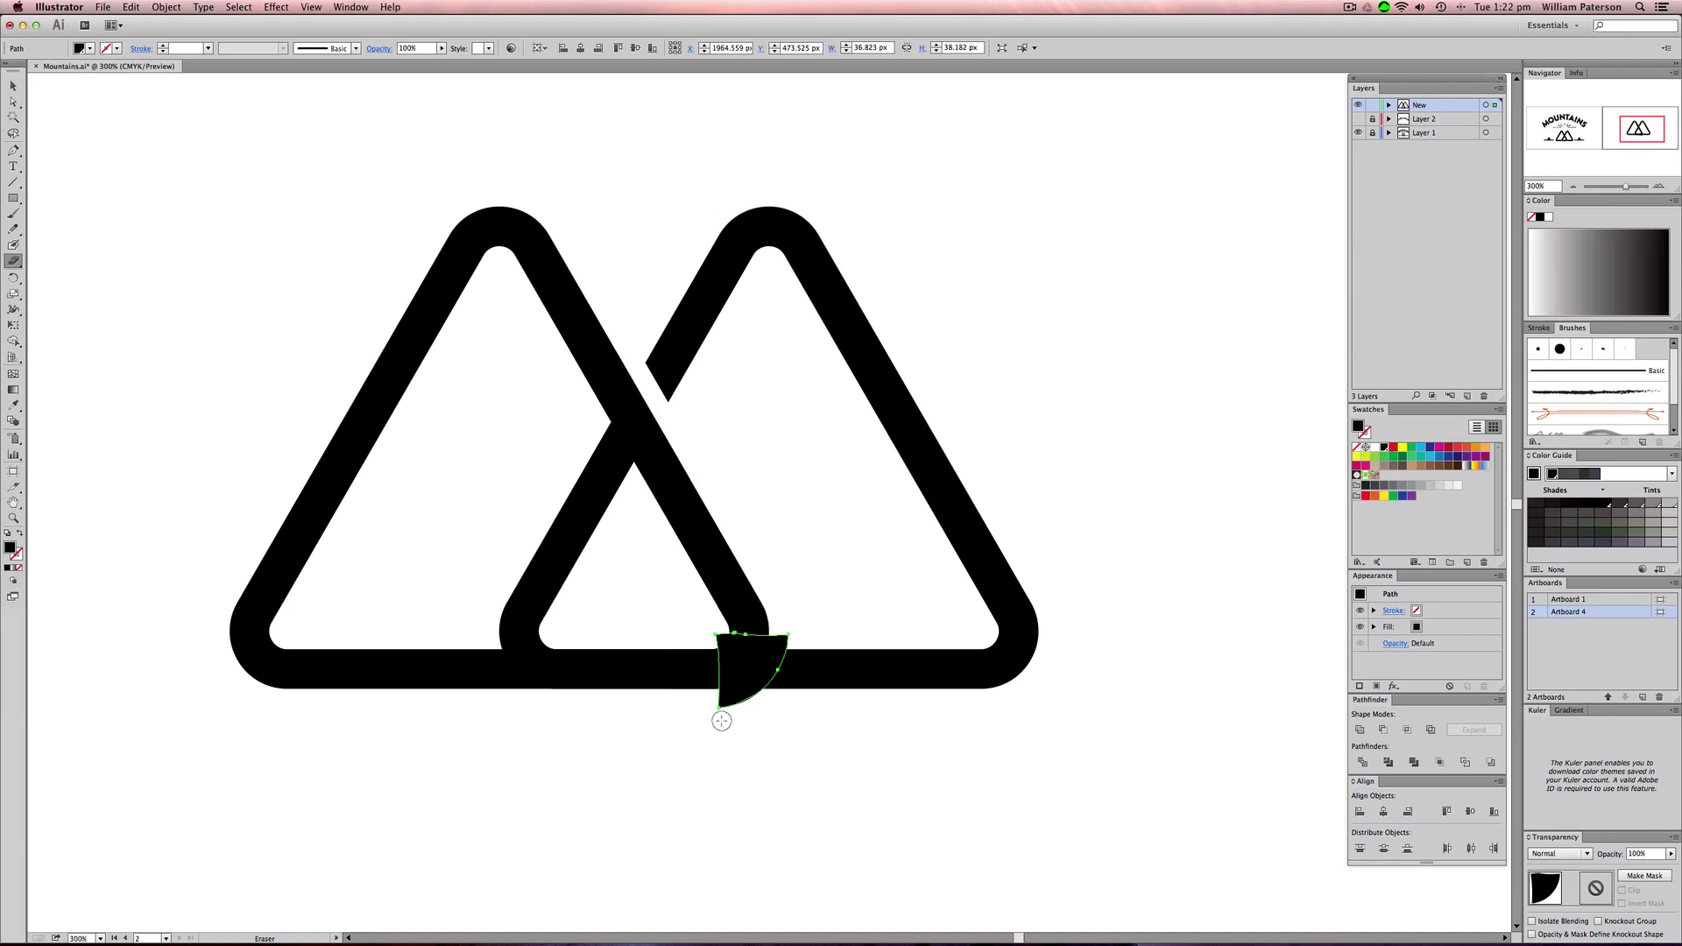
pyautogui.moveTo(710, 713)
pyautogui.mouseDown()
pyautogui.moveTo(770, 694)
pyautogui.moveTo(713, 698)
pyautogui.moveTo(741, 704)
pyautogui.mouseUp()
pyautogui.moveTo(721, 623)
pyautogui.mouseDown()
pyautogui.moveTo(791, 615)
pyautogui.moveTo(797, 594)
pyautogui.moveTo(706, 646)
pyautogui.moveTo(774, 526)
pyautogui.moveTo(777, 629)
pyautogui.moveTo(795, 629)
pyautogui.moveTo(746, 632)
pyautogui.mouseUp()
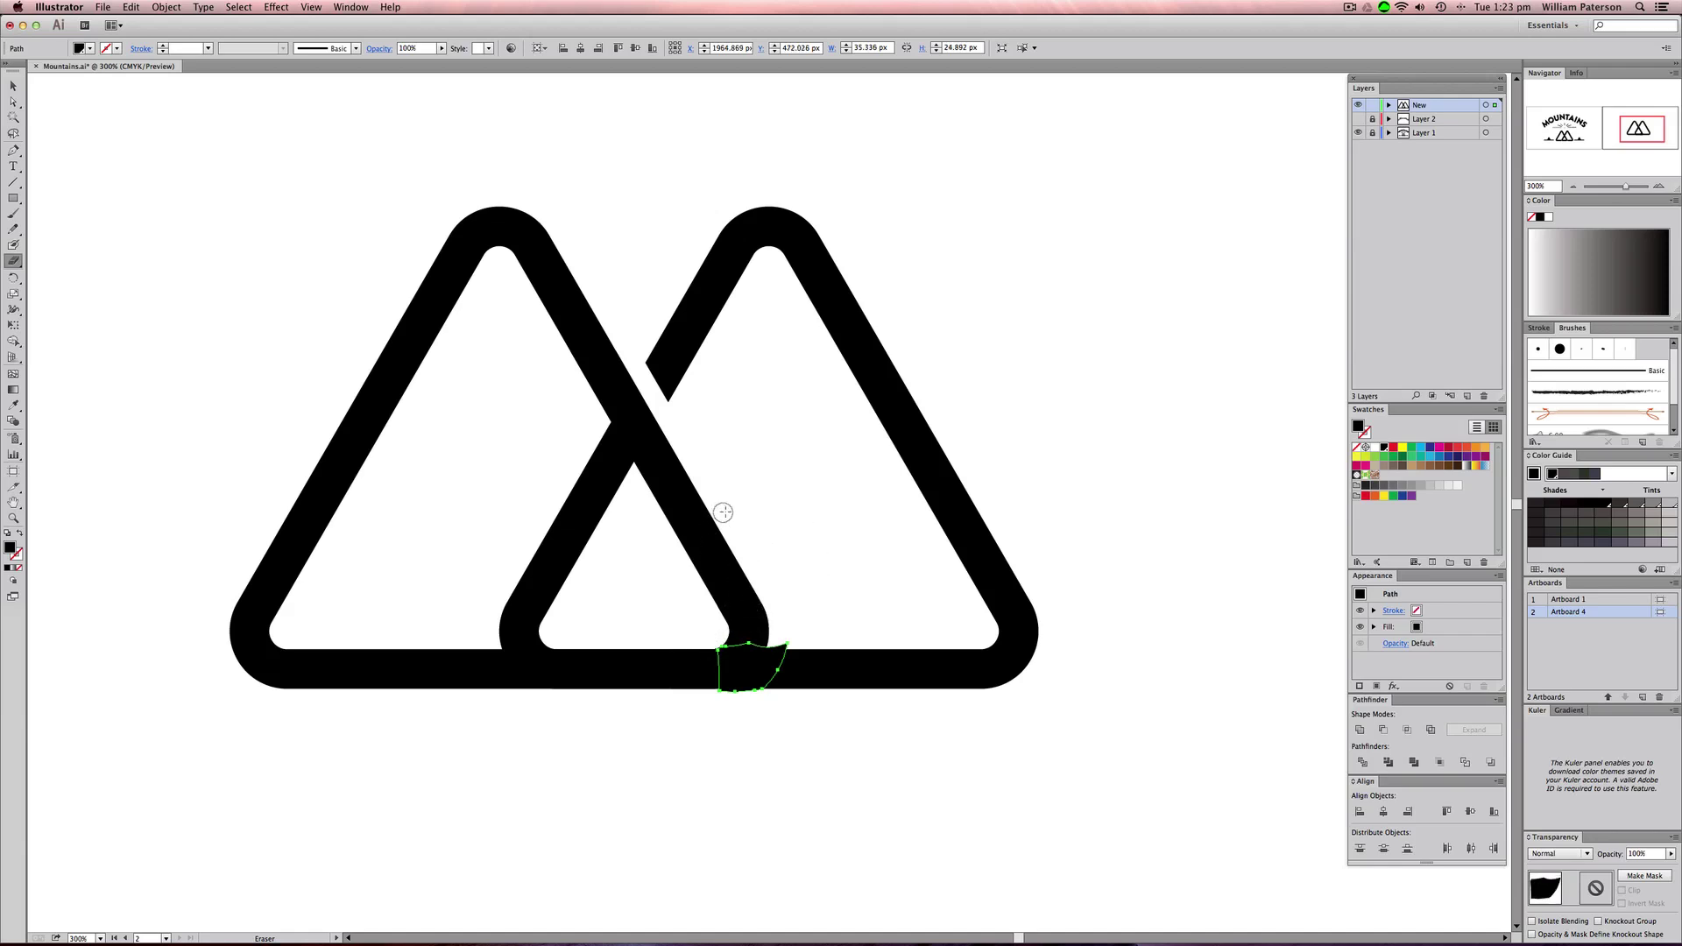
# - Subtract the trimmed corner piece from the right-hand triangle to cut a curved gap in its base, and view the artwork at 100%
pyautogui.press('v')
pyautogui.click(175, 7)
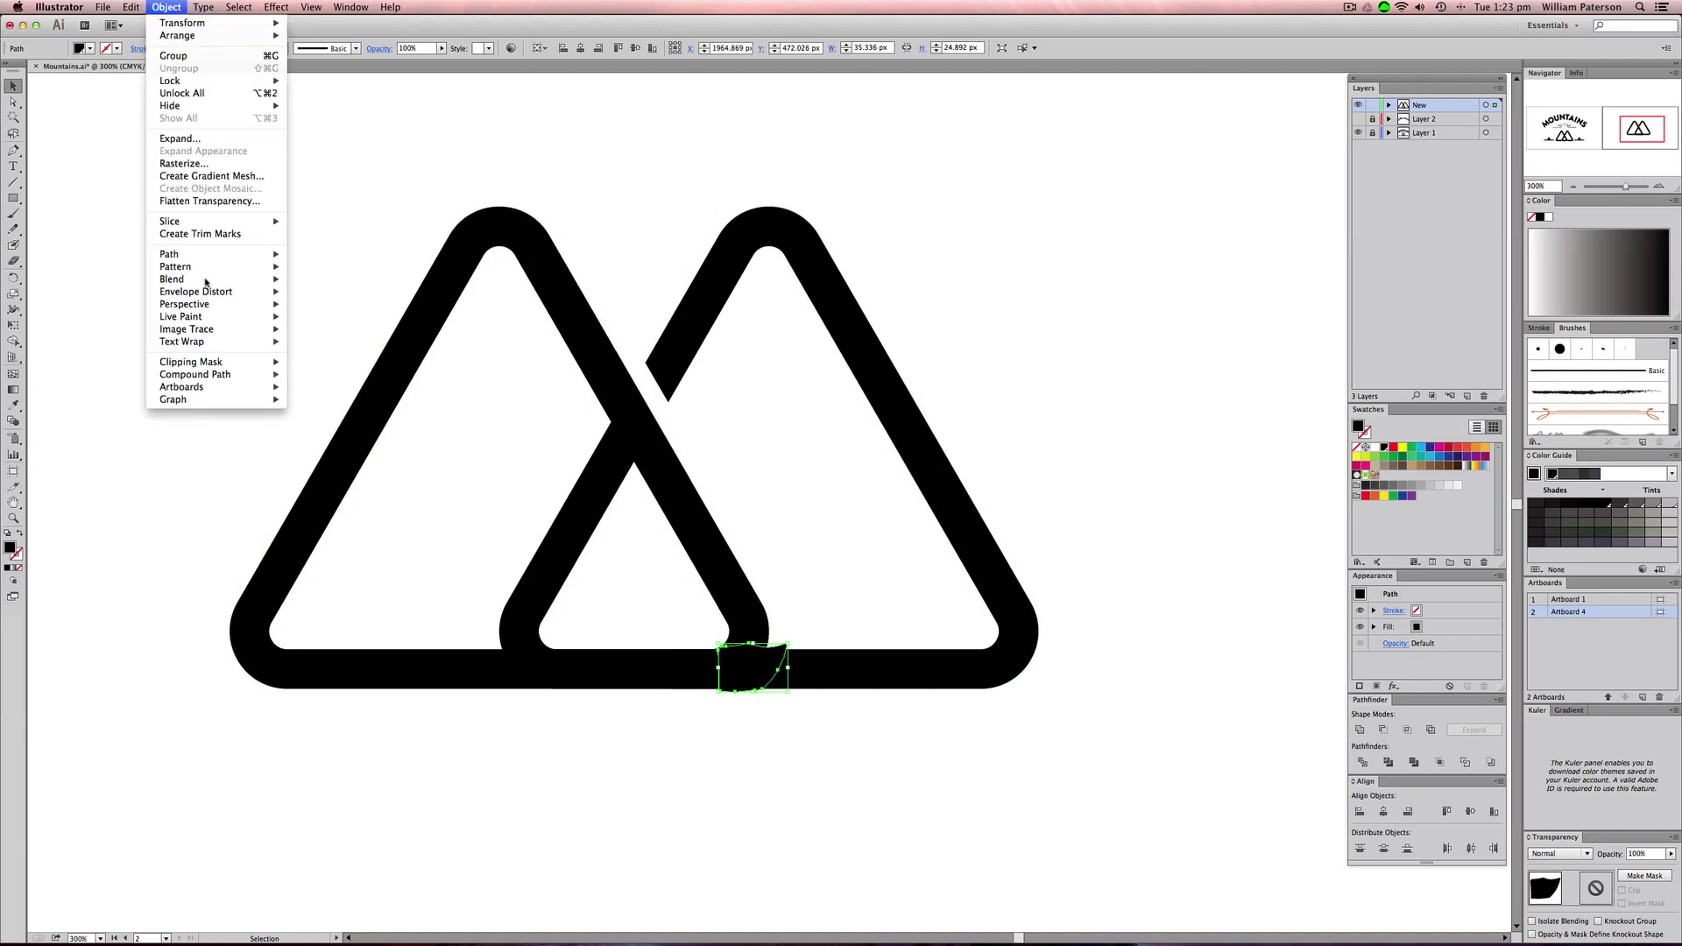
pyautogui.moveTo(219, 255)
pyautogui.click(330, 287)
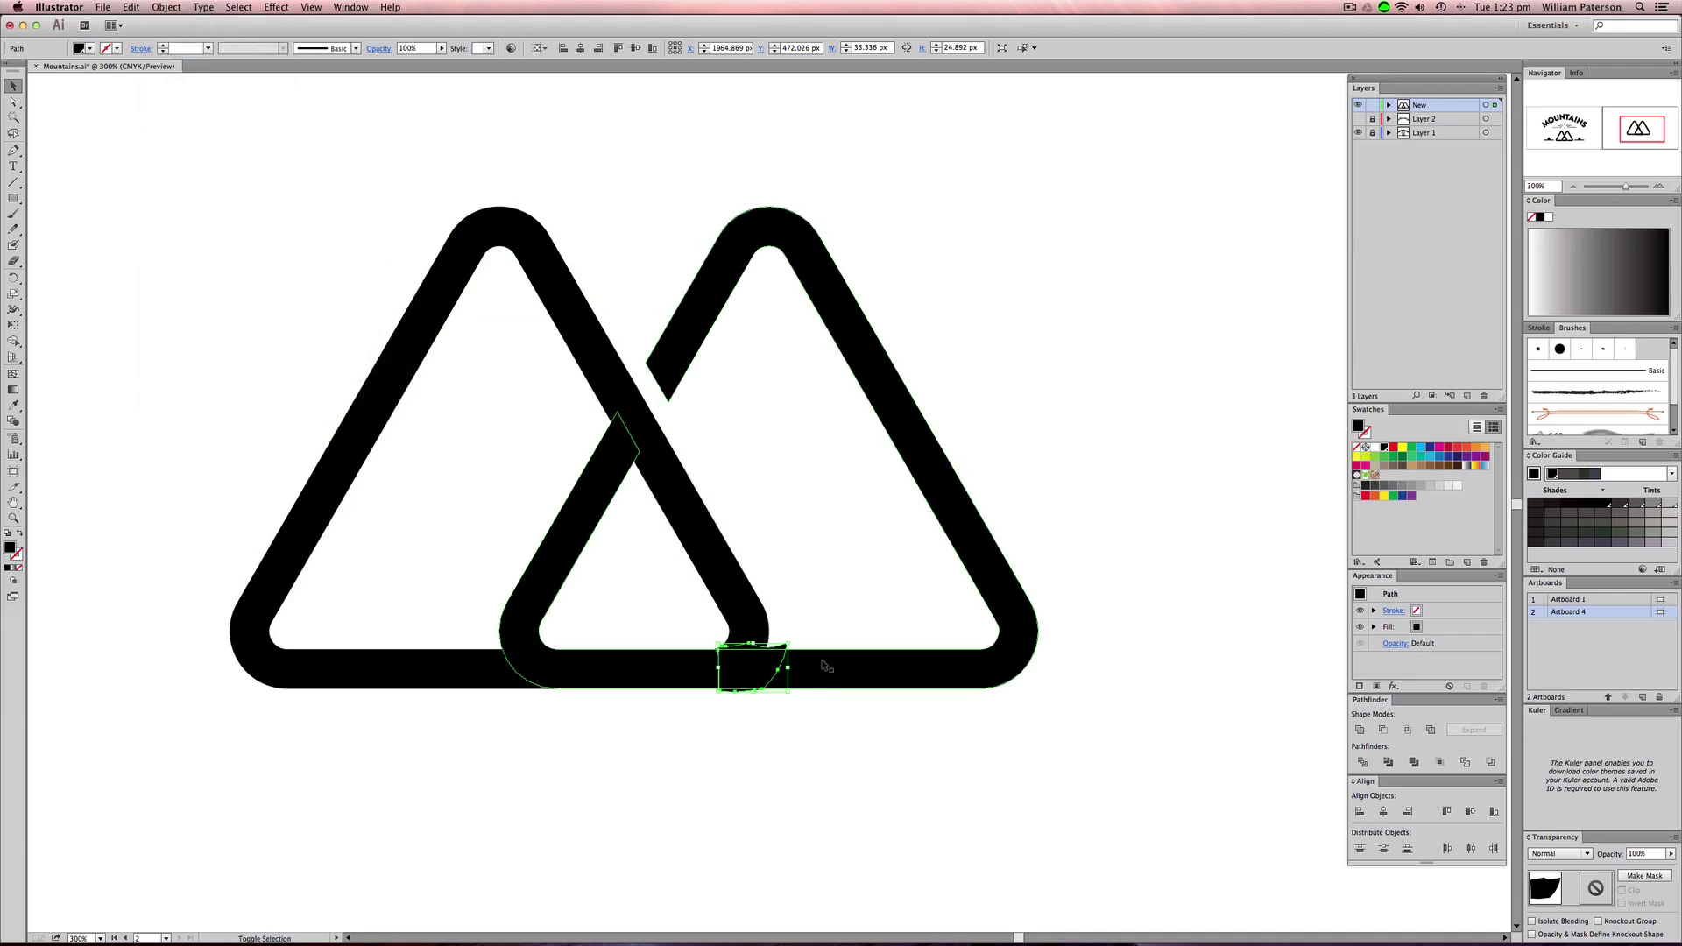
pyautogui.click(882, 770)
pyautogui.click(751, 679)
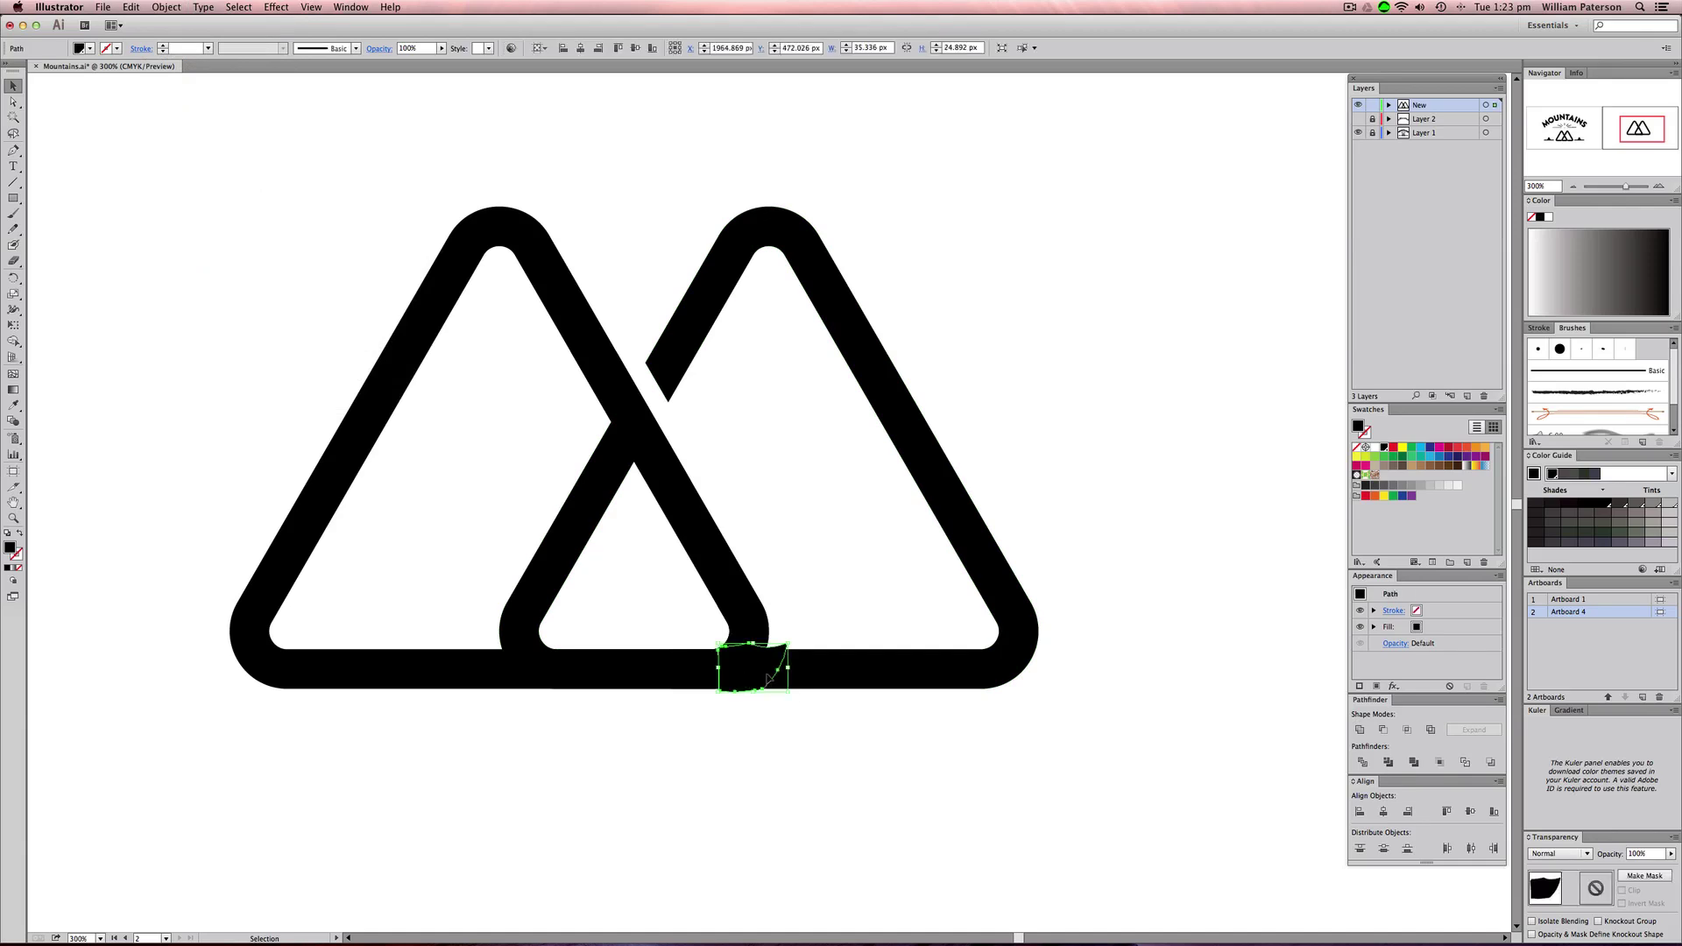
pyautogui.keyDown('shift'); pyautogui.click(844, 666); pyautogui.keyUp('shift')
pyautogui.click(1384, 731)
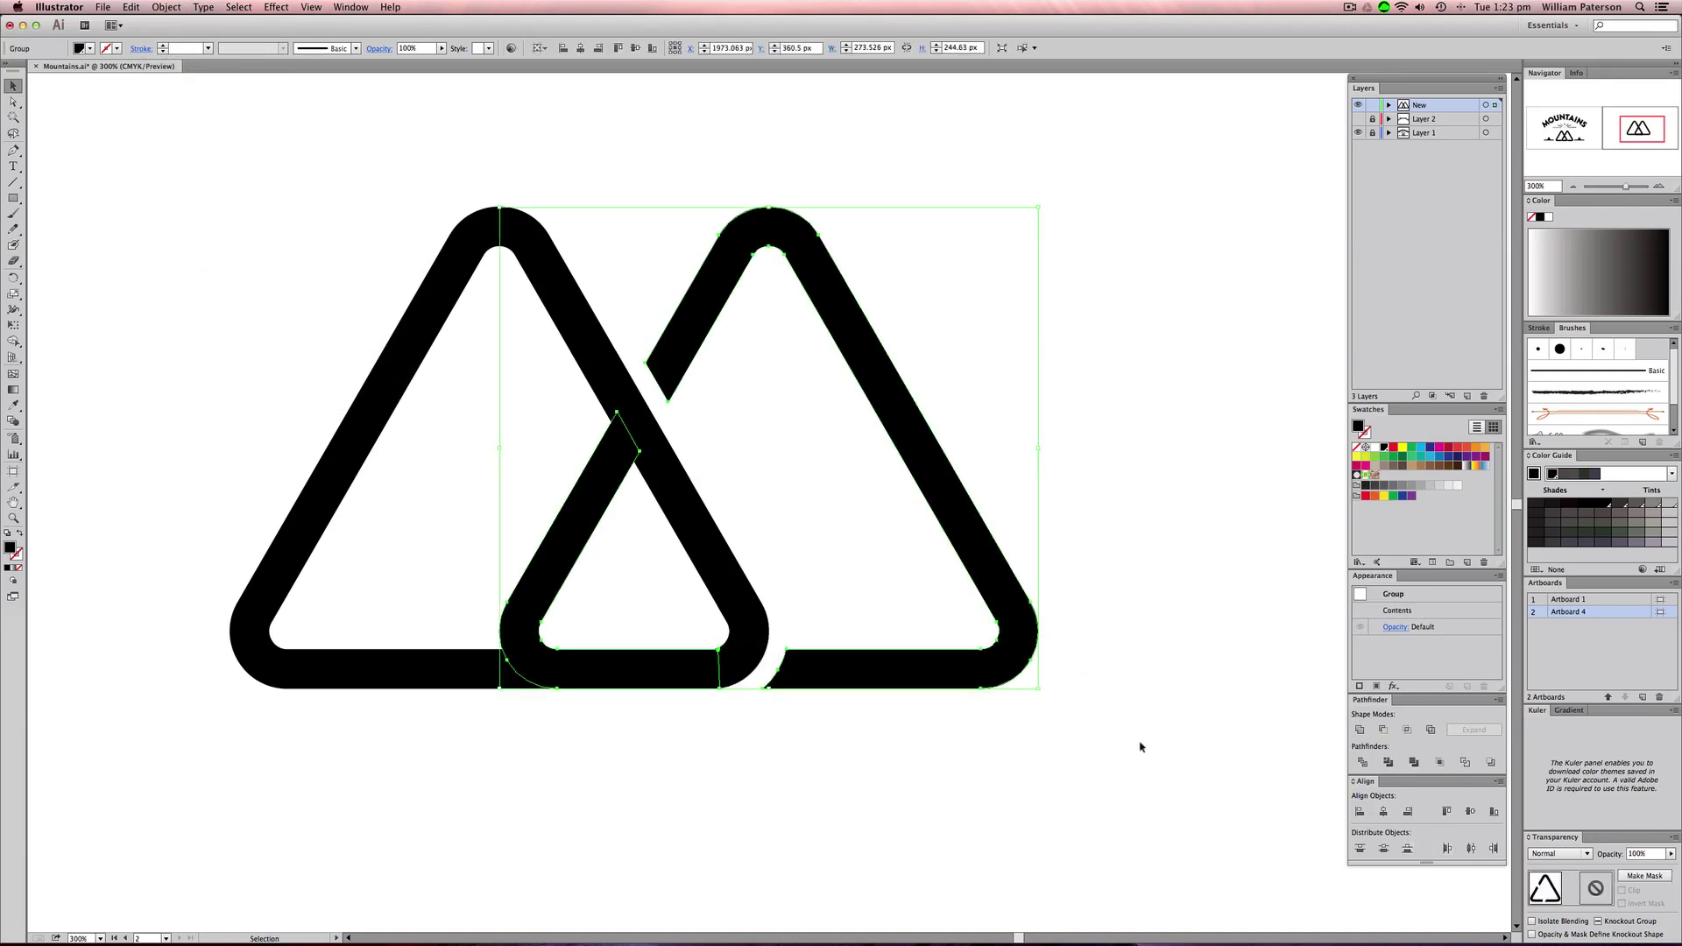
pyautogui.click(1273, 802)
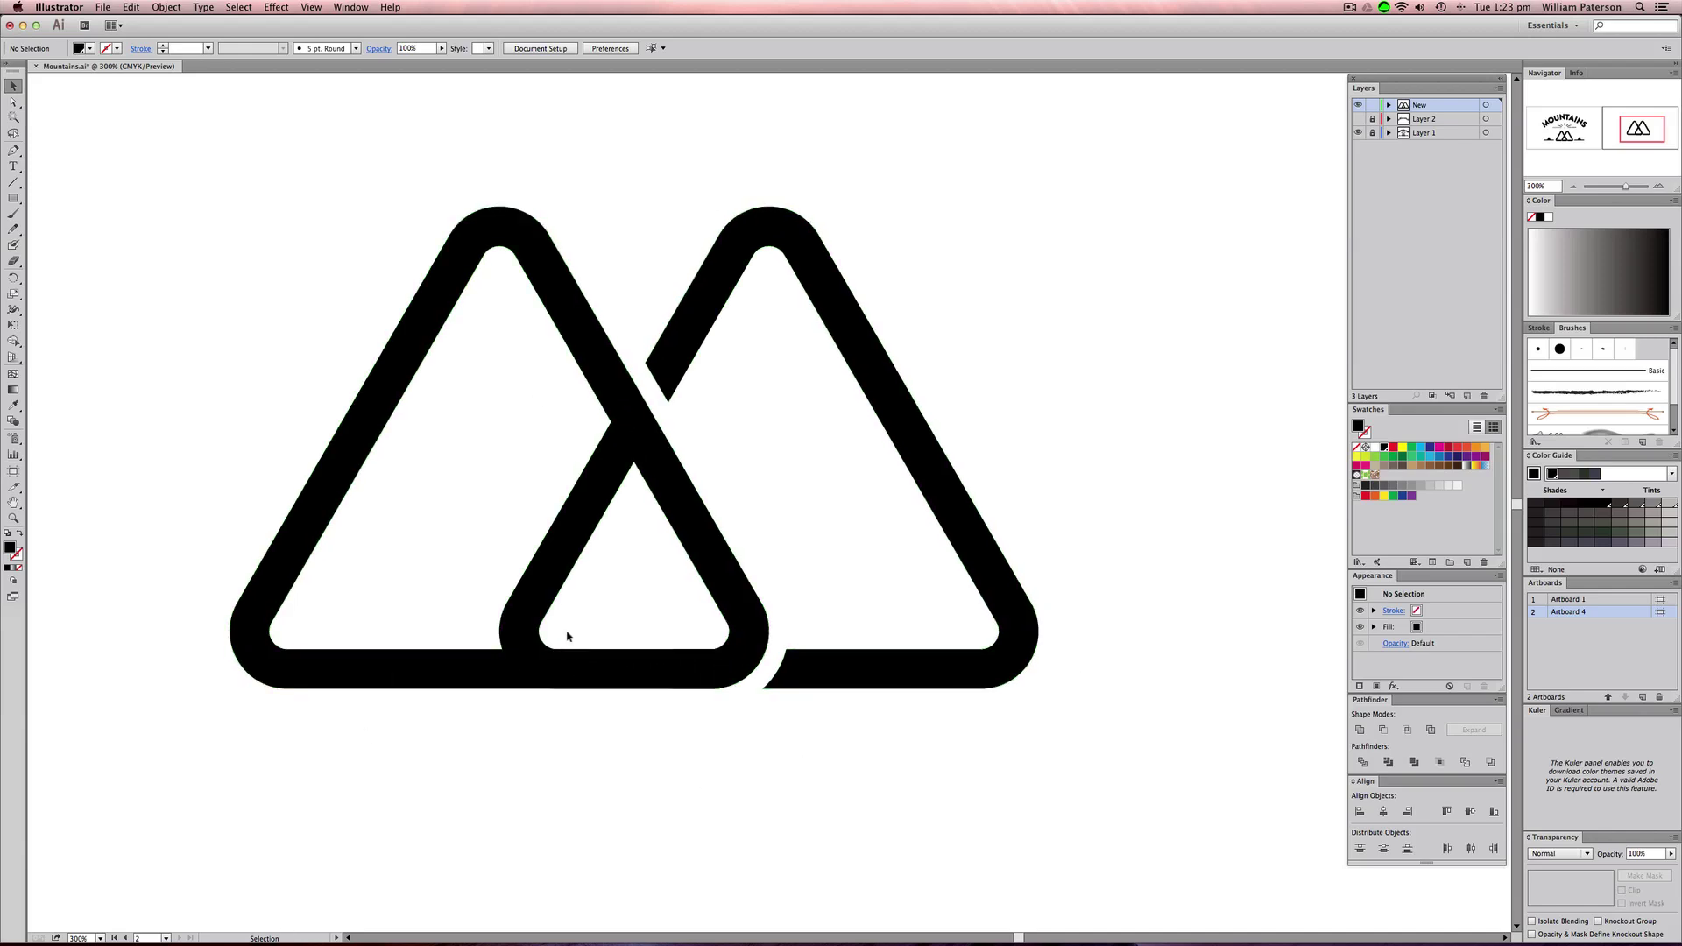
pyautogui.press('super+1')
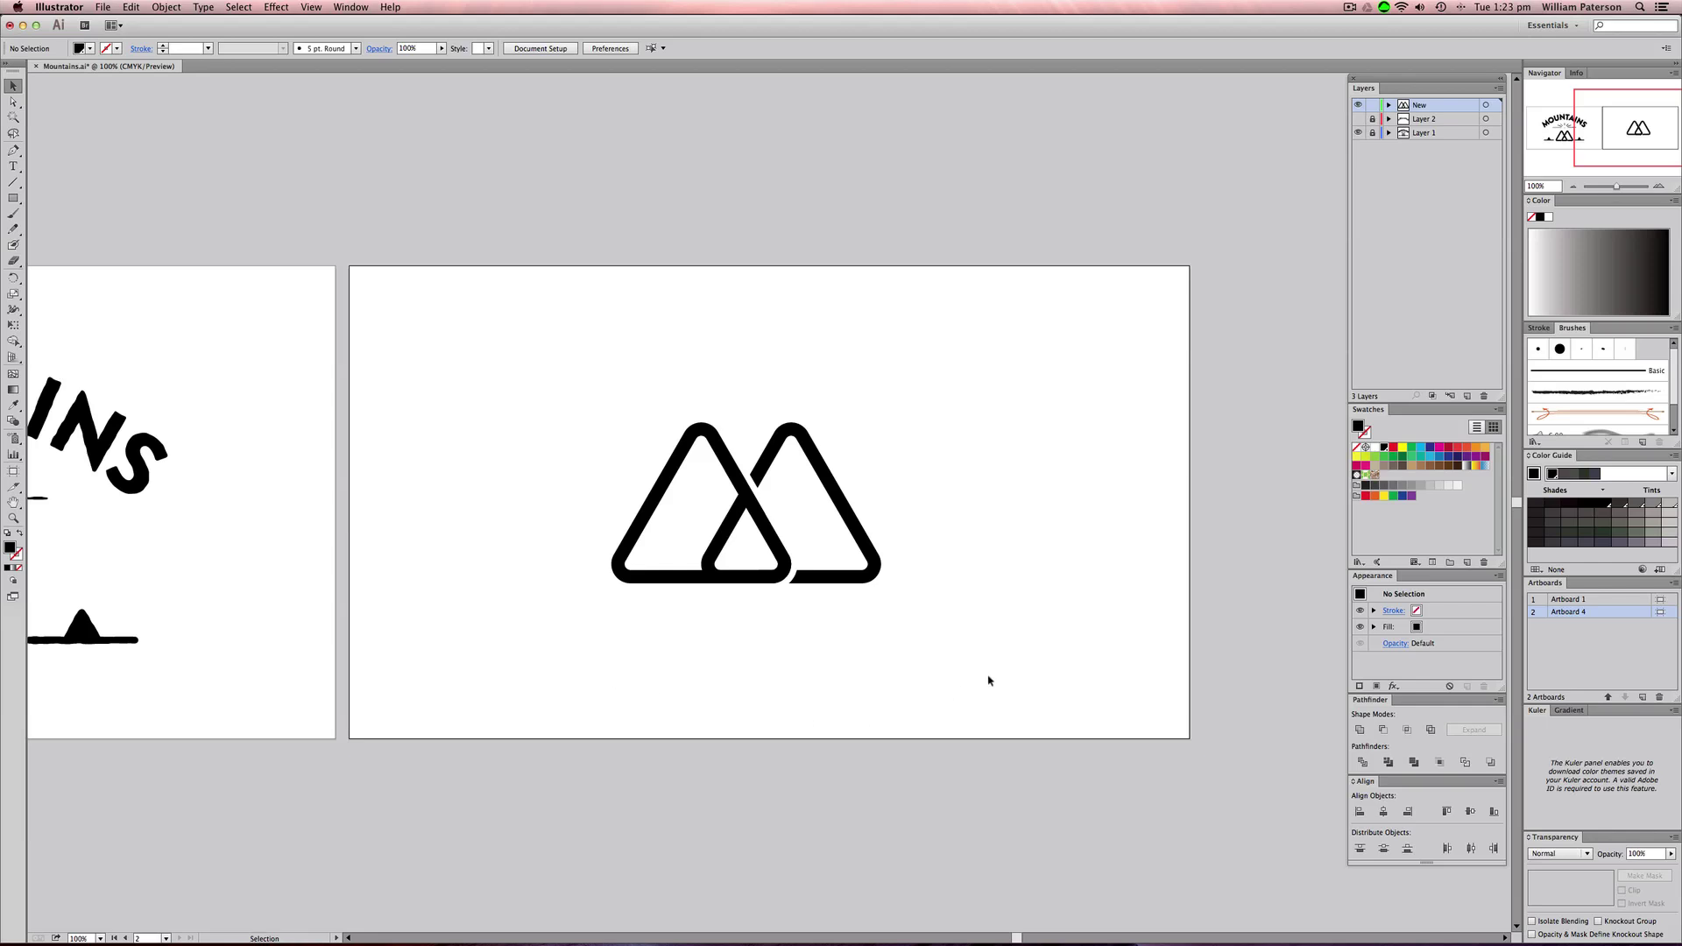
# - Compare the interwoven triangles with the original logo, and group them
pyautogui.moveTo(510, 699); pyautogui.dragTo(899, 646)
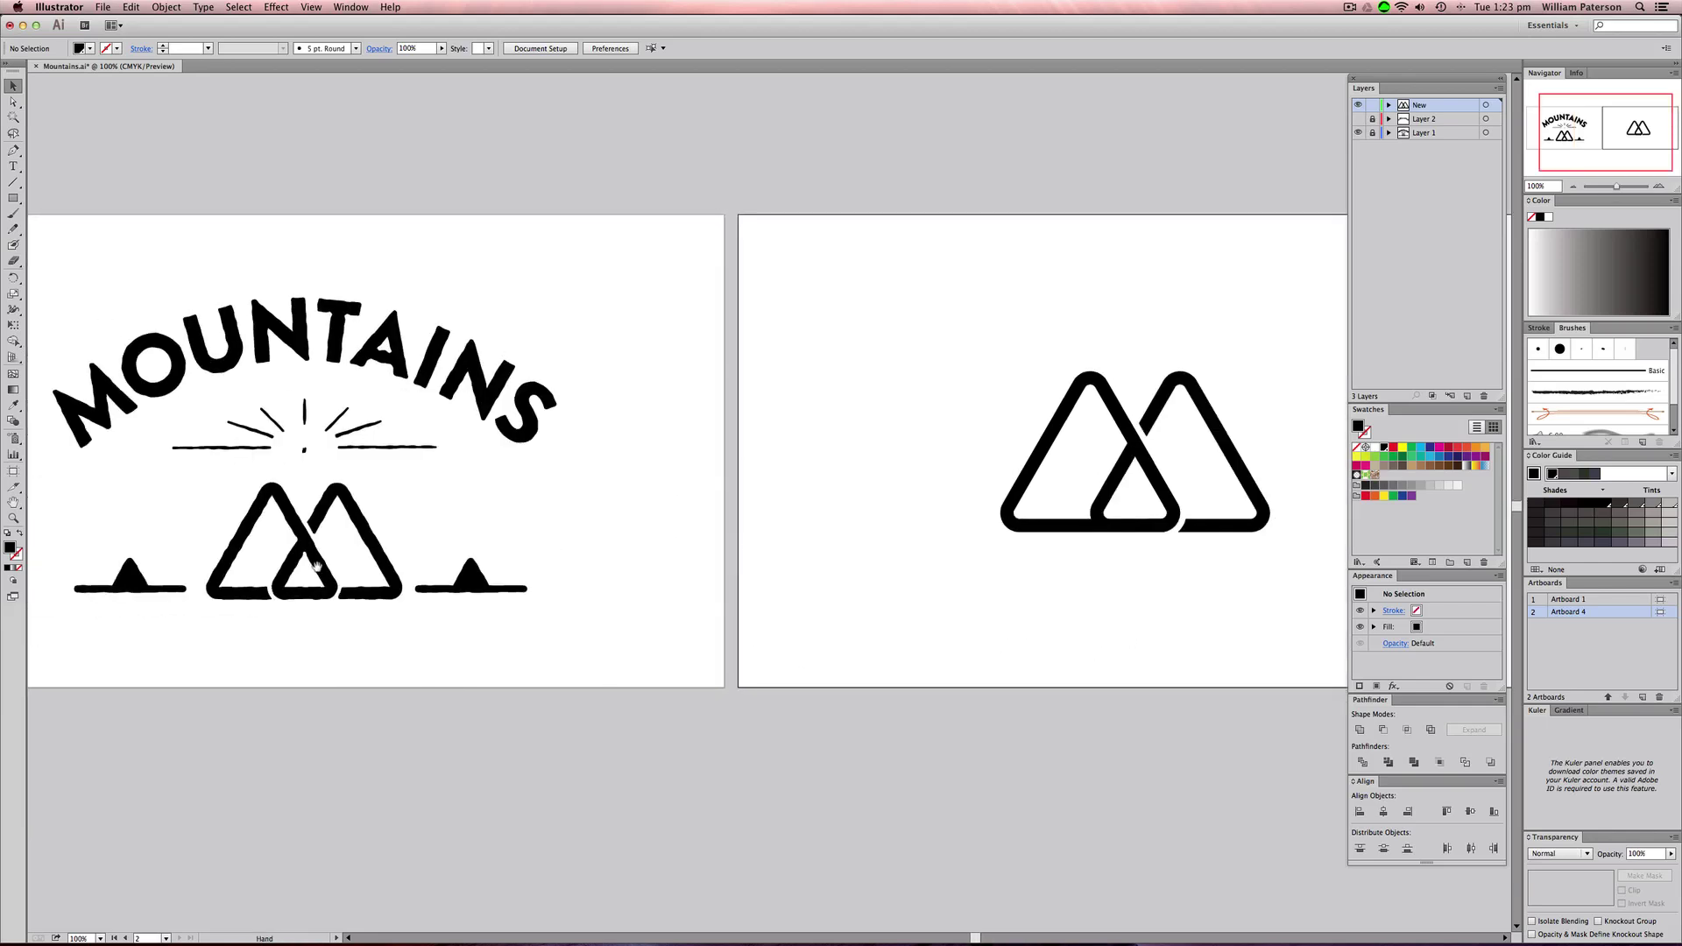
pyautogui.moveTo(1018, 659); pyautogui.dragTo(806, 593)
pyautogui.moveTo(978, 410); pyautogui.dragTo(531, 594)
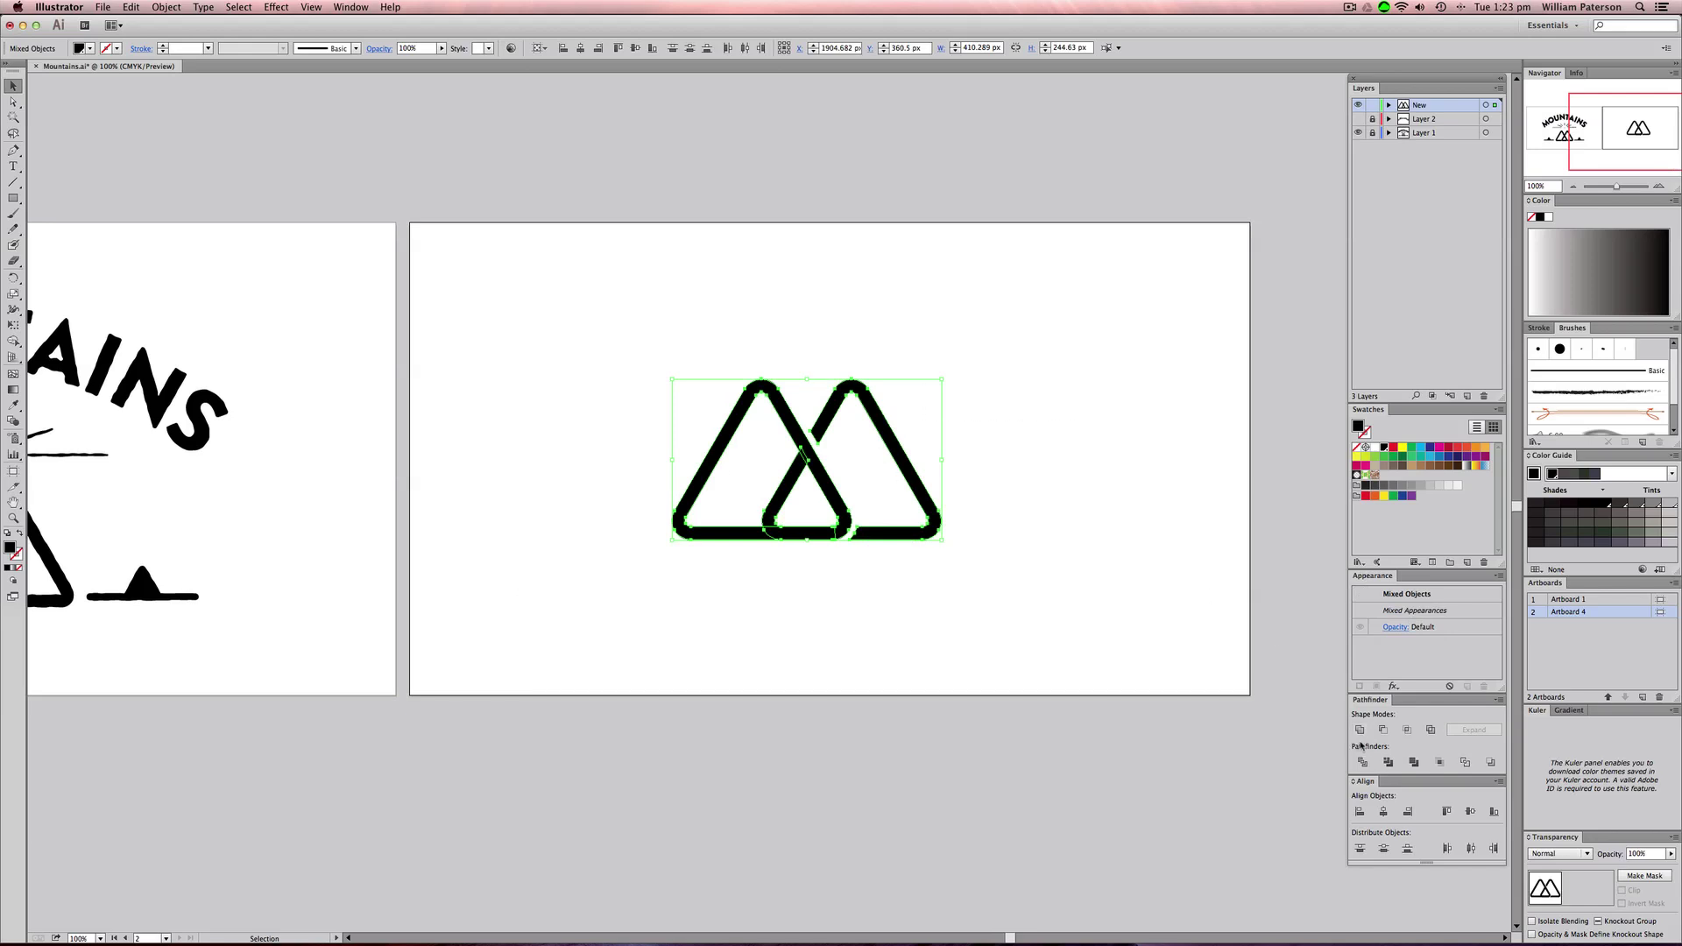
pyautogui.press('super+g')
pyautogui.click(1128, 720)
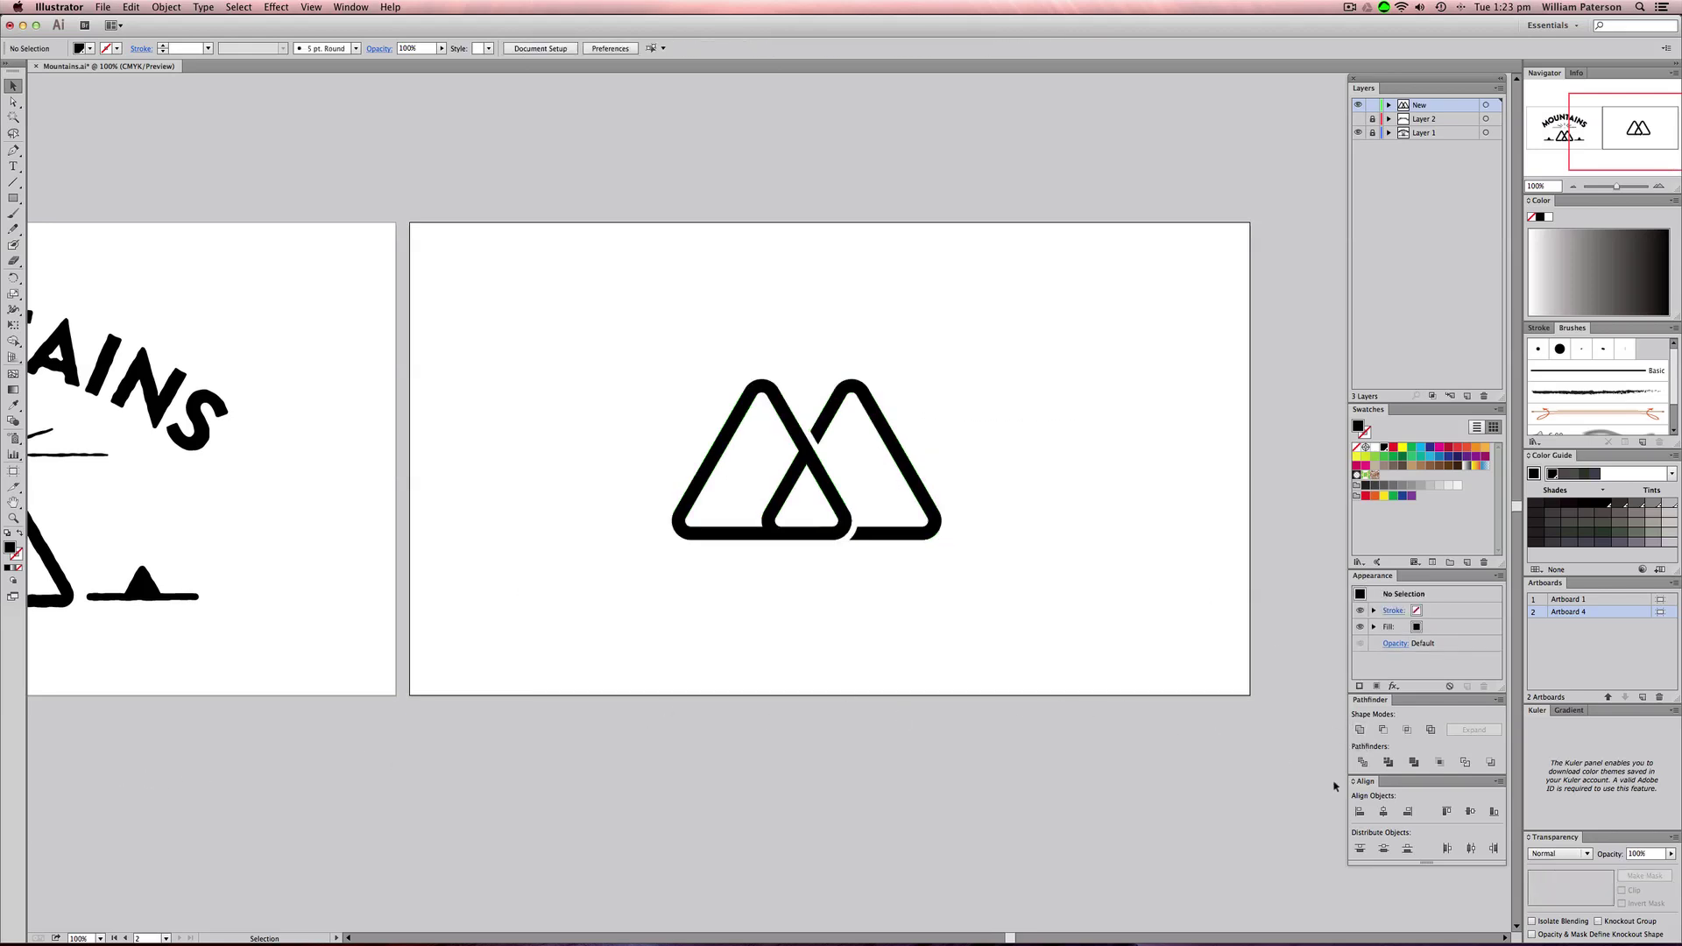
pyautogui.click(344, 8)
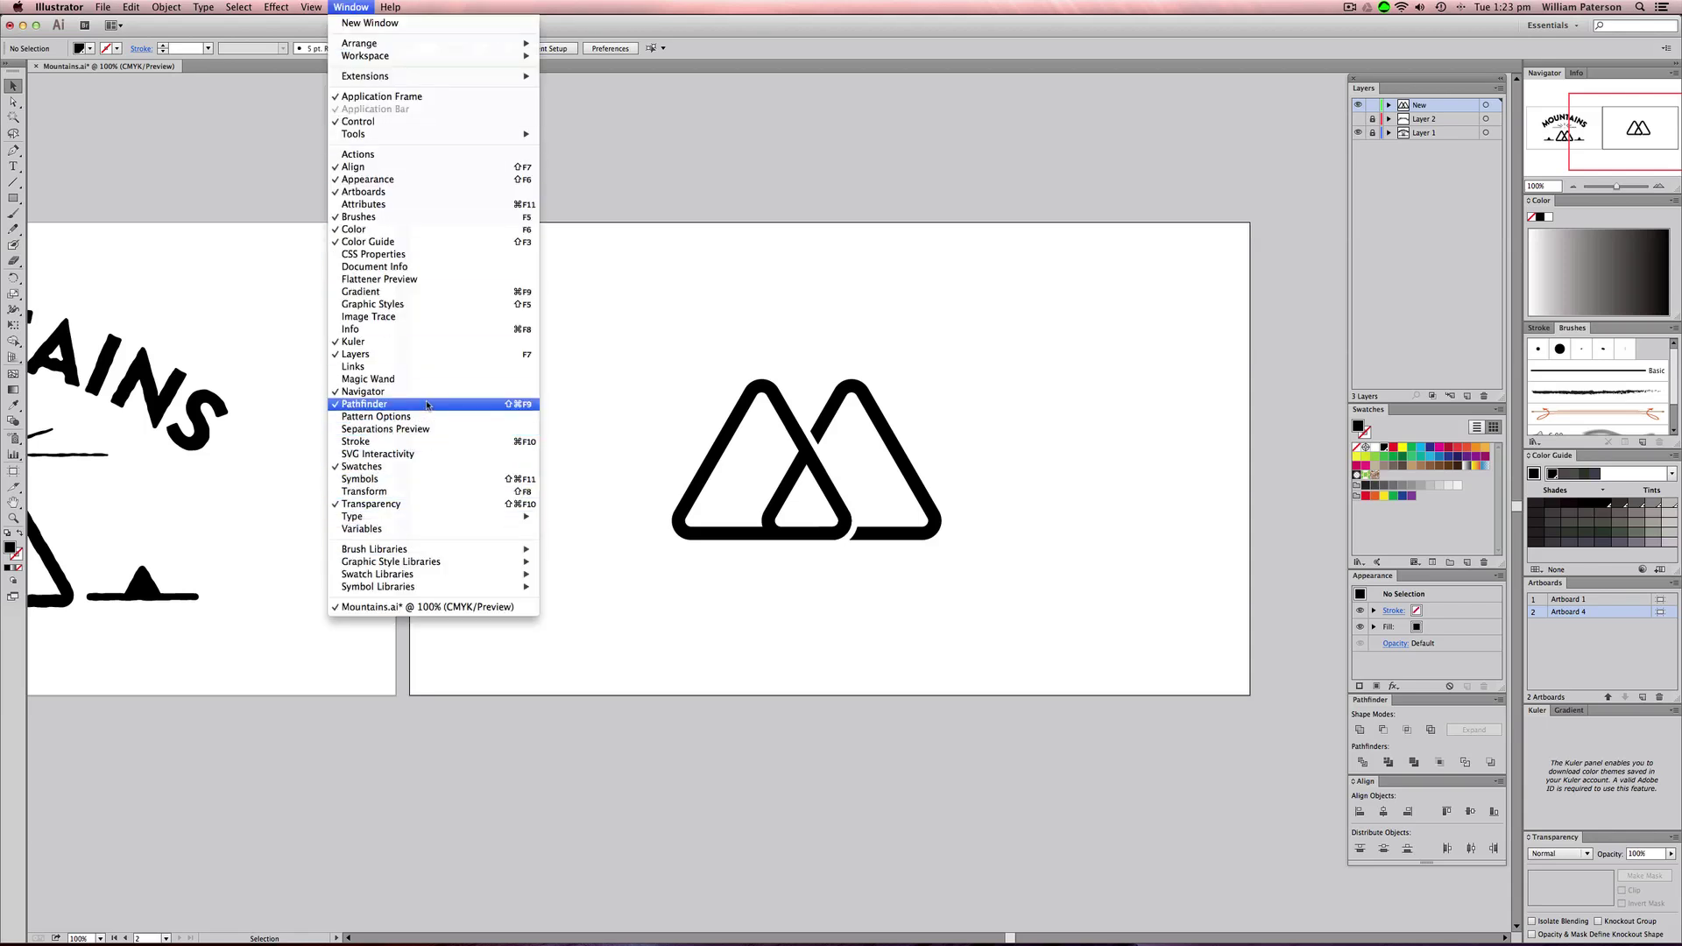
pyautogui.click(1072, 362)
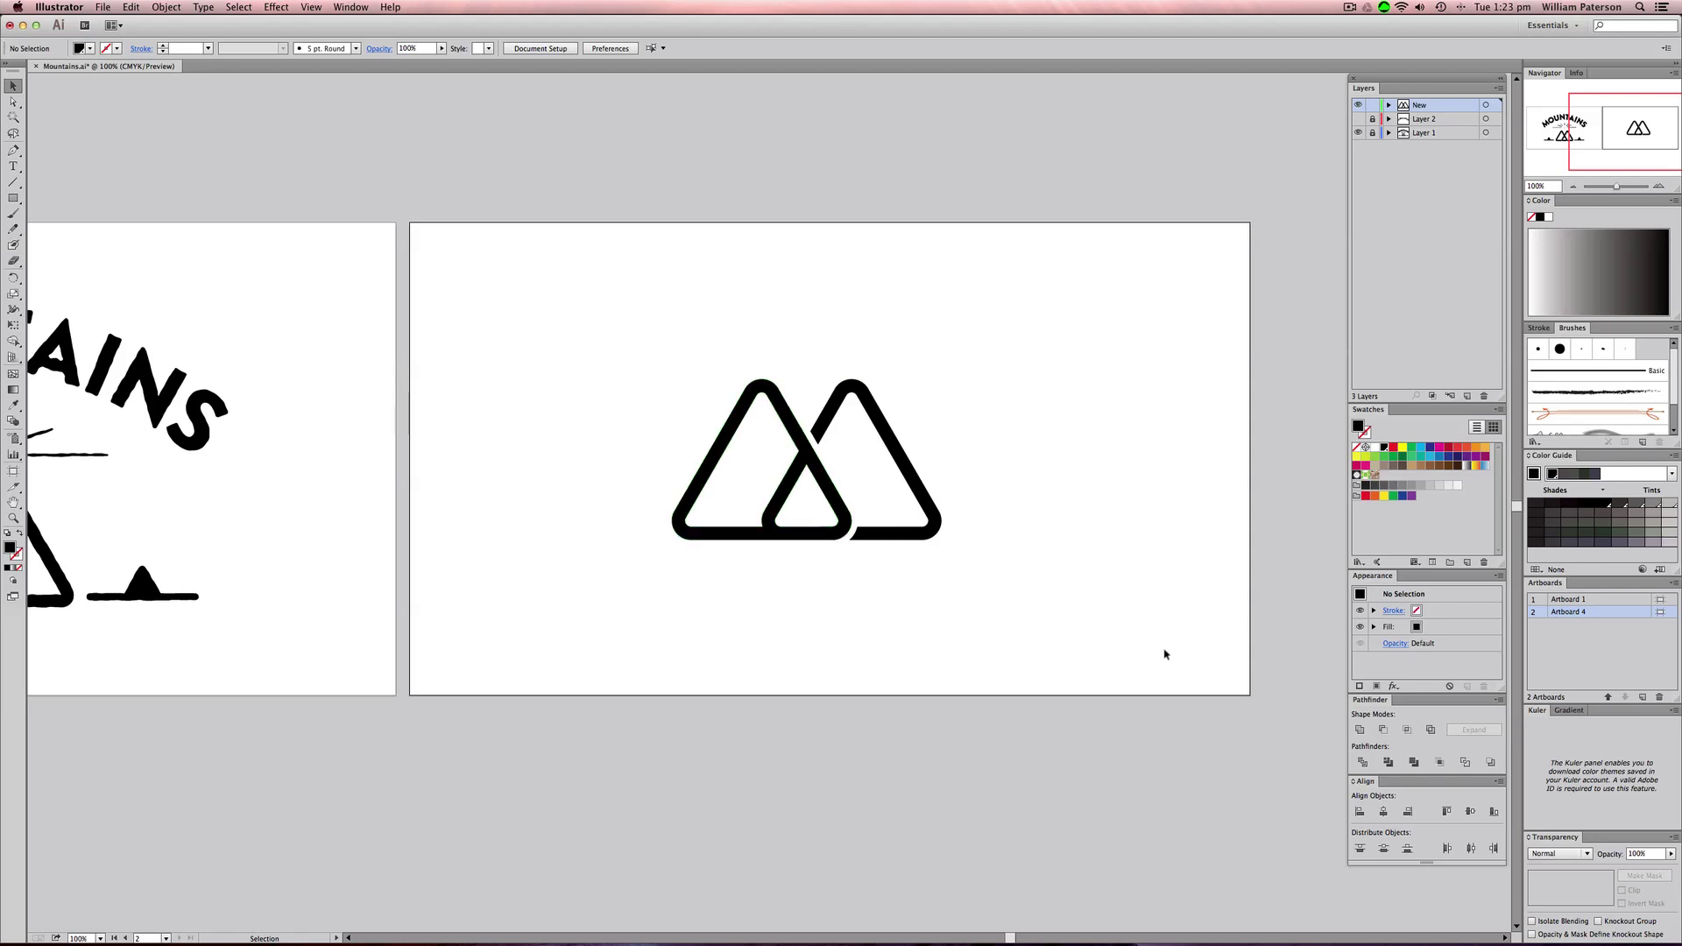
pyautogui.moveTo(555, 662); pyautogui.dragTo(618, 689)
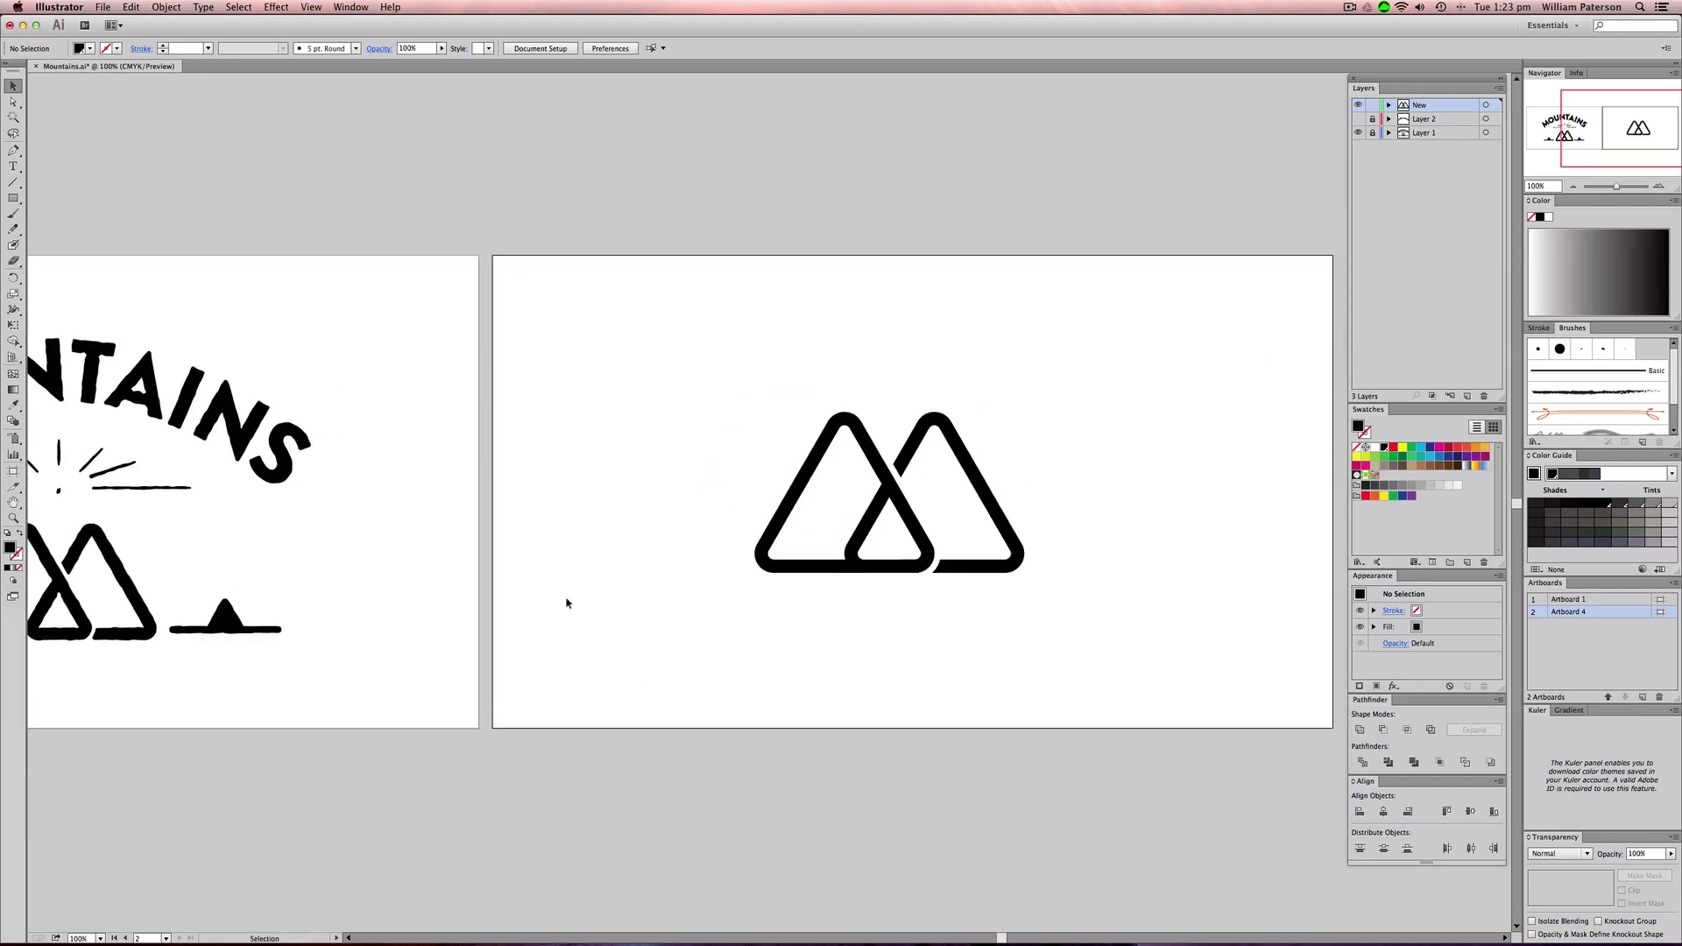
pyautogui.moveTo(566, 601); pyautogui.dragTo(453, 668)
pyautogui.moveTo(883, 657); pyautogui.dragTo(518, 635)
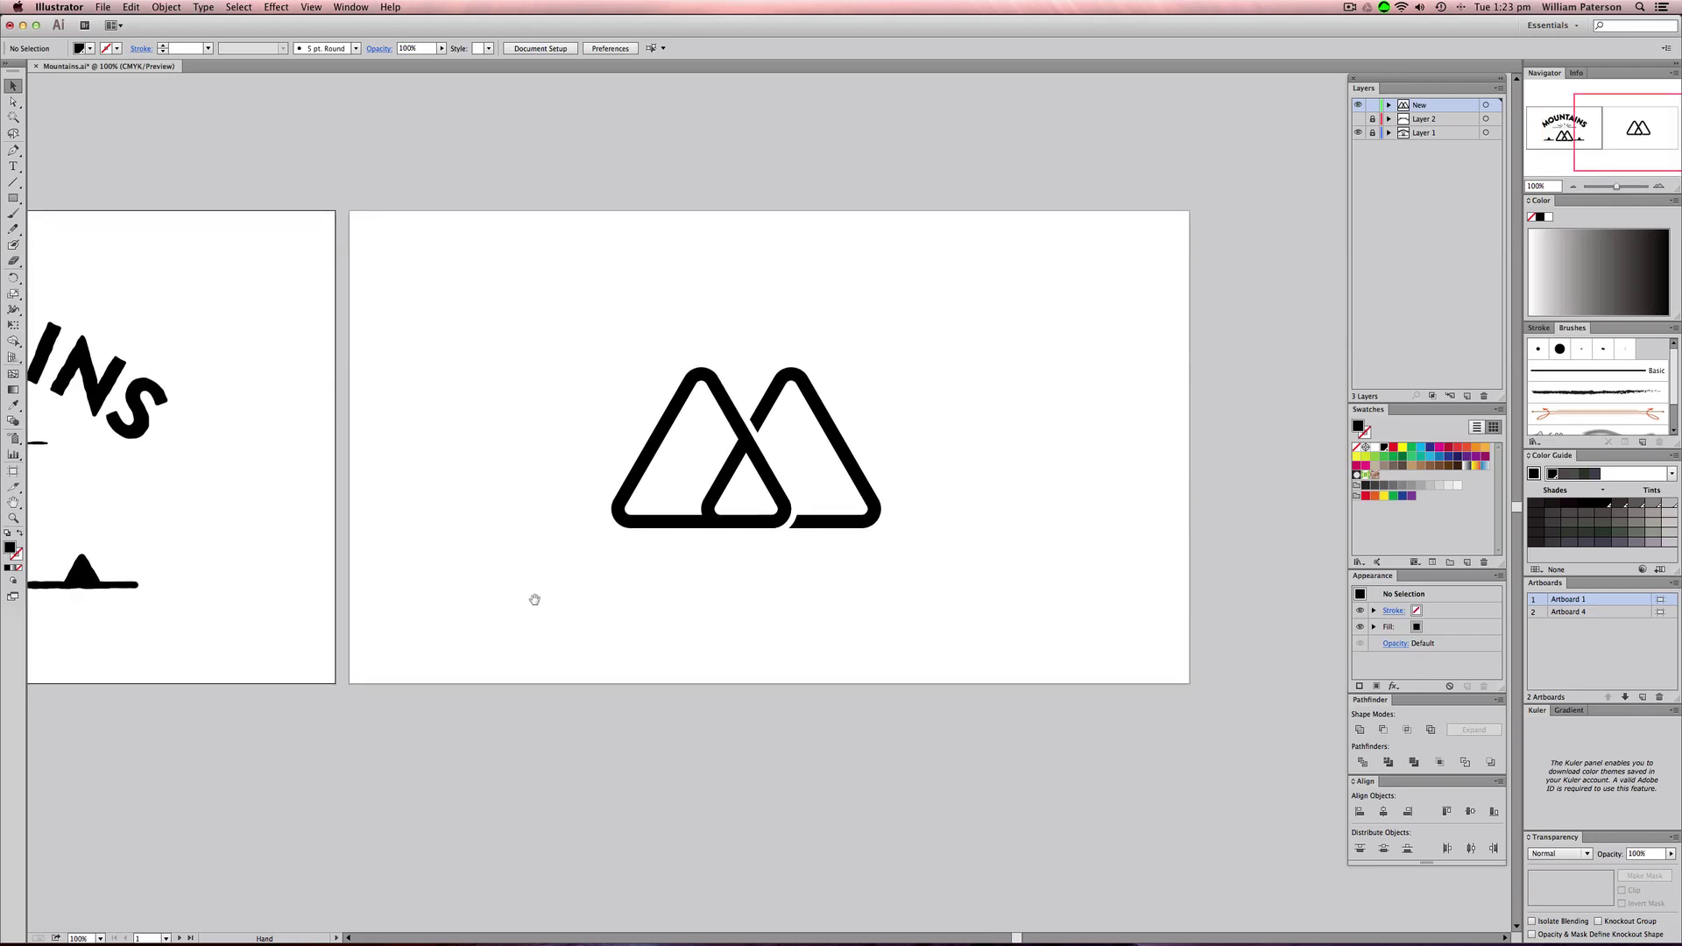
pyautogui.hscroll(-10, 546, 589)
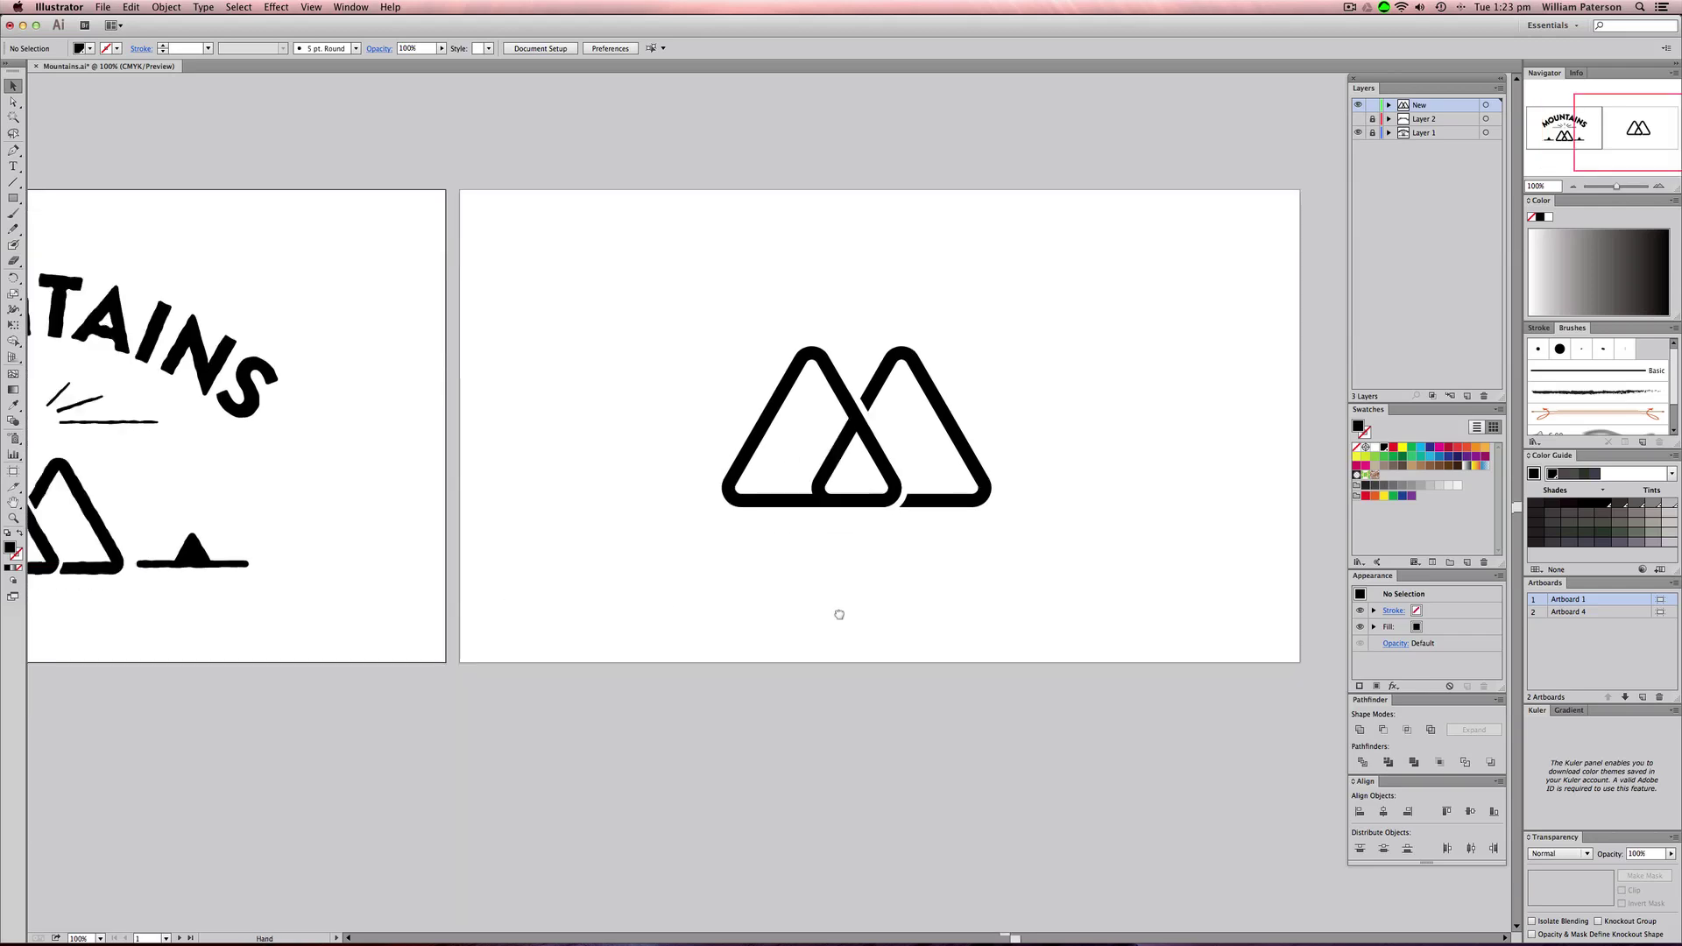
# - Draw a thin horizontal black rectangle about 253 px wide and 16 px high on the empty area beside the right-hand triangle
pyautogui.moveTo(656, 621); pyautogui.dragTo(62, 619)
pyautogui.press('m')
pyautogui.moveTo(807, 425); pyautogui.dragTo(973, 445)
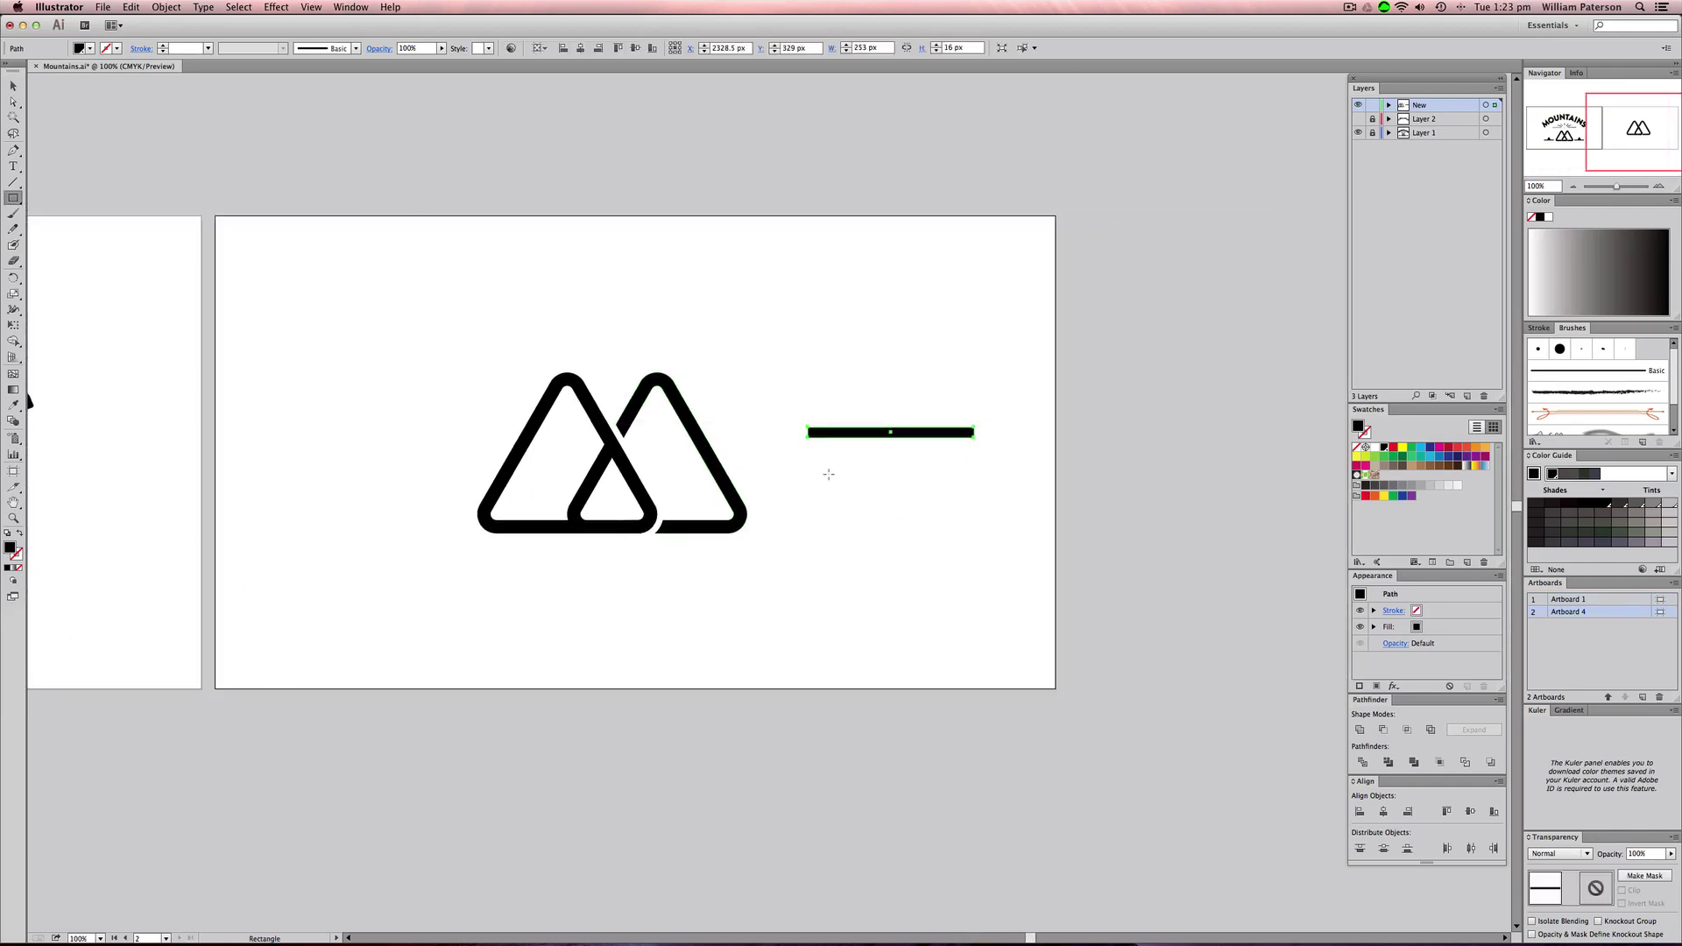
# - Draw a small black triangle with rounded corners, about 47 by 42 px, horizontally centred on top of the thin bar
pyautogui.press('a')
pyautogui.press('super+plus')
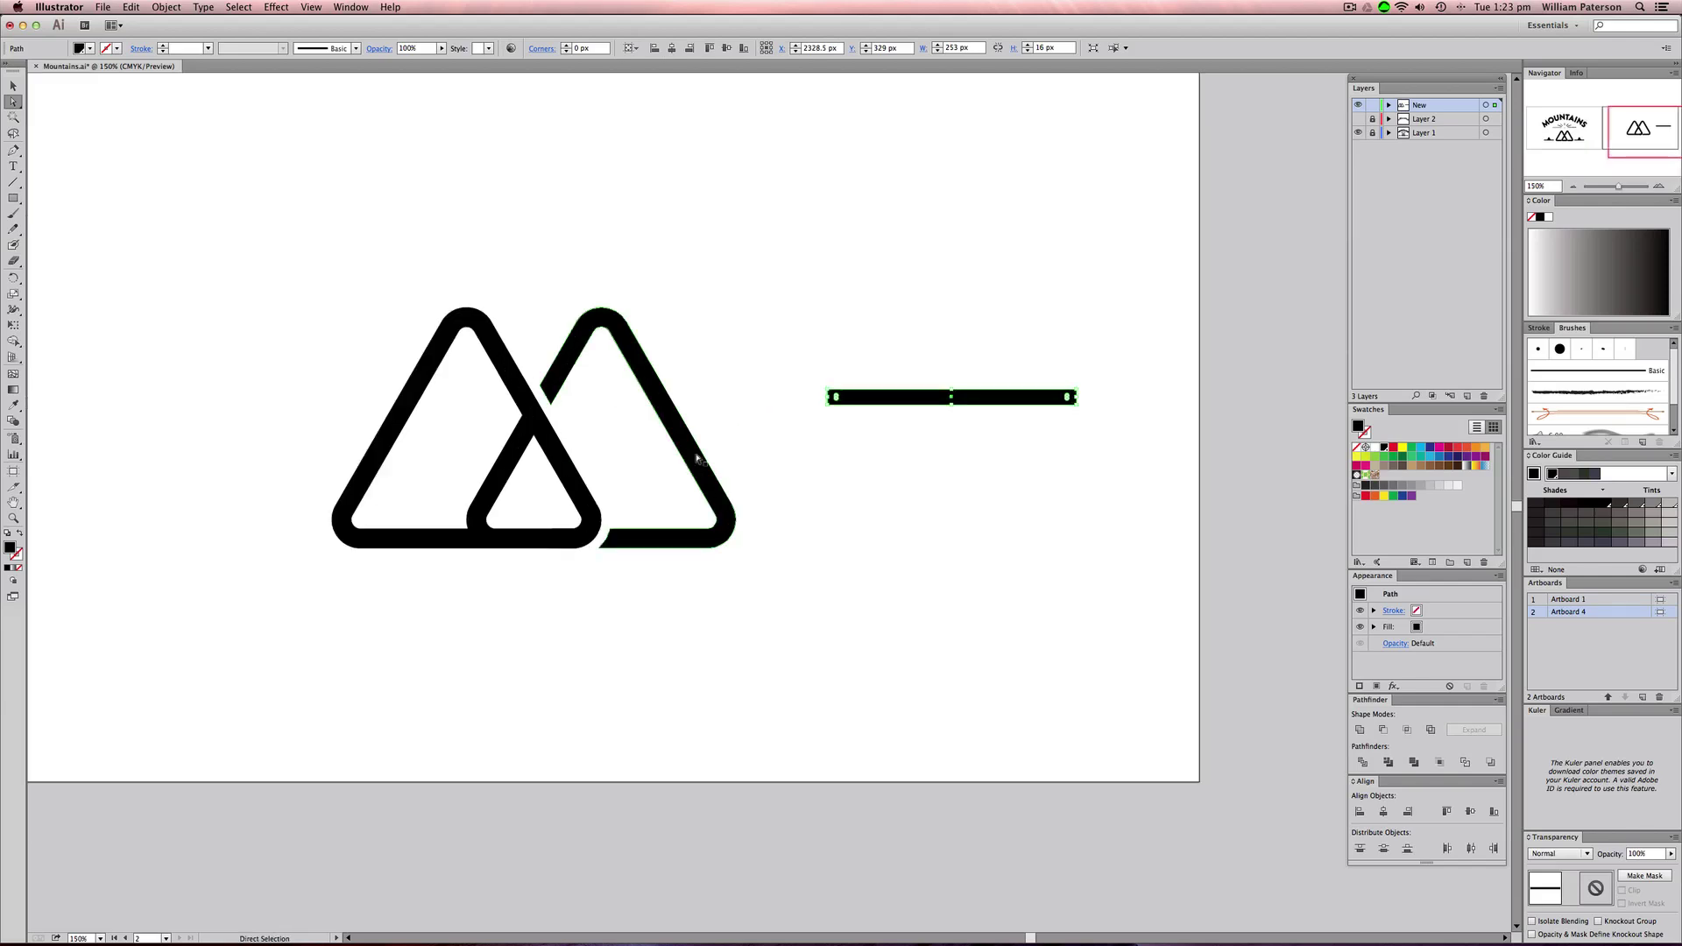
pyautogui.moveTo(743, 464); pyautogui.dragTo(567, 505)
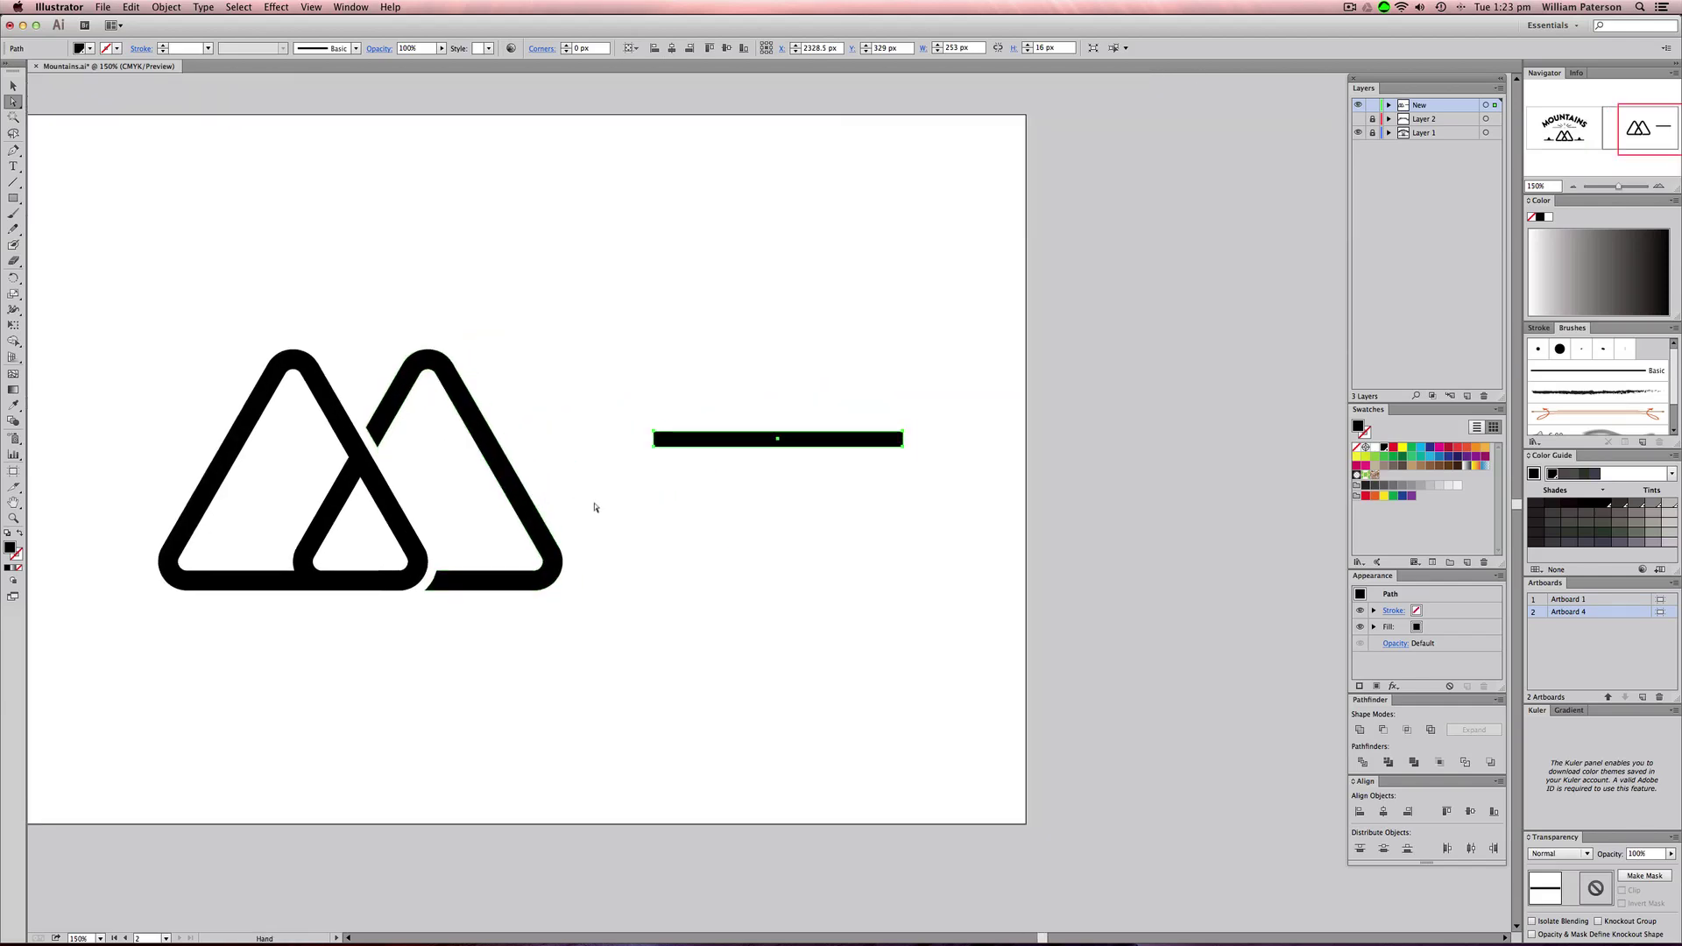
pyautogui.press('space')
pyautogui.moveTo(13, 198); pyautogui.dragTo(70, 250)
pyautogui.moveTo(785, 366); pyautogui.dragTo(779, 433)
pyautogui.press('a')
pyautogui.press('v')
pyautogui.click(787, 373)
pyautogui.click(977, 408)
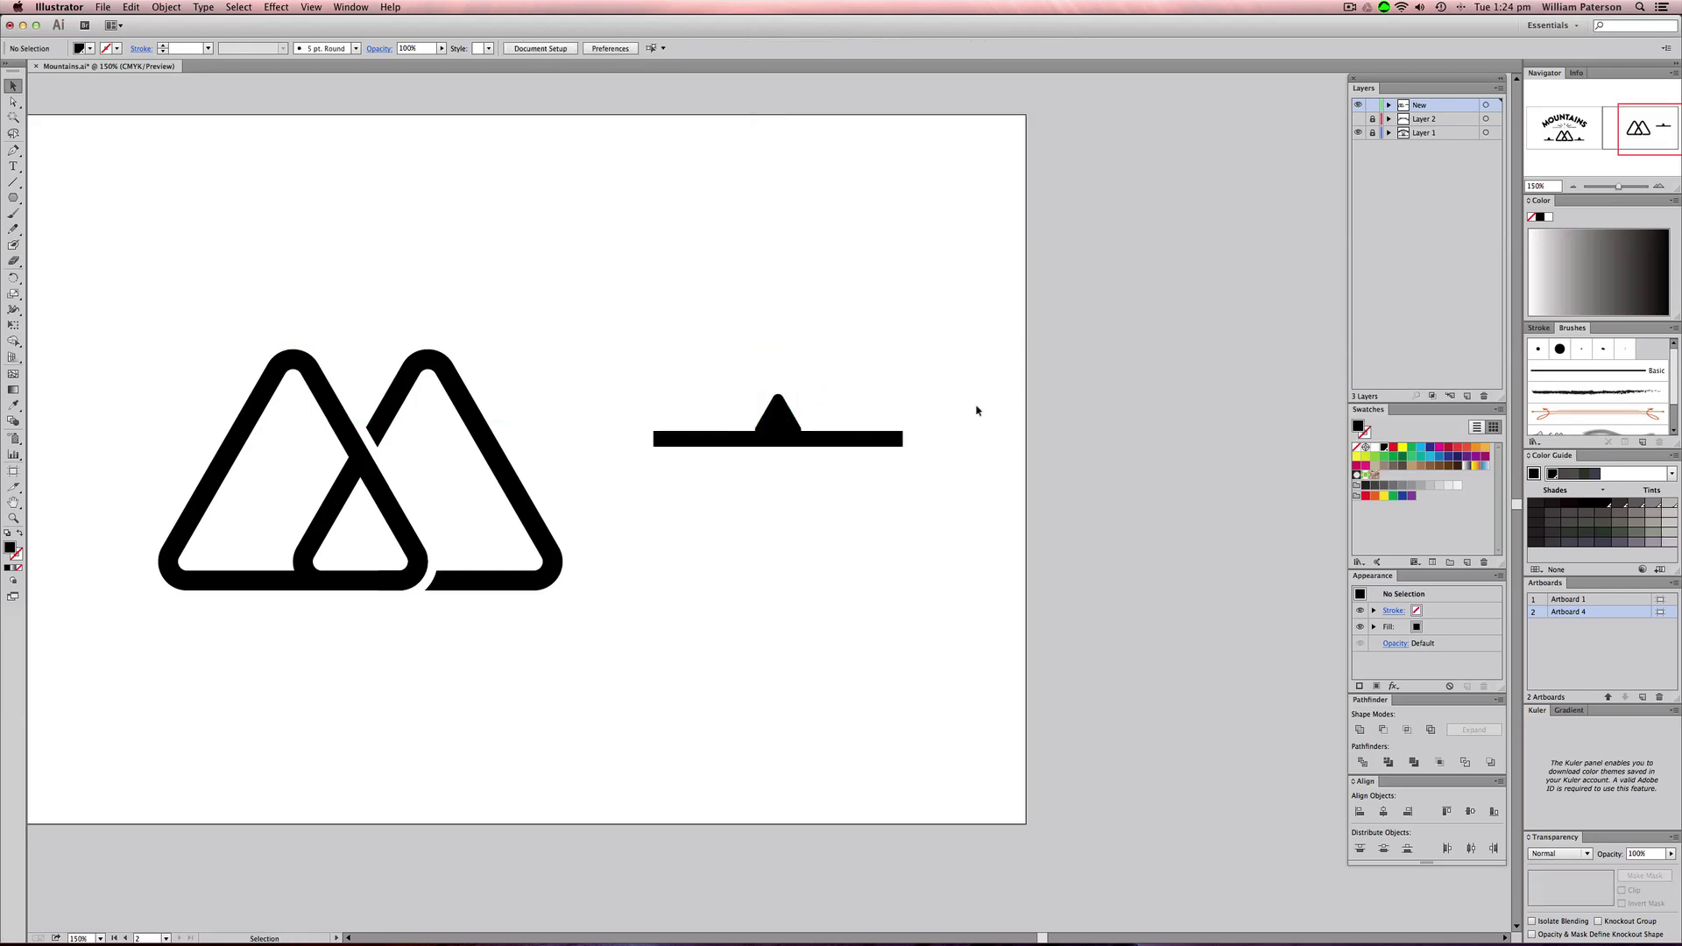
# - Nudge the small triangle down into the bar and enlarge it proportionally to about 63 by 57 px around its horizontal centre
pyautogui.moveTo(808, 375); pyautogui.dragTo(765, 416)
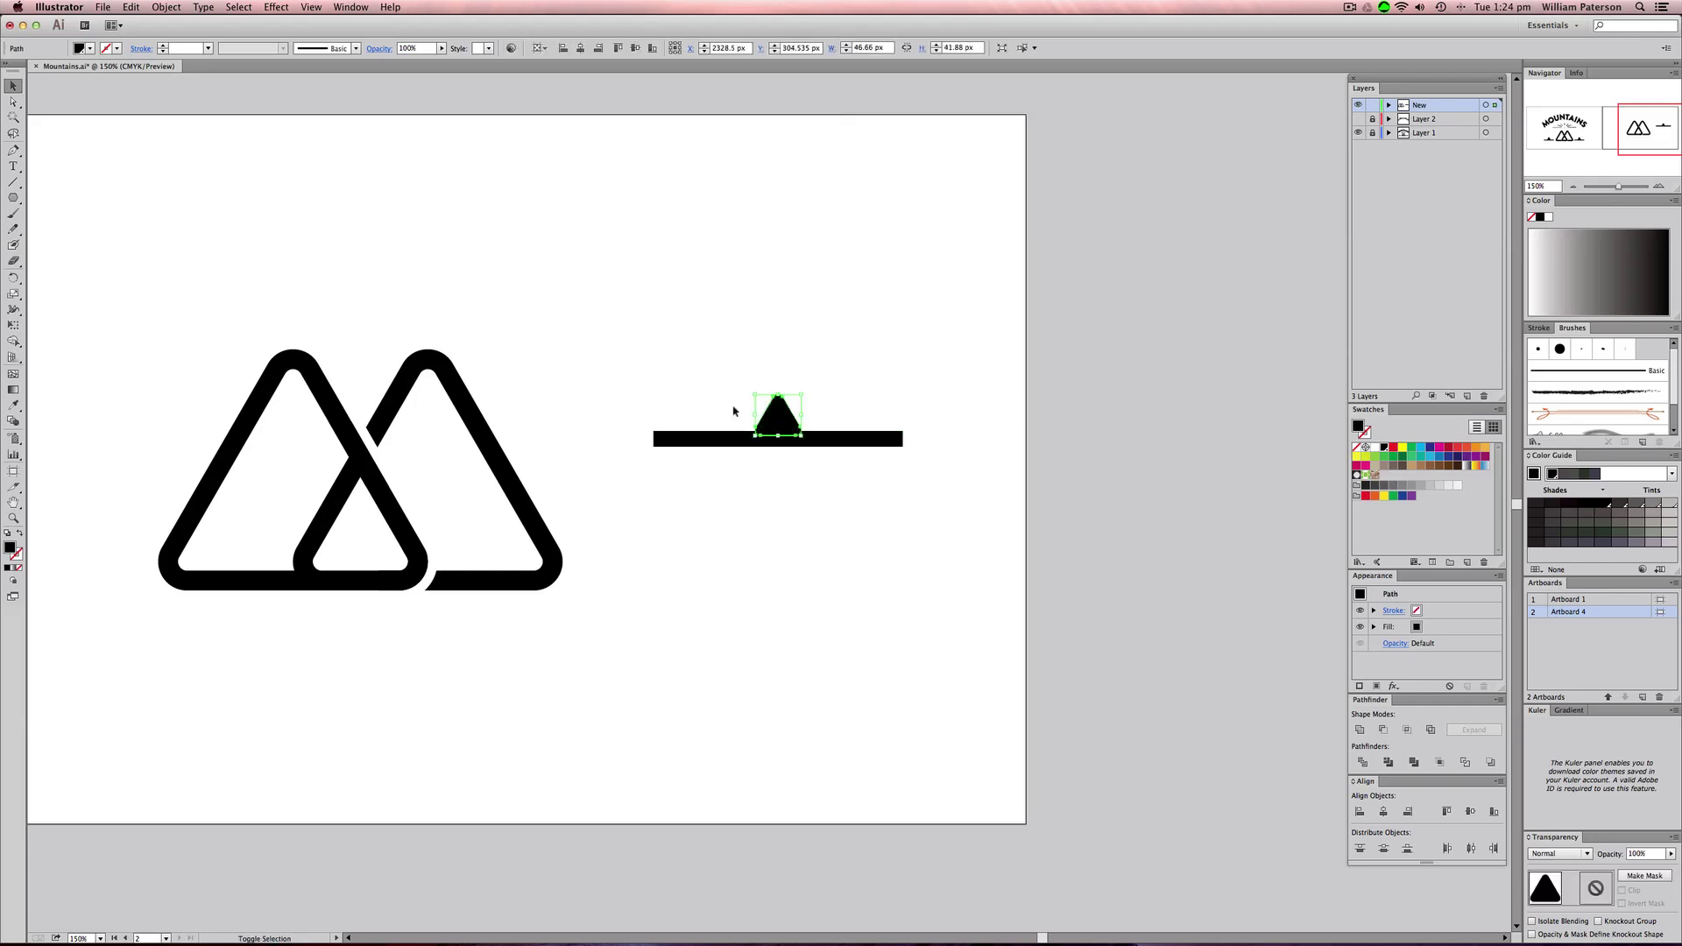
pyautogui.press('Down')
pyautogui.press('Down')
pyautogui.press('Down')
pyautogui.press('Down')
pyautogui.press('Down')
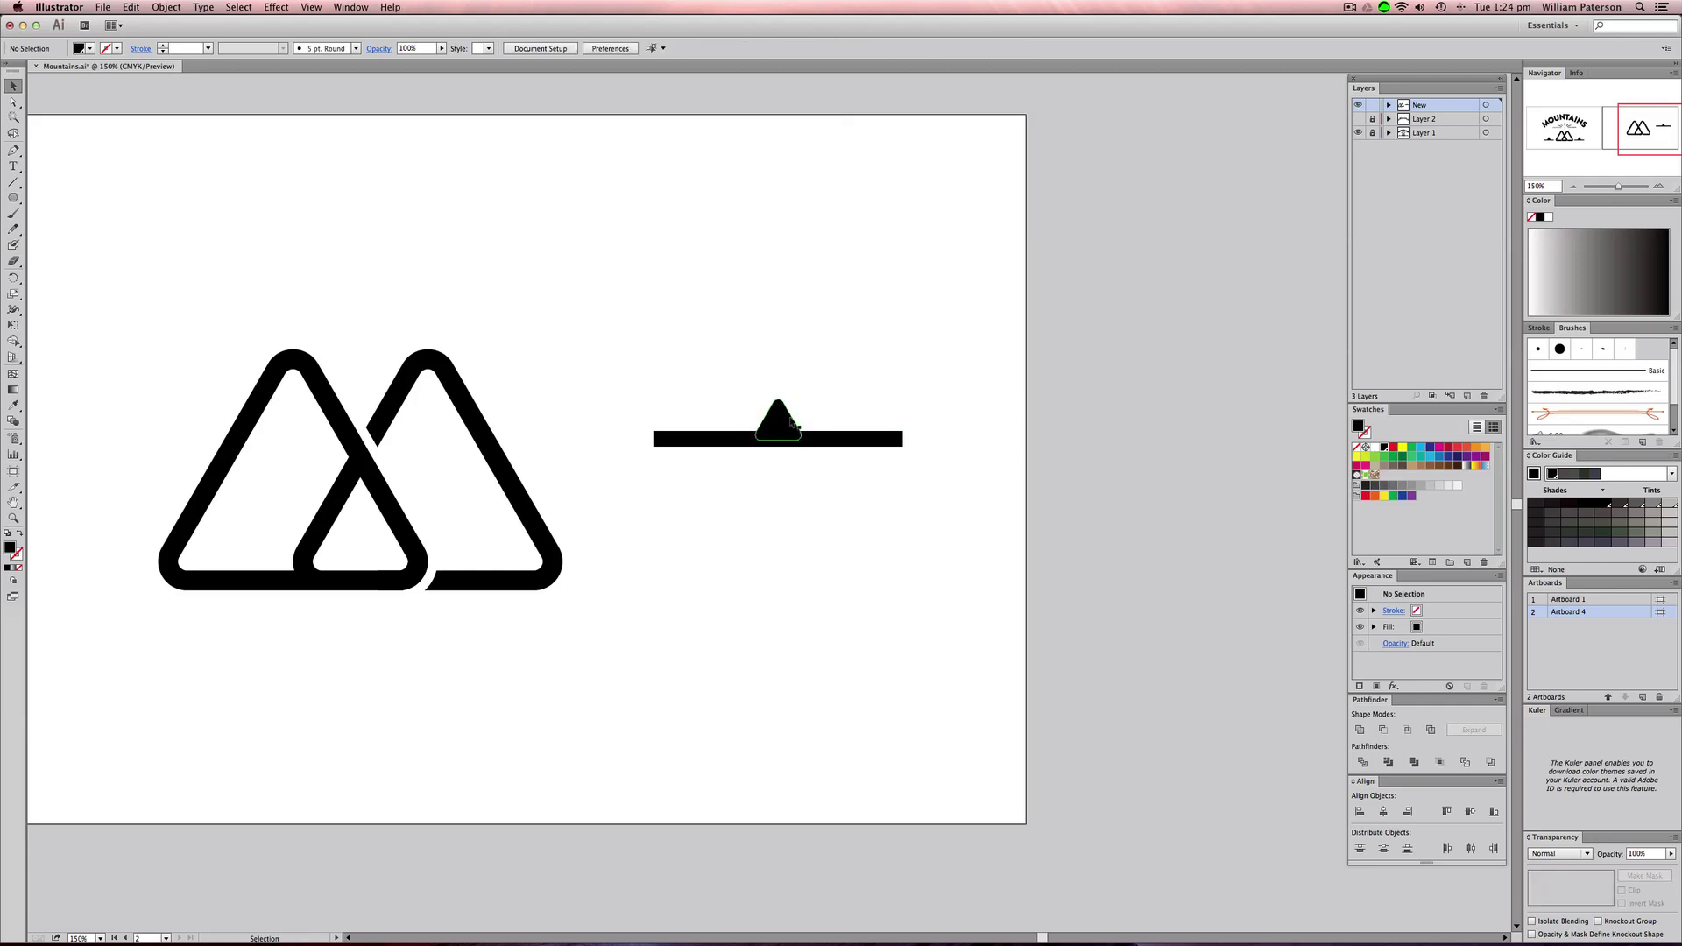
pyautogui.moveTo(807, 401); pyautogui.dragTo(812, 396)
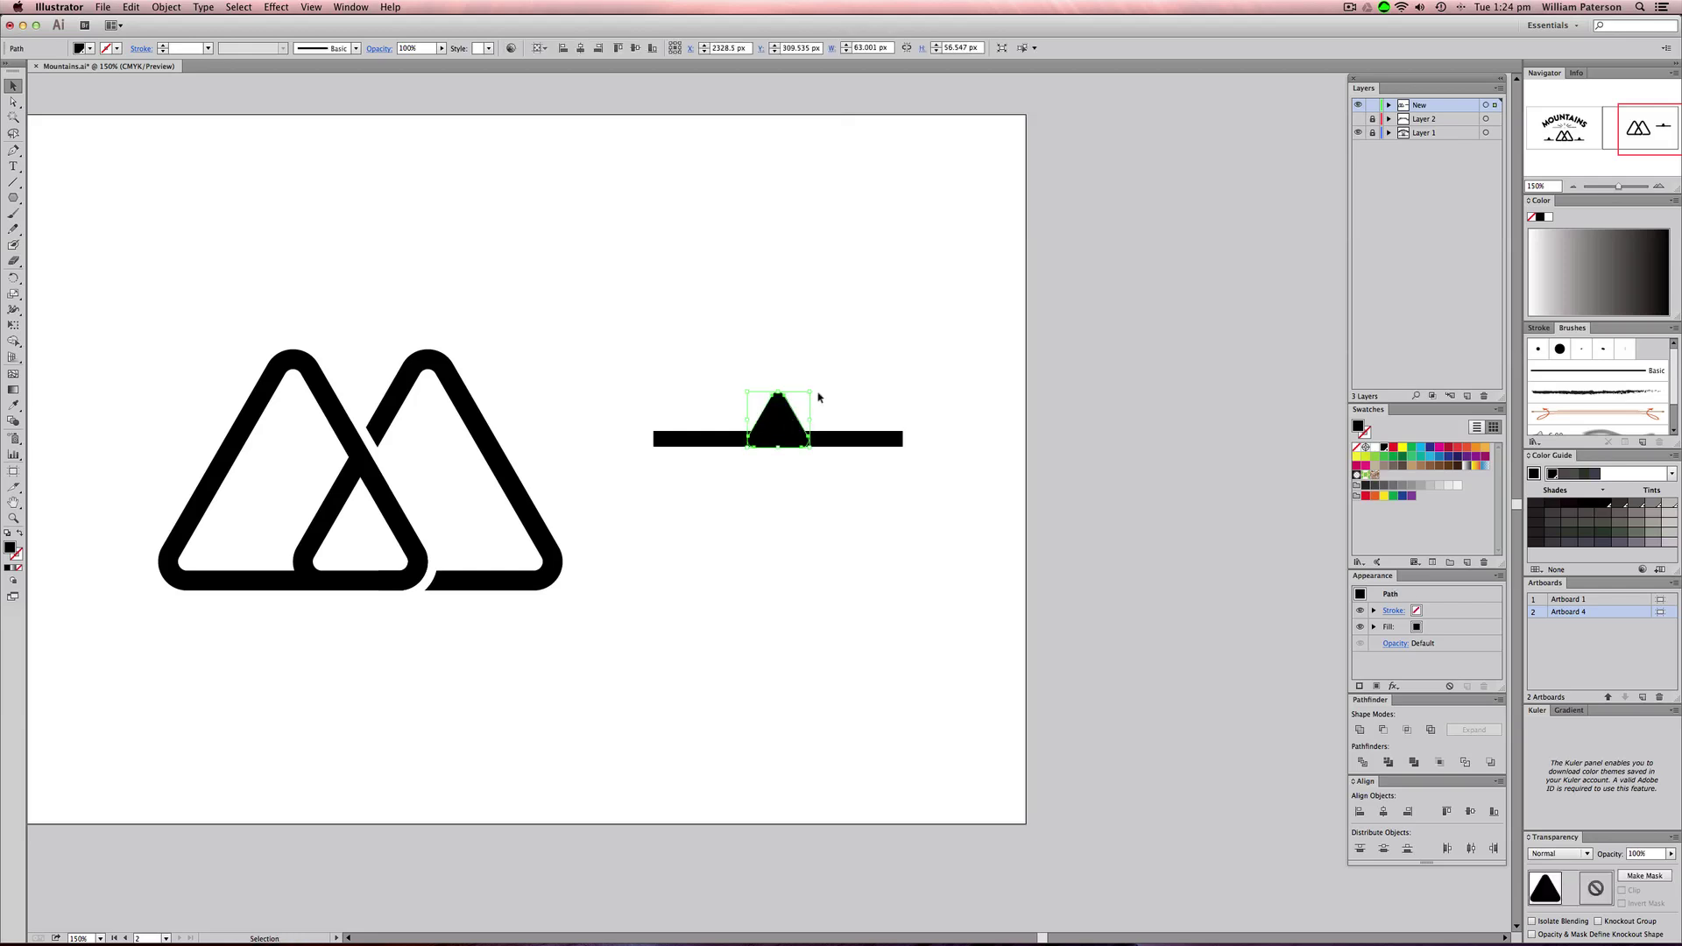
pyautogui.click(797, 591)
pyautogui.press('super+1')
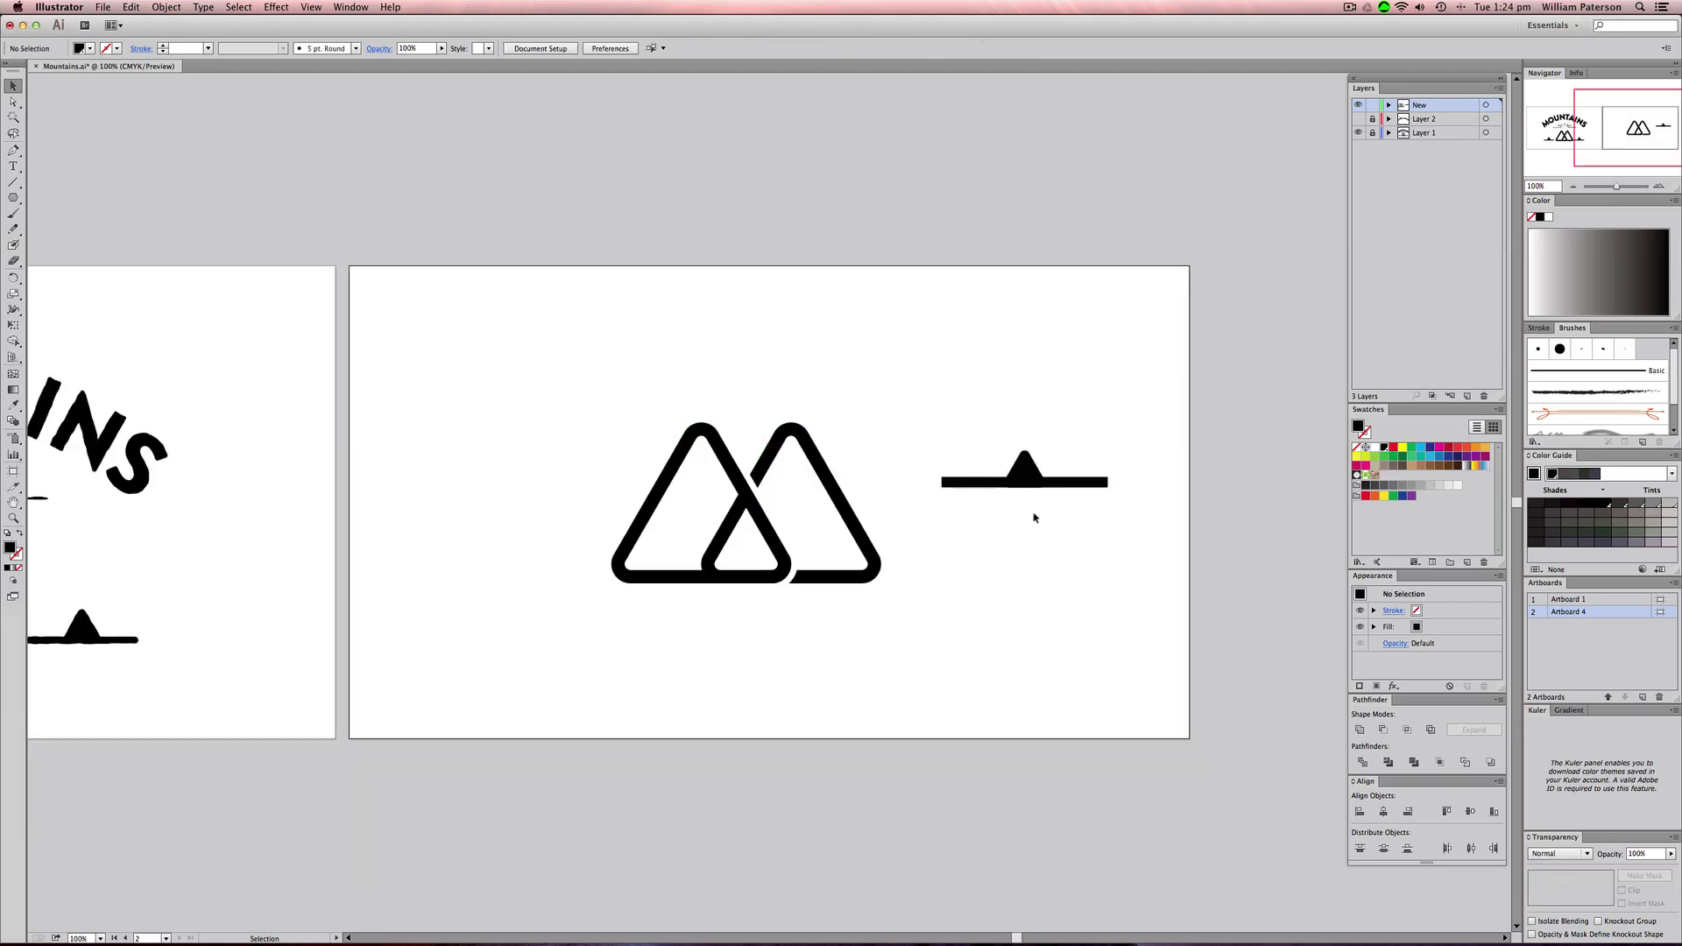
pyautogui.click(1043, 478)
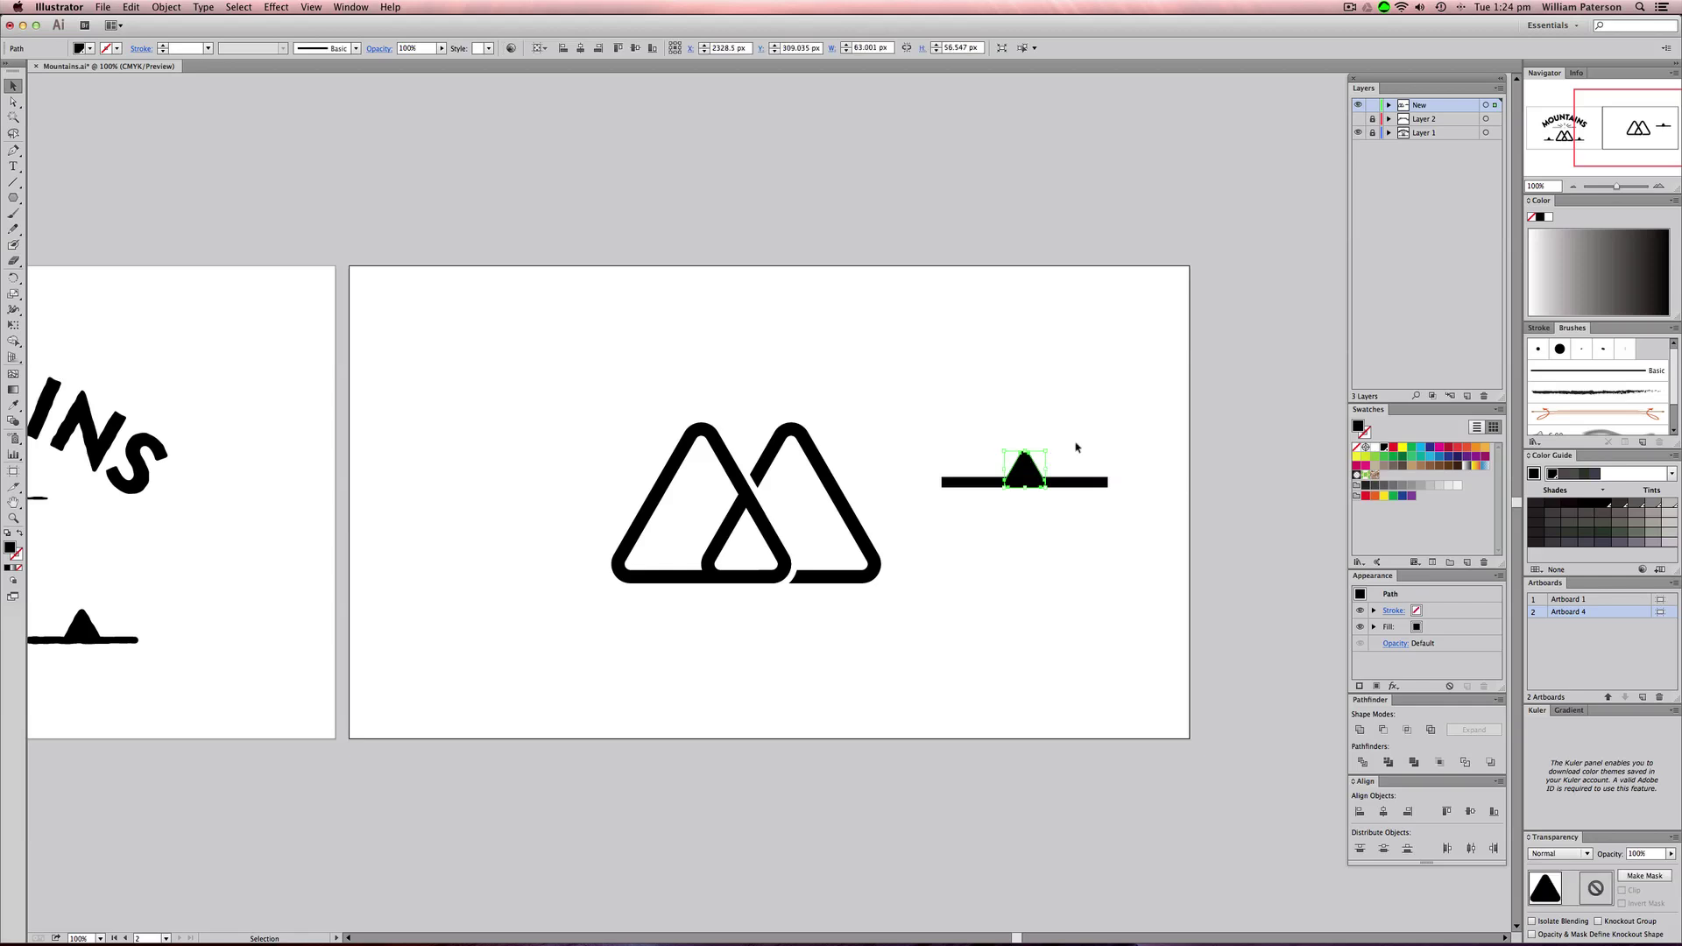
pyautogui.click(1147, 494)
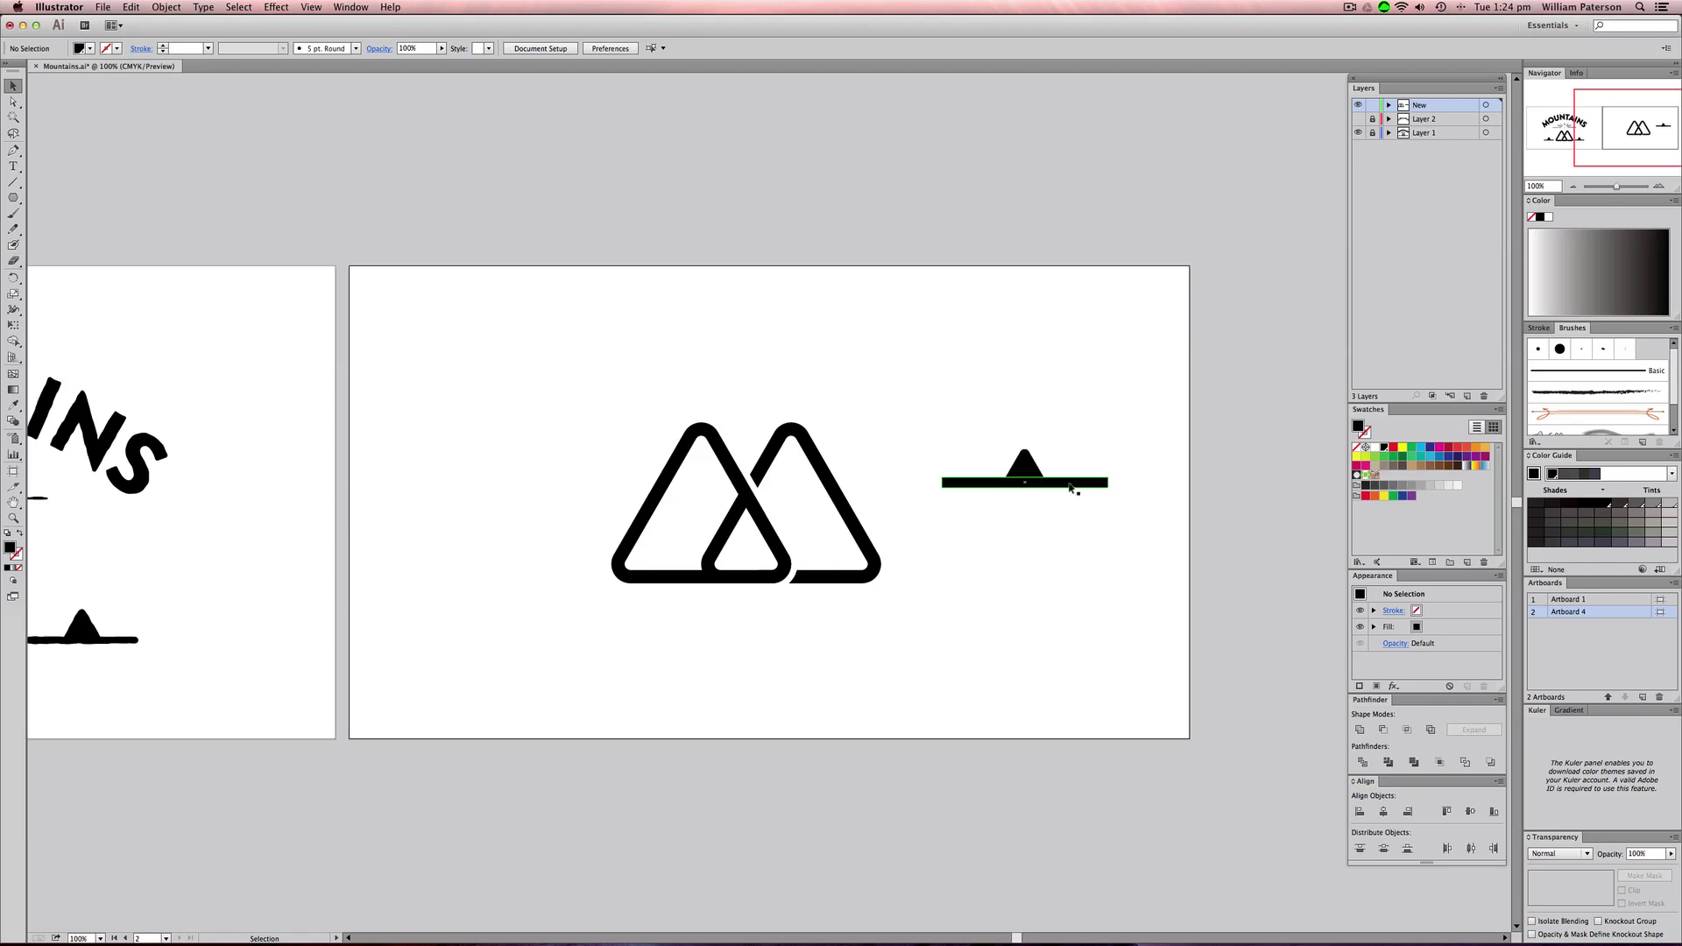
# - Try aligning the small triangle to the bar as key object by vertical and horizontal centres, and undo each alignment
pyautogui.press('z')
pyautogui.moveTo(1293, 416); pyautogui.dragTo(788, 578)
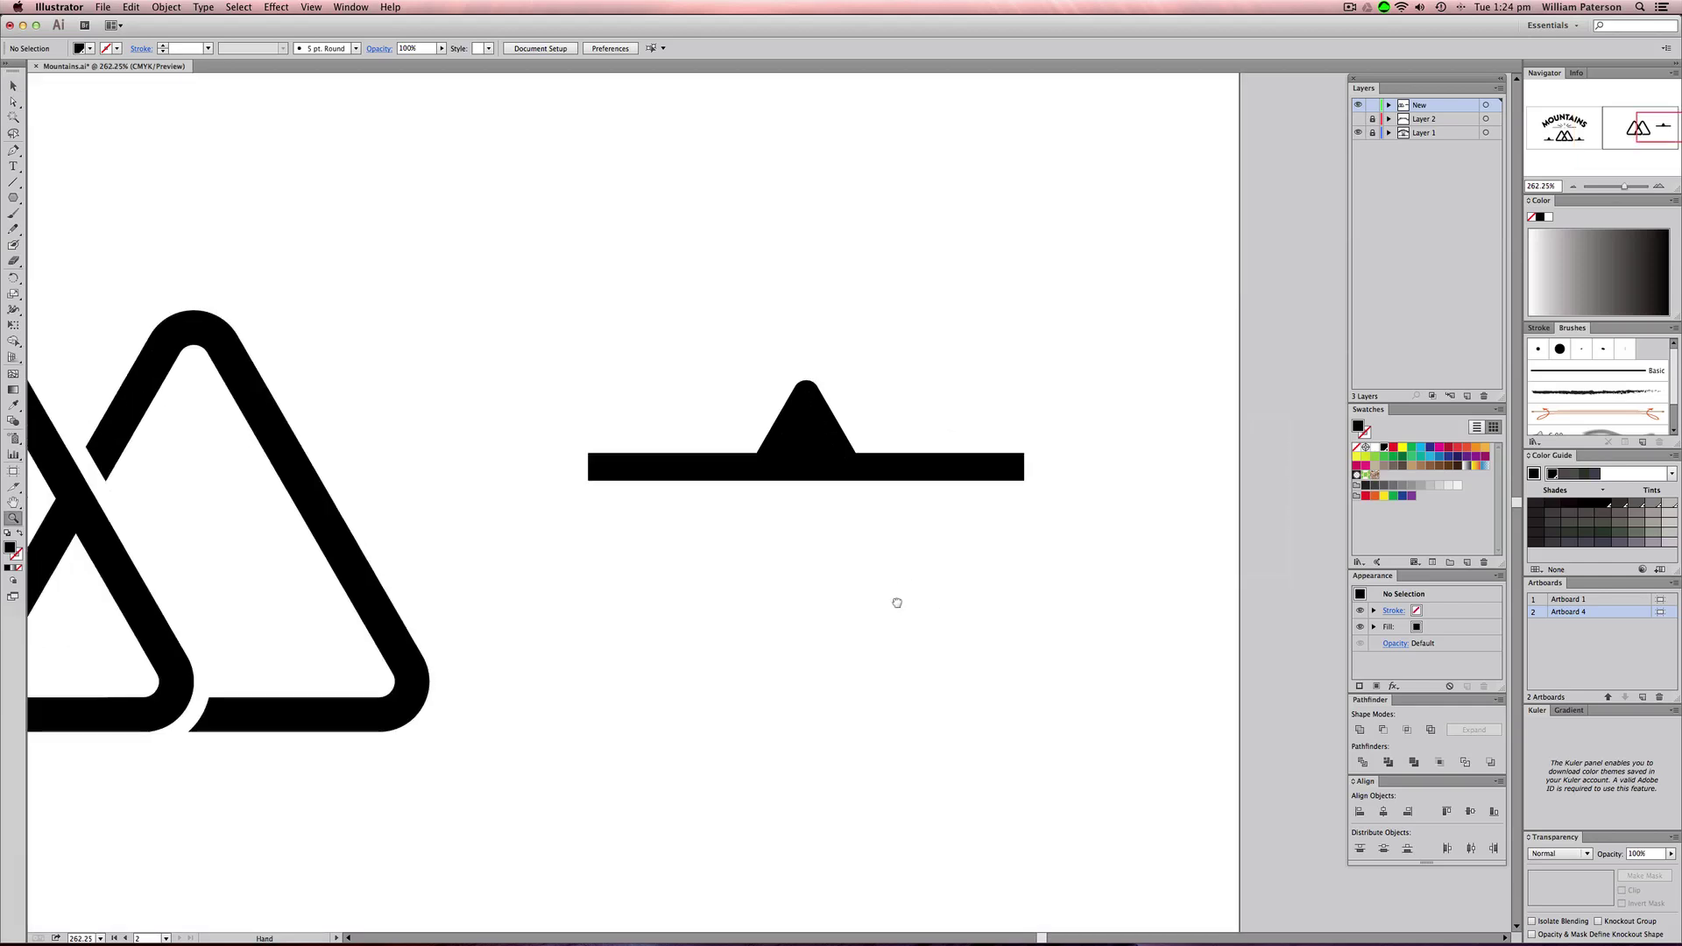
pyautogui.moveTo(897, 602); pyautogui.dragTo(823, 602)
pyautogui.press('v')
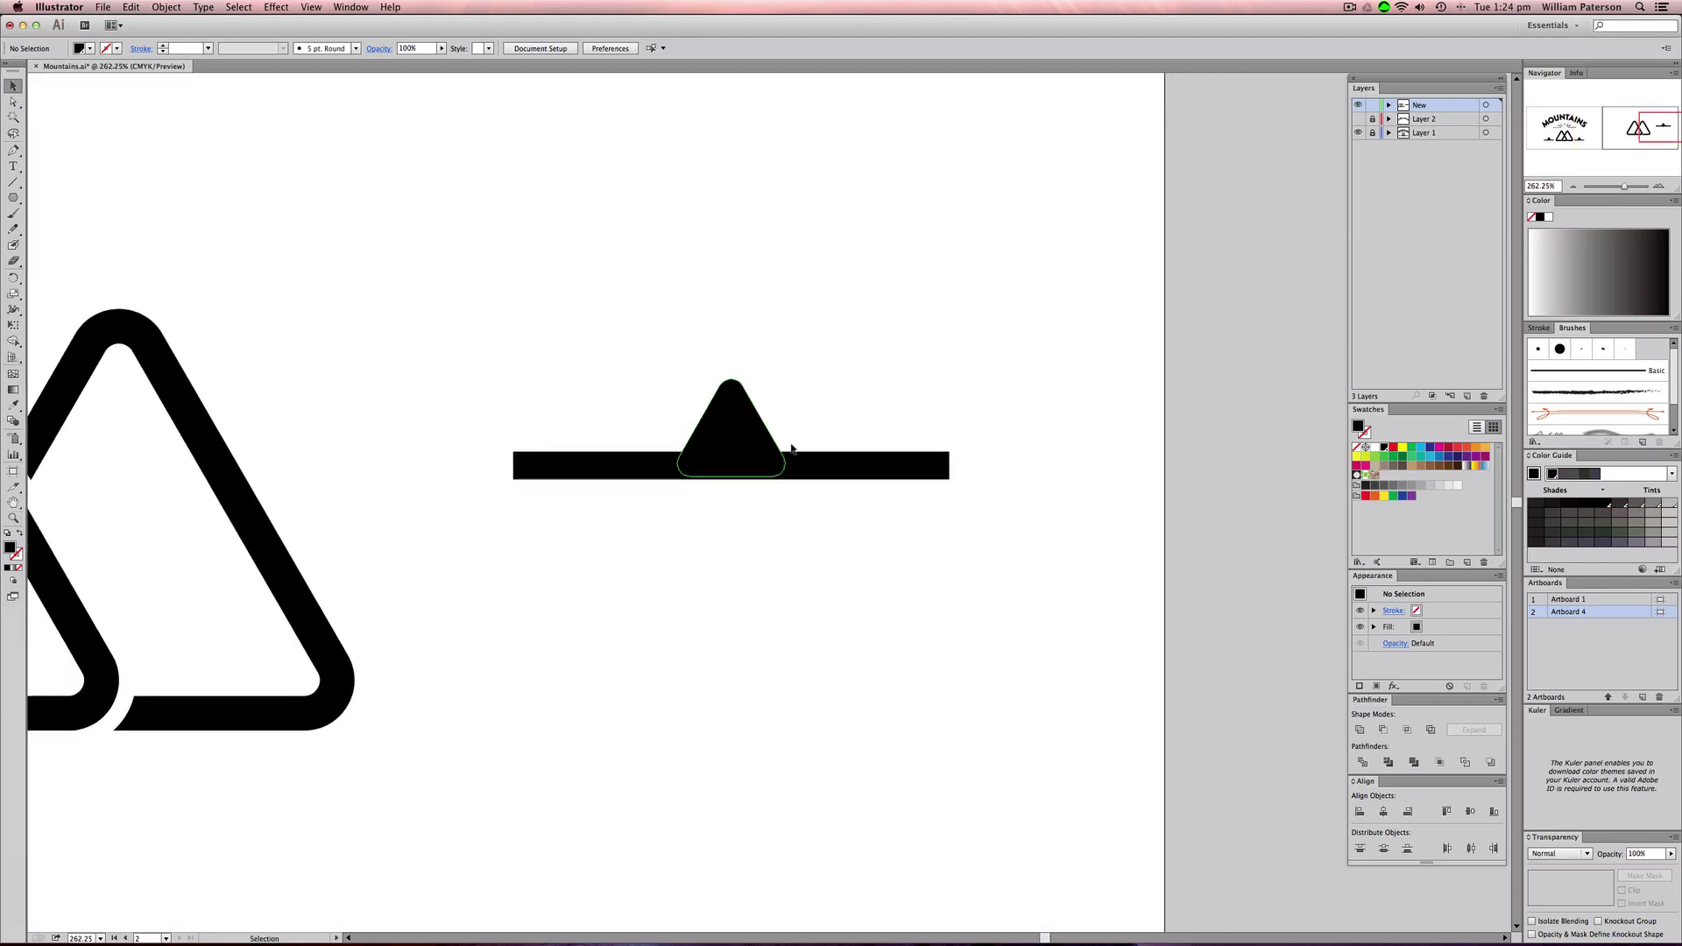
pyautogui.click(911, 474)
pyautogui.moveTo(888, 364); pyautogui.dragTo(449, 569)
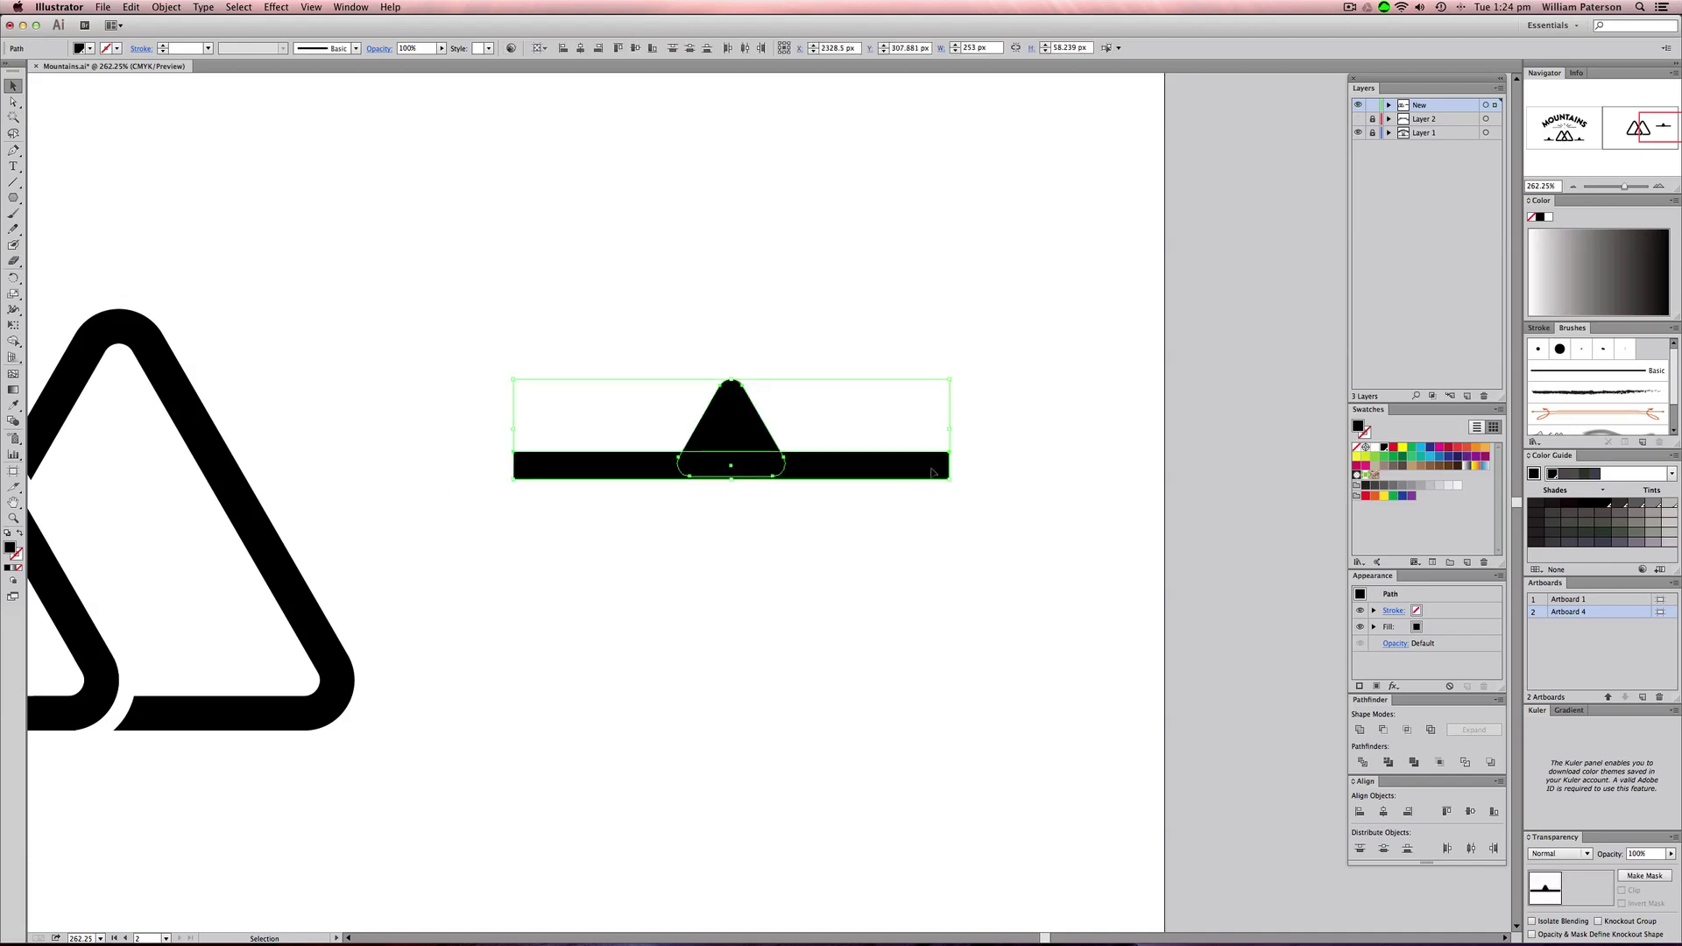
pyautogui.click(932, 473)
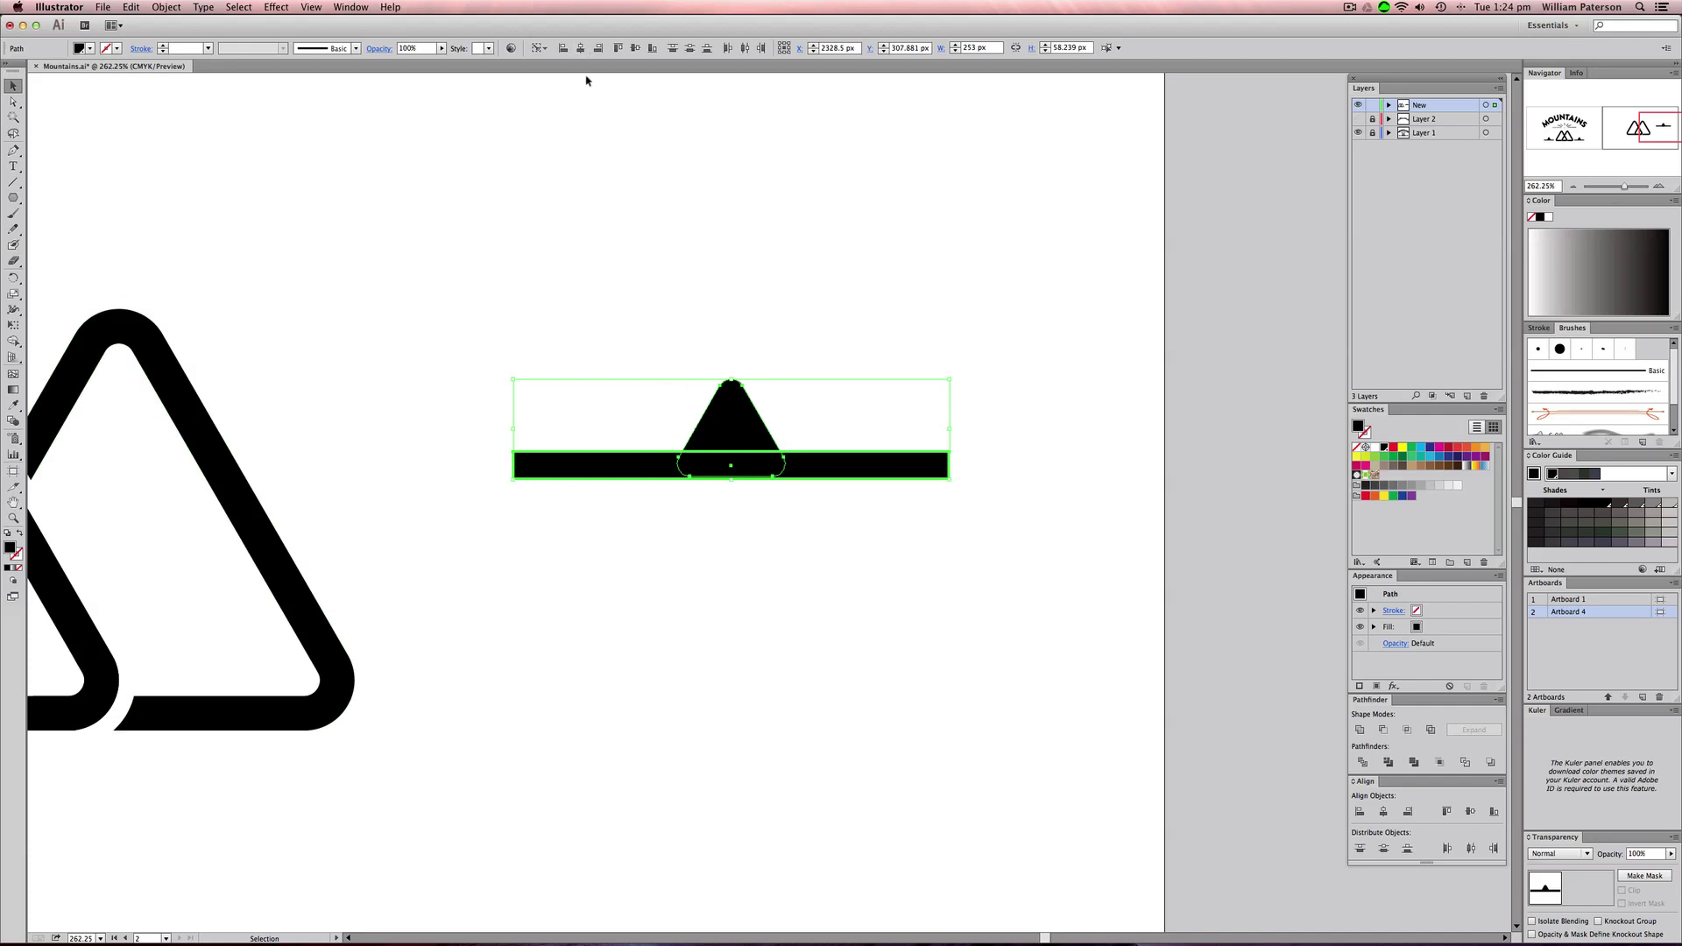
pyautogui.click(636, 49)
pyautogui.press('super+z')
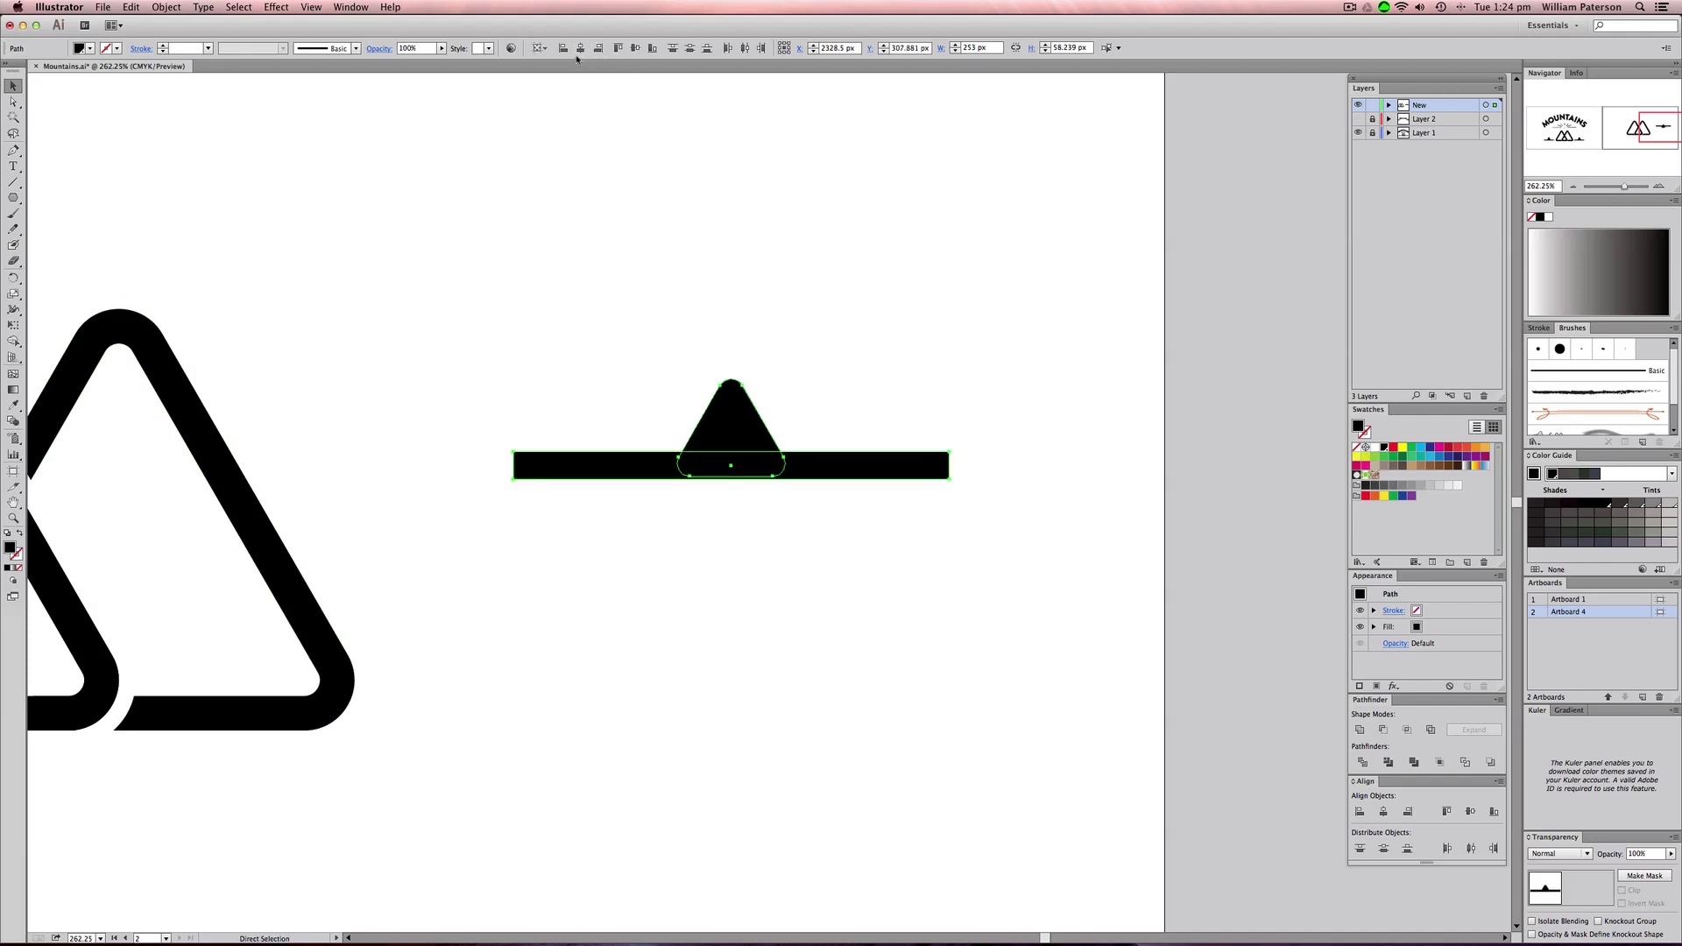
pyautogui.click(582, 48)
pyautogui.press('super+z')
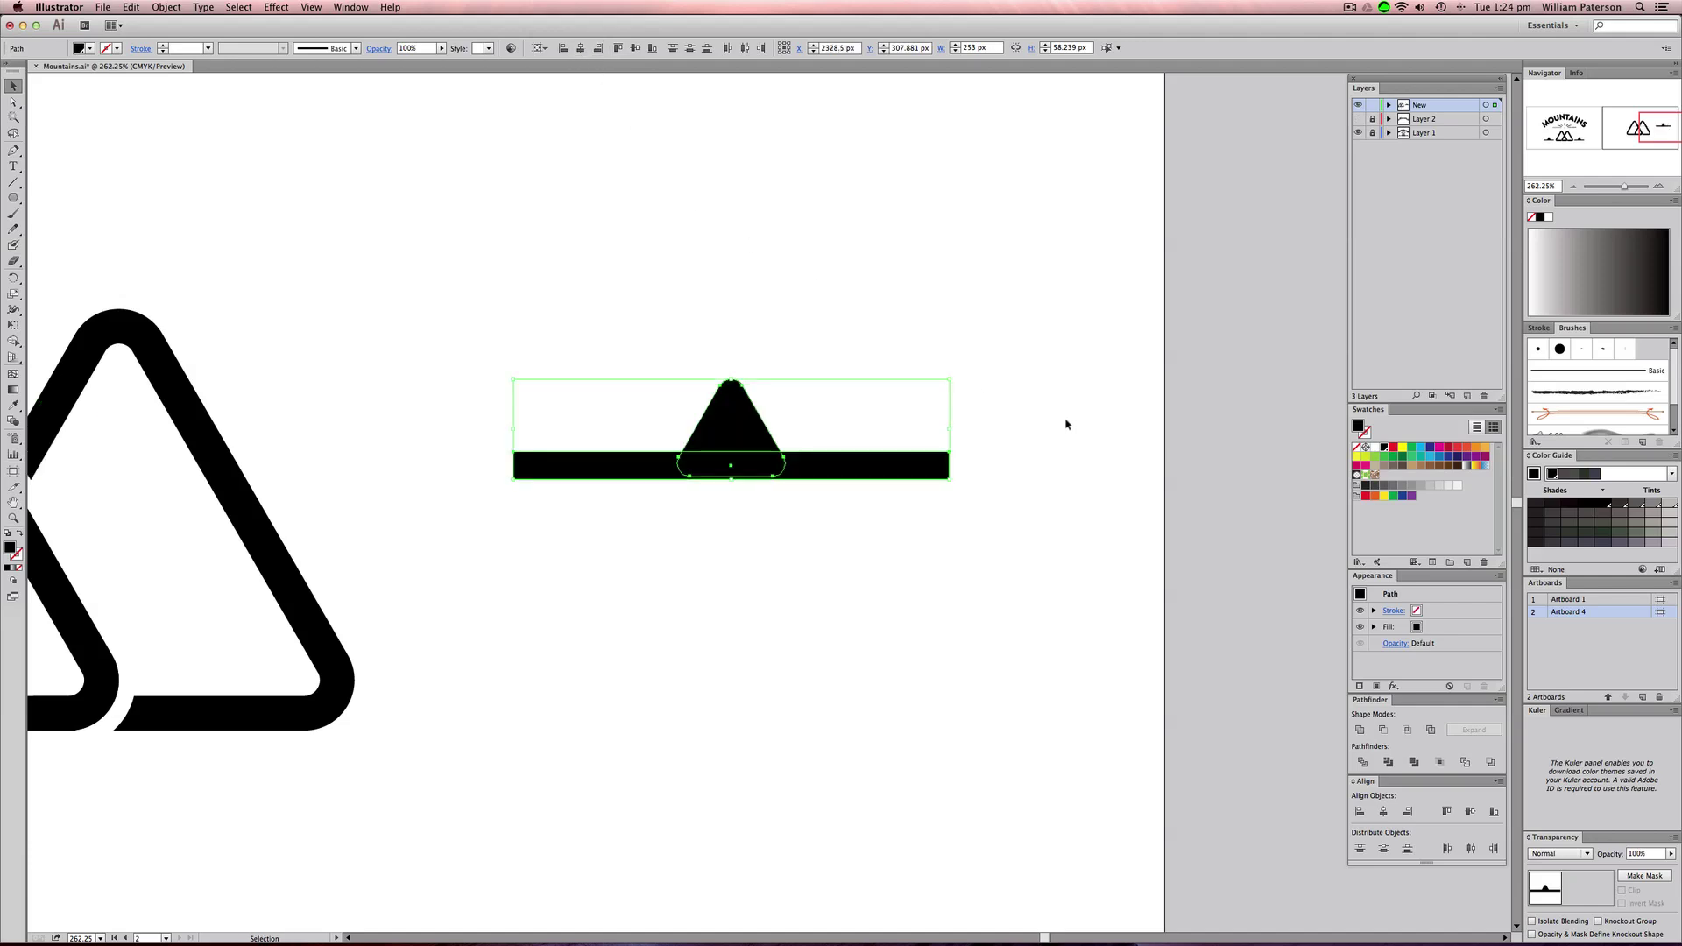
pyautogui.click(1066, 420)
pyautogui.moveTo(612, 552); pyautogui.dragTo(523, 580)
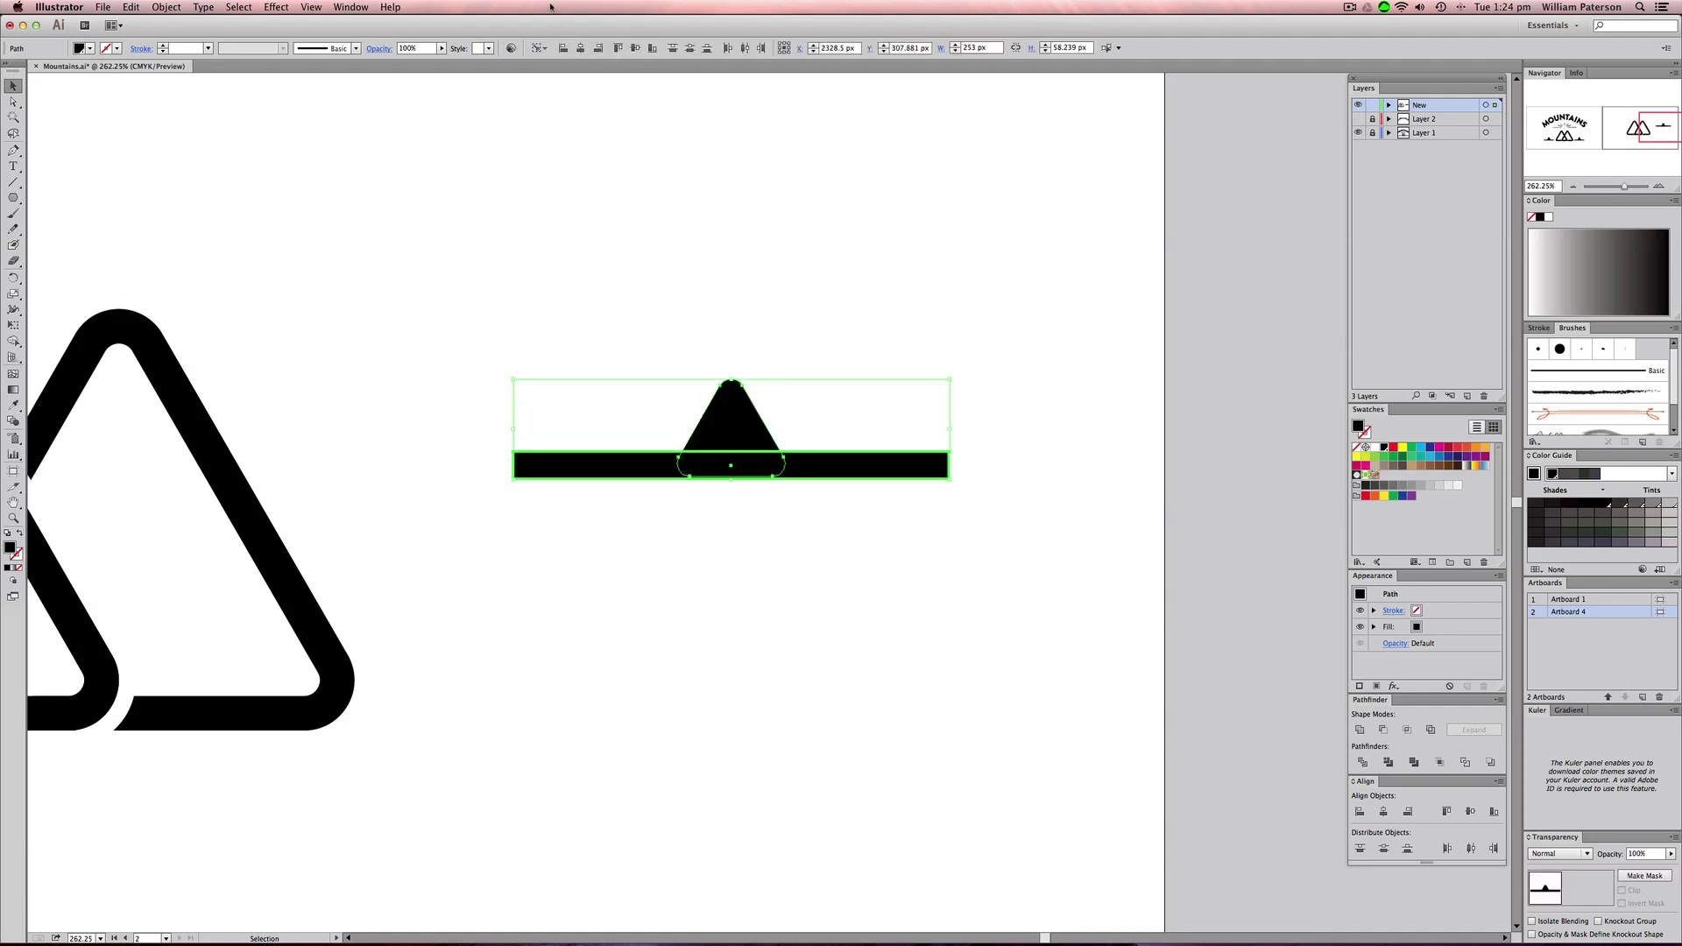
pyautogui.click(1145, 363)
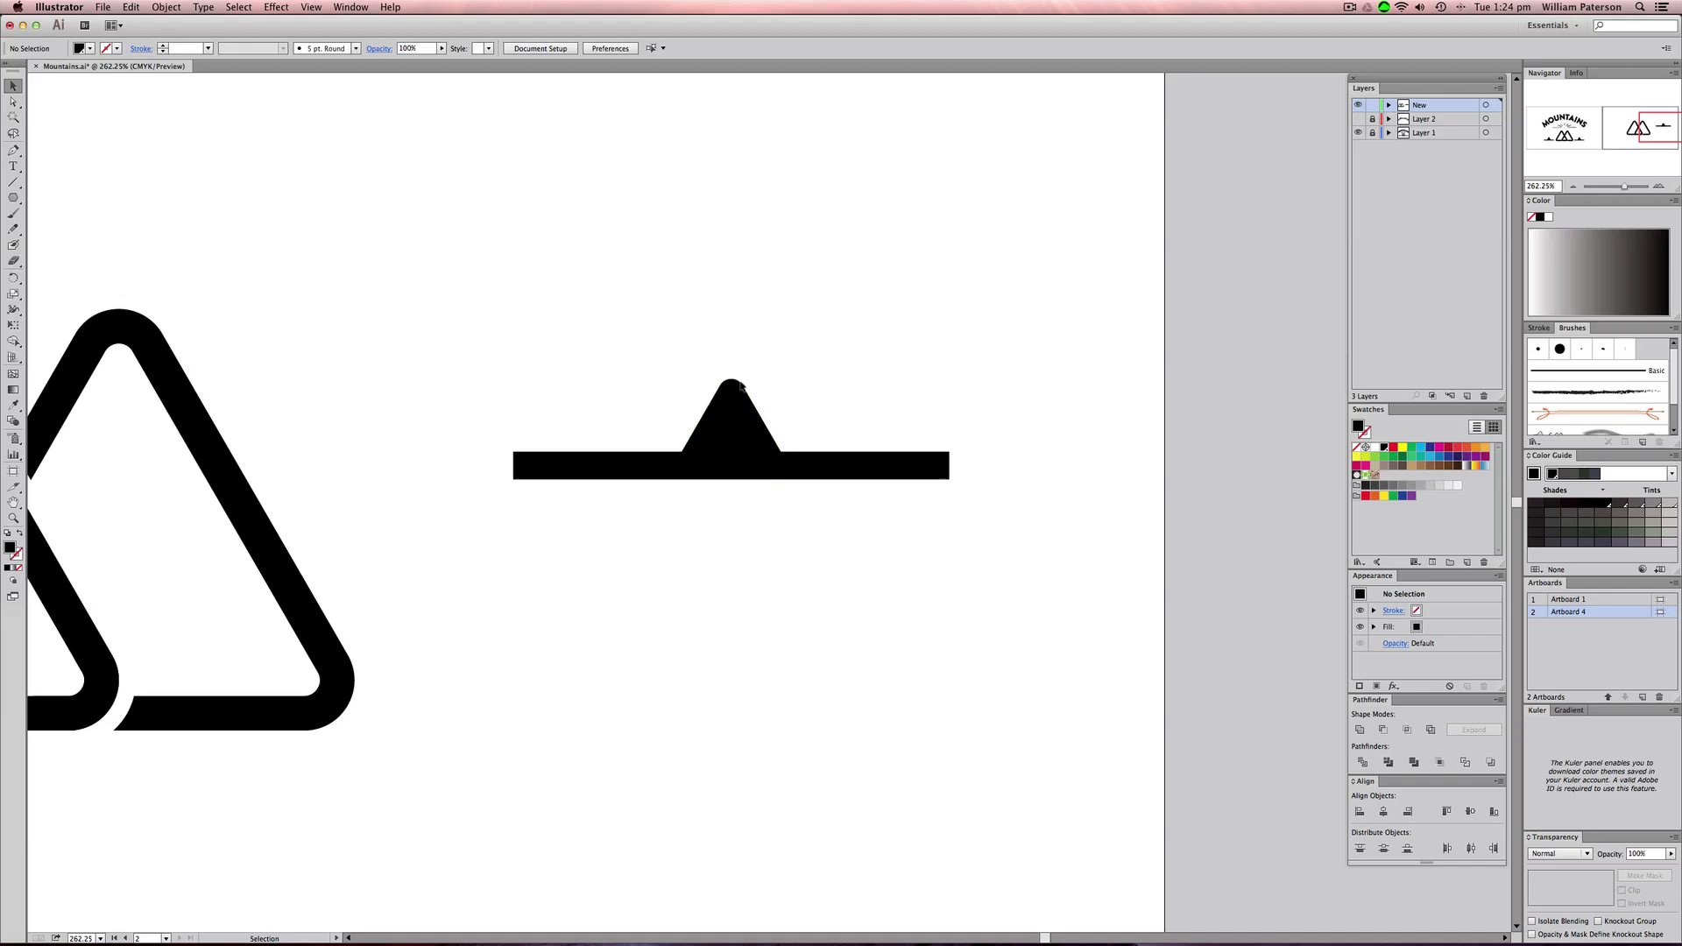
# - Unite the small triangle and the thin bar into a single shape
pyautogui.moveTo(879, 339); pyautogui.dragTo(581, 576)
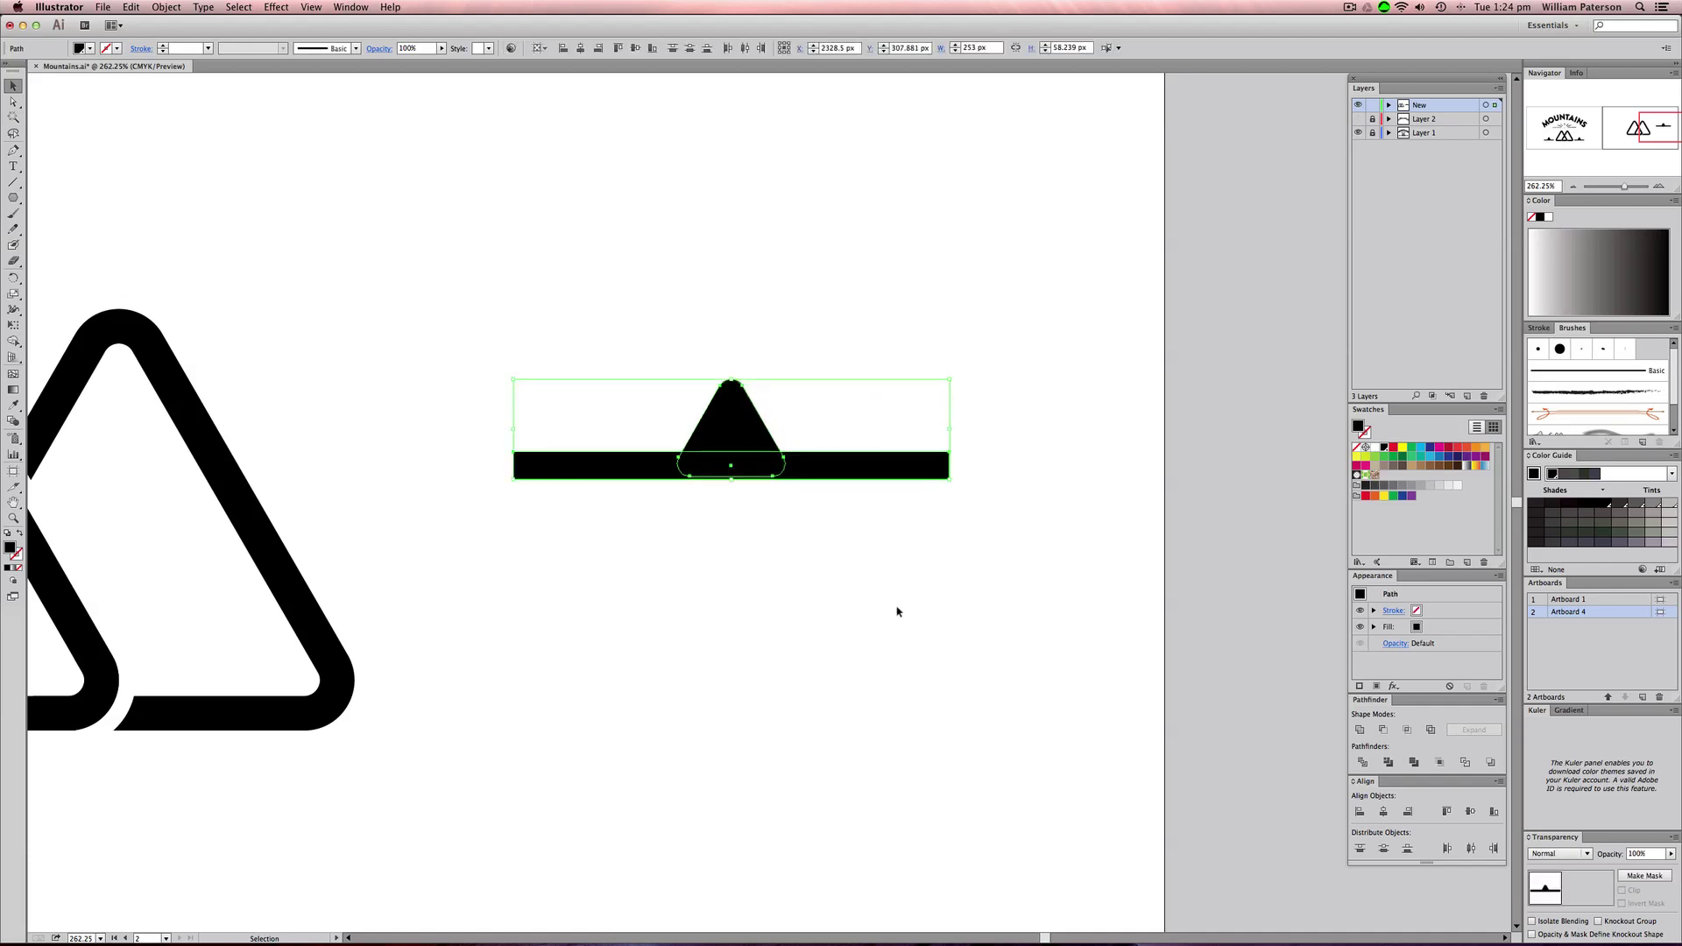
pyautogui.moveTo(988, 321); pyautogui.dragTo(536, 663)
pyautogui.click(1360, 730)
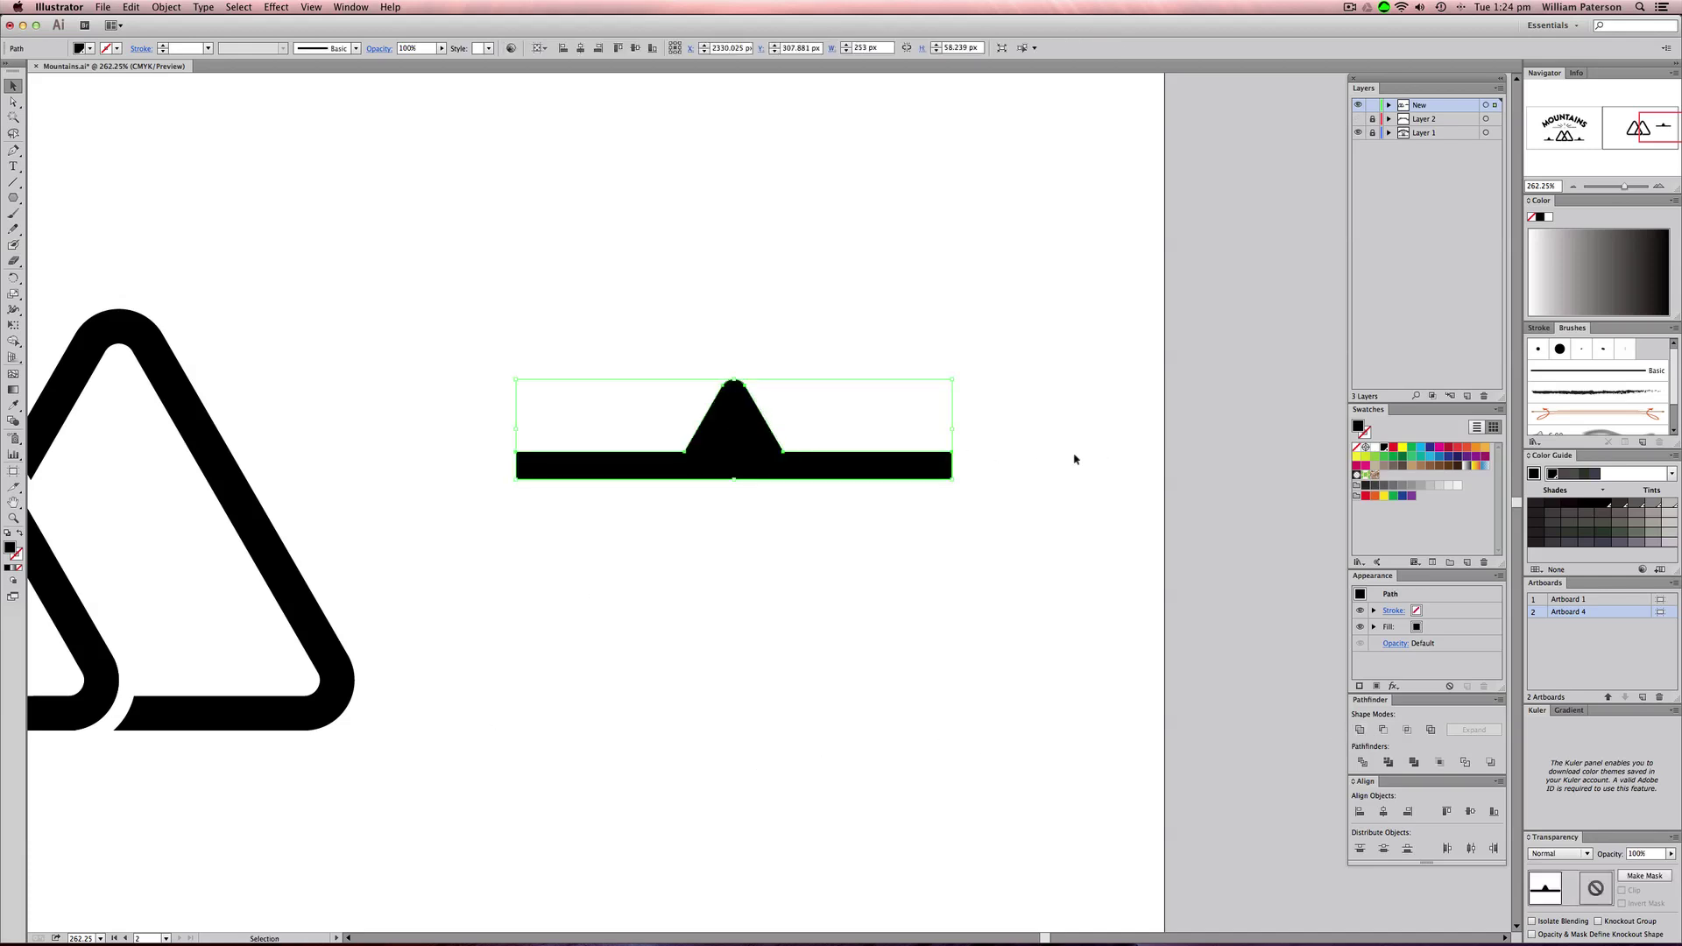
# - Round the corners at both ends of the united shape's bar with a radius of about 8 px
pyautogui.press('z')
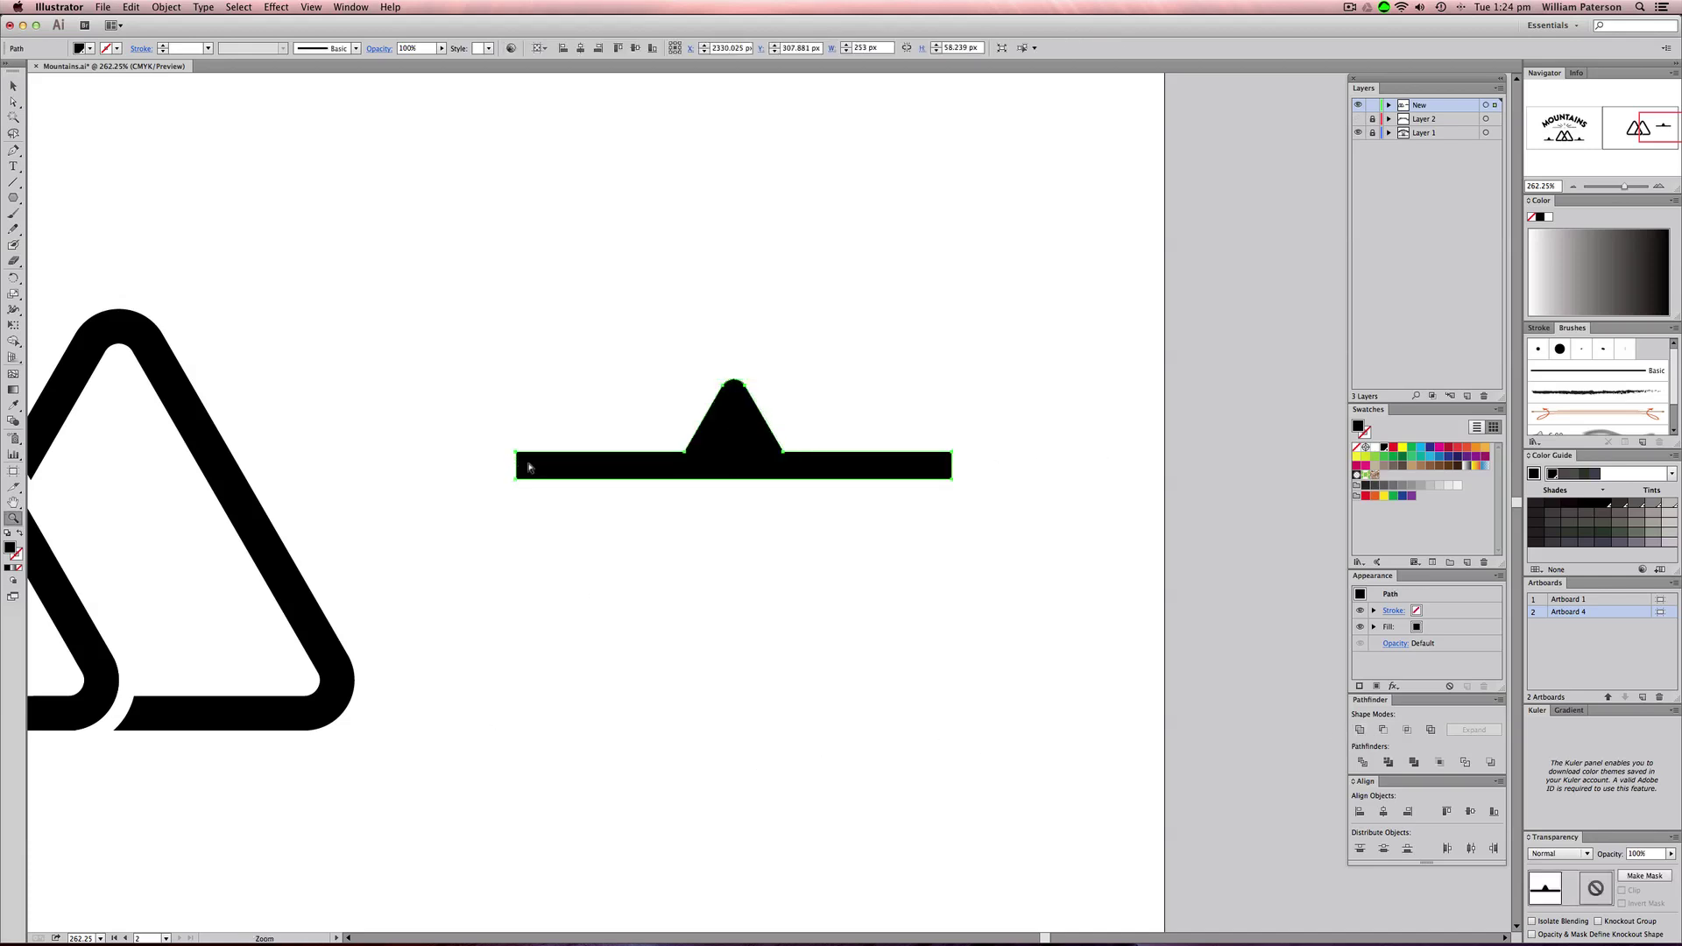
pyautogui.press('a')
pyautogui.moveTo(497, 449); pyautogui.dragTo(547, 462)
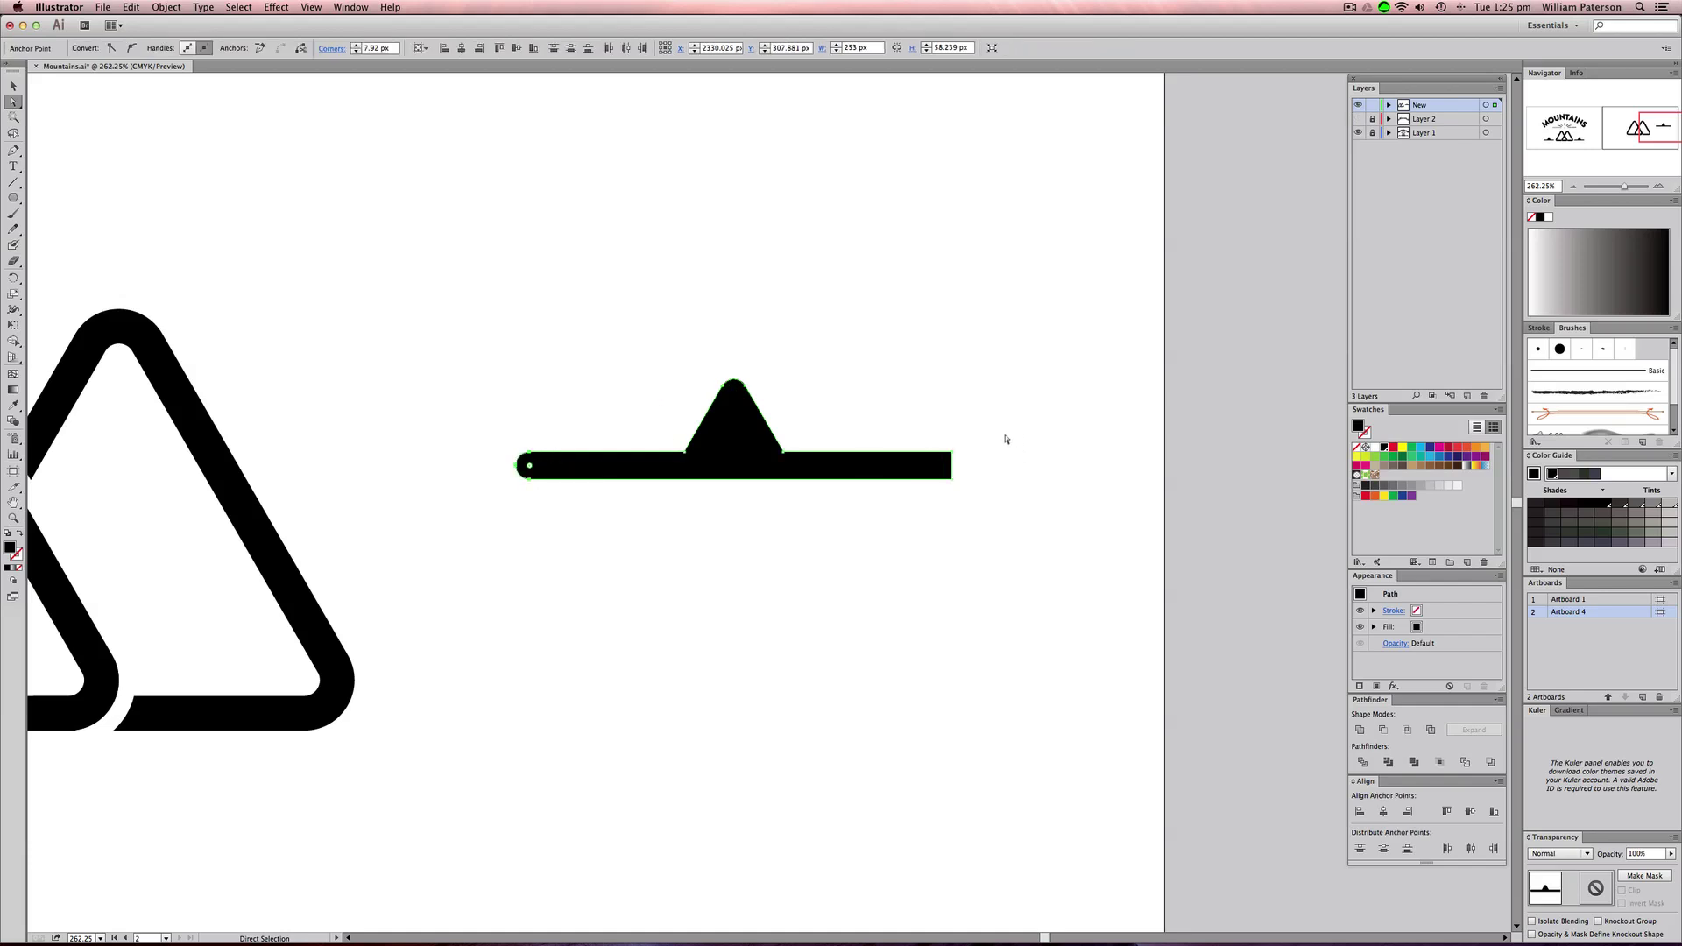
pyautogui.moveTo(1006, 438); pyautogui.dragTo(927, 466)
pyautogui.press('v')
pyautogui.click(1009, 461)
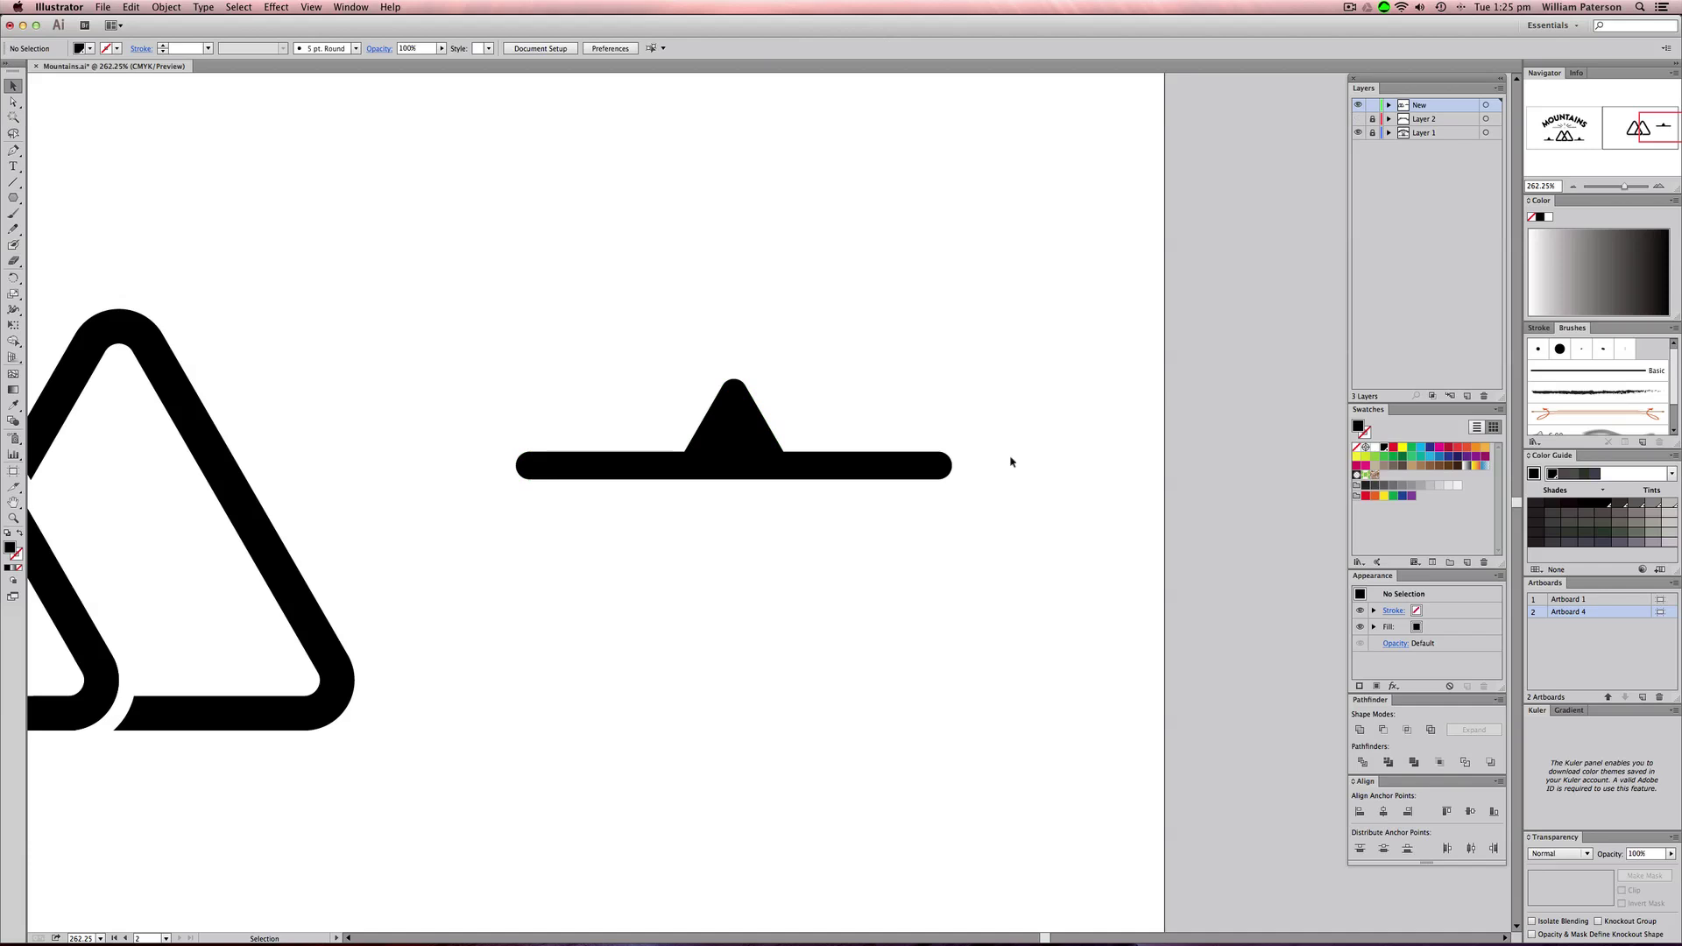
# - Move the small mountain ornament to the right of the interwoven triangles, level with their base, and place a copy on their left
pyautogui.press('super+1')
pyautogui.moveTo(1079, 484); pyautogui.dragTo(981, 619)
pyautogui.moveTo(713, 694)
pyautogui.mouseDown()
pyautogui.moveTo(755, 680)
pyautogui.moveTo(703, 698)
pyautogui.moveTo(723, 695)
pyautogui.mouseUp()
pyautogui.moveTo(982, 617); pyautogui.dragTo(530, 618)
pyautogui.click(859, 668)
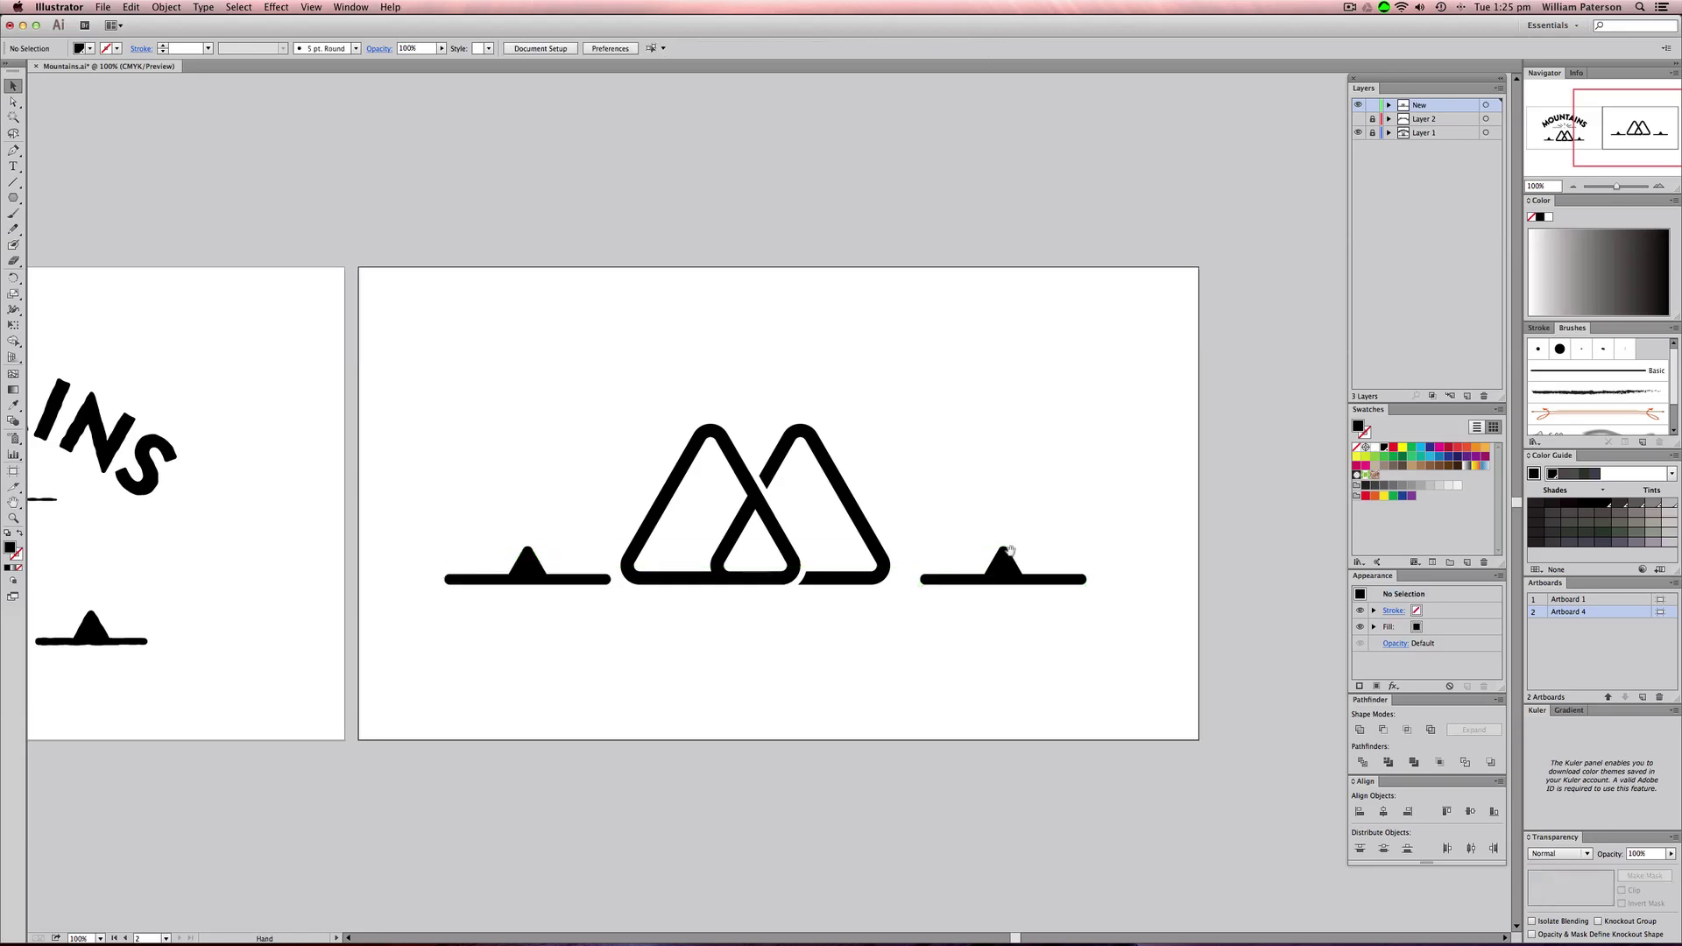
# - Try scaling the interwoven triangles and both side ornaments down together, and undo the scaling
pyautogui.moveTo(1123, 464); pyautogui.dragTo(586, 634)
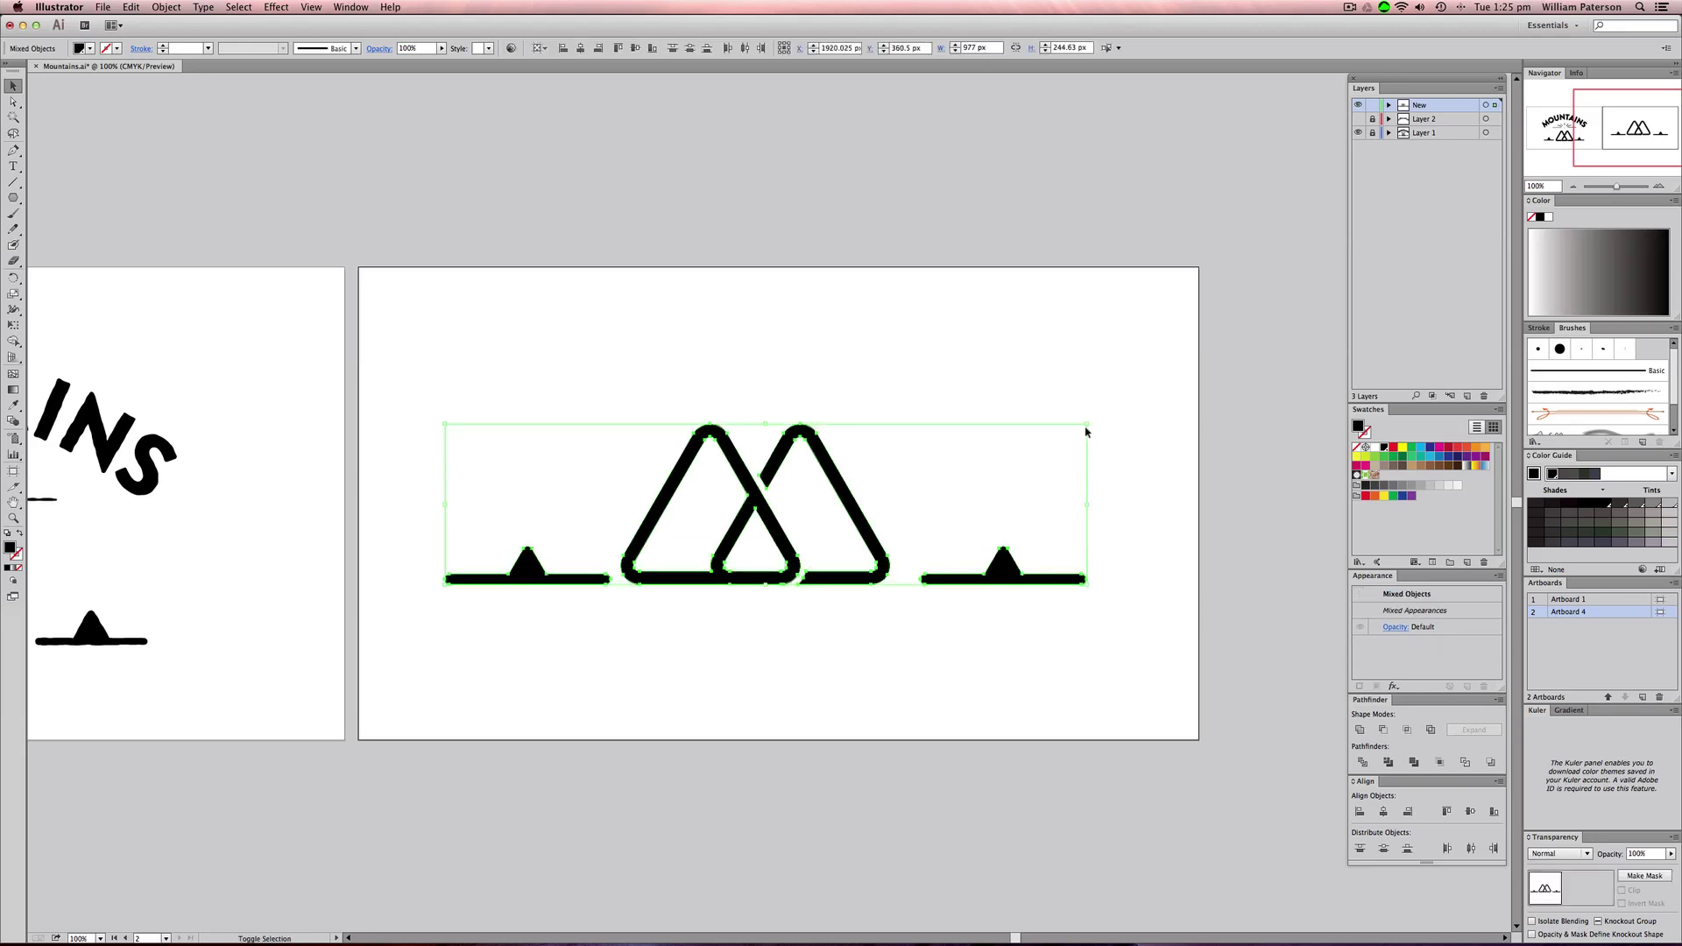
pyautogui.moveTo(1088, 426)
pyautogui.mouseDown()
pyautogui.moveTo(1067, 444)
pyautogui.moveTo(1075, 472)
pyautogui.moveTo(821, 557)
pyautogui.mouseUp()
pyautogui.press('cmd+z')
pyautogui.press('cmd+z')
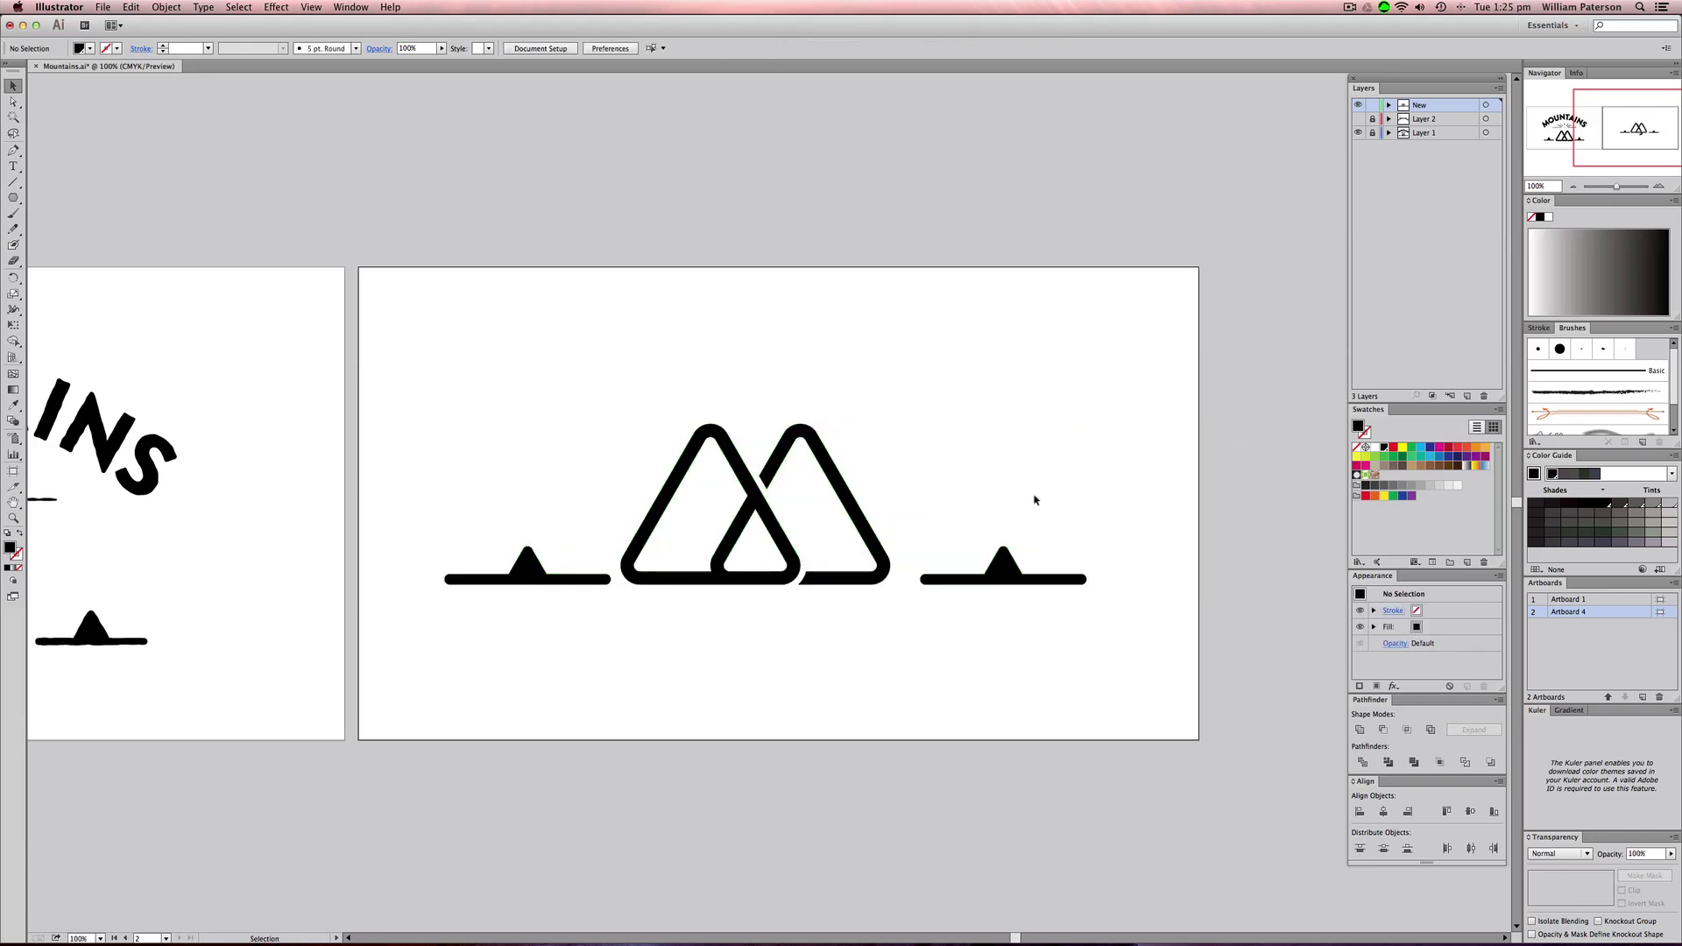
# - Scale the interwoven triangles and both side ornaments down together to about 546 px wide and move them clear of the stray fragments
pyautogui.moveTo(1211, 405); pyautogui.dragTo(549, 629)
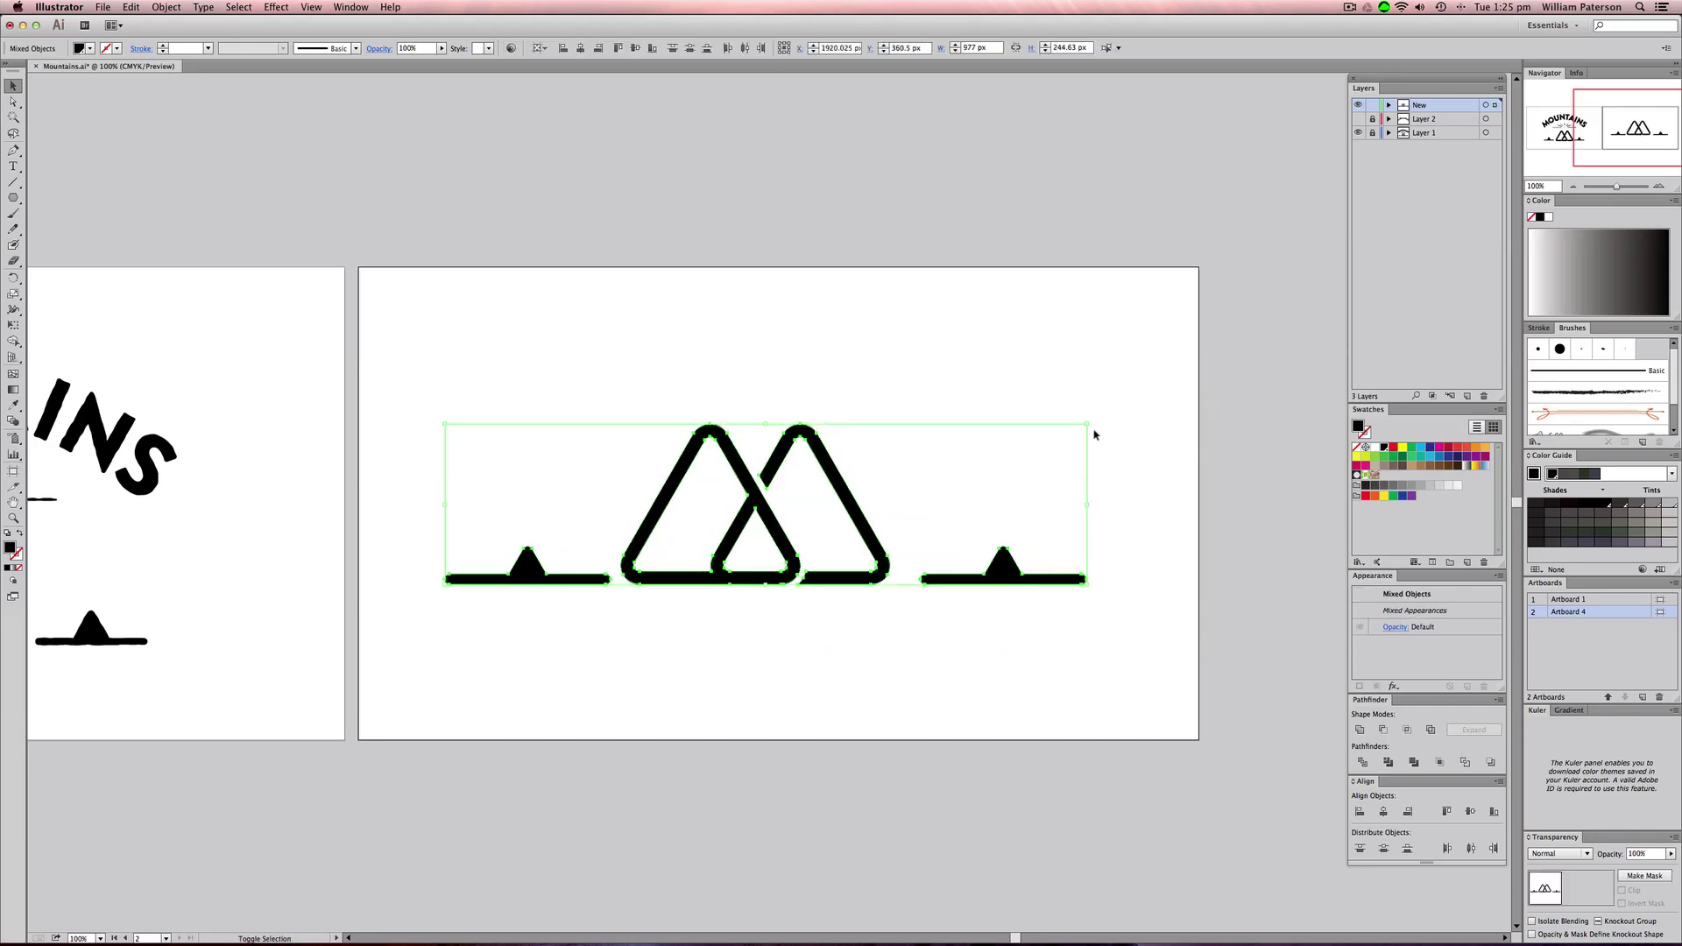
pyautogui.press('a')
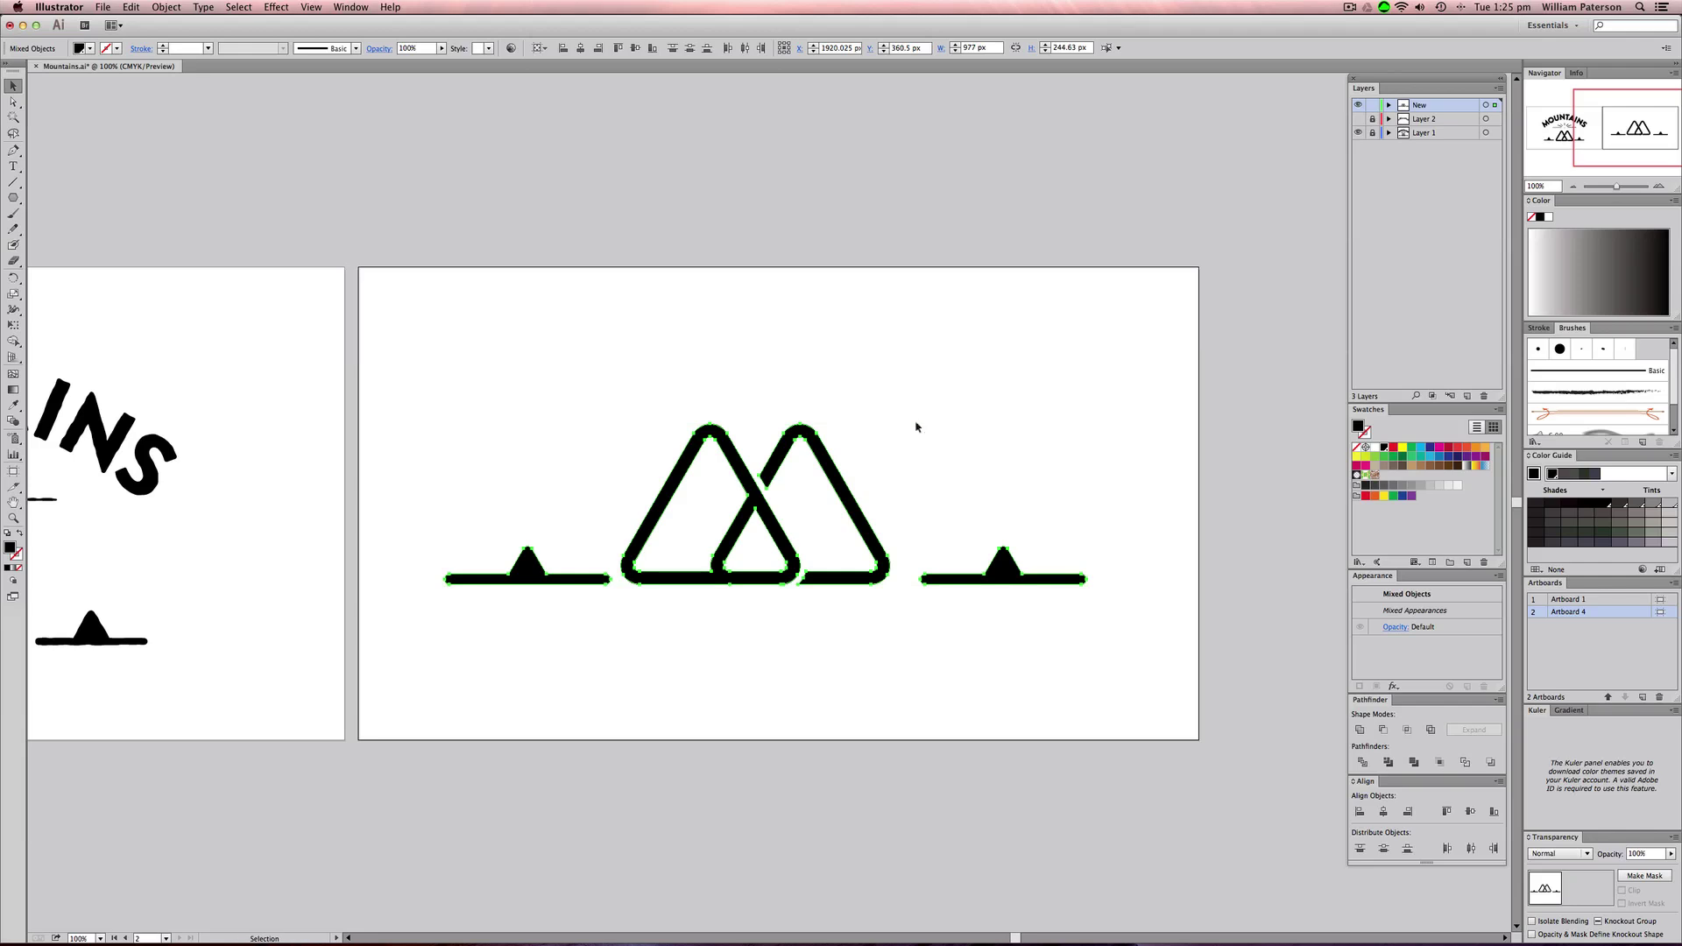
pyautogui.press('v')
pyautogui.moveTo(1085, 425); pyautogui.dragTo(1081, 427)
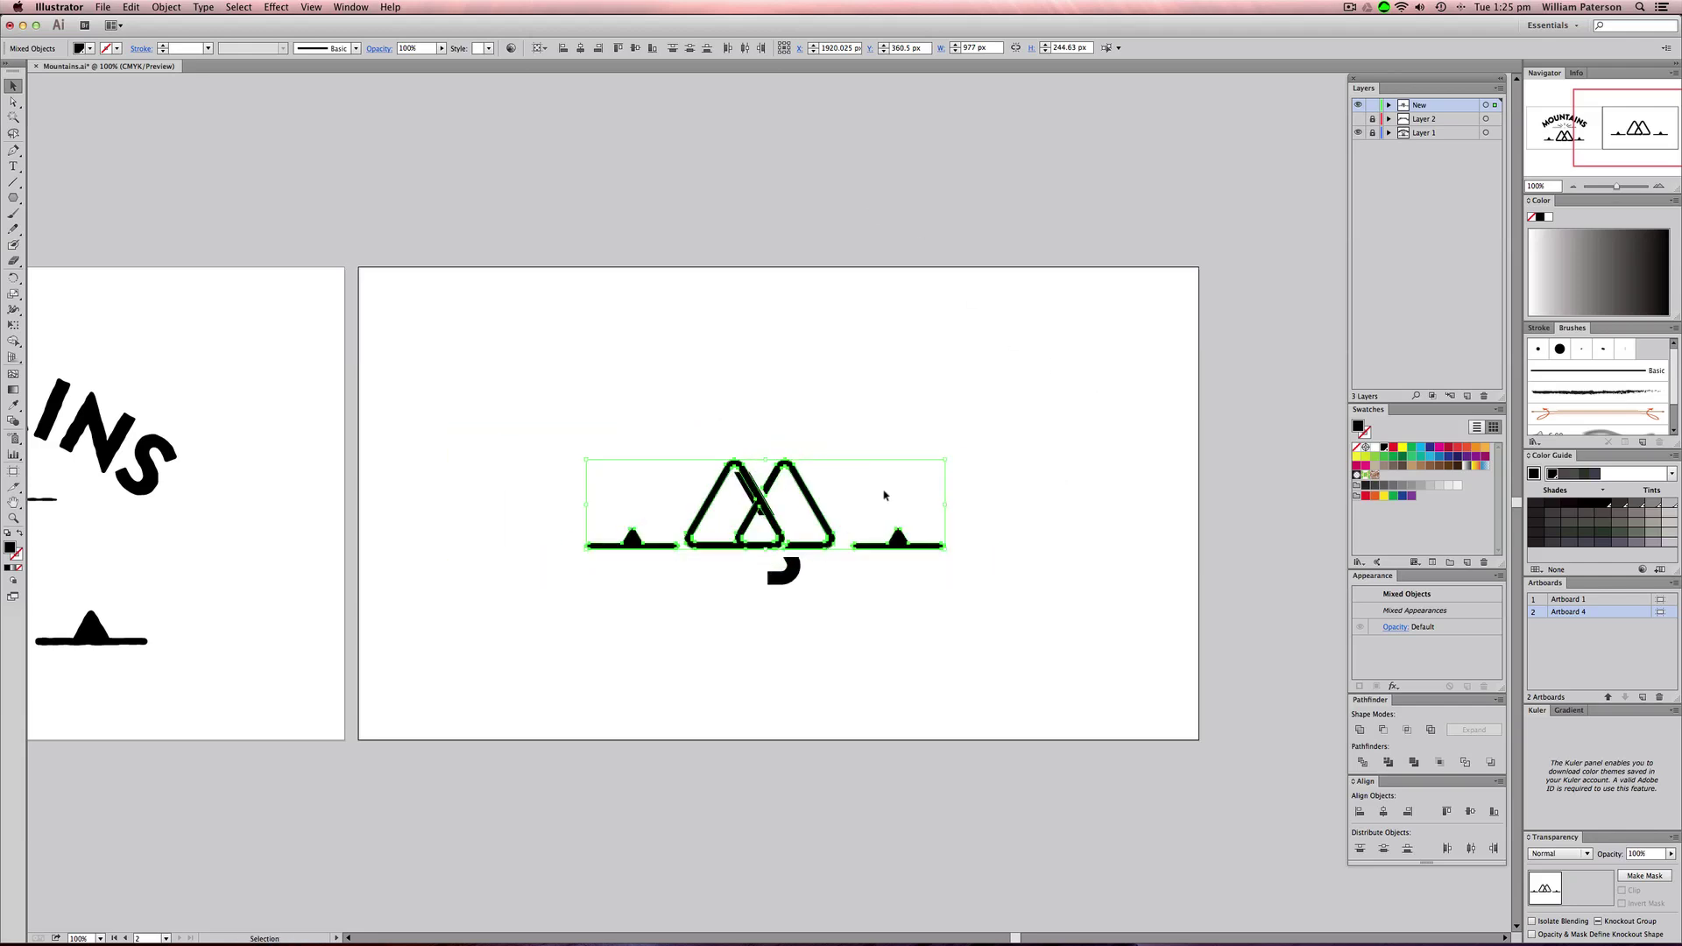
pyautogui.moveTo(825, 504); pyautogui.dragTo(1038, 491)
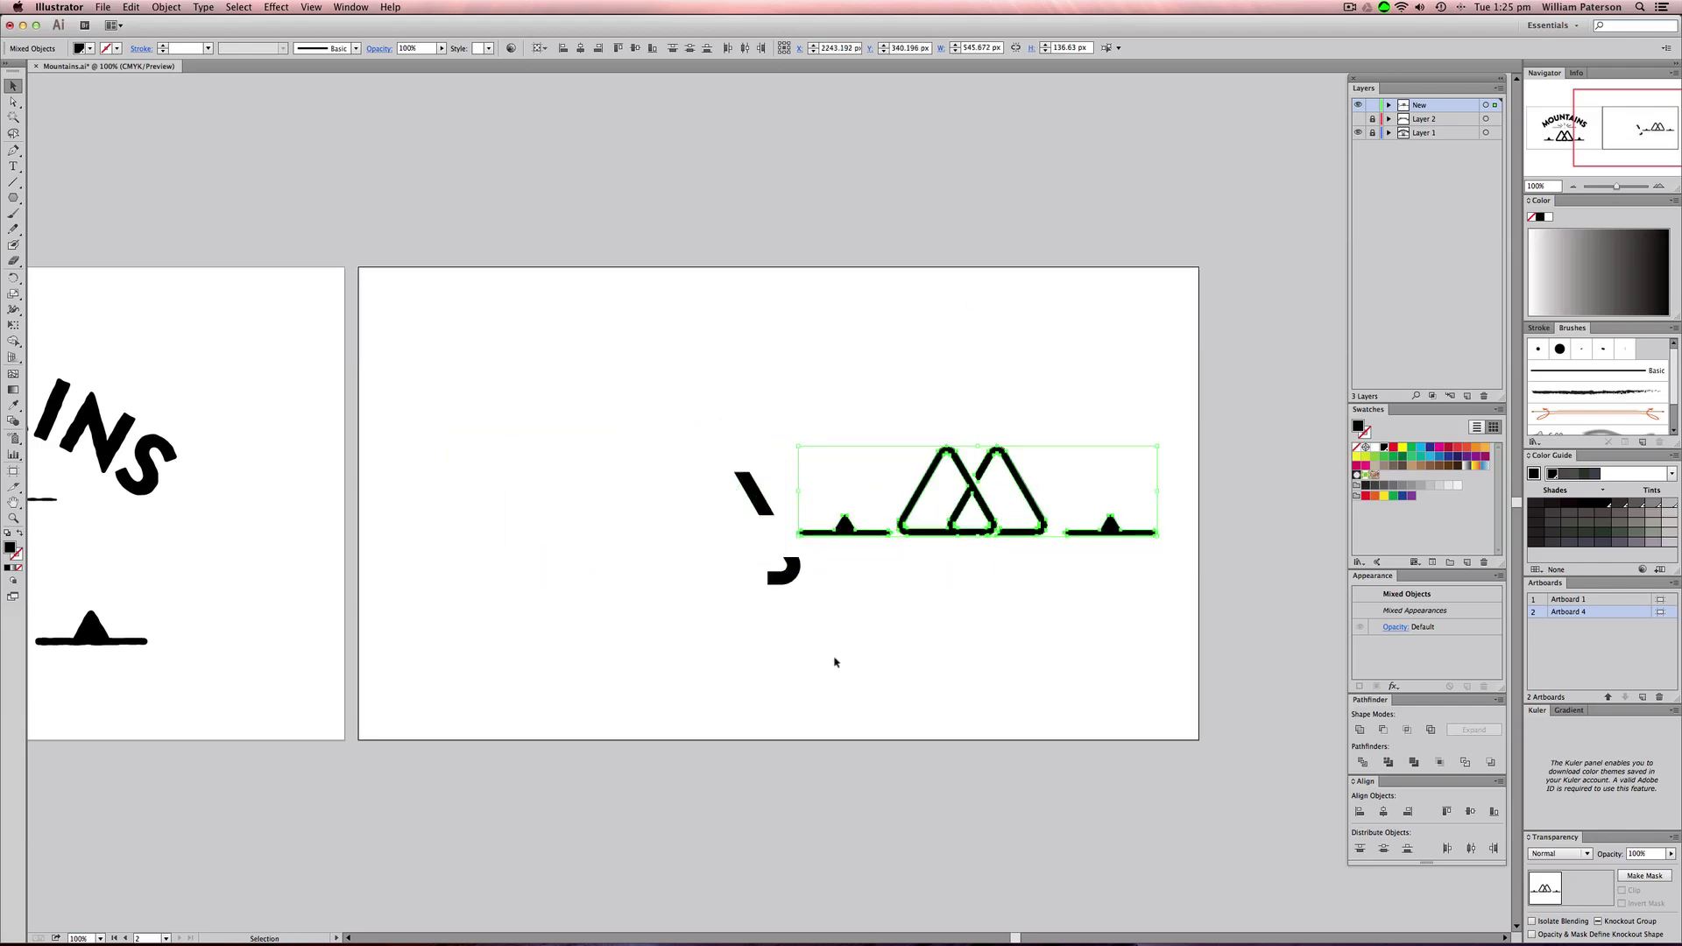
# - Delete the stray diagonal piece and the stray curved piece left over from the interweaving
pyautogui.click(805, 630)
pyautogui.press('a')
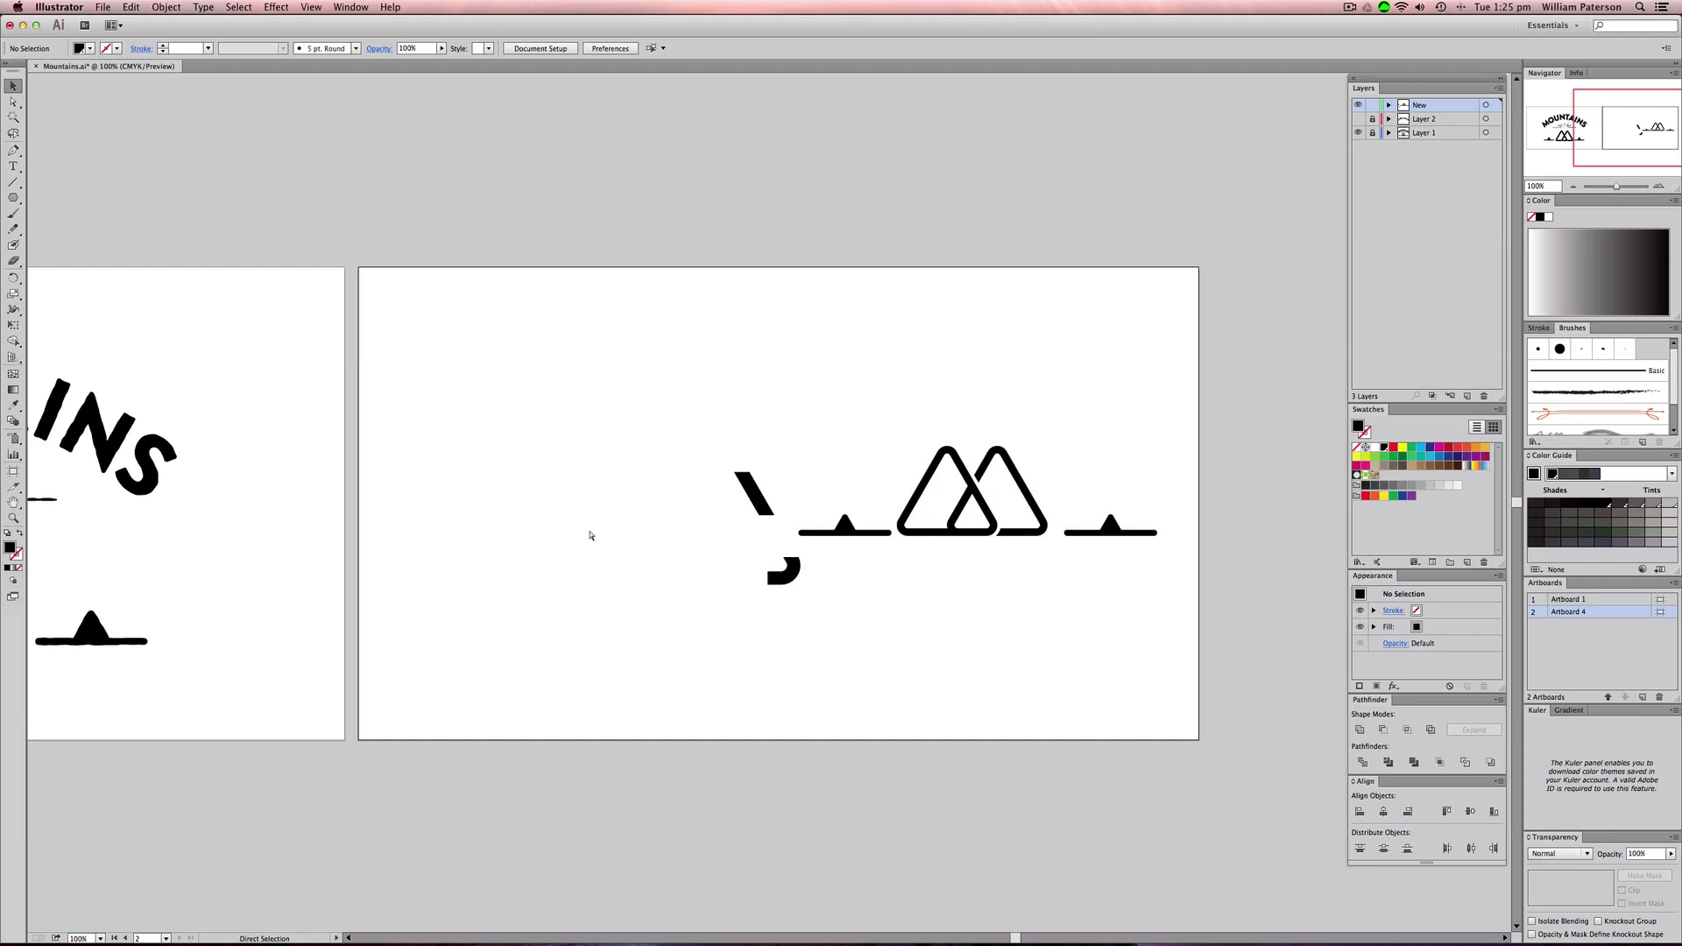
pyautogui.press('alt+super+2')
pyautogui.moveTo(773, 450); pyautogui.dragTo(729, 511)
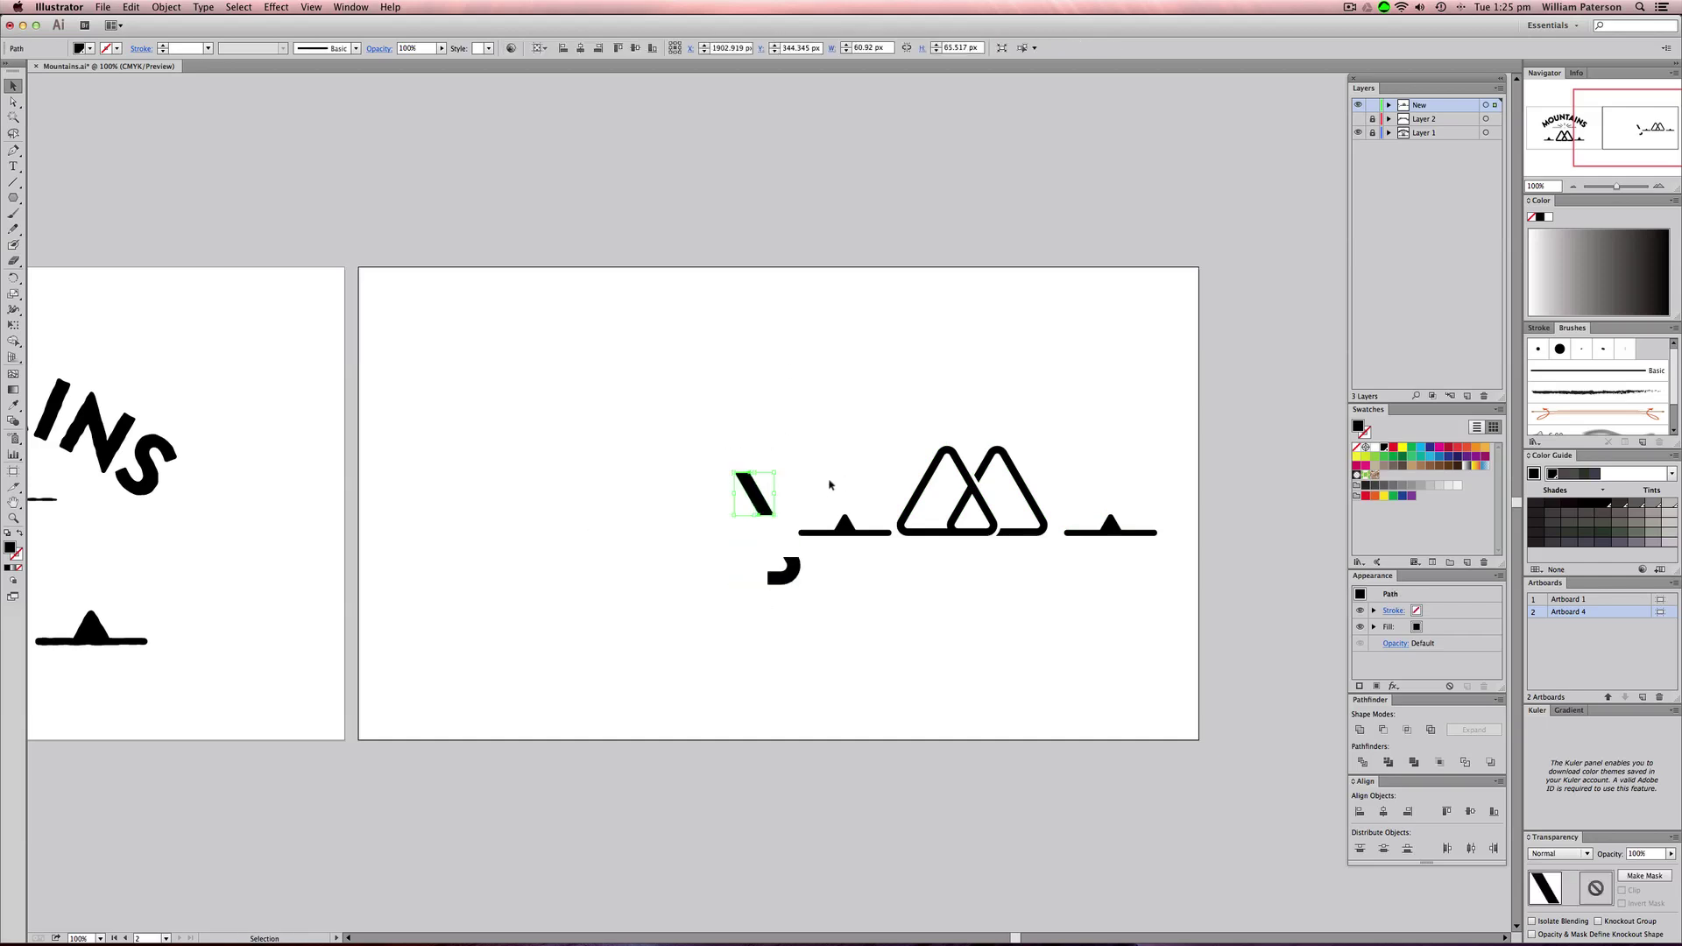
pyautogui.press('Delete')
pyautogui.moveTo(861, 589); pyautogui.dragTo(693, 569)
pyautogui.press('Delete')
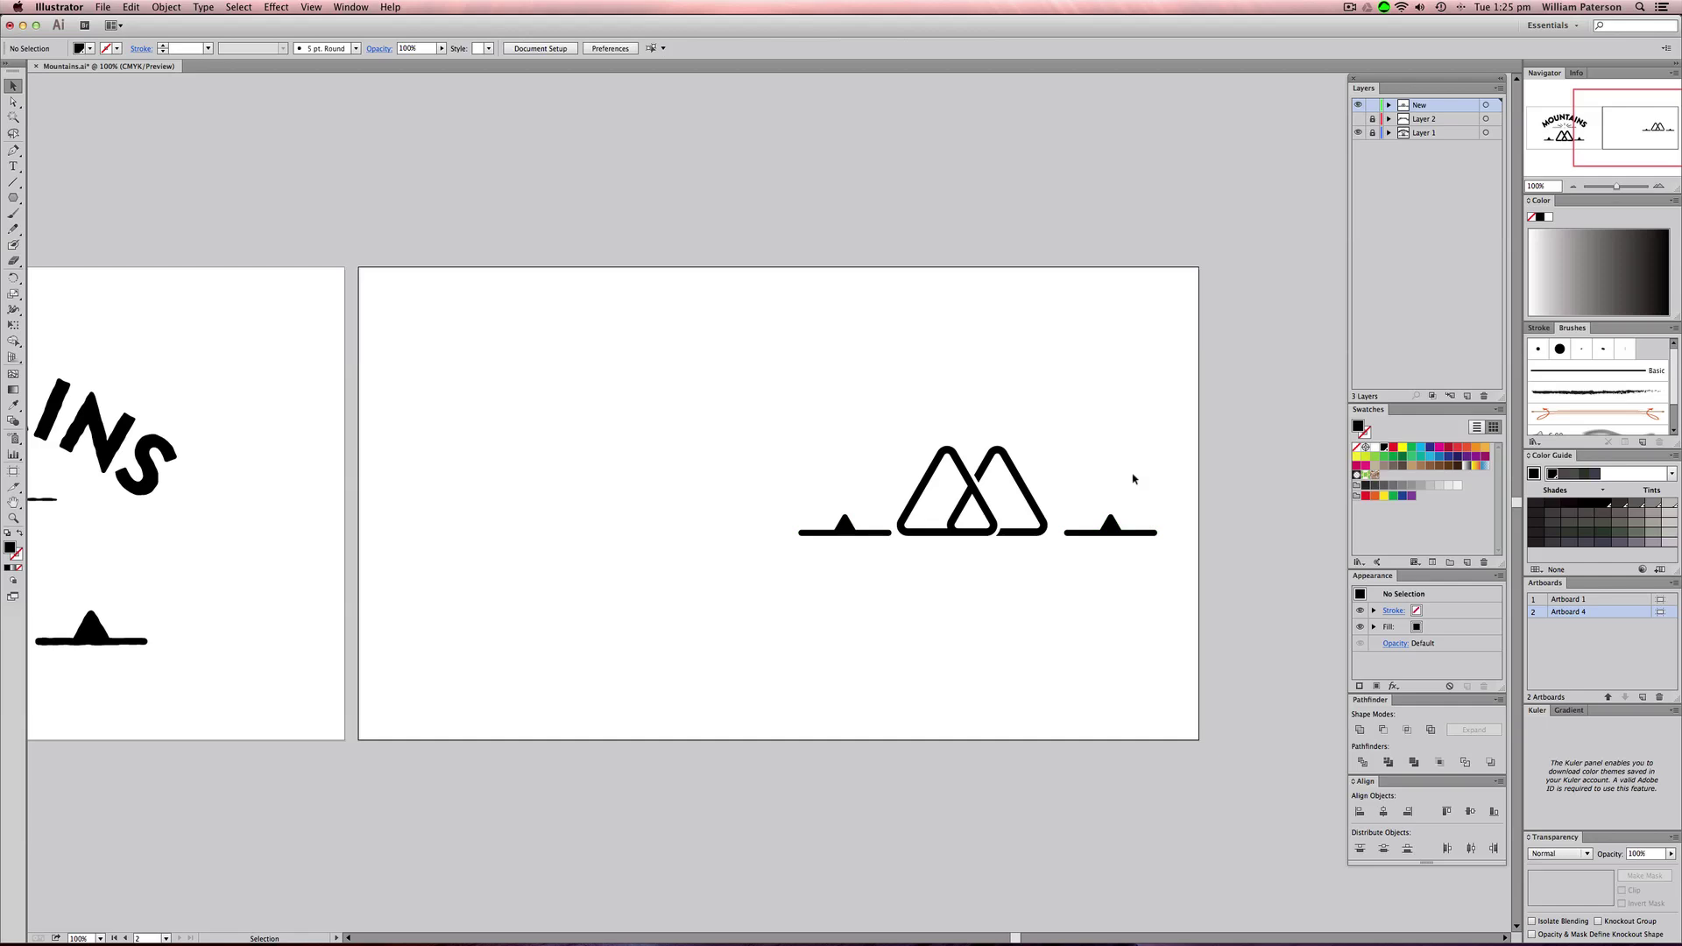
# - Move the scaled triangles and side ornaments together to the lower middle of the new artboard
pyautogui.moveTo(1176, 443); pyautogui.dragTo(737, 576)
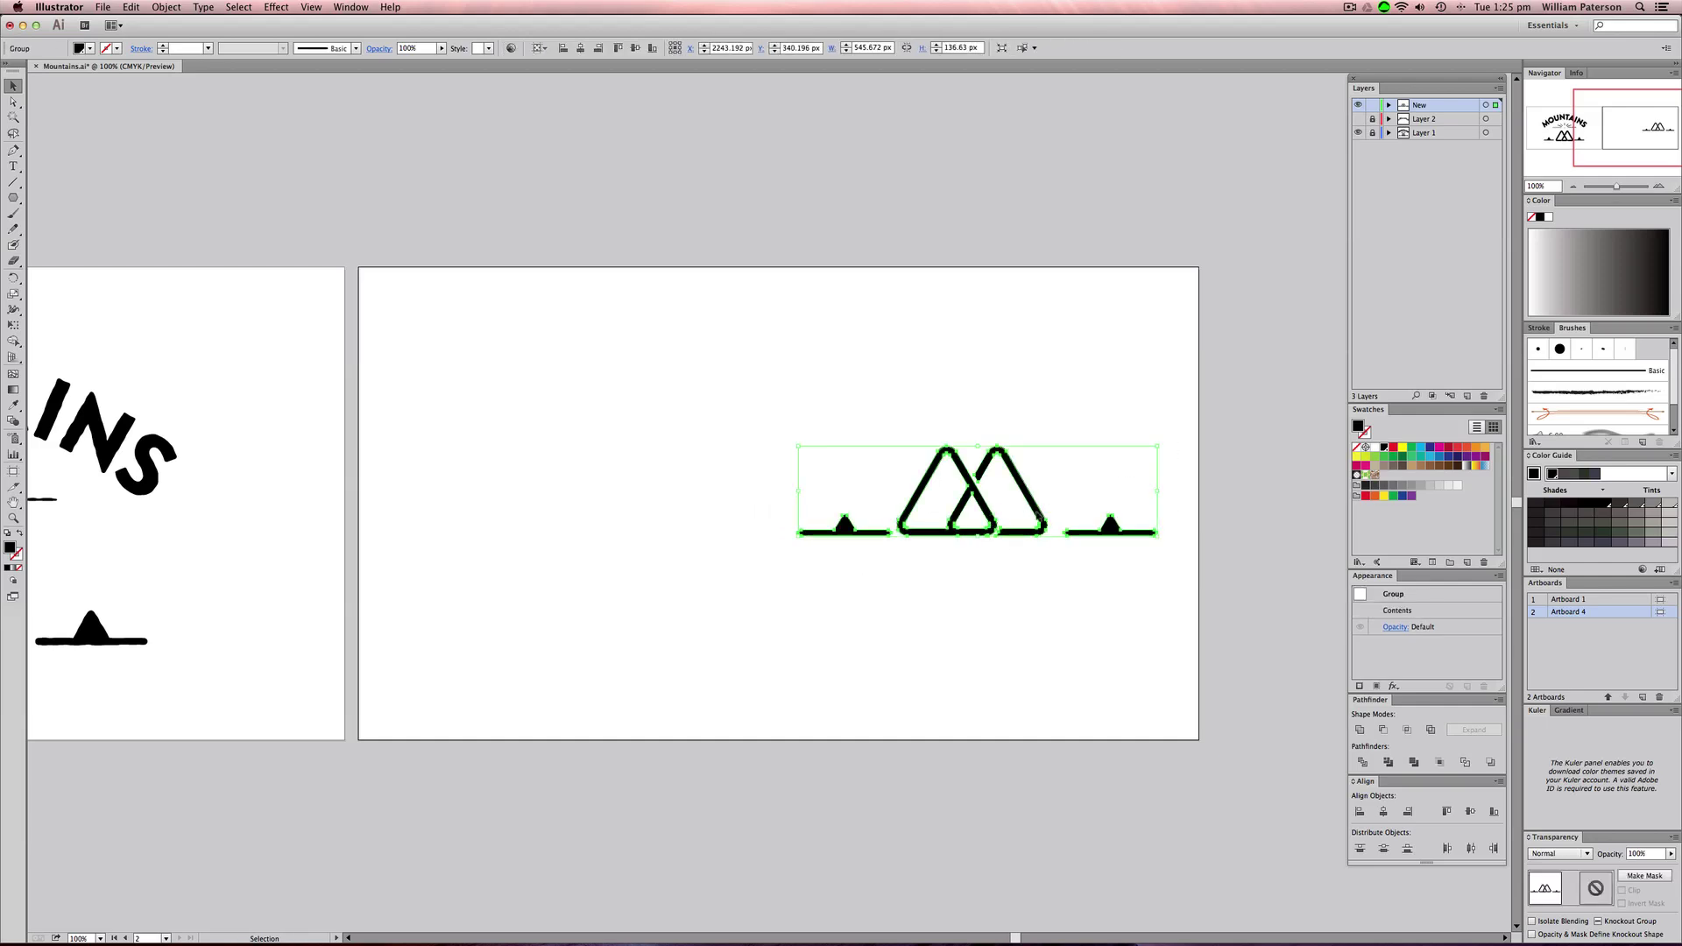
pyautogui.moveTo(1050, 523); pyautogui.dragTo(834, 568)
pyautogui.click(414, 525)
pyautogui.hscroll(-10, 456, 504)
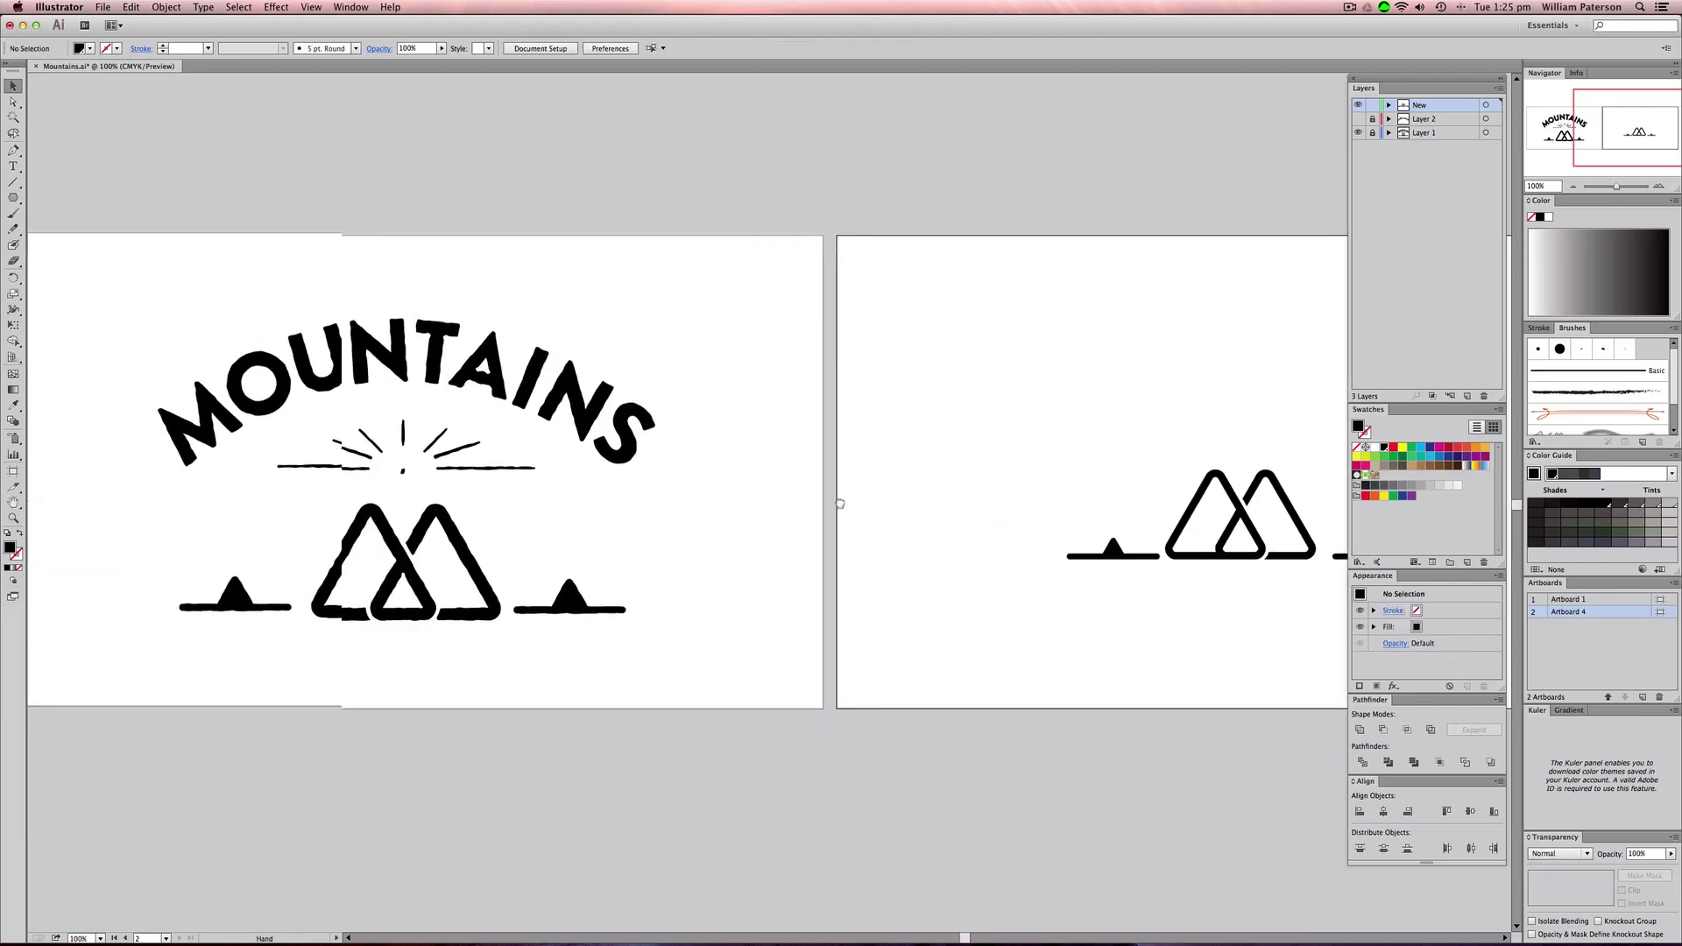
pyautogui.moveTo(529, 432); pyautogui.dragTo(285, 457)
pyautogui.moveTo(1050, 475); pyautogui.dragTo(641, 518)
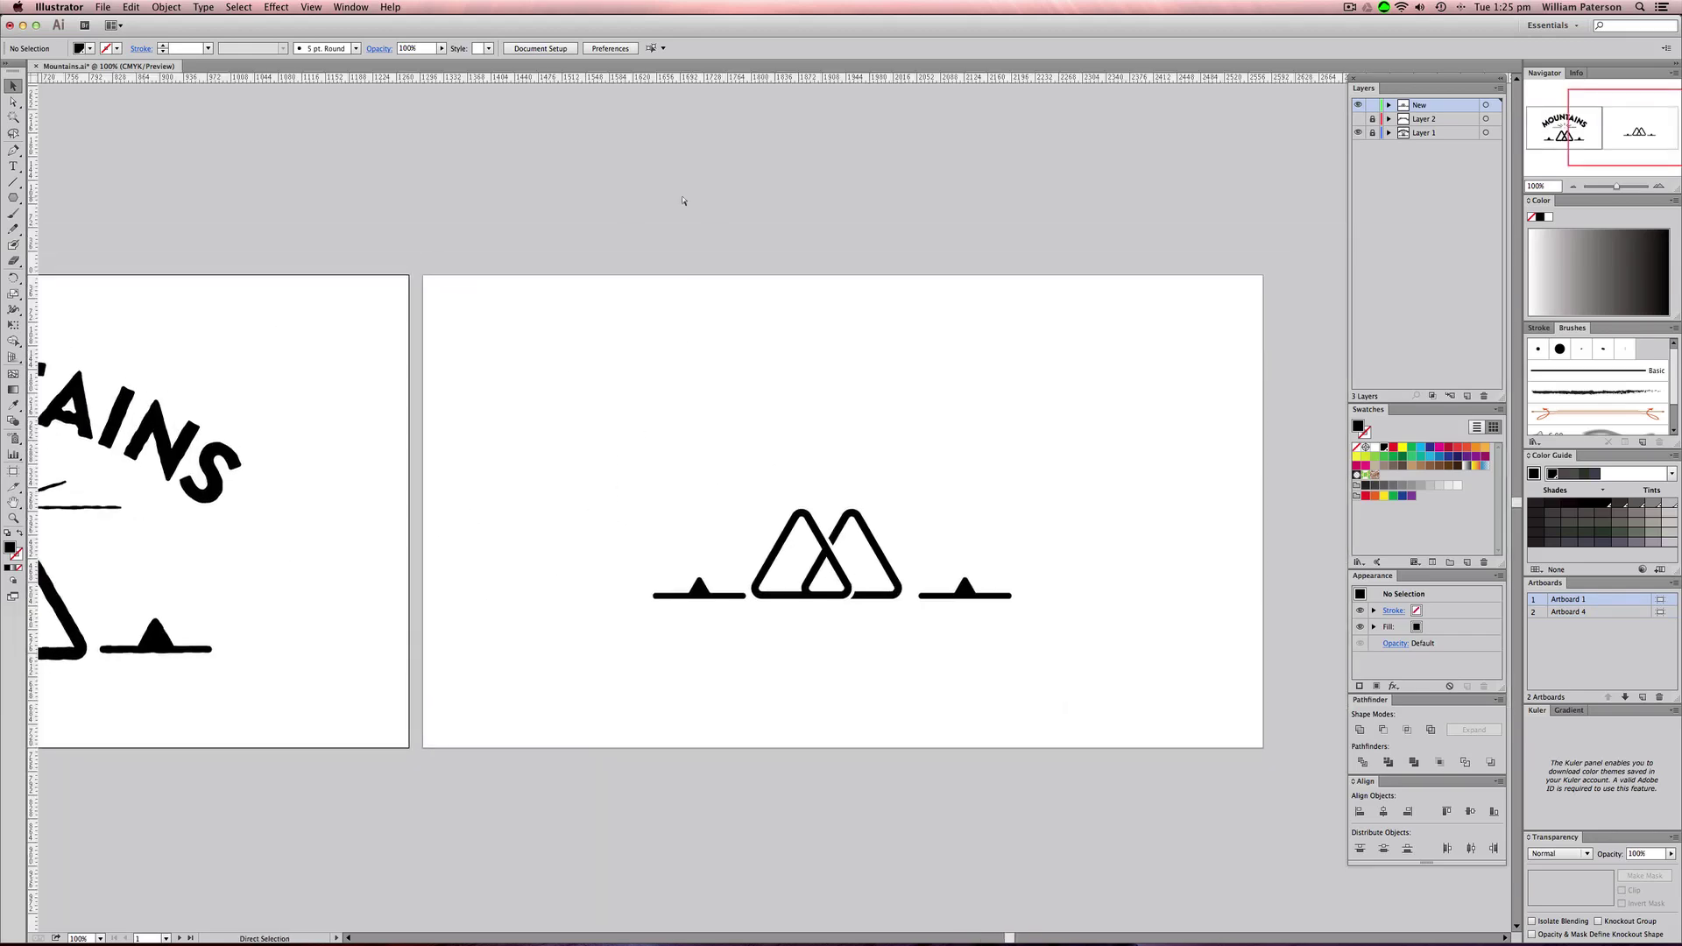
# - Show the rulers and place a horizontal guide across the new artboard just above the interwoven triangles
pyautogui.press('super+r')
pyautogui.moveTo(652, 80); pyautogui.dragTo(739, 446)
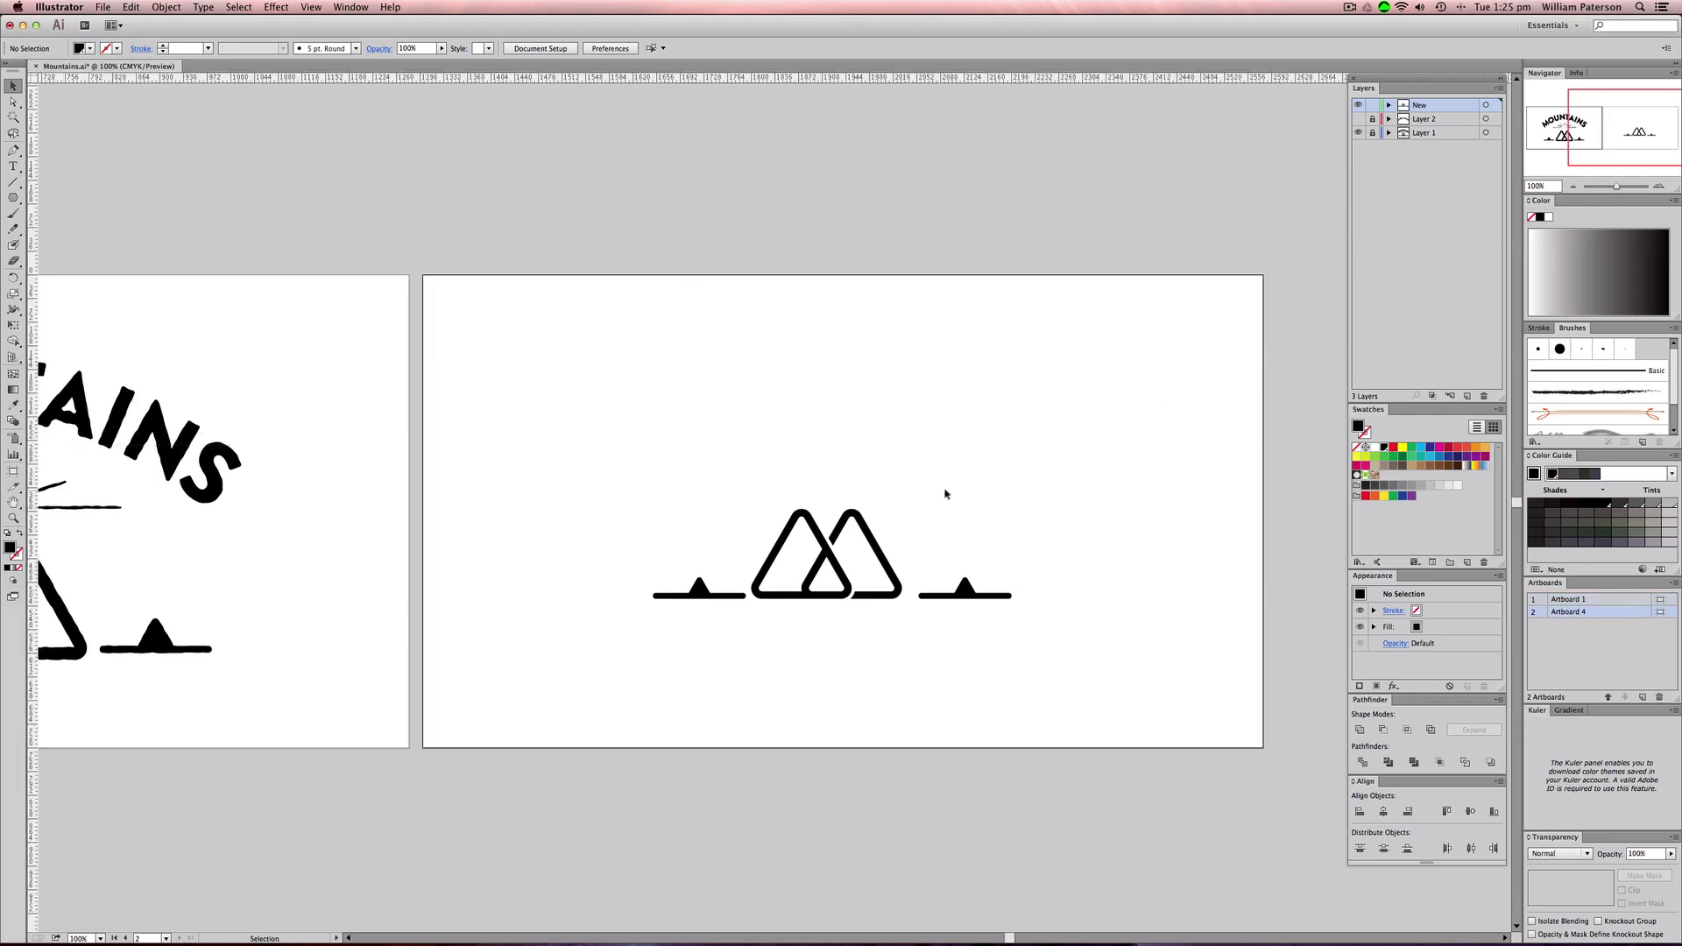
pyautogui.press('a')
pyautogui.press('super+shift+z')
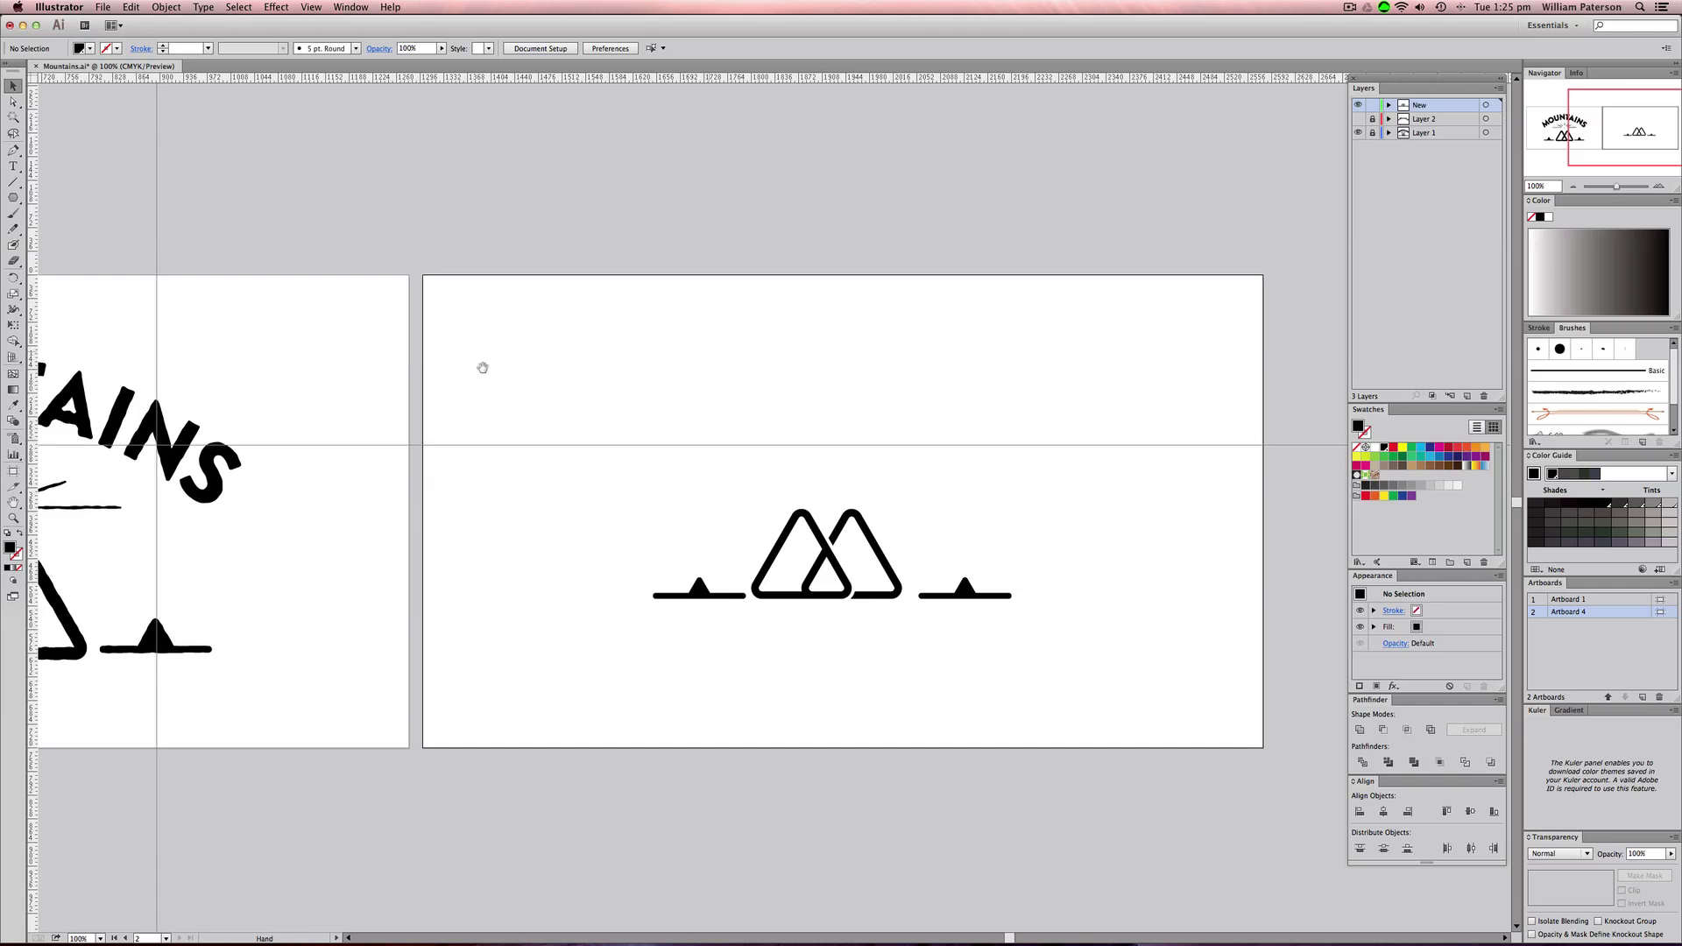
pyautogui.hscroll(5, 679, 465)
pyautogui.press('super+equal')
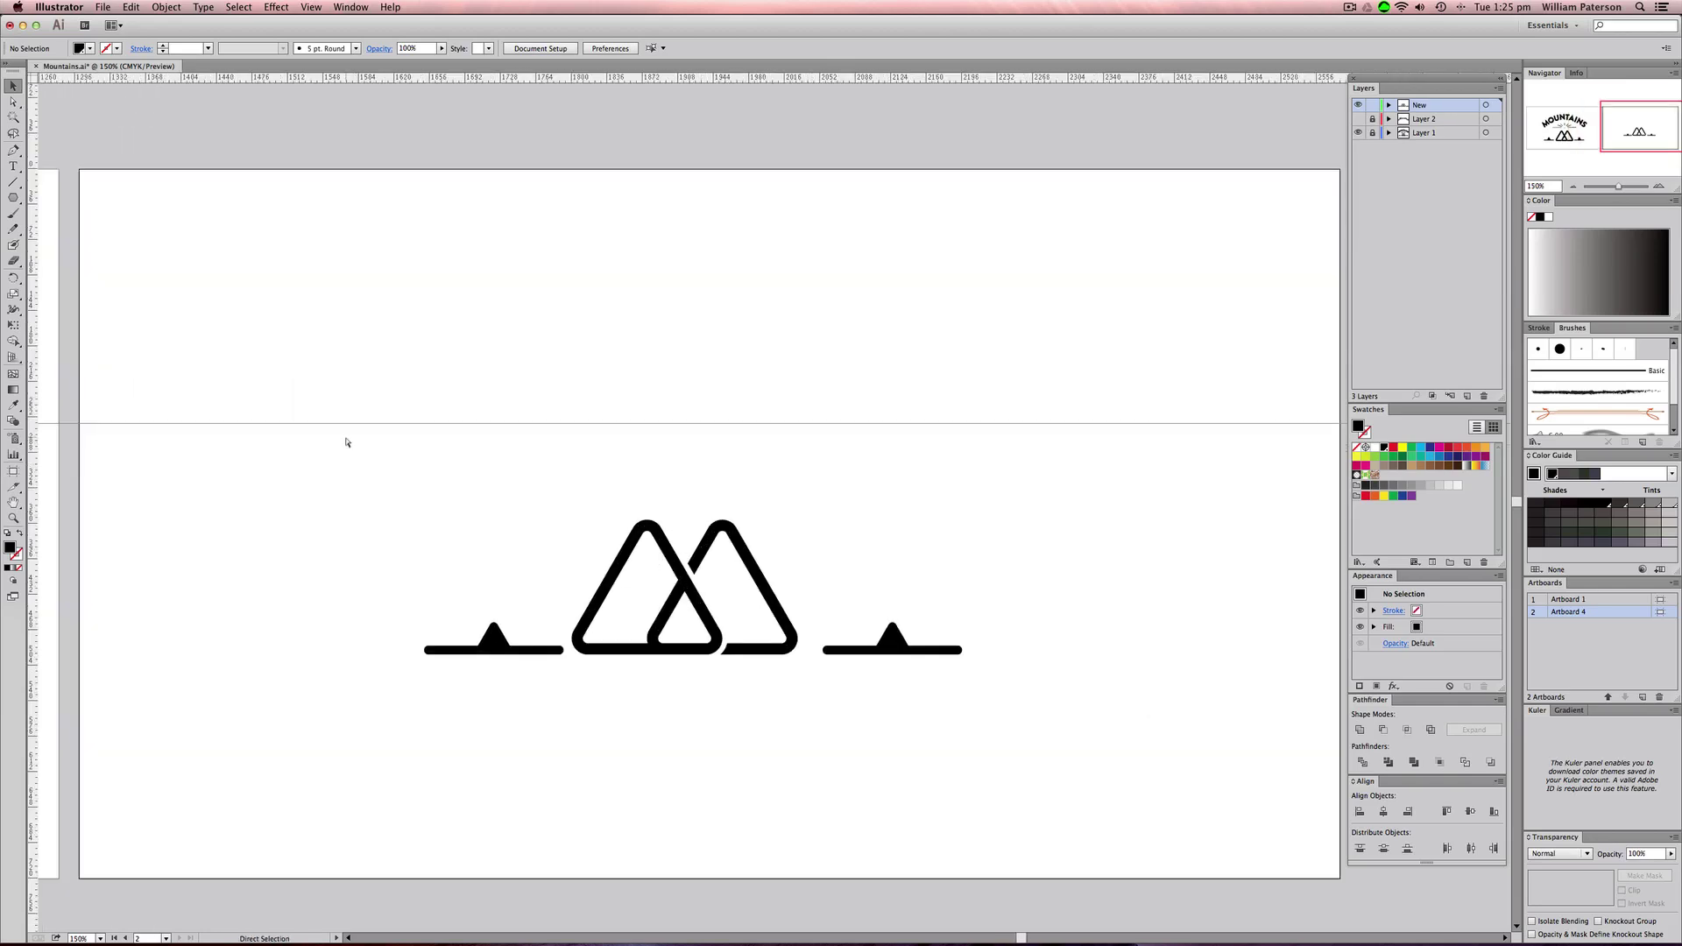
# - Try the 4 pt Blob Brush at Smooth fidelity with a freehand squiggle above the triangles, and undo the stroke
pyautogui.press('v')
pyautogui.hotkey('shift', 'b')
pyautogui.doubleClick(14, 245)
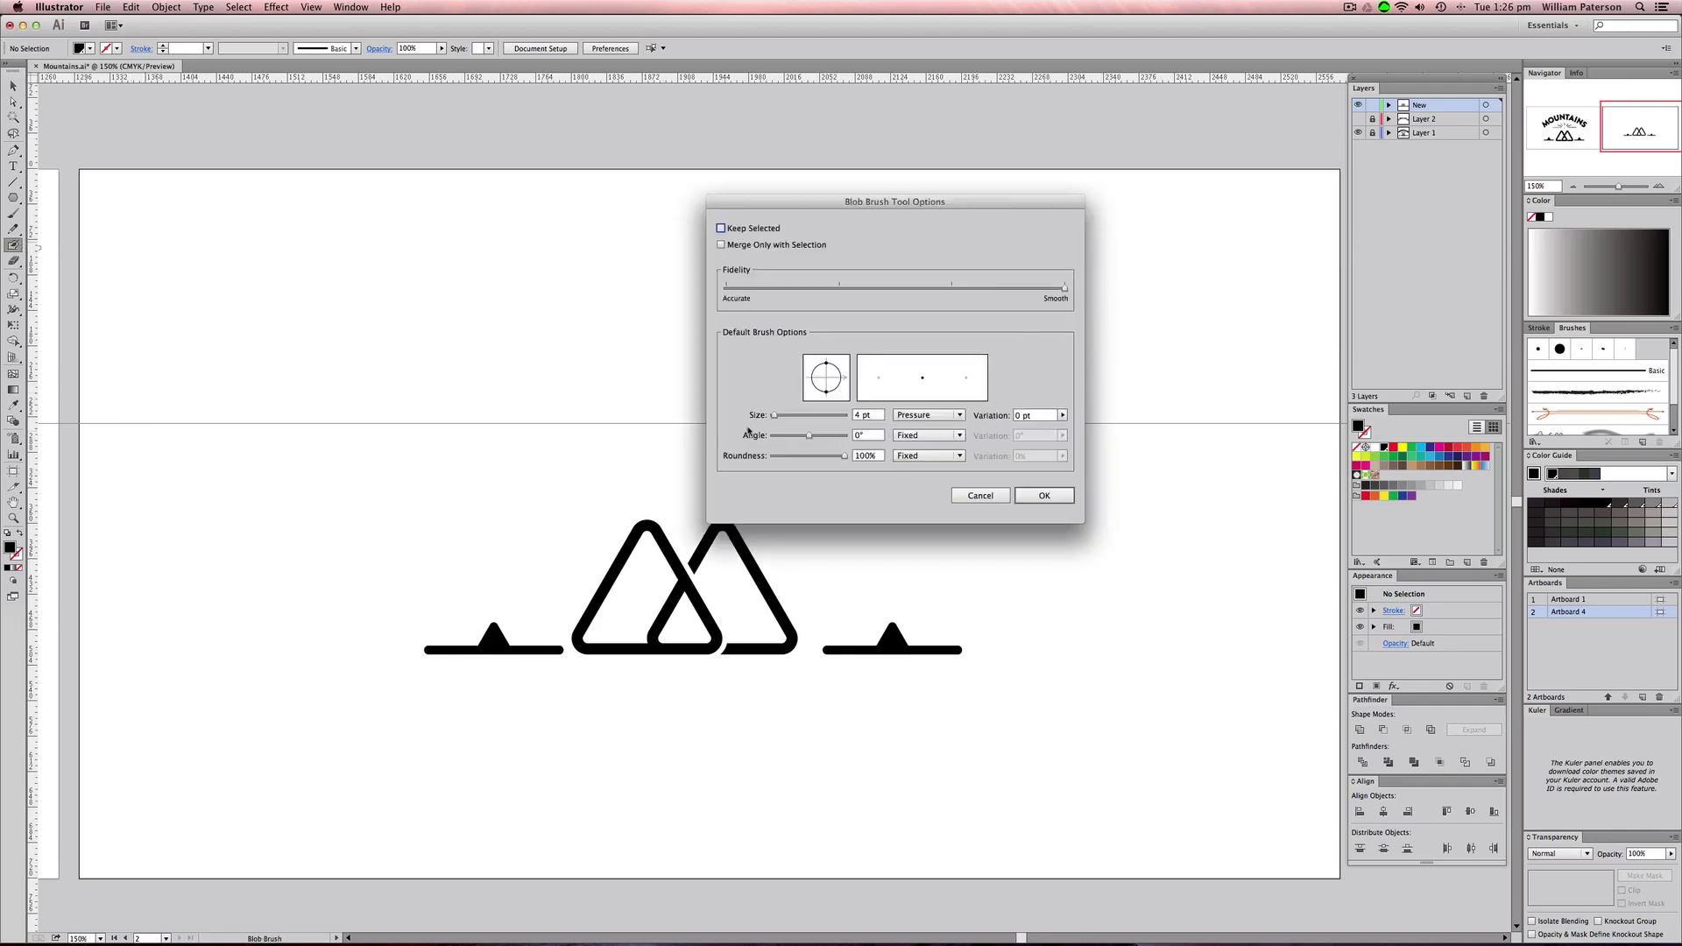
pyautogui.click(1045, 495)
pyautogui.moveTo(686, 384); pyautogui.dragTo(673, 401)
pyautogui.moveTo(772, 310)
pyautogui.mouseDown()
pyautogui.moveTo(932, 415)
pyautogui.moveTo(988, 402)
pyautogui.mouseUp()
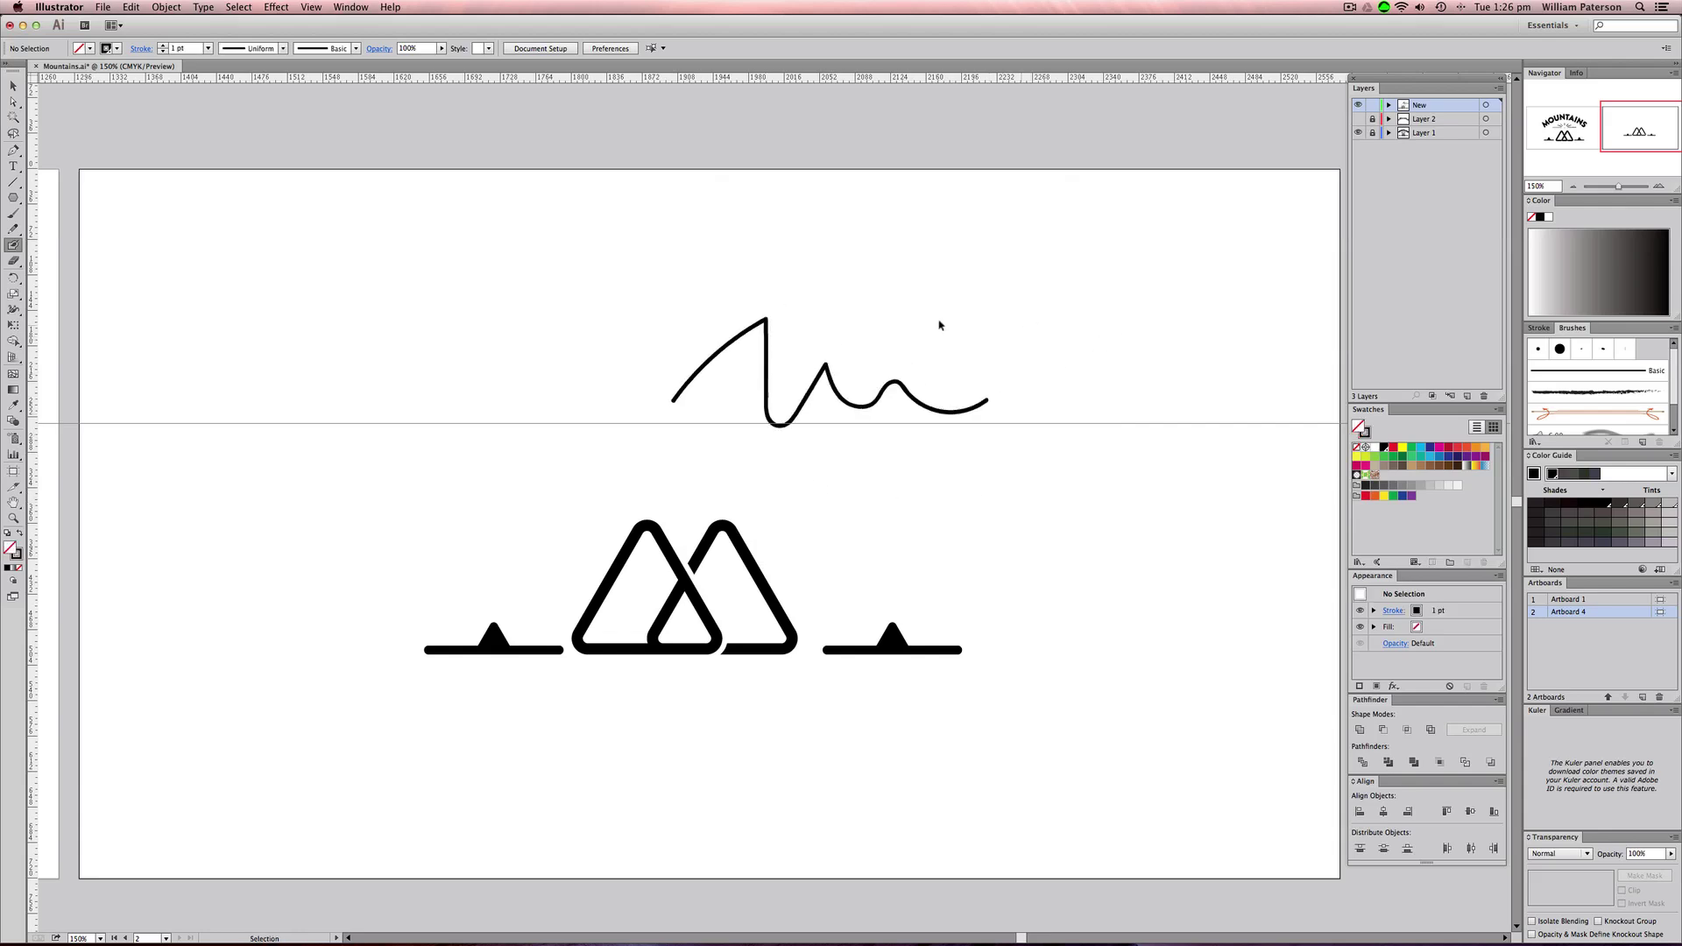
pyautogui.press('super+z')
# - Shift the Blob Brush fidelity from Smooth toward Accurate and paint a small dot on the guide above the triangles
pyautogui.doubleClick(14, 245)
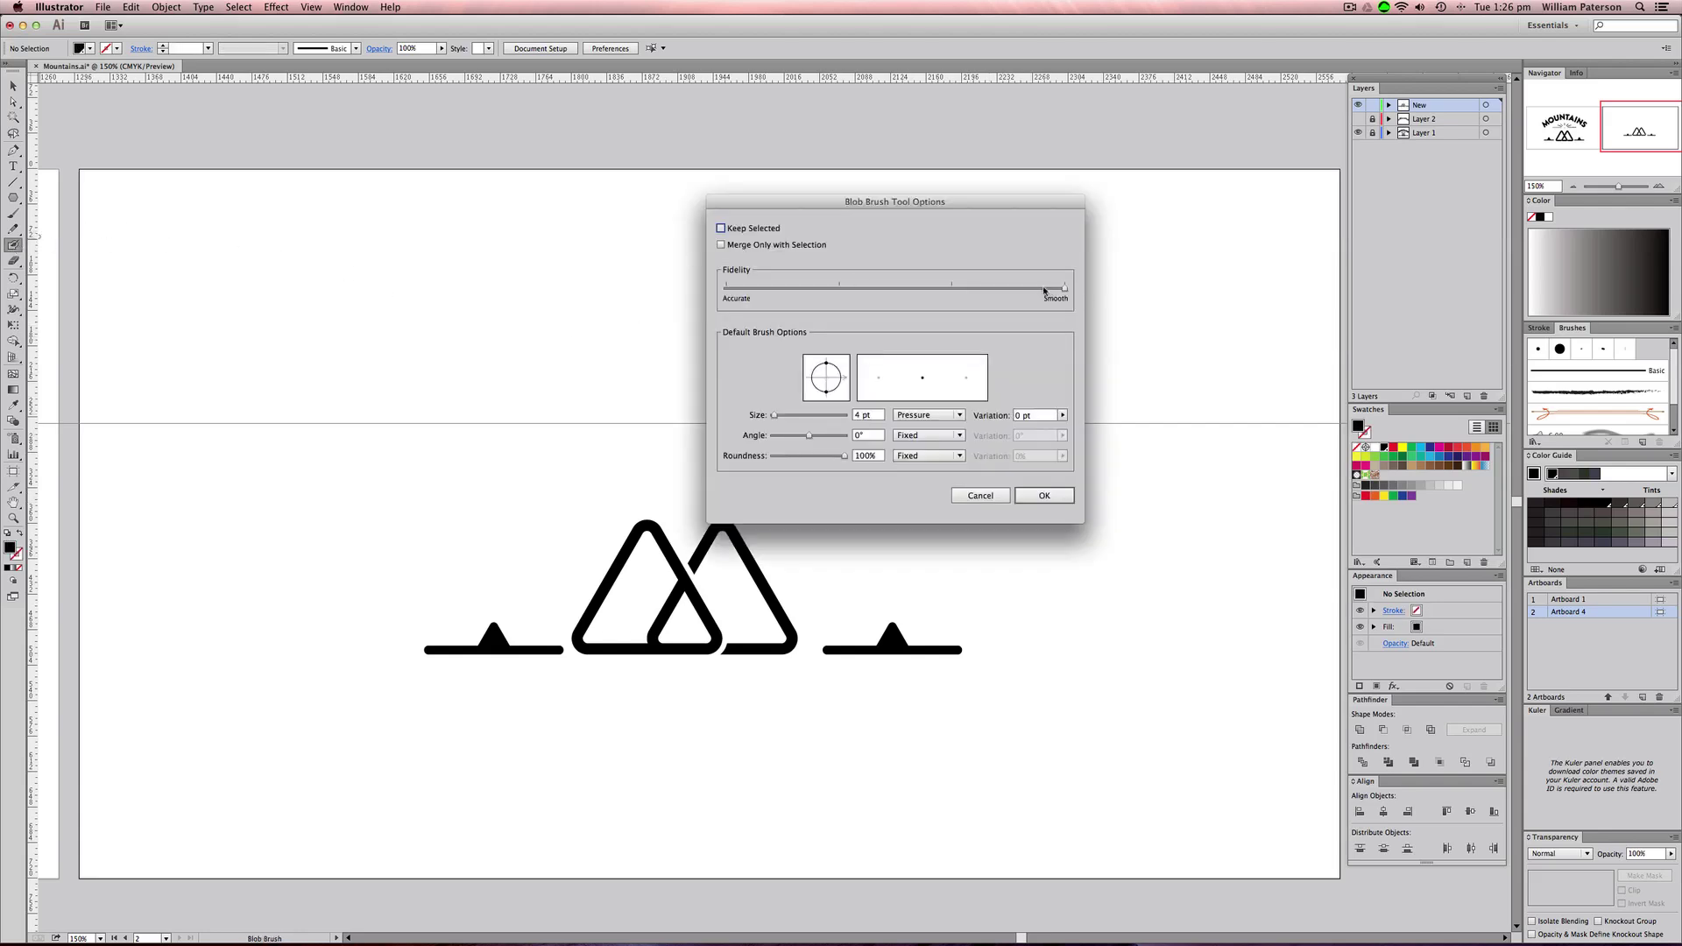
pyautogui.moveTo(1044, 291); pyautogui.dragTo(526, 294)
pyautogui.click(1043, 496)
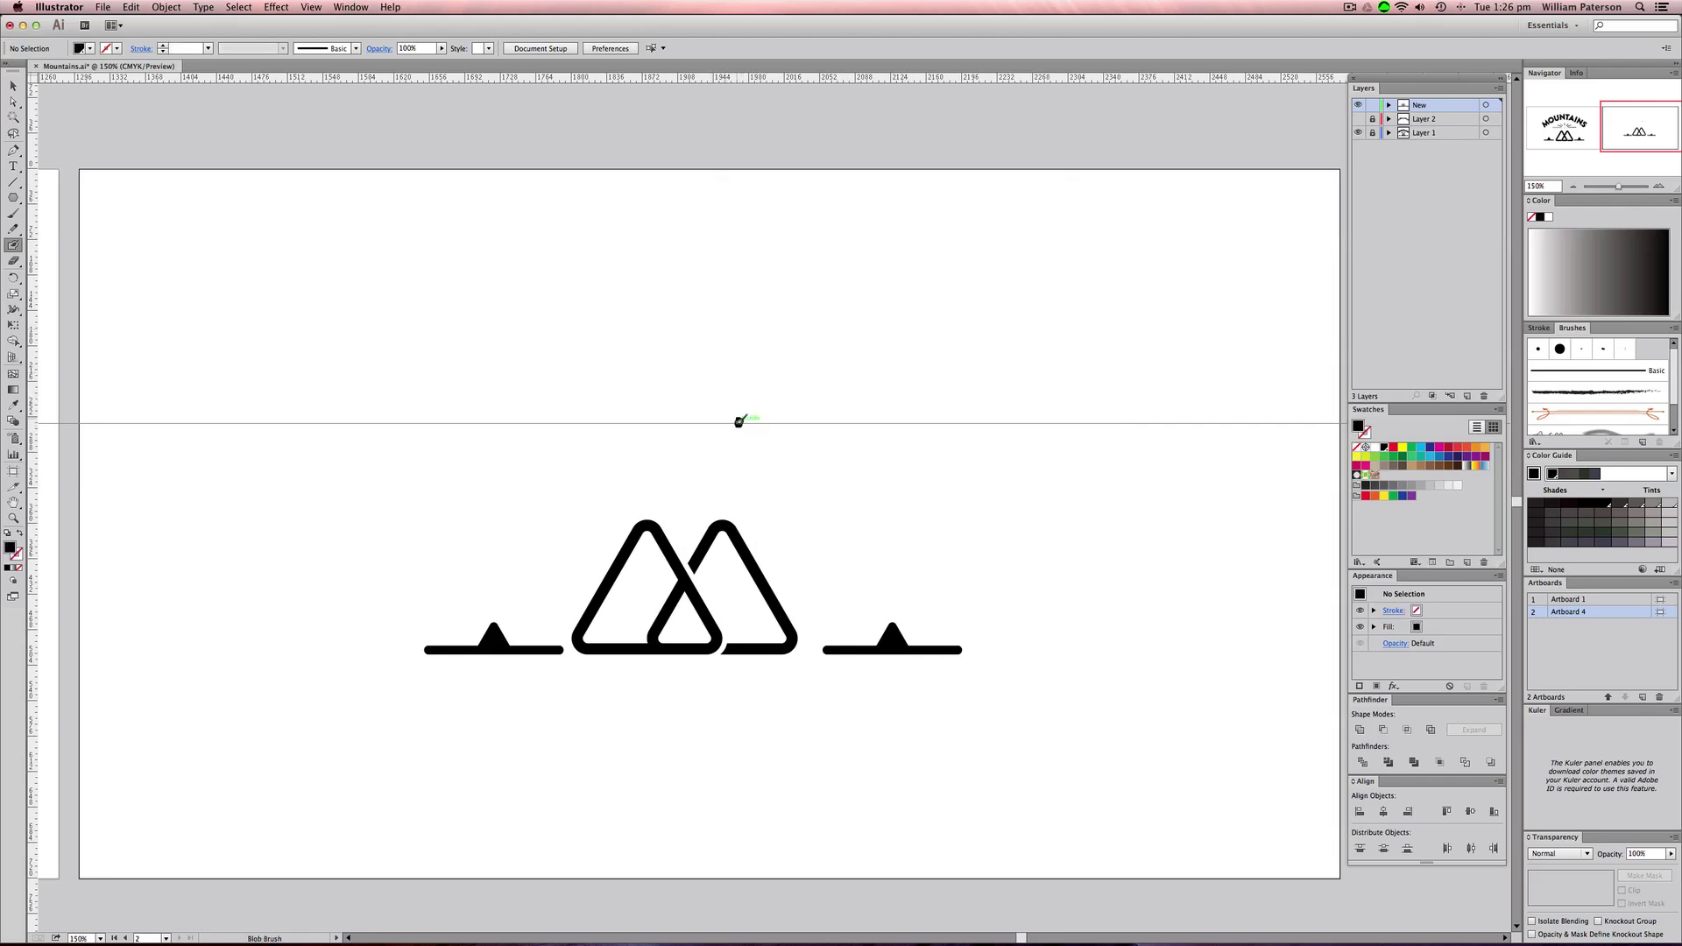
pyautogui.hotkey('shift', 'x')
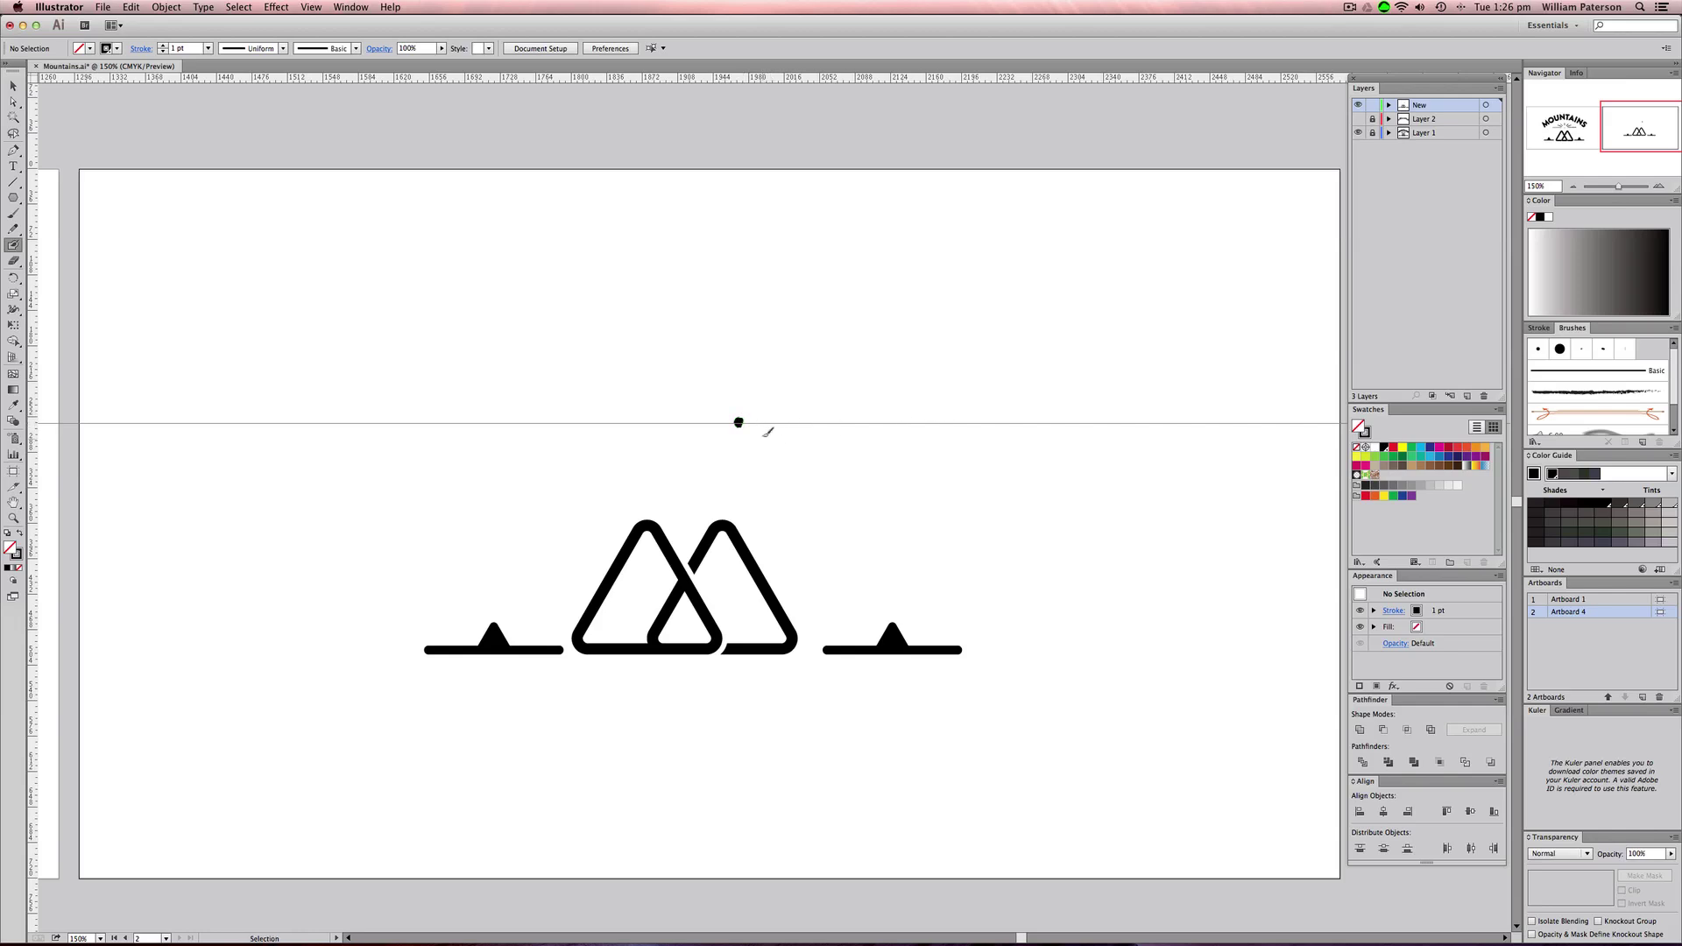
# - Paint a long horizontal line along the guide to the right of the dot and a diagonal ray at about 45° above it
pyautogui.moveTo(761, 422); pyautogui.dragTo(918, 422)
pyautogui.moveTo(855, 522); pyautogui.dragTo(1319, 531)
pyautogui.moveTo(1072, 535); pyautogui.dragTo(1277, 524)
pyautogui.moveTo(1164, 523); pyautogui.dragTo(429, 600)
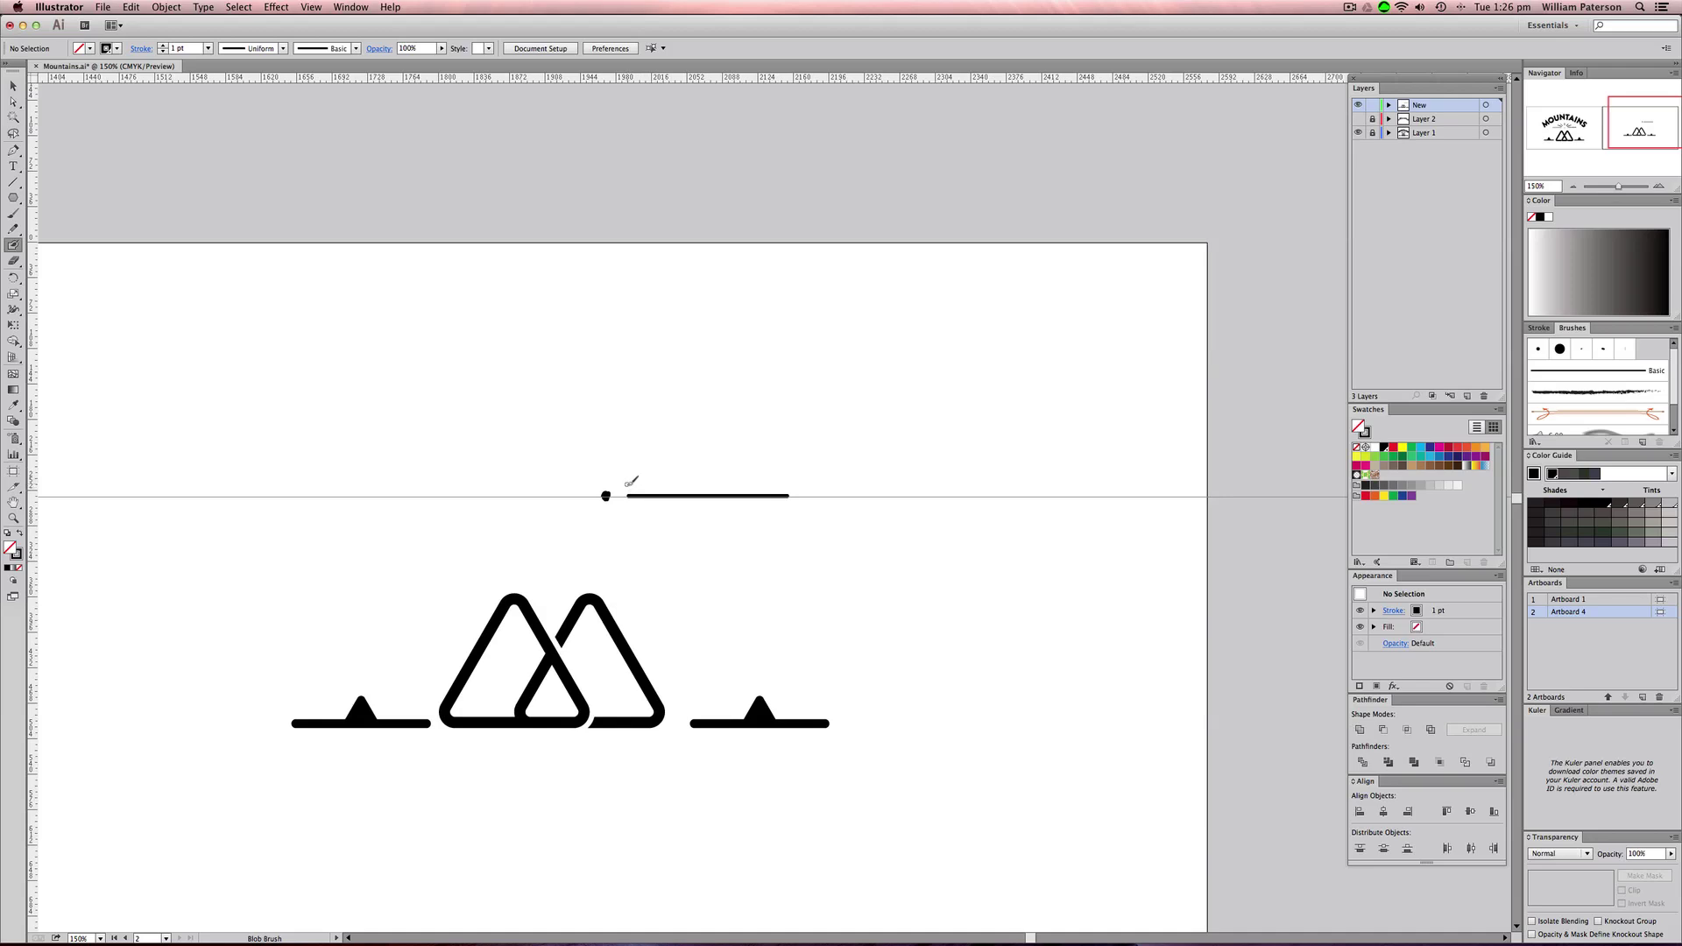
pyautogui.moveTo(625, 487); pyautogui.dragTo(681, 431)
# - Raise the diagonal ray slightly and add a shallower ray between it and the horizontal line
pyautogui.press('v')
pyautogui.moveTo(487, 598); pyautogui.dragTo(601, 554)
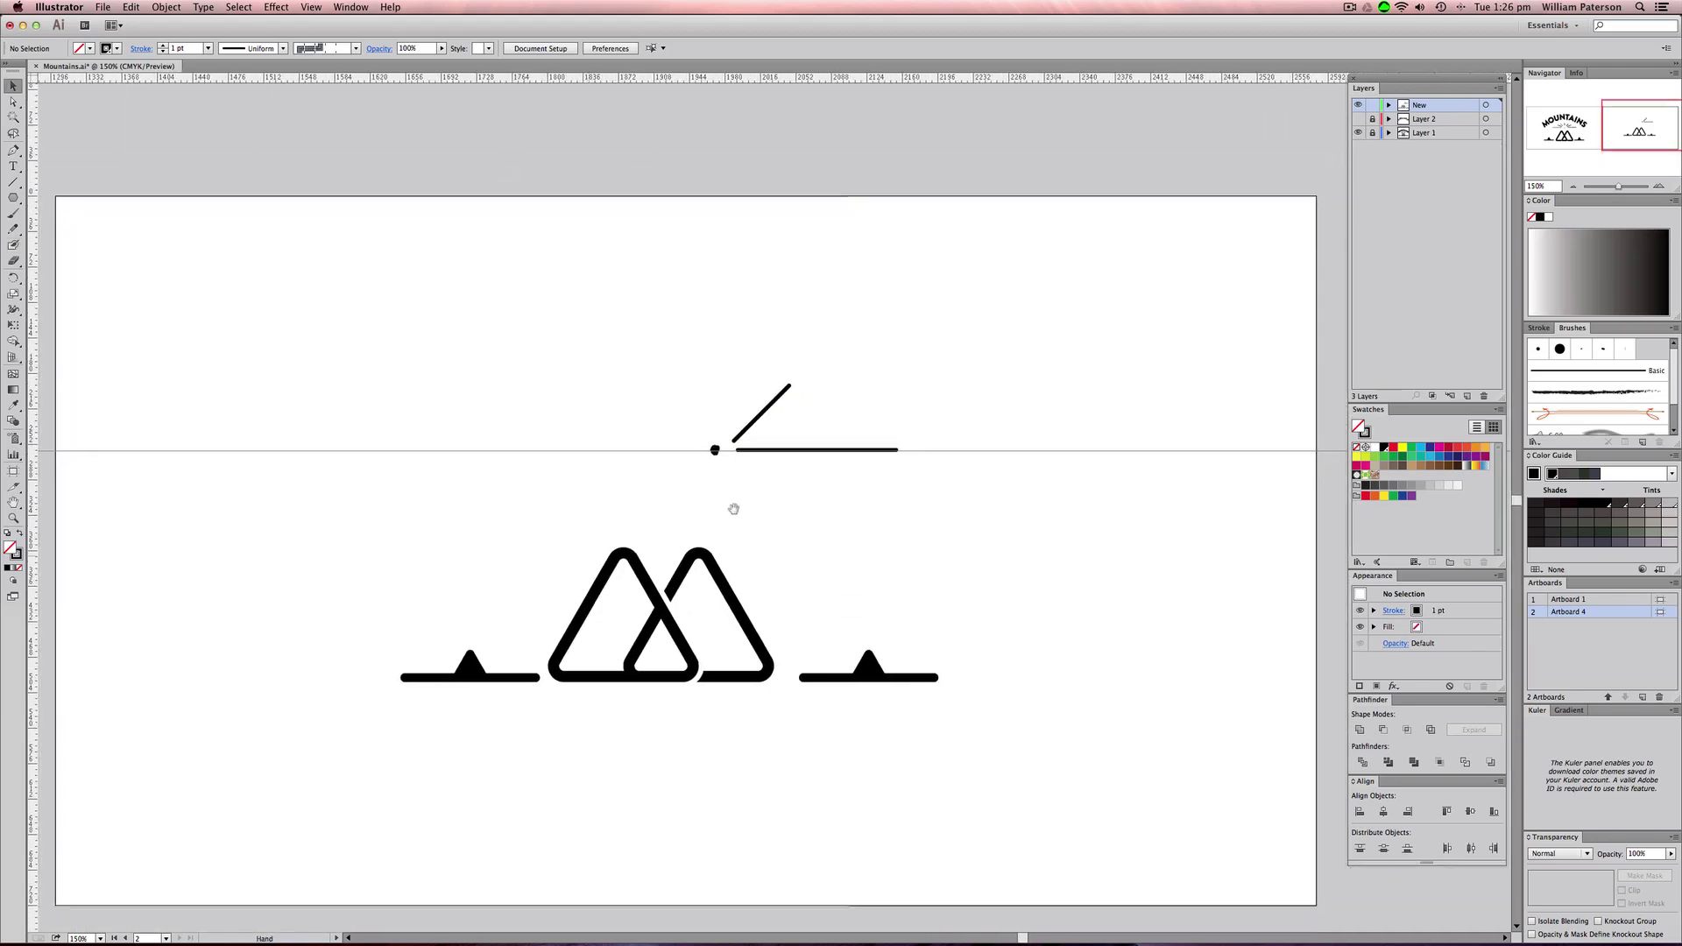
pyautogui.moveTo(765, 410)
pyautogui.mouseDown()
pyautogui.moveTo(759, 394)
pyautogui.moveTo(784, 416)
pyautogui.moveTo(856, 376)
pyautogui.moveTo(800, 413)
pyautogui.mouseUp()
pyautogui.click(874, 386)
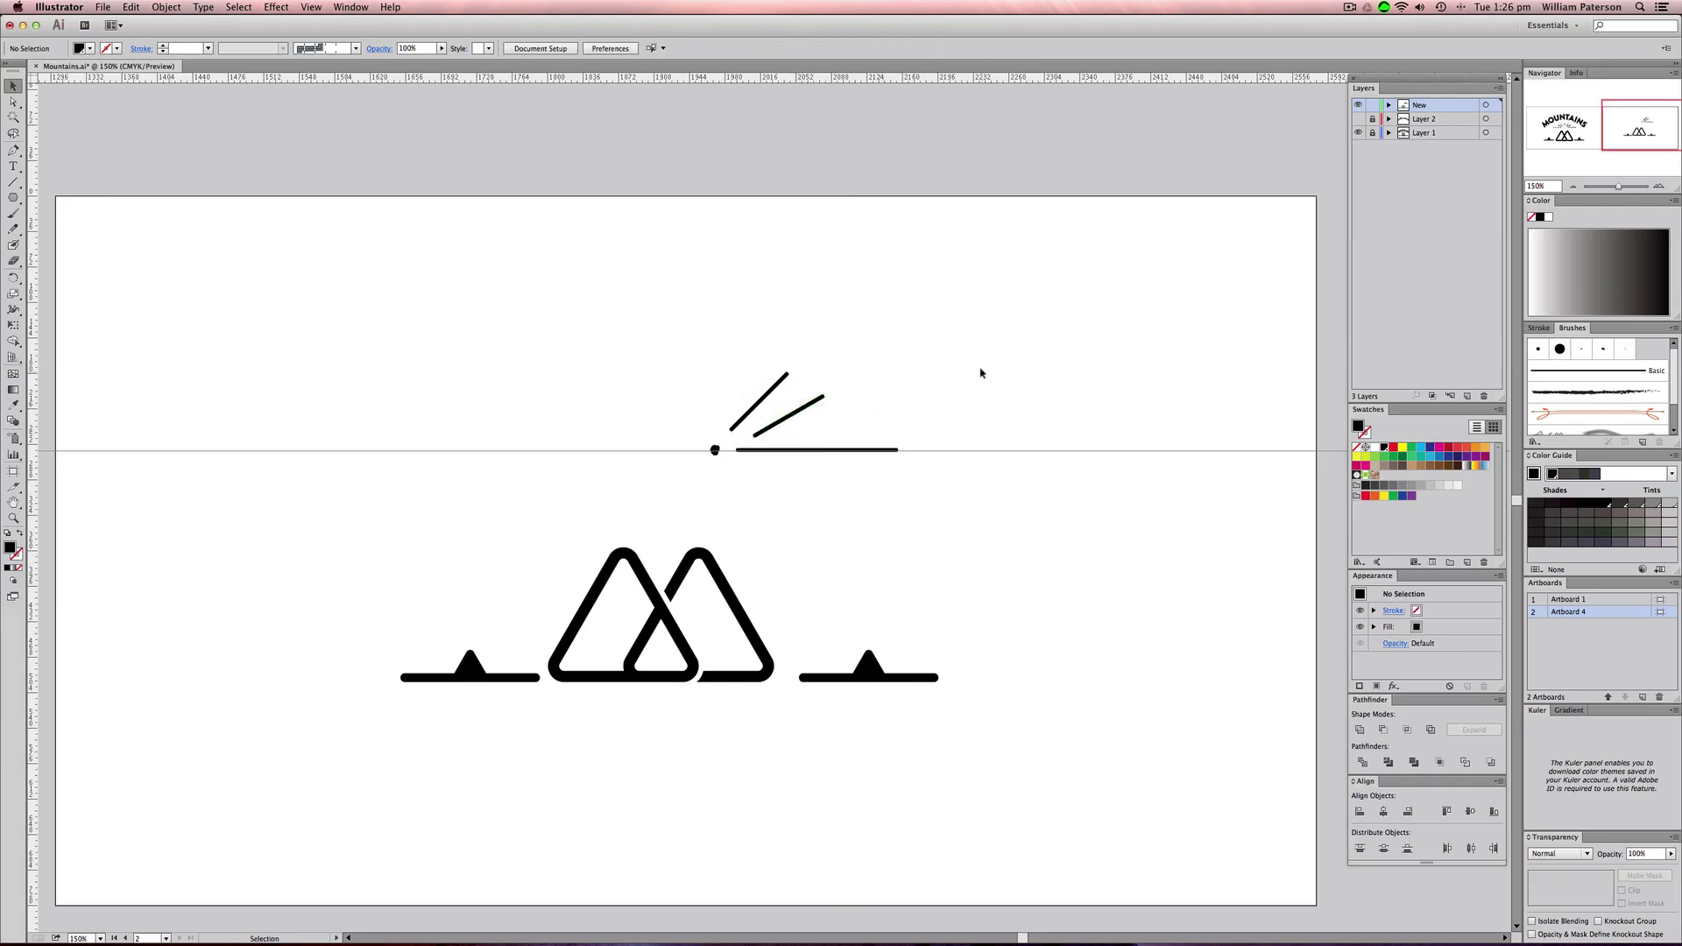
pyautogui.press('space')
pyautogui.moveTo(598, 522); pyautogui.dragTo(1213, 444)
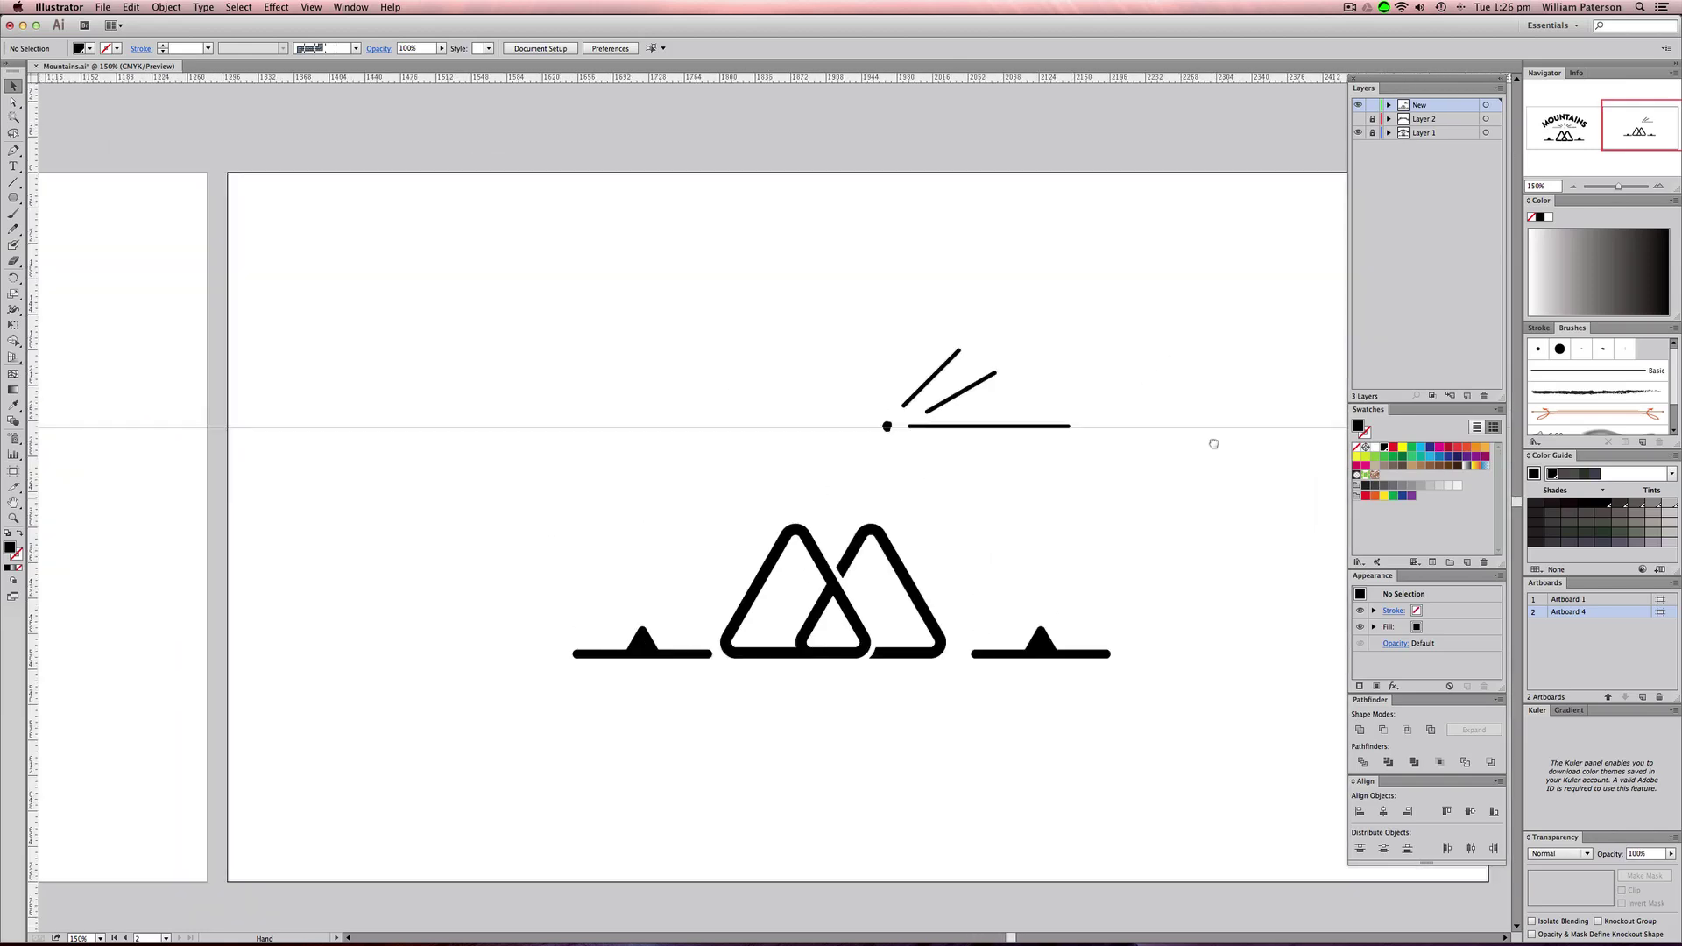
pyautogui.moveTo(131, 591); pyautogui.dragTo(113, 629)
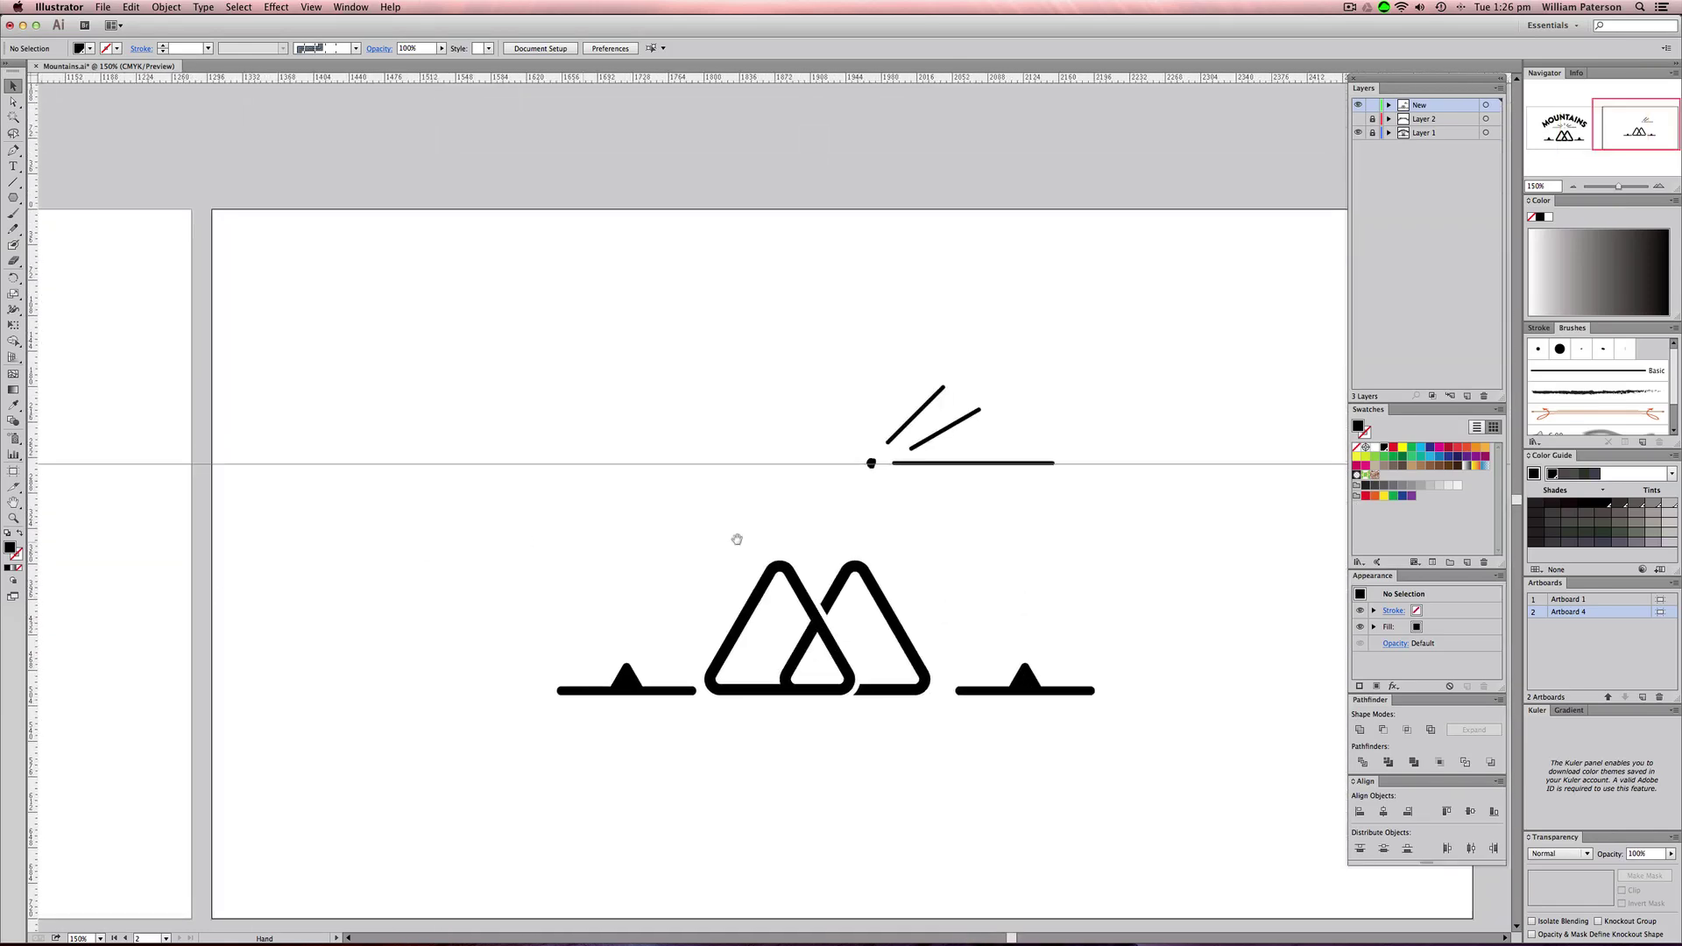
pyautogui.moveTo(737, 539); pyautogui.dragTo(565, 542)
# - Rotate the lower ray to a flatter angle and position it between the diagonal ray and the horizontal line
pyautogui.moveTo(765, 436); pyautogui.dragTo(756, 444)
pyautogui.press('e')
pyautogui.moveTo(850, 398); pyautogui.dragTo(797, 436)
pyautogui.press('v')
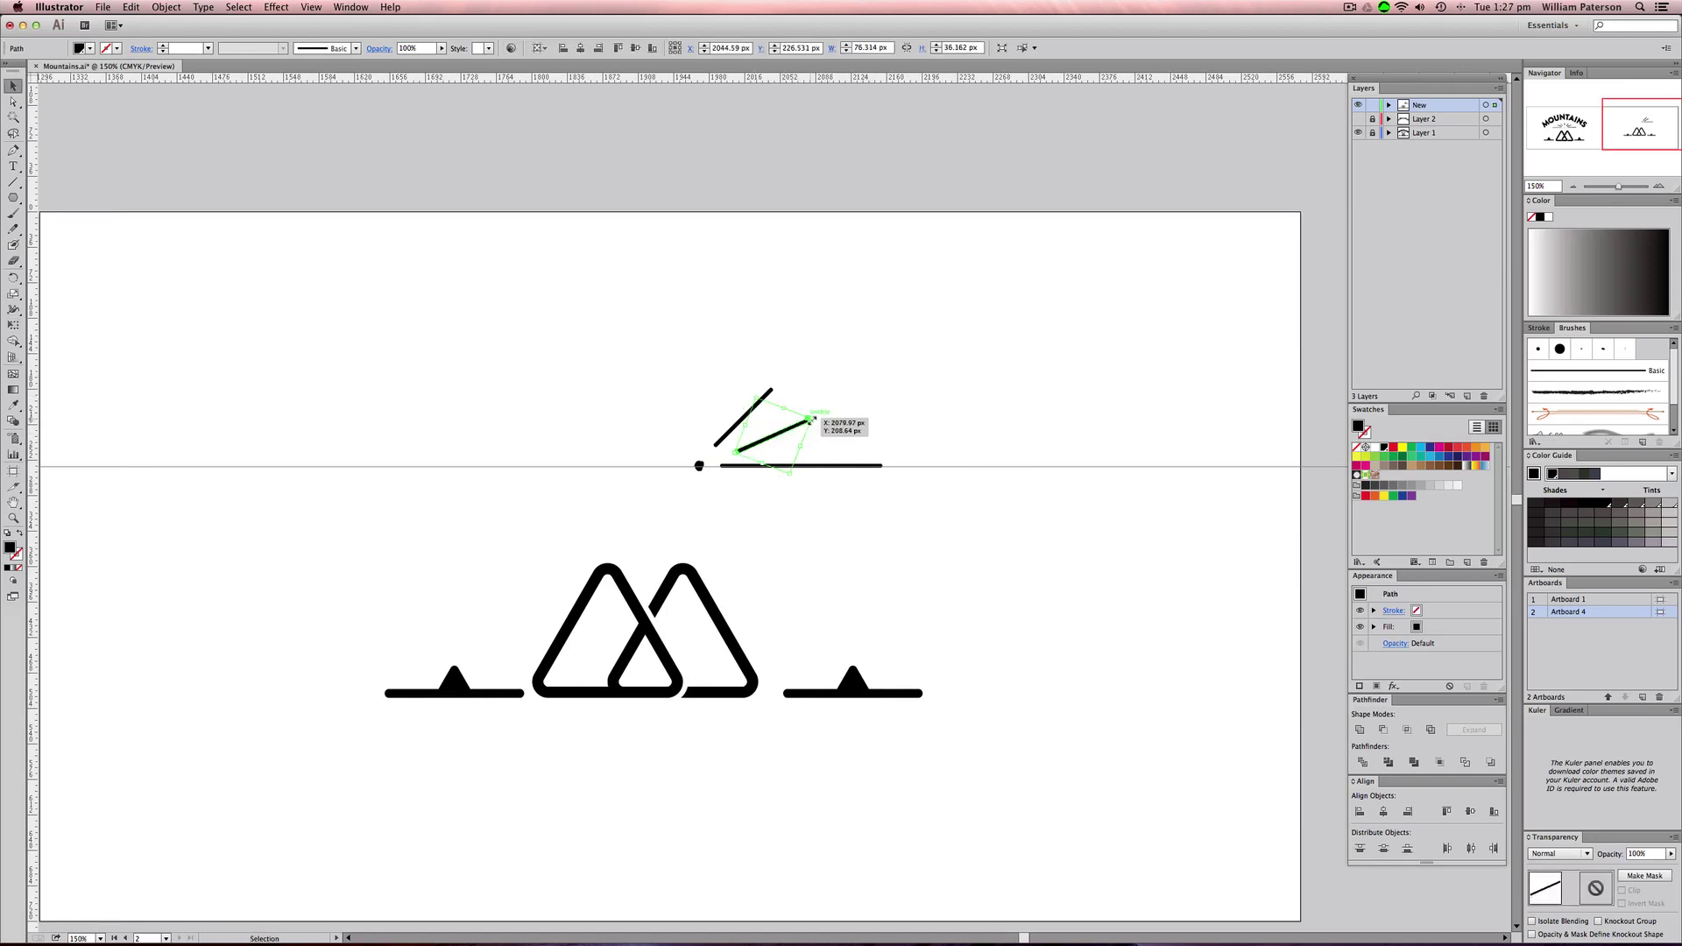
pyautogui.click(885, 387)
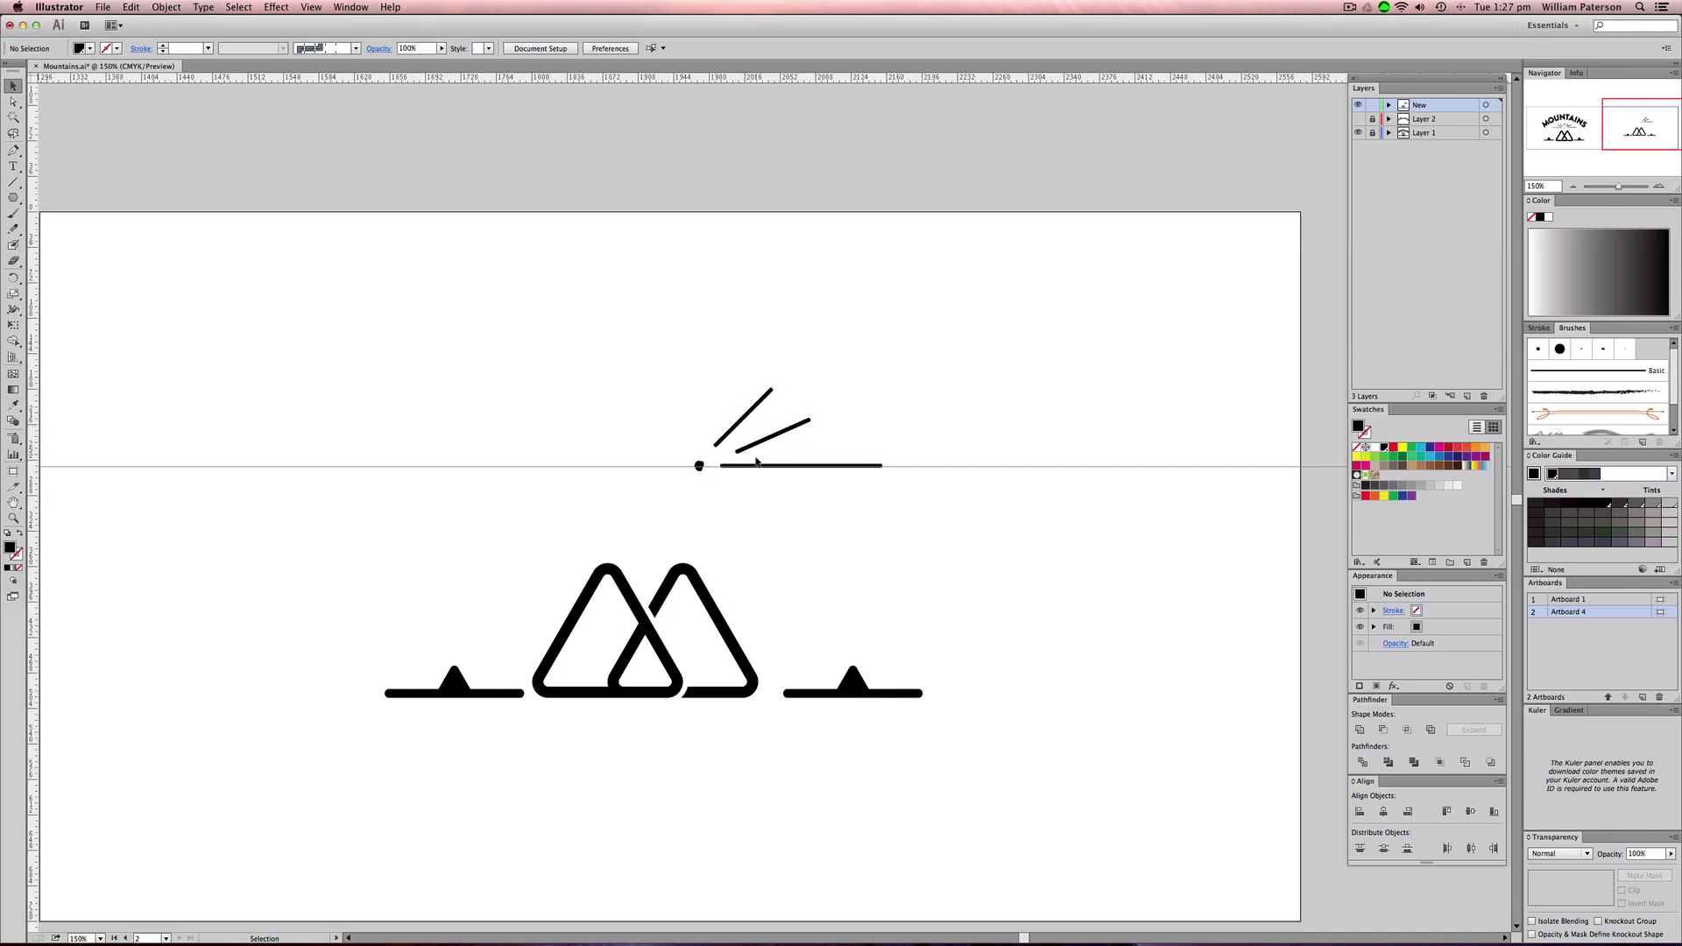
# - Paint a vertical ray directly above the dot, undoing unwanted strokes, and move the diagonal ray outward to even the spacing
pyautogui.hotkey('shift', 'b')
pyautogui.moveTo(698, 369); pyautogui.dragTo(698, 434)
pyautogui.press('super+z')
pyautogui.moveTo(700, 372)
pyautogui.mouseDown()
pyautogui.moveTo(703, 445)
pyautogui.moveTo(700, 393)
pyautogui.moveTo(759, 389)
pyautogui.moveTo(762, 411)
pyautogui.mouseUp()
pyautogui.press('super+z')
pyautogui.press('v')
pyautogui.click(776, 349)
pyautogui.click(862, 426)
# - Reflect a copy of the dot and all four rays across the vertical axis through the dot's centre
pyautogui.moveTo(650, 356); pyautogui.dragTo(1080, 508)
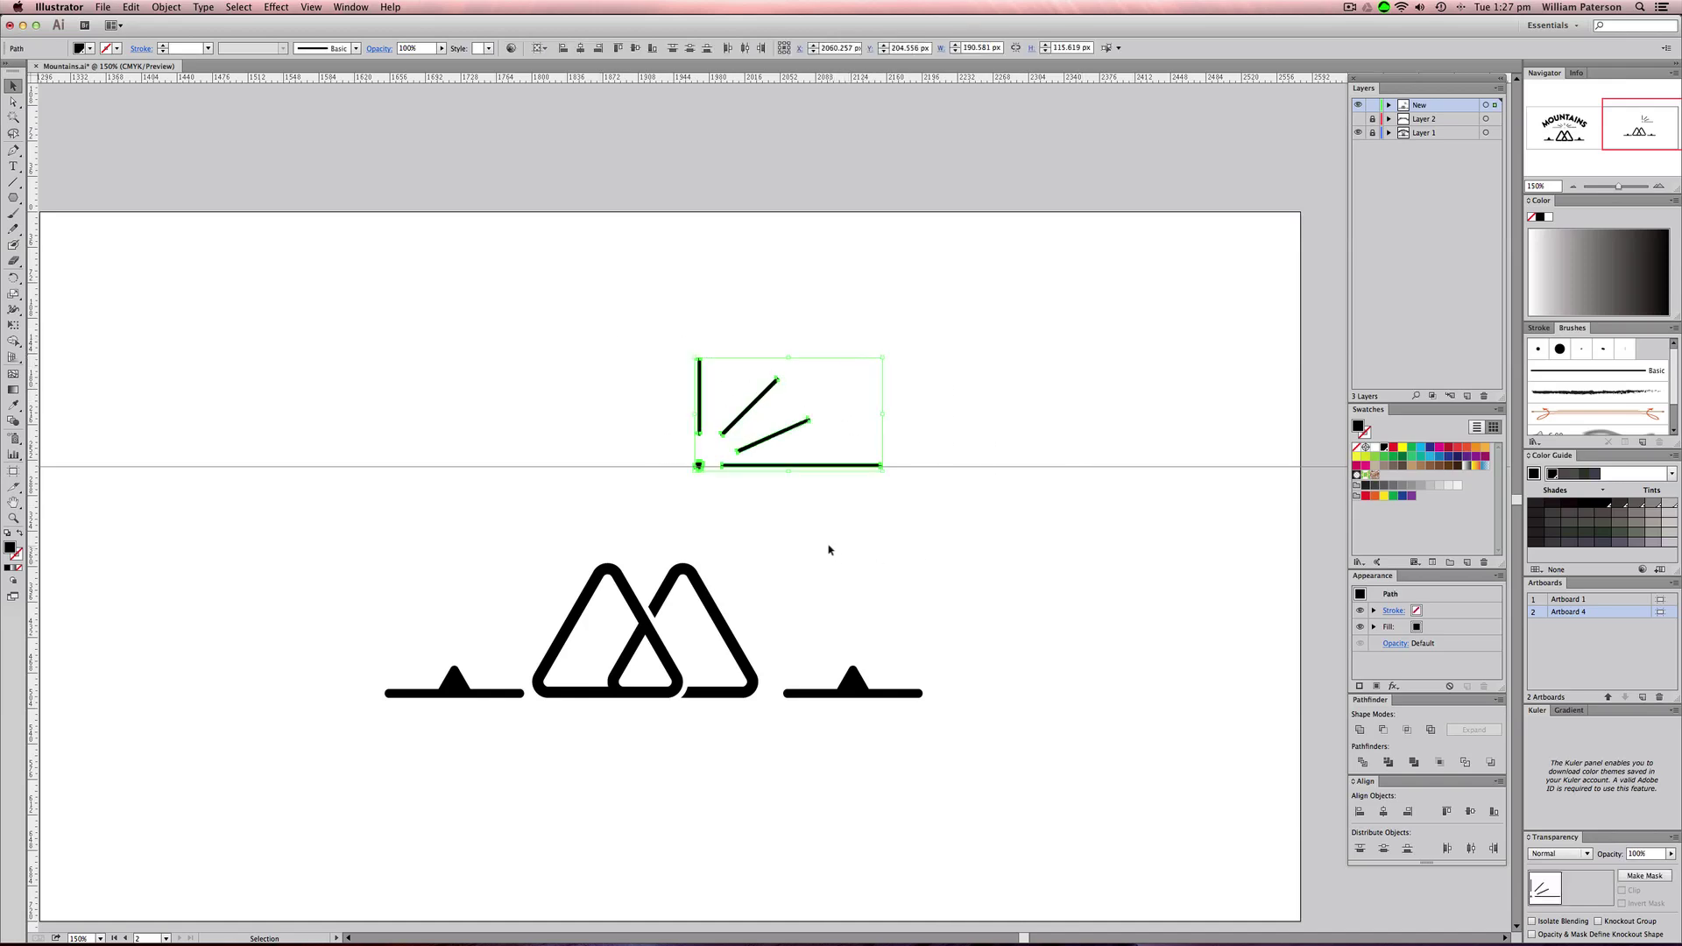
pyautogui.press('o')
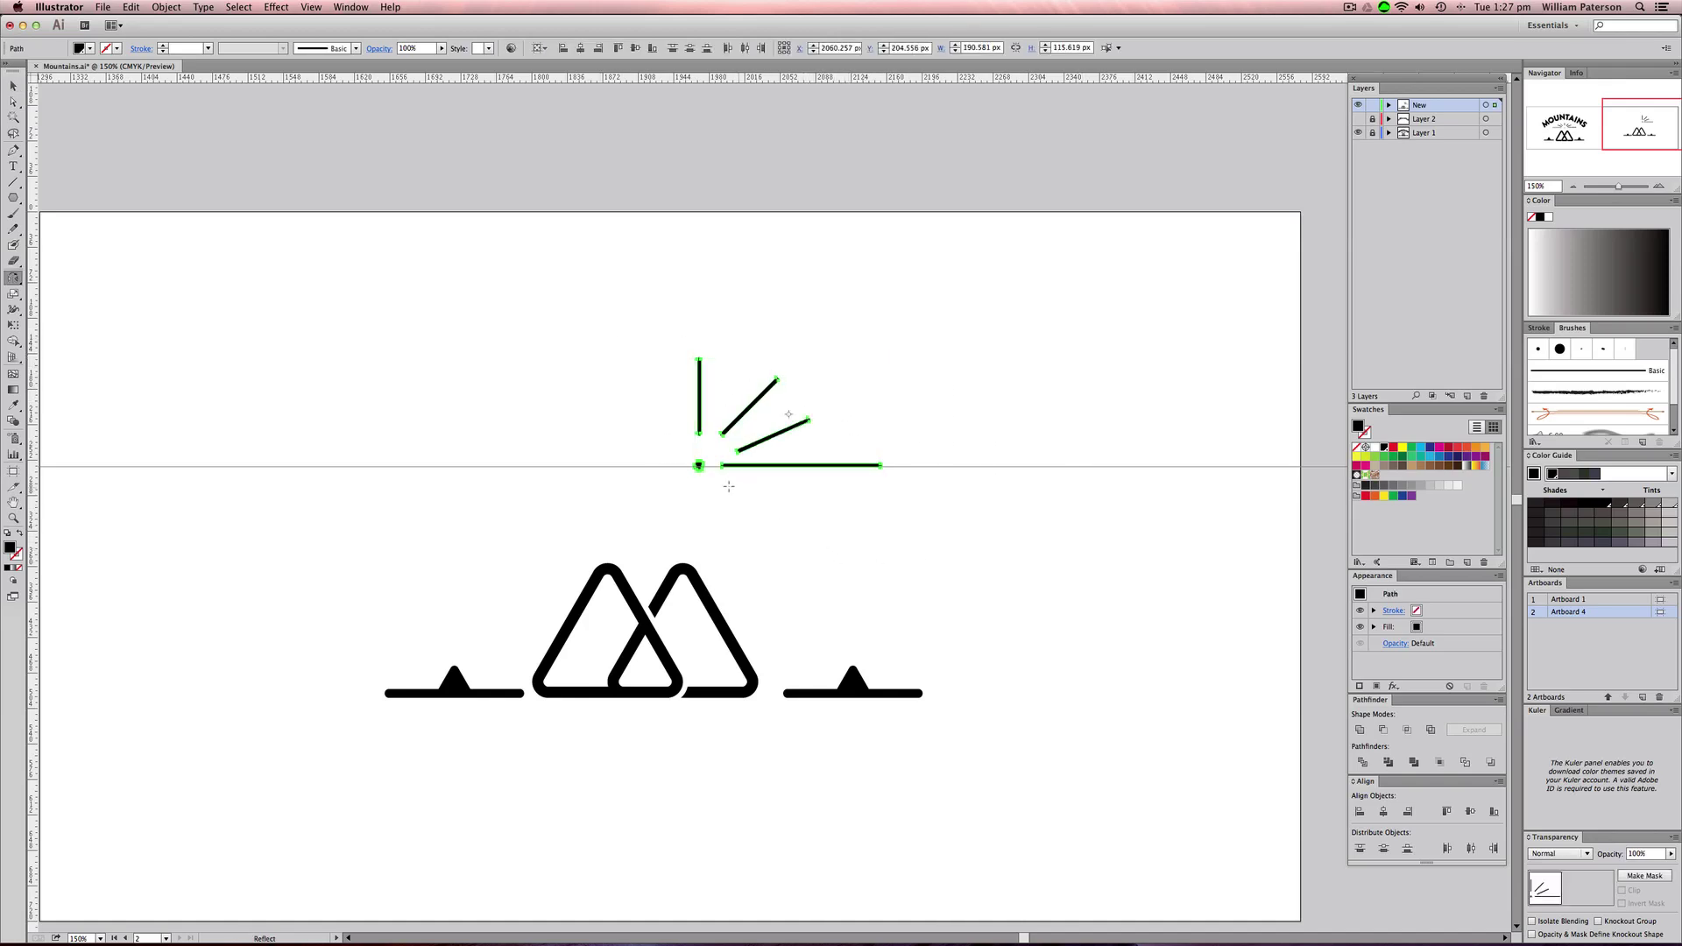
pyautogui.press('super+equal')
pyautogui.press('super+equal')
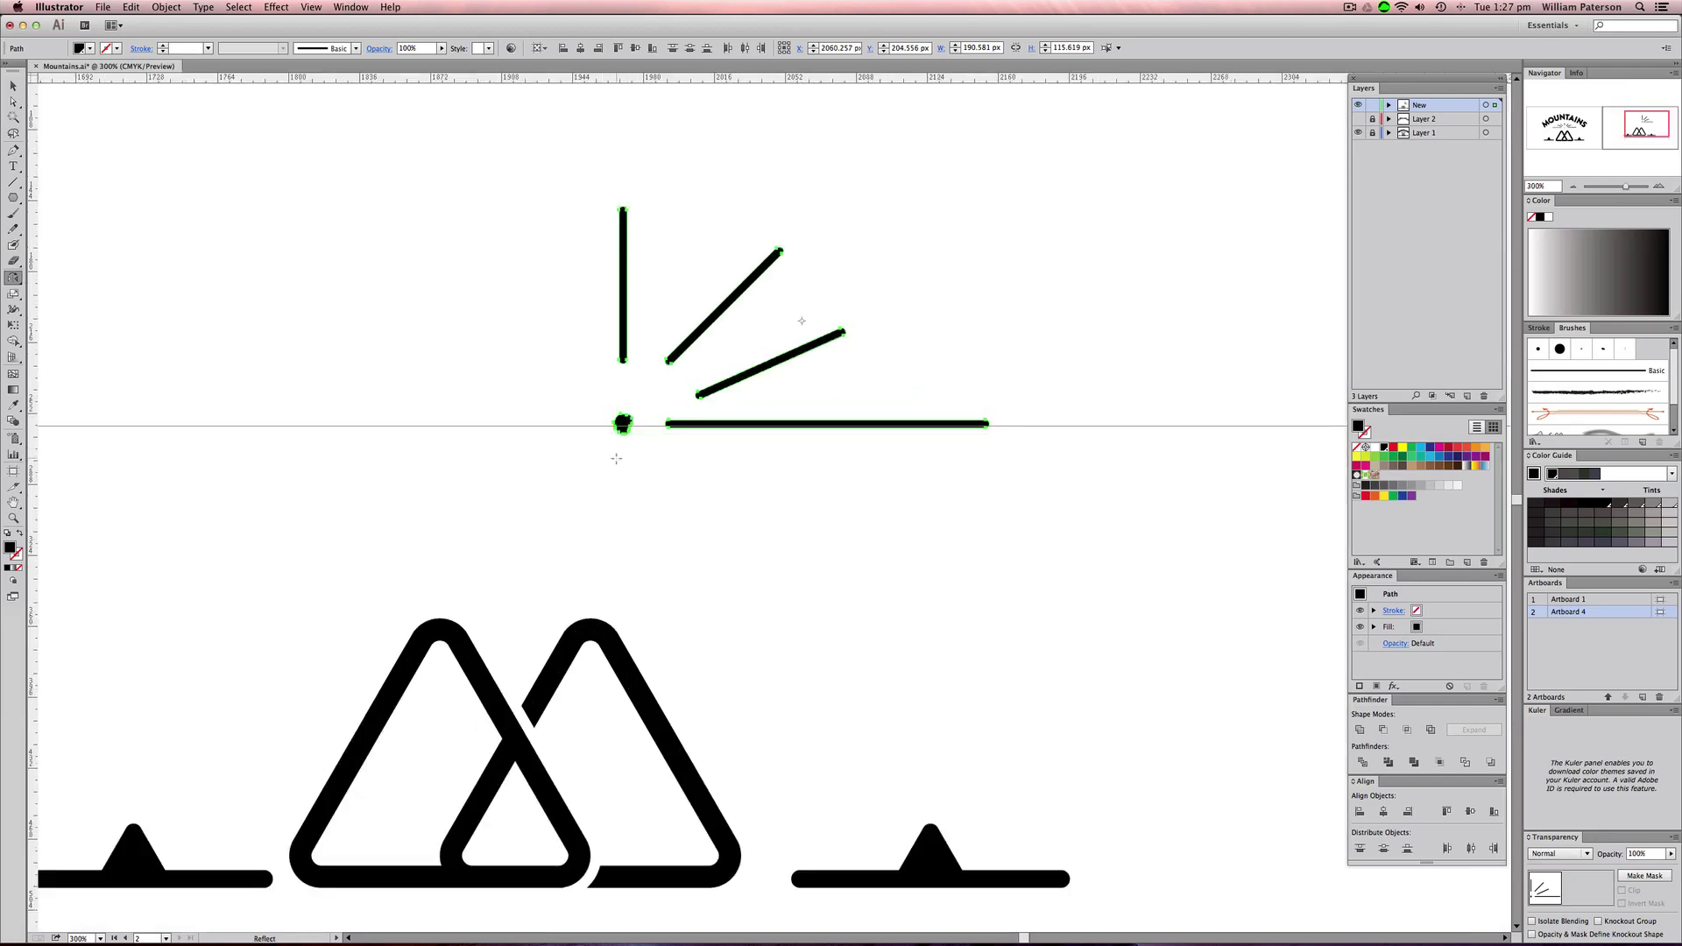
pyautogui.moveTo(576, 525); pyautogui.dragTo(613, 563)
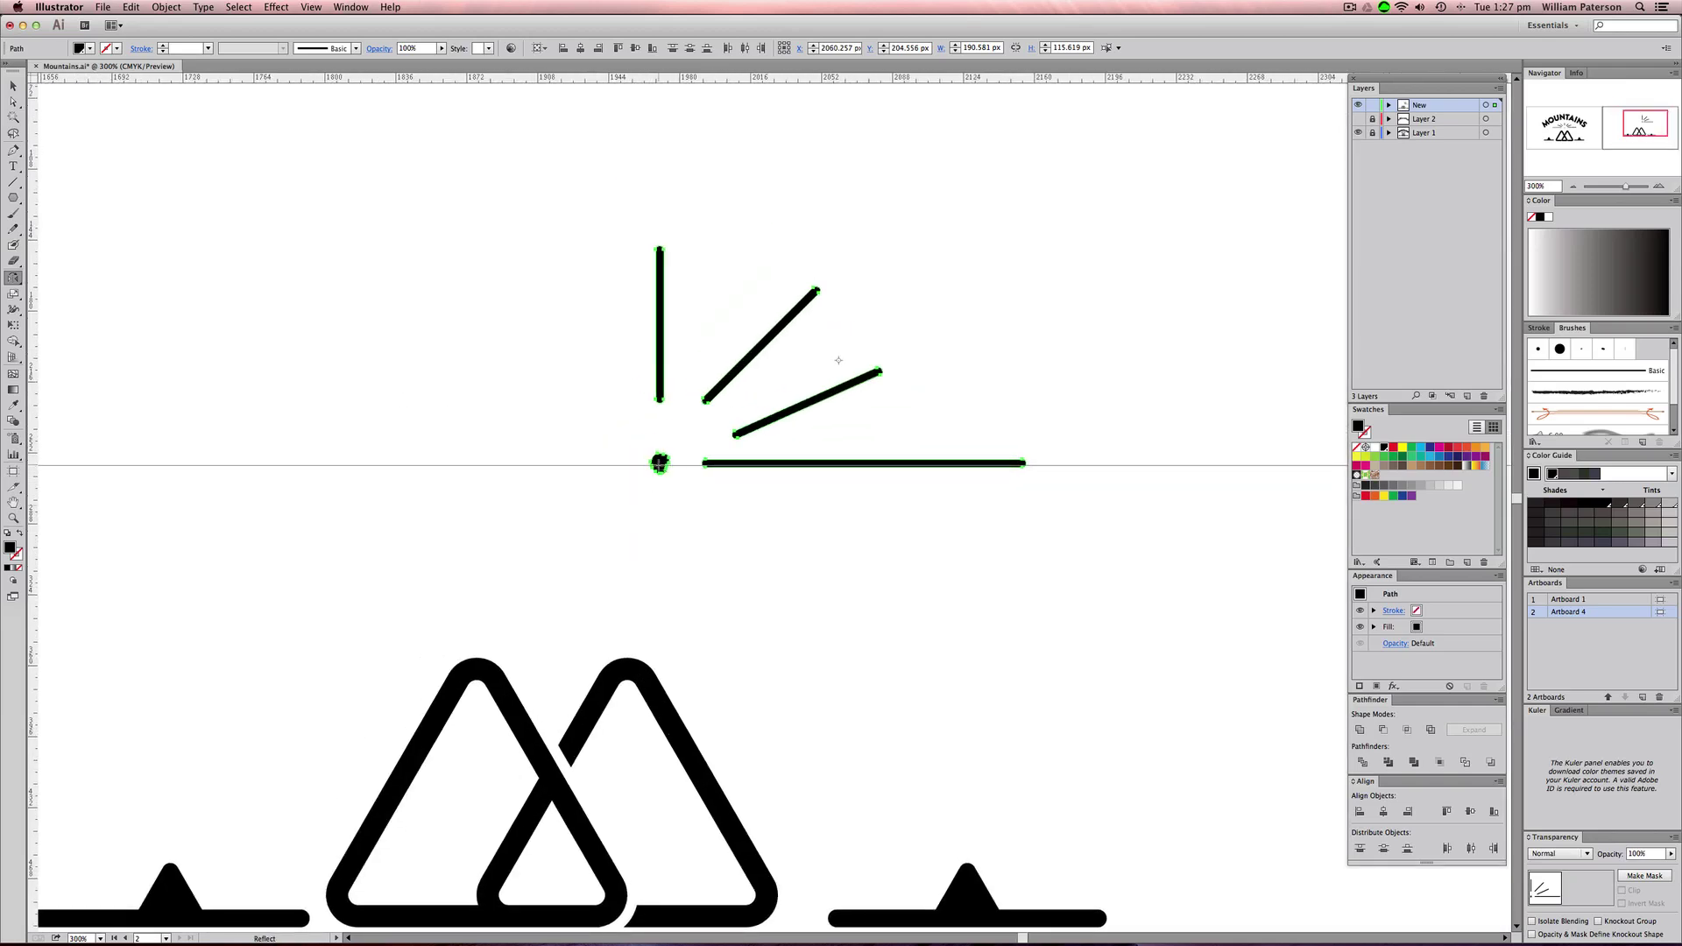
pyautogui.keyDown('alt'); pyautogui.click(659, 463); pyautogui.keyUp('alt')
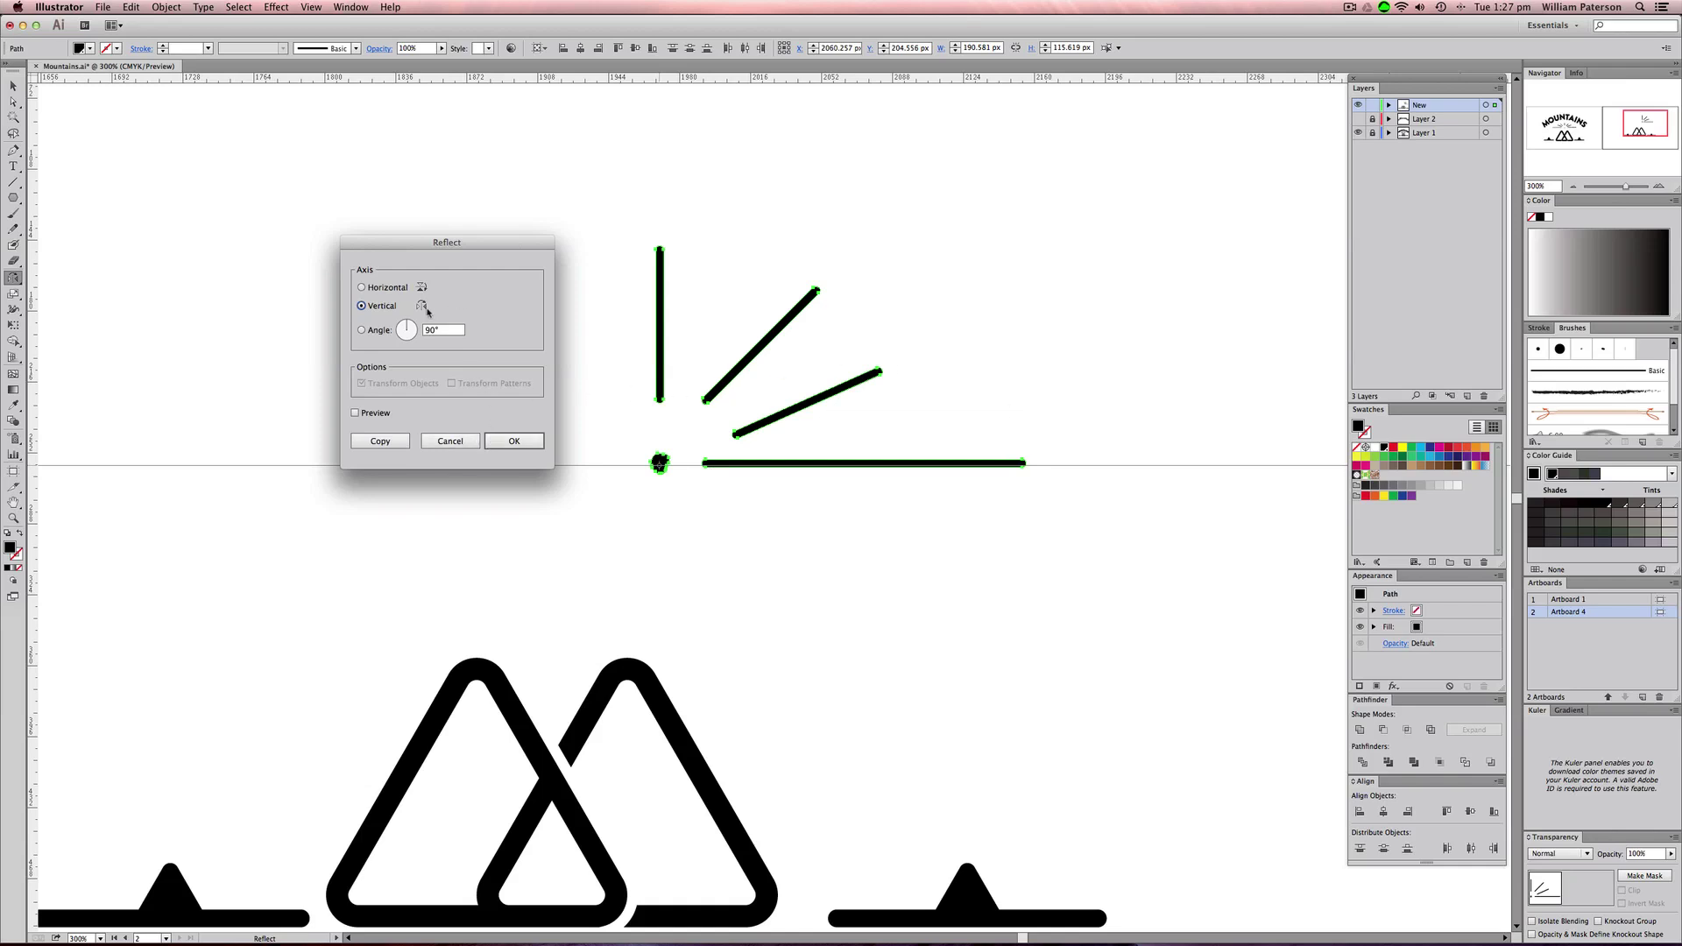
pyautogui.click(355, 413)
pyautogui.click(379, 441)
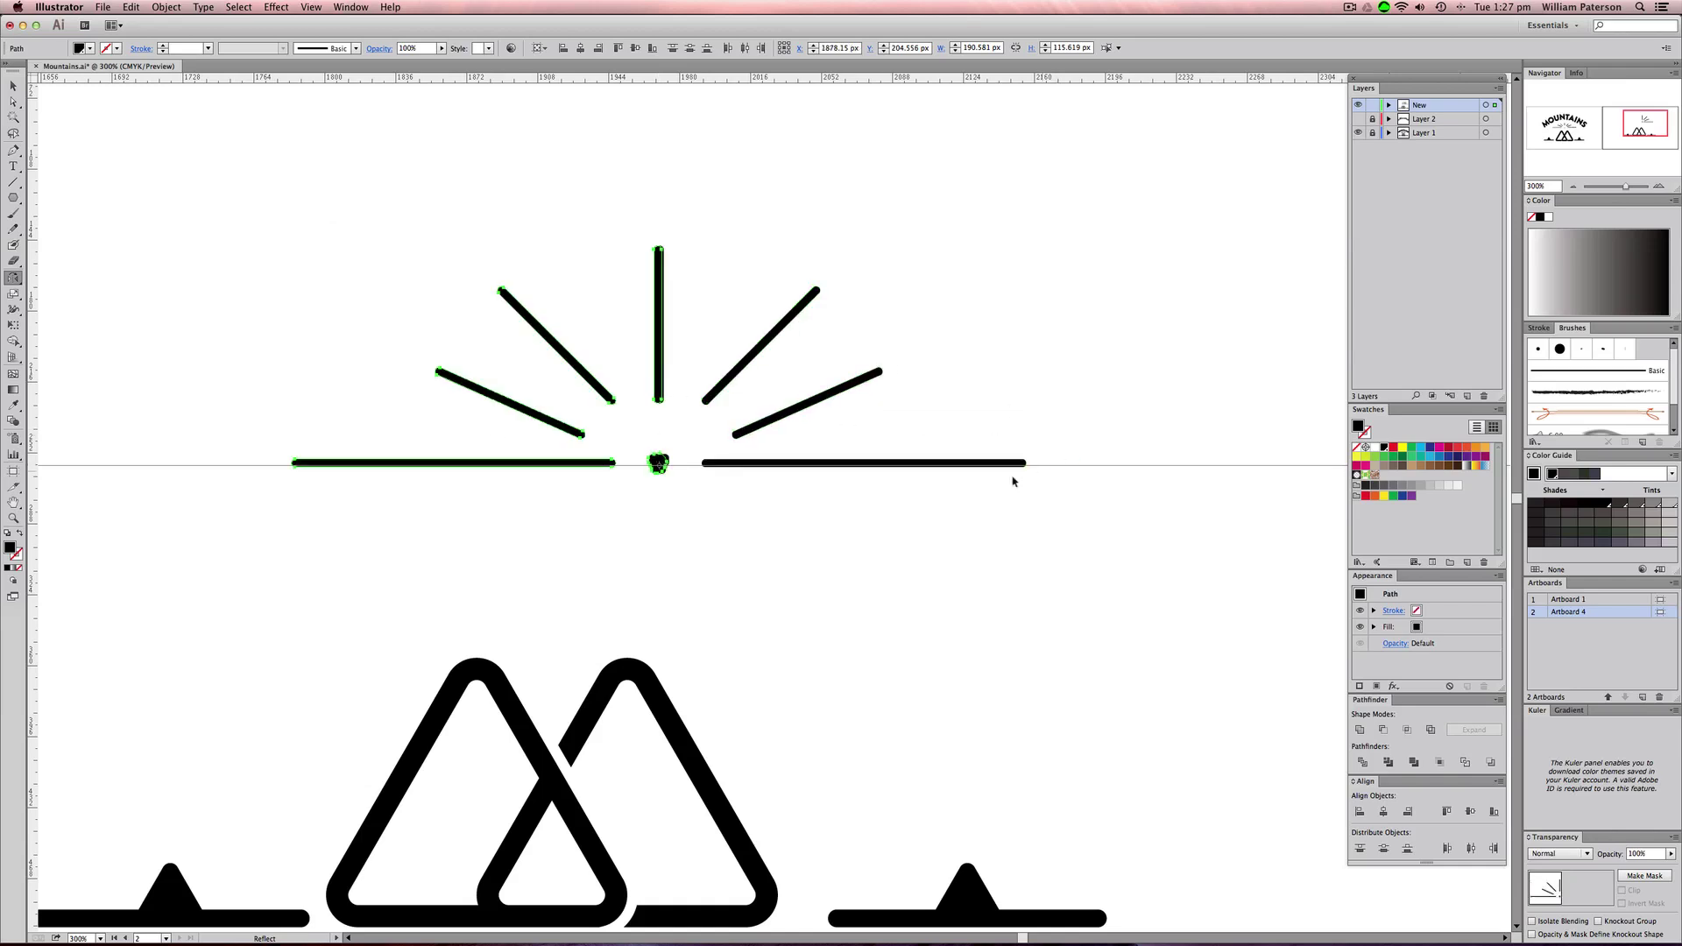
# - Nudge the mirrored half of the sunburst 1 px right to line up its dot and vertical ray with the originals
pyautogui.press('v')
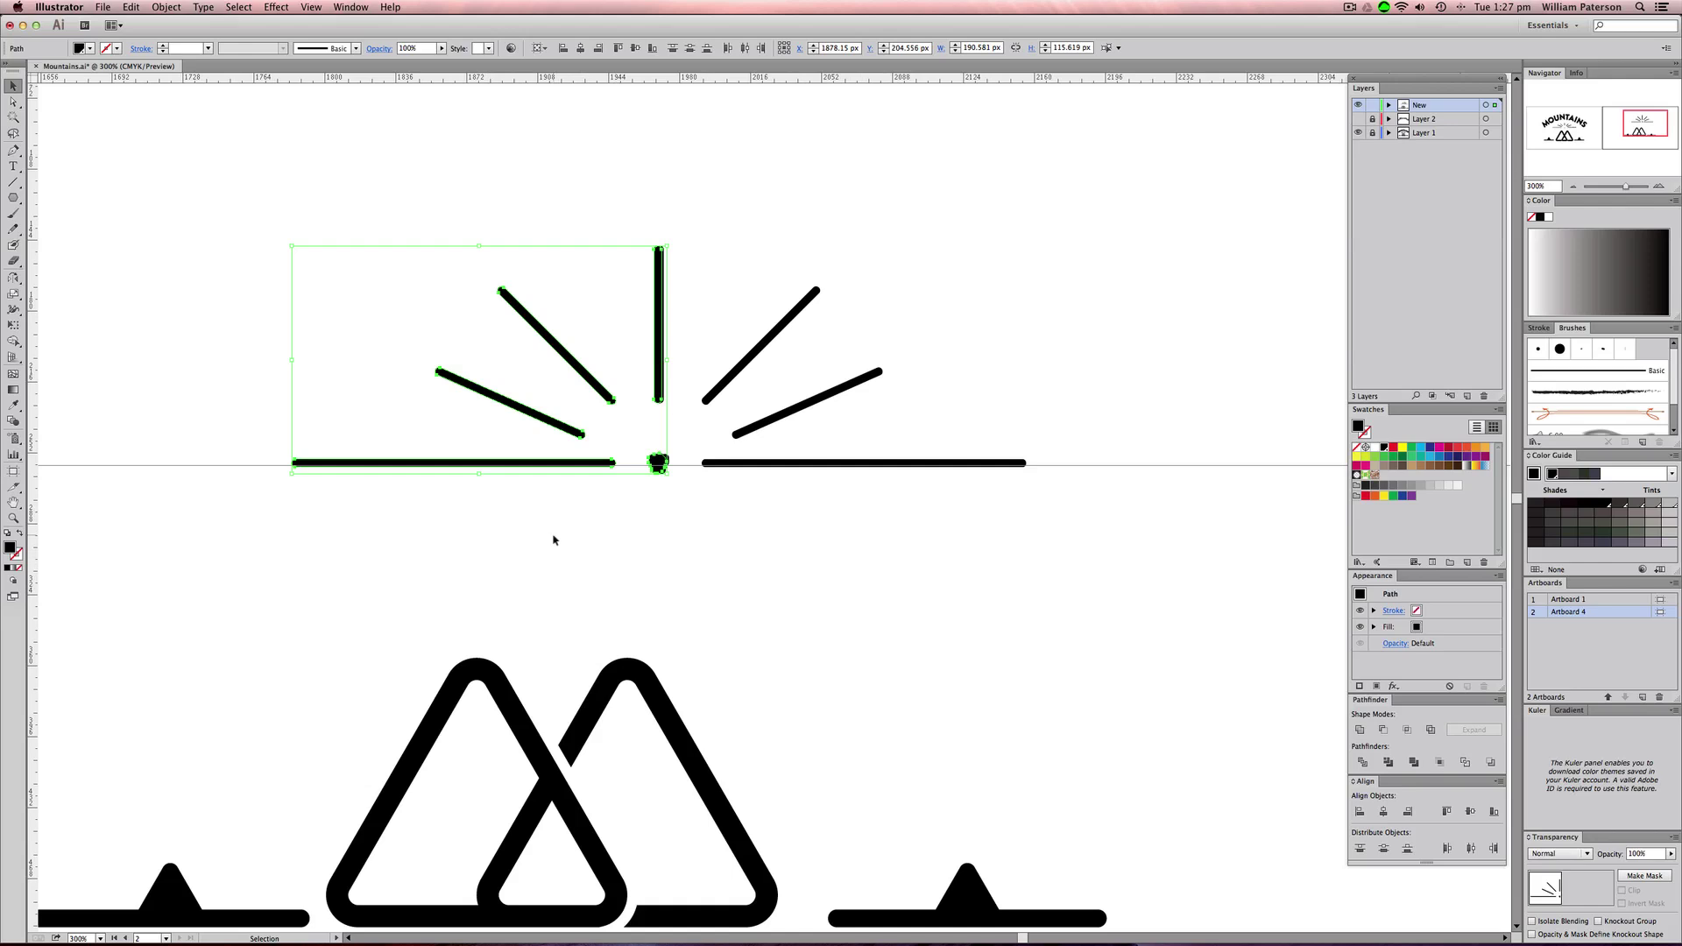
pyautogui.press('Right')
pyautogui.press('Right')
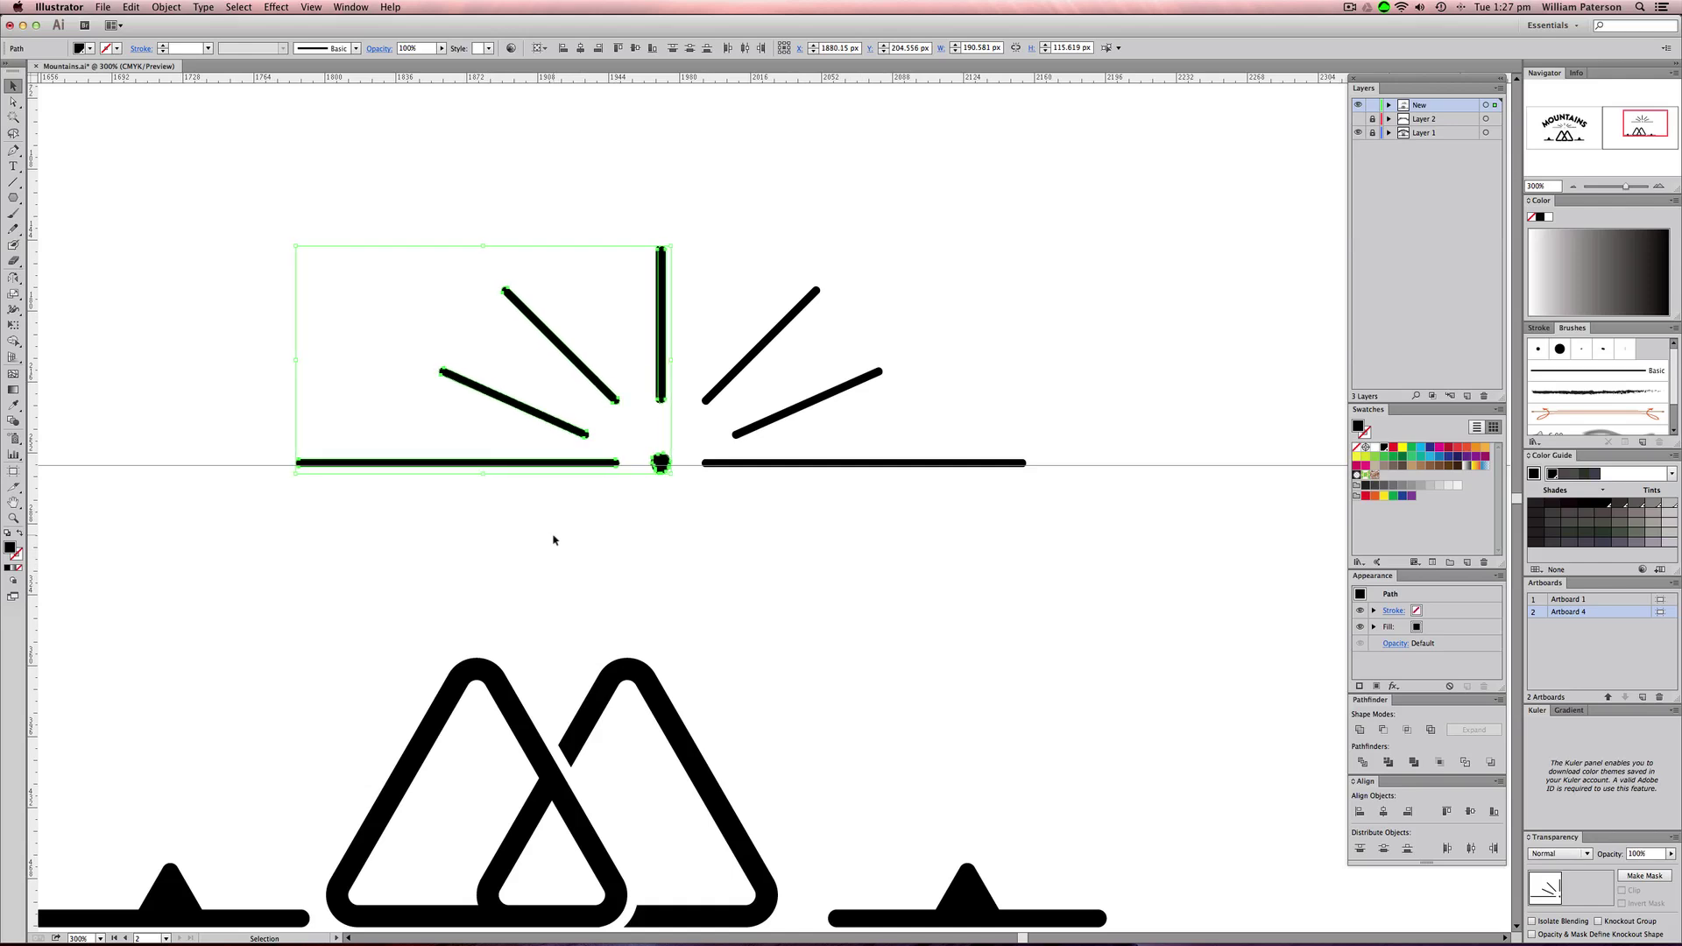
pyautogui.press('Down')
pyautogui.press('Up')
pyautogui.press('Left')
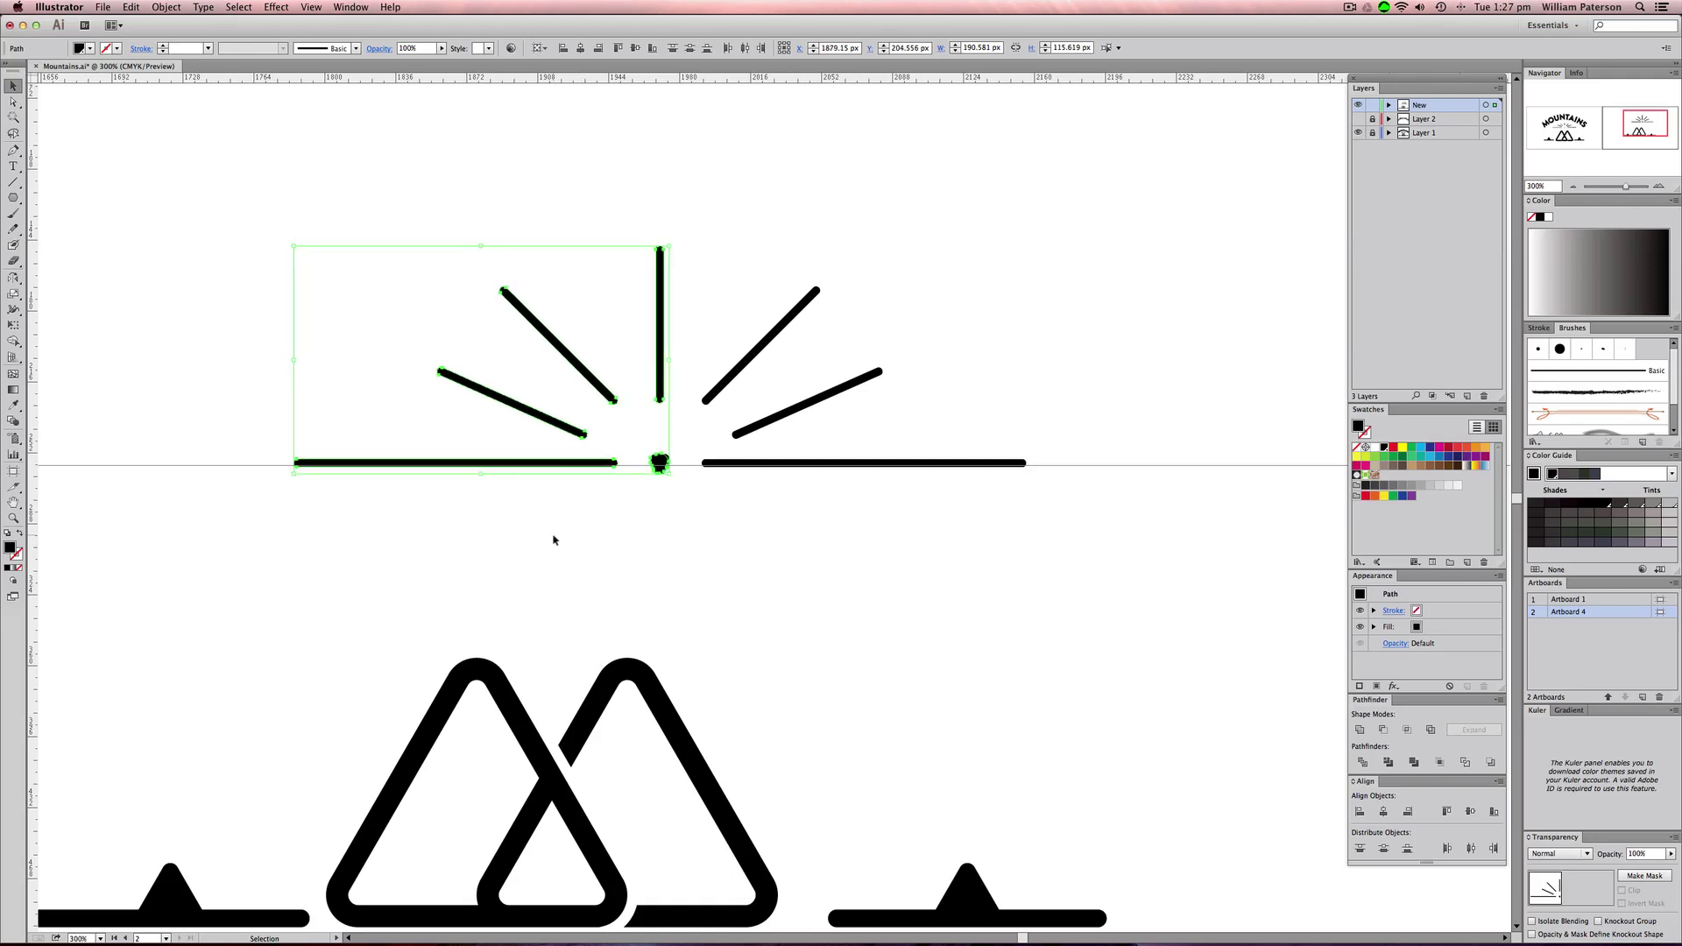
# - Group the dot and all rays of both sunburst halves into one object, then deselect it
pyautogui.moveTo(1017, 219); pyautogui.dragTo(692, 473)
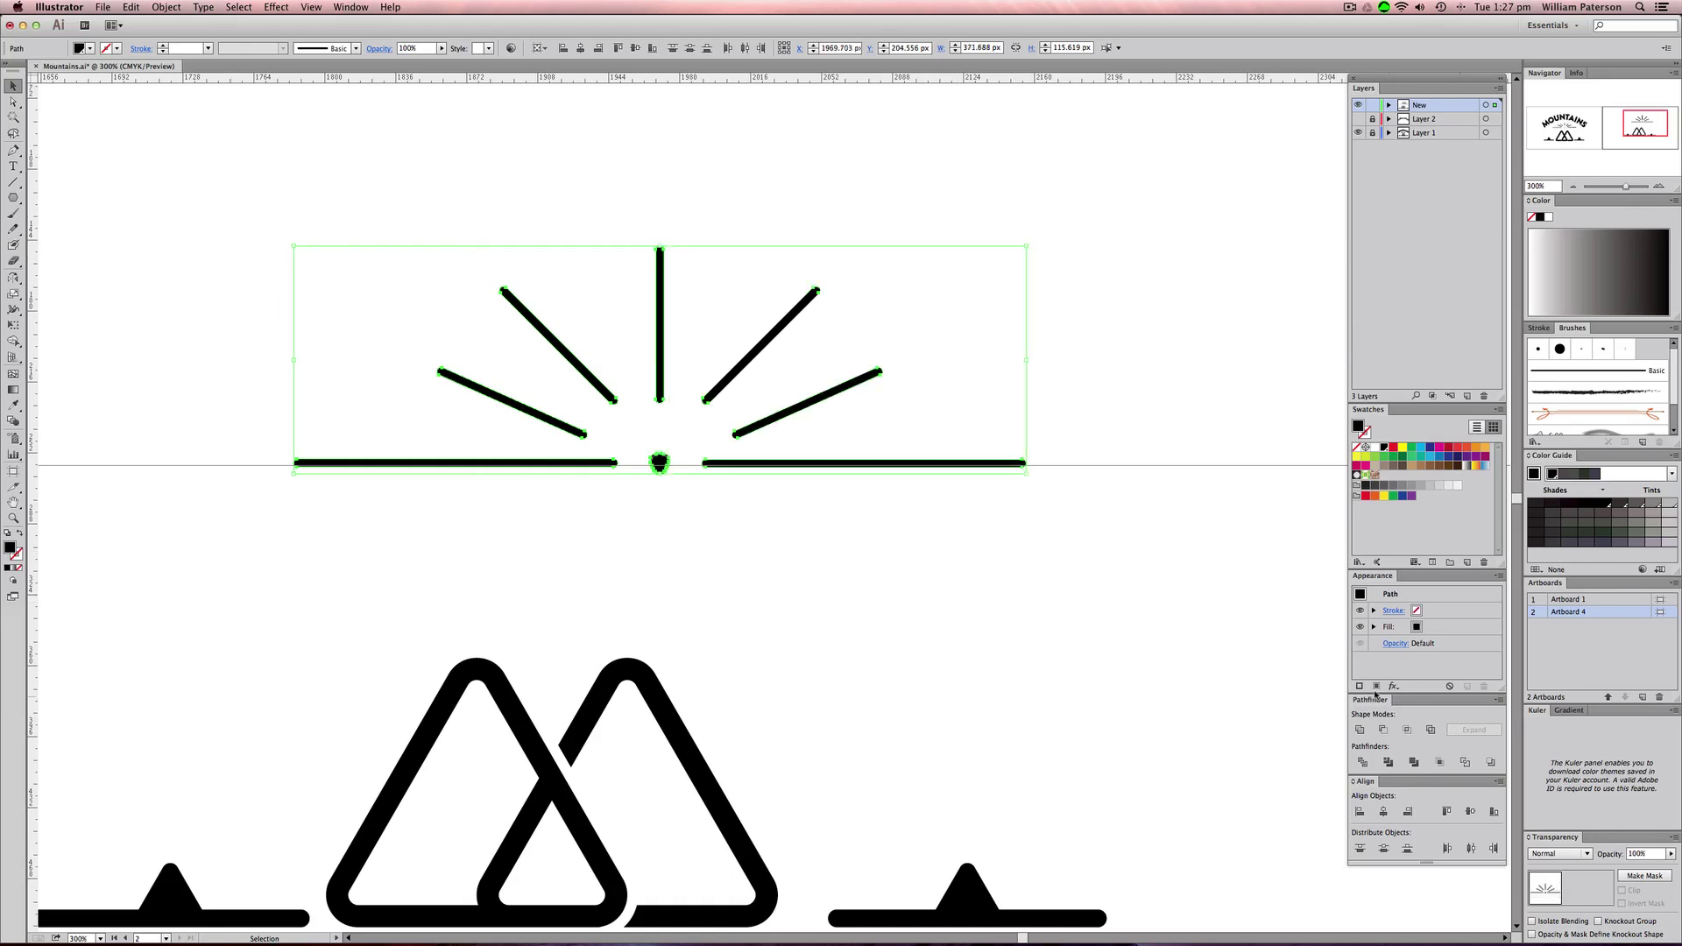
pyautogui.click(1033, 686)
pyautogui.press('super+1')
pyautogui.moveTo(986, 377); pyautogui.dragTo(725, 432)
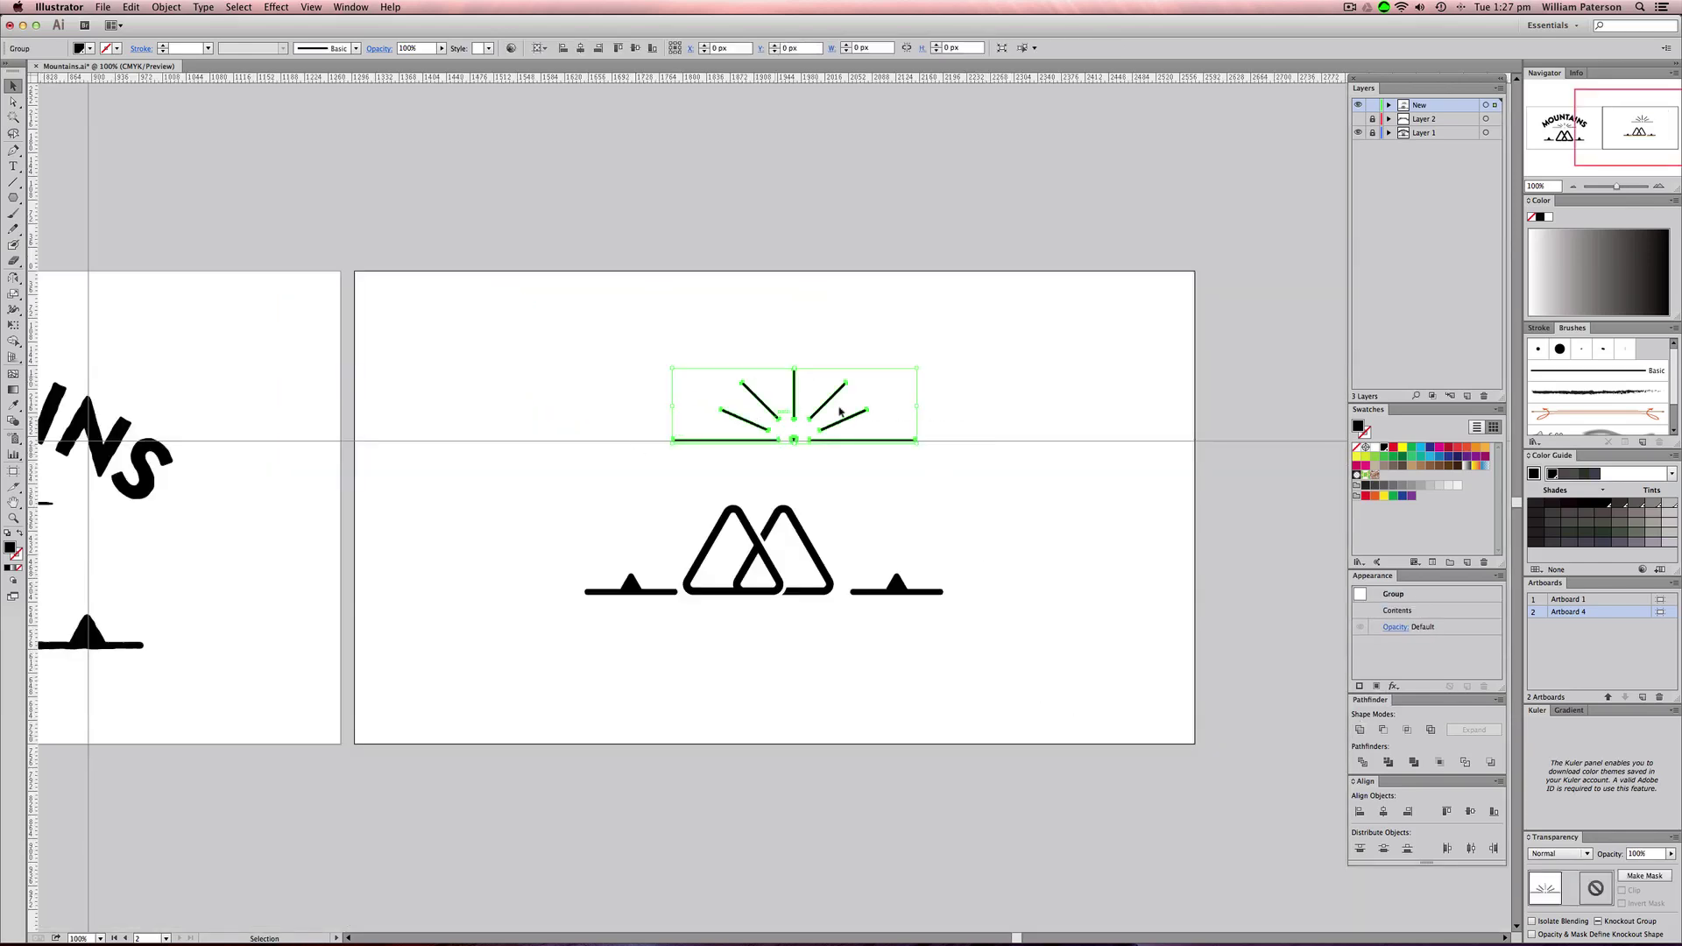
pyautogui.moveTo(504, 674); pyautogui.dragTo(843, 667)
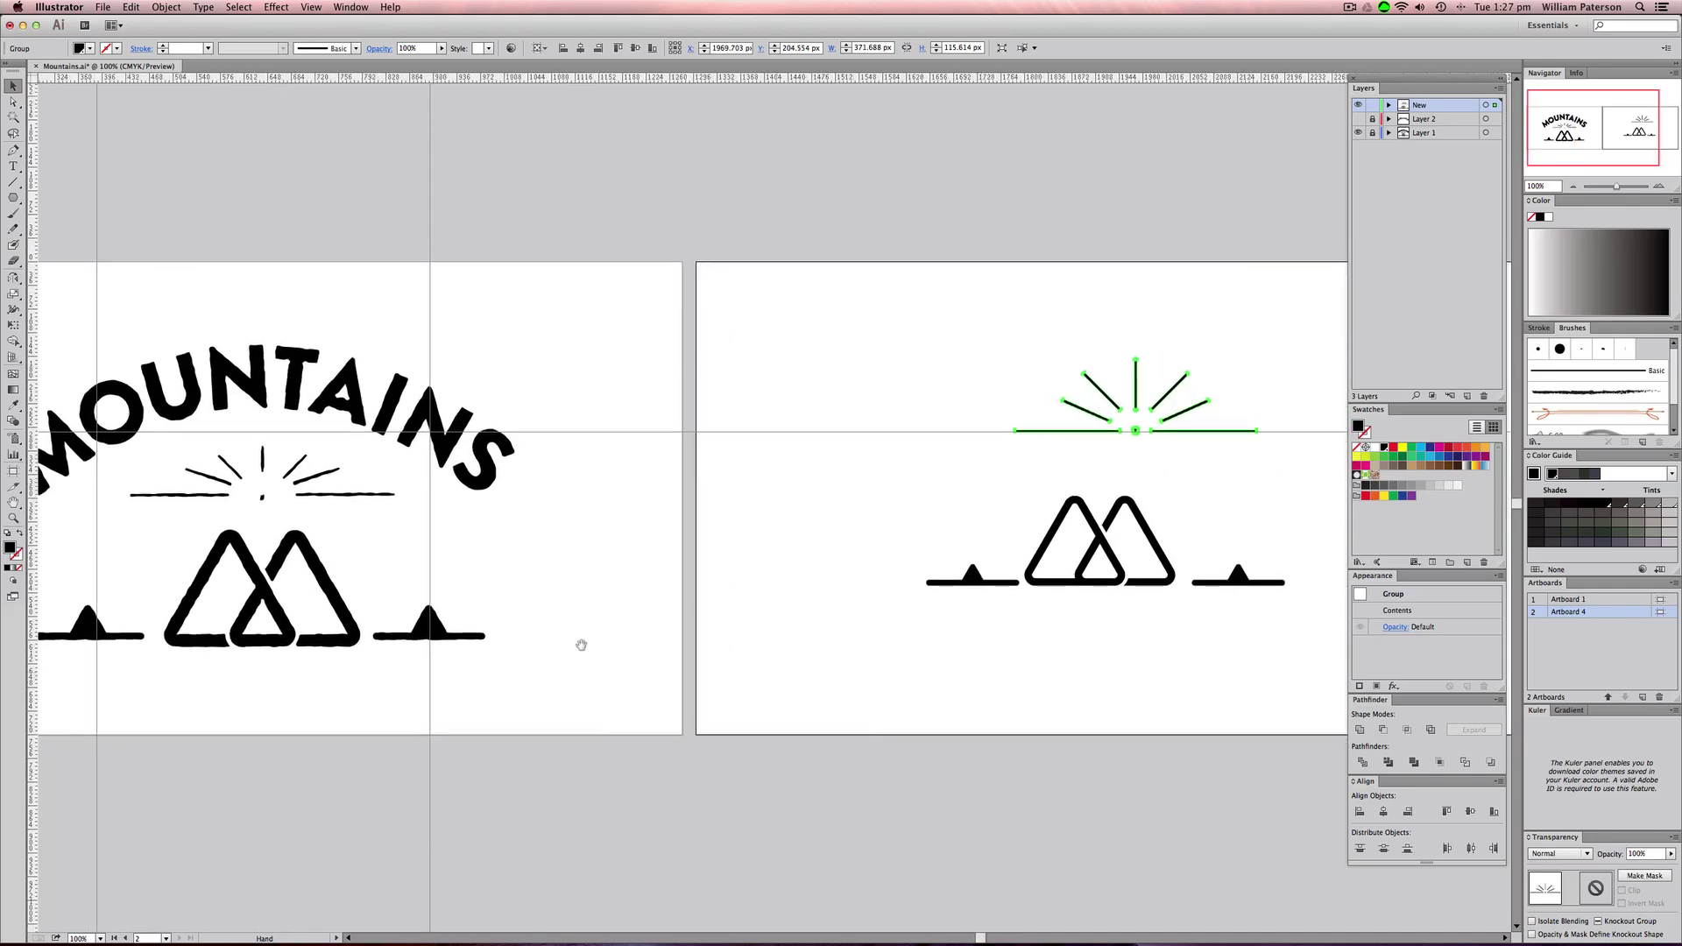
pyautogui.moveTo(960, 587); pyautogui.dragTo(909, 570)
pyautogui.click(830, 612)
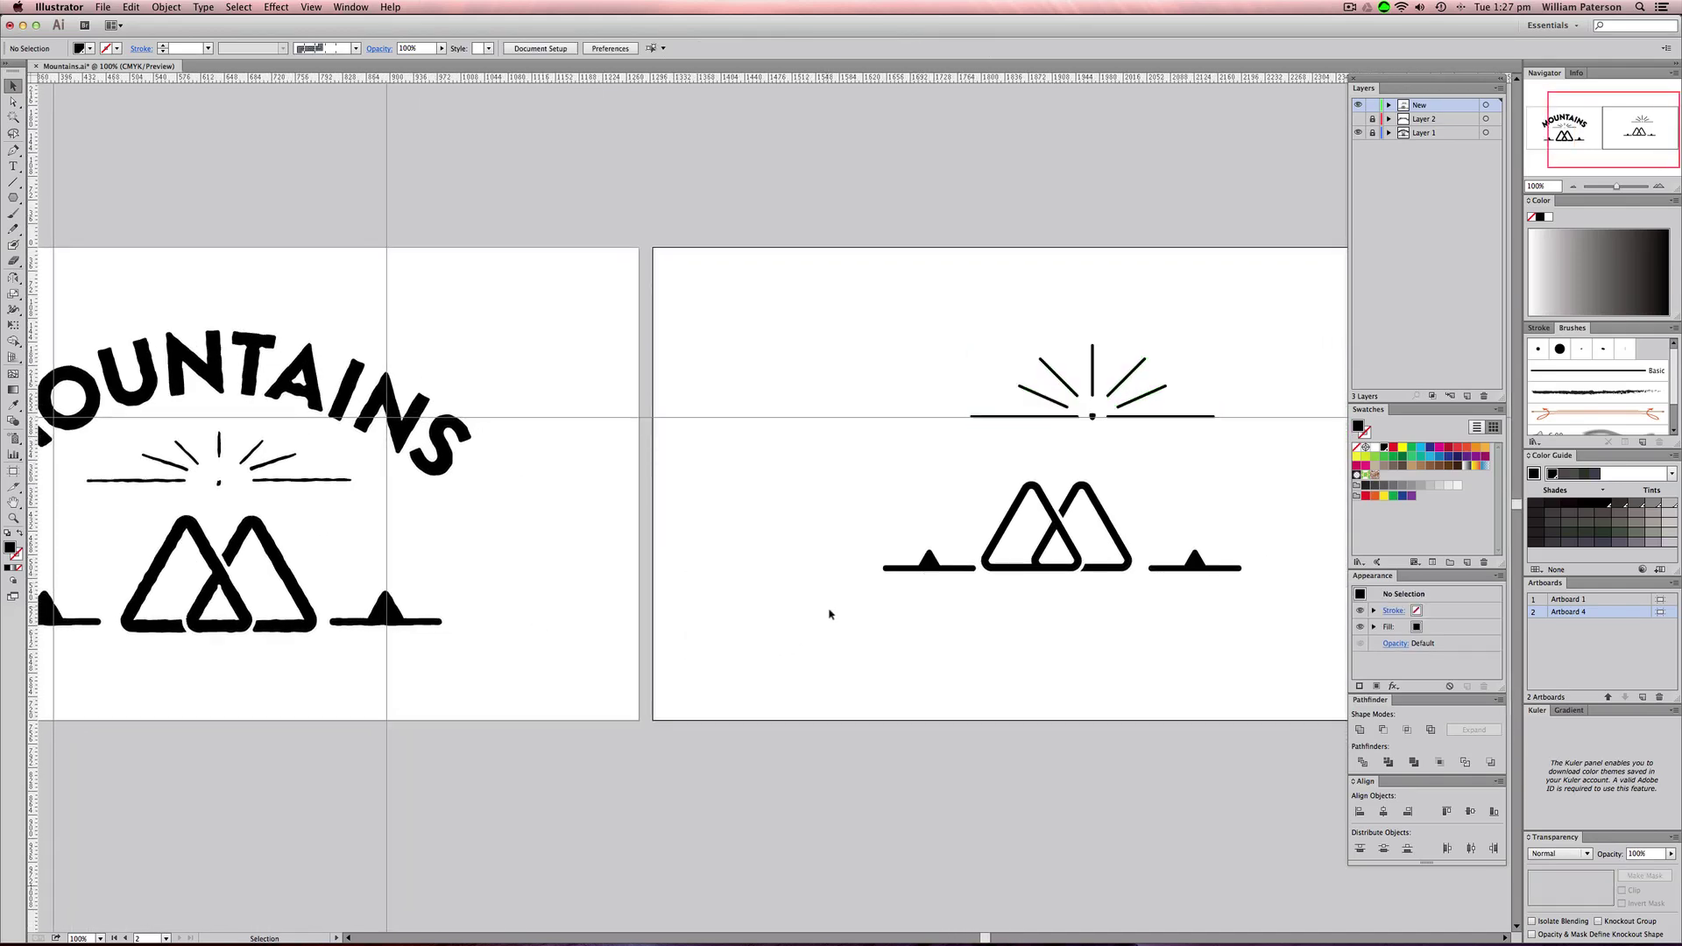
# - Scale the sunburst group down proportionally to about 259 px wide and center it just above the interwoven triangles
pyautogui.moveTo(821, 670); pyautogui.dragTo(620, 683)
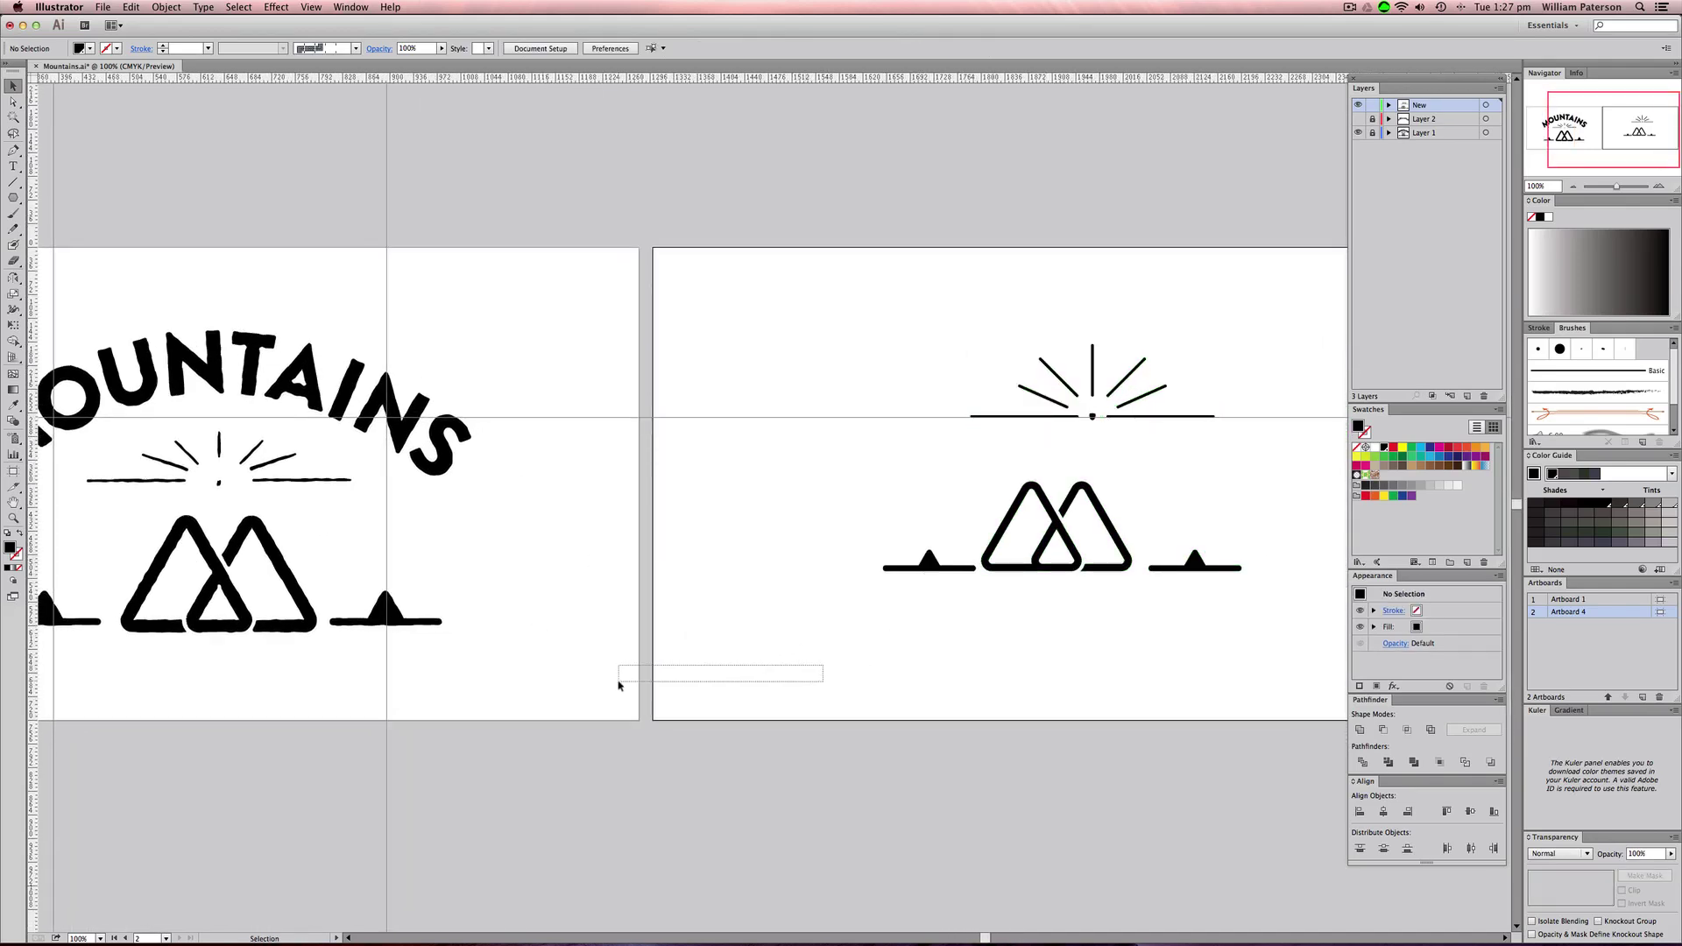
pyautogui.moveTo(503, 661); pyautogui.dragTo(389, 696)
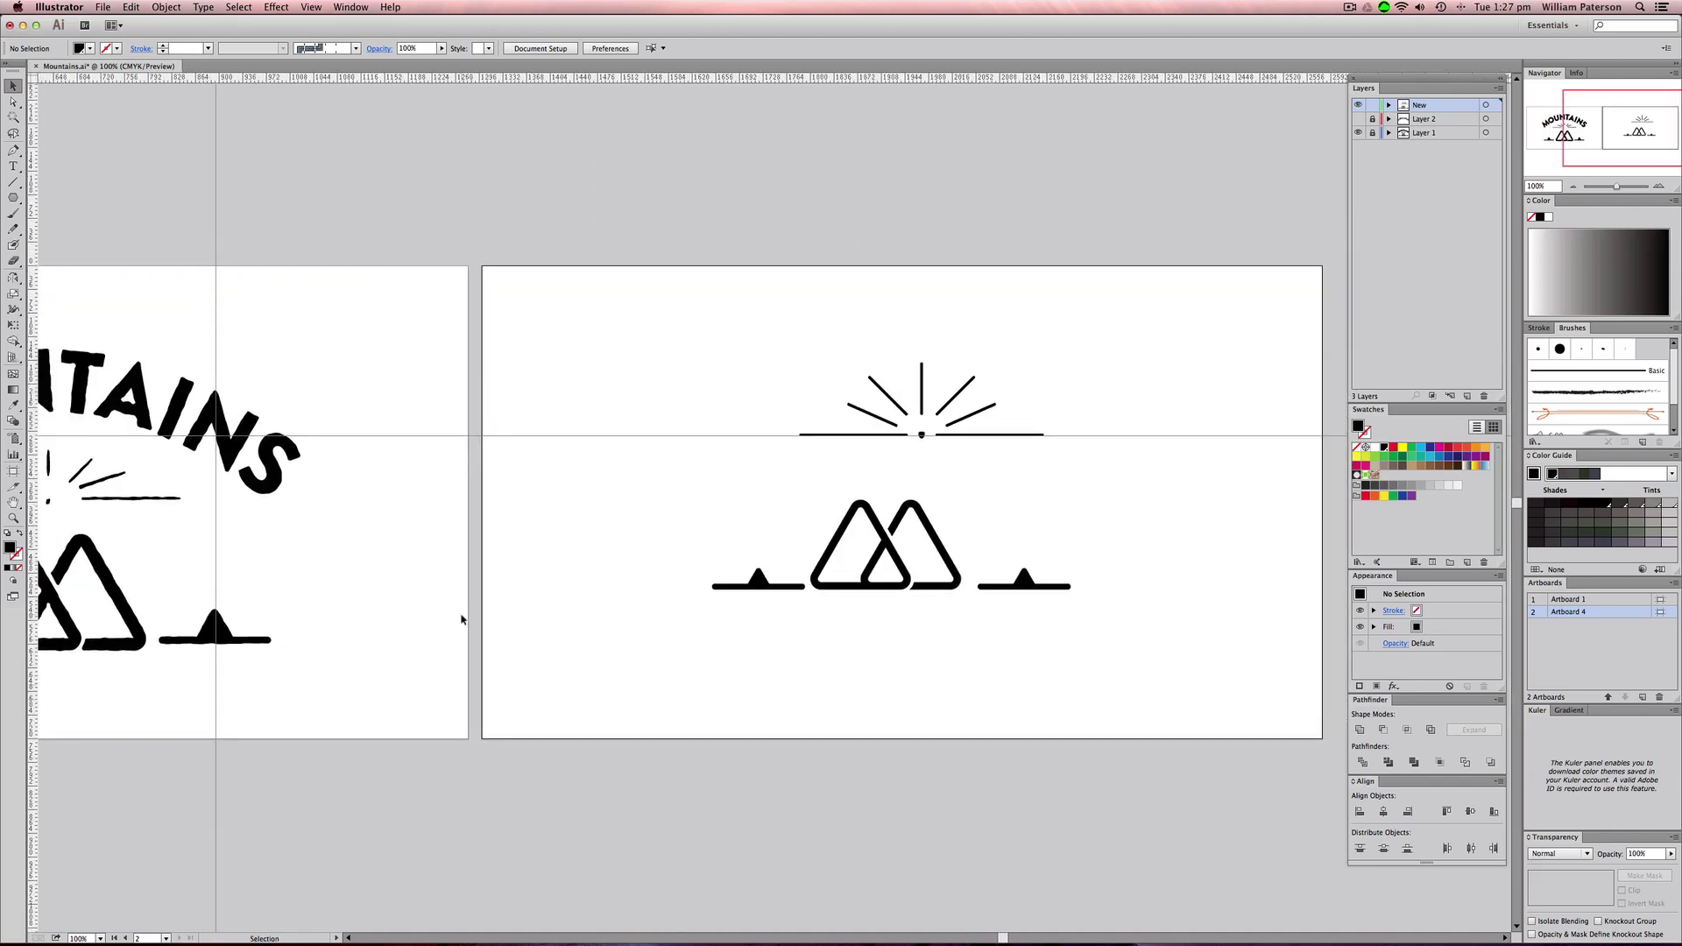
pyautogui.press('super+minus')
pyautogui.click(884, 457)
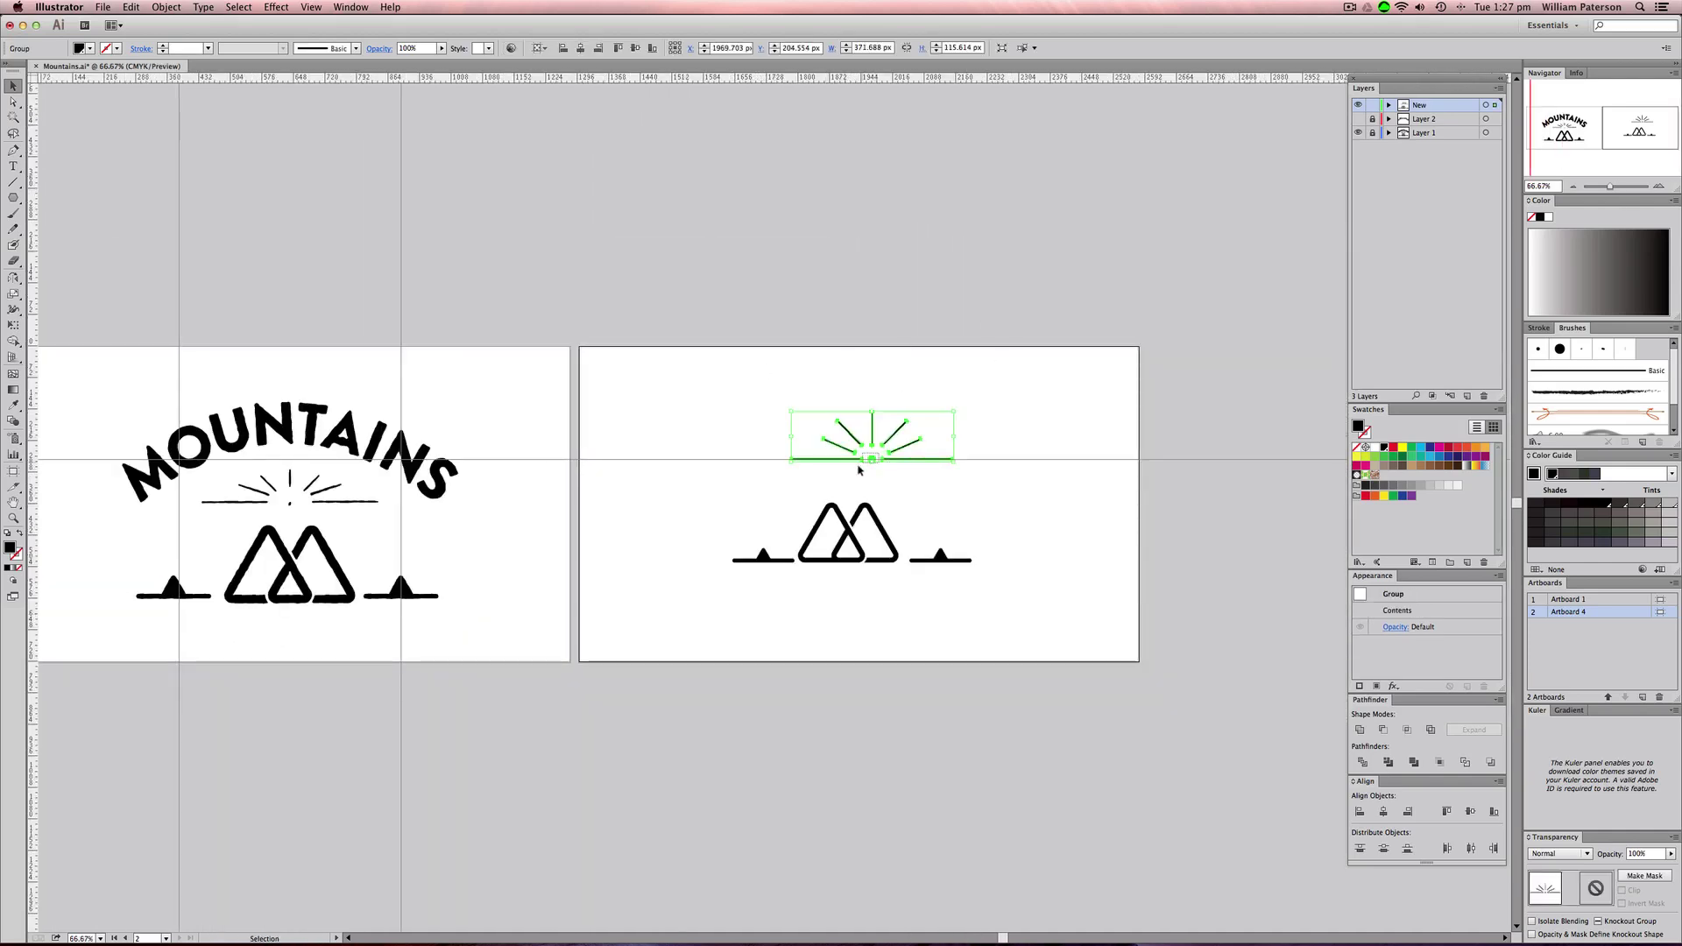
pyautogui.moveTo(883, 457); pyautogui.dragTo(854, 498)
pyautogui.click(1007, 455)
pyautogui.moveTo(978, 437)
pyautogui.mouseDown()
pyautogui.moveTo(784, 479)
pyautogui.moveTo(932, 449)
pyautogui.moveTo(838, 489)
pyautogui.mouseUp()
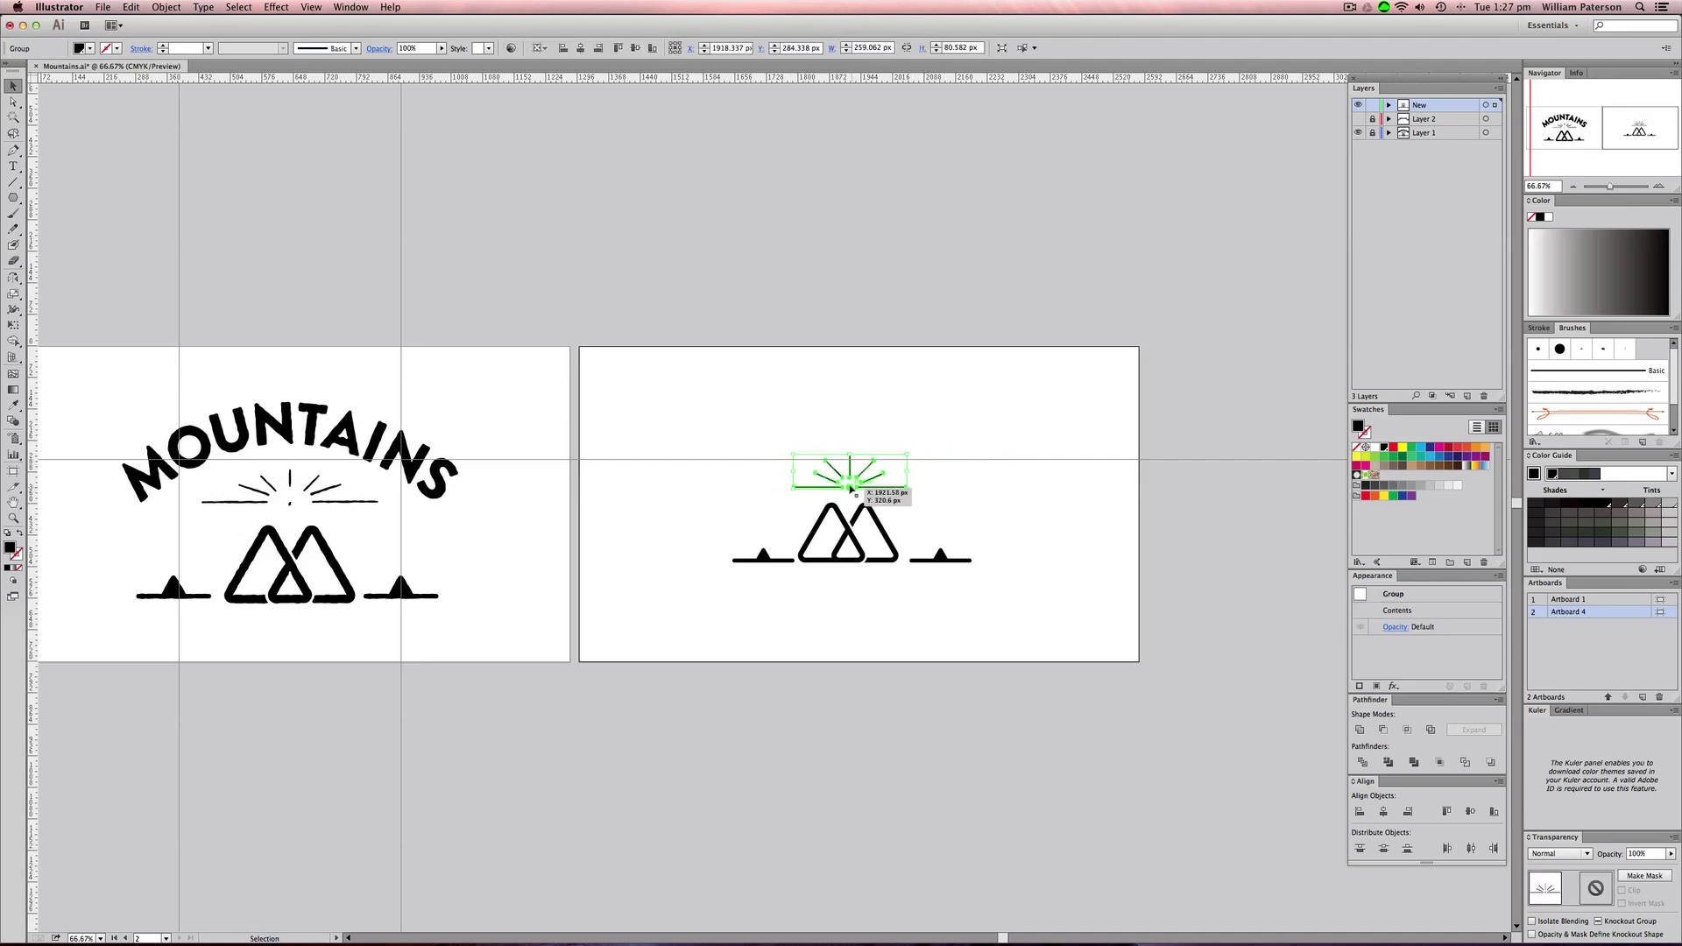
pyautogui.click(936, 480)
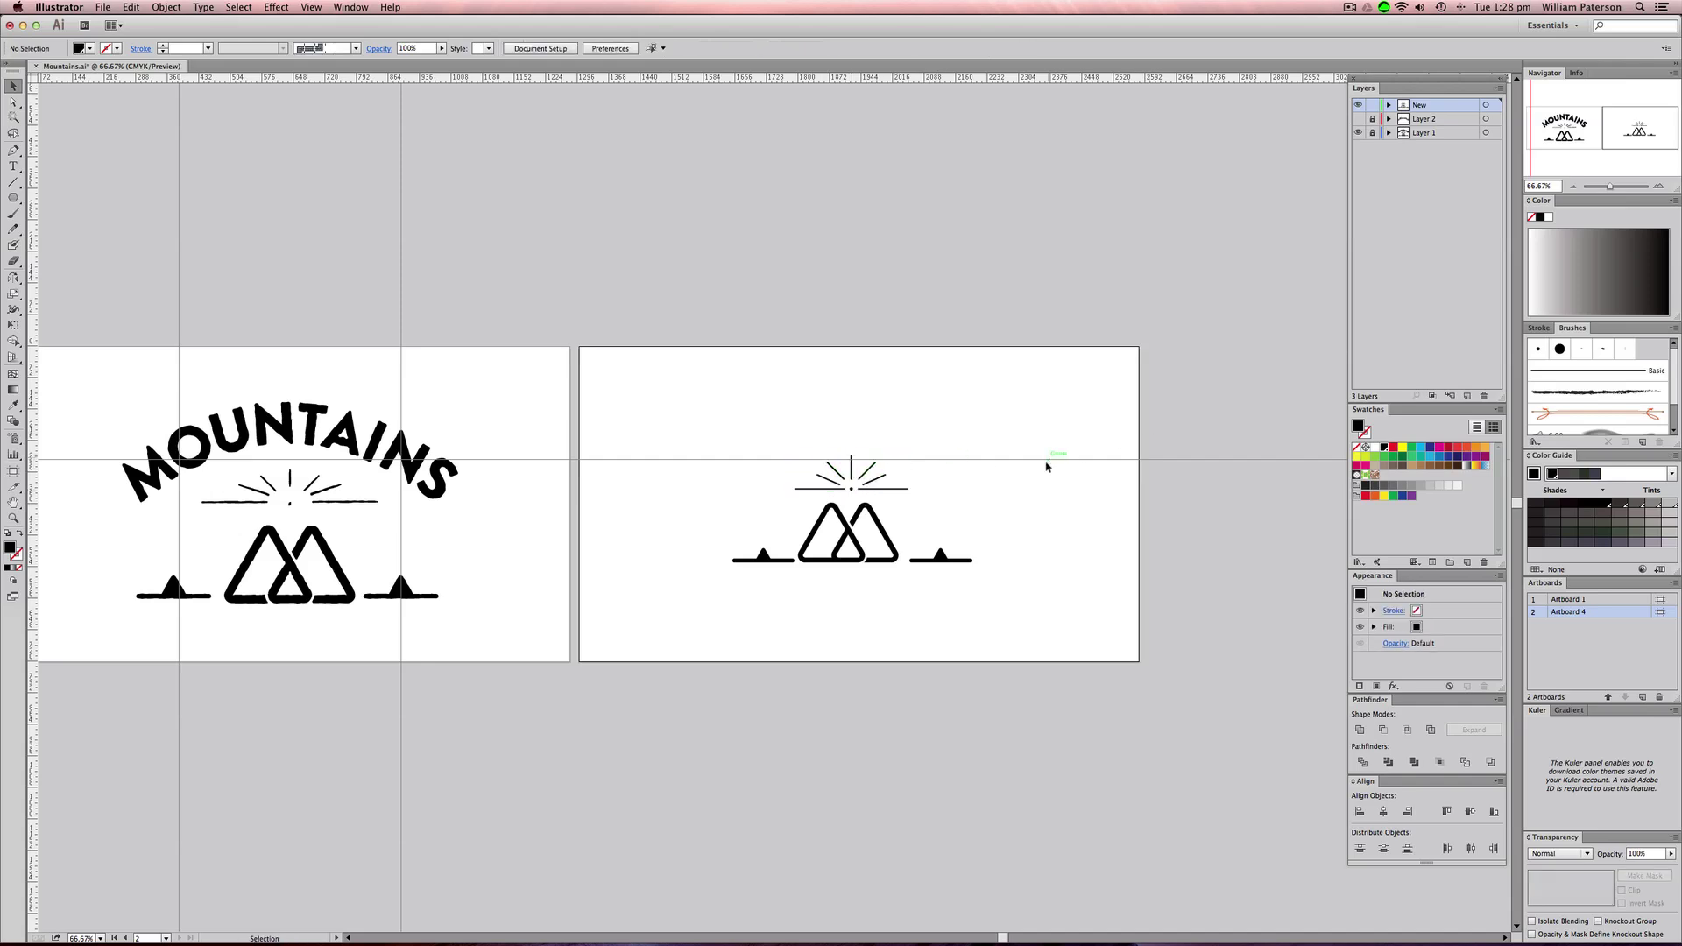
# - Hide the guides and fit the new artboard to the window
pyautogui.press('super+semicolon')
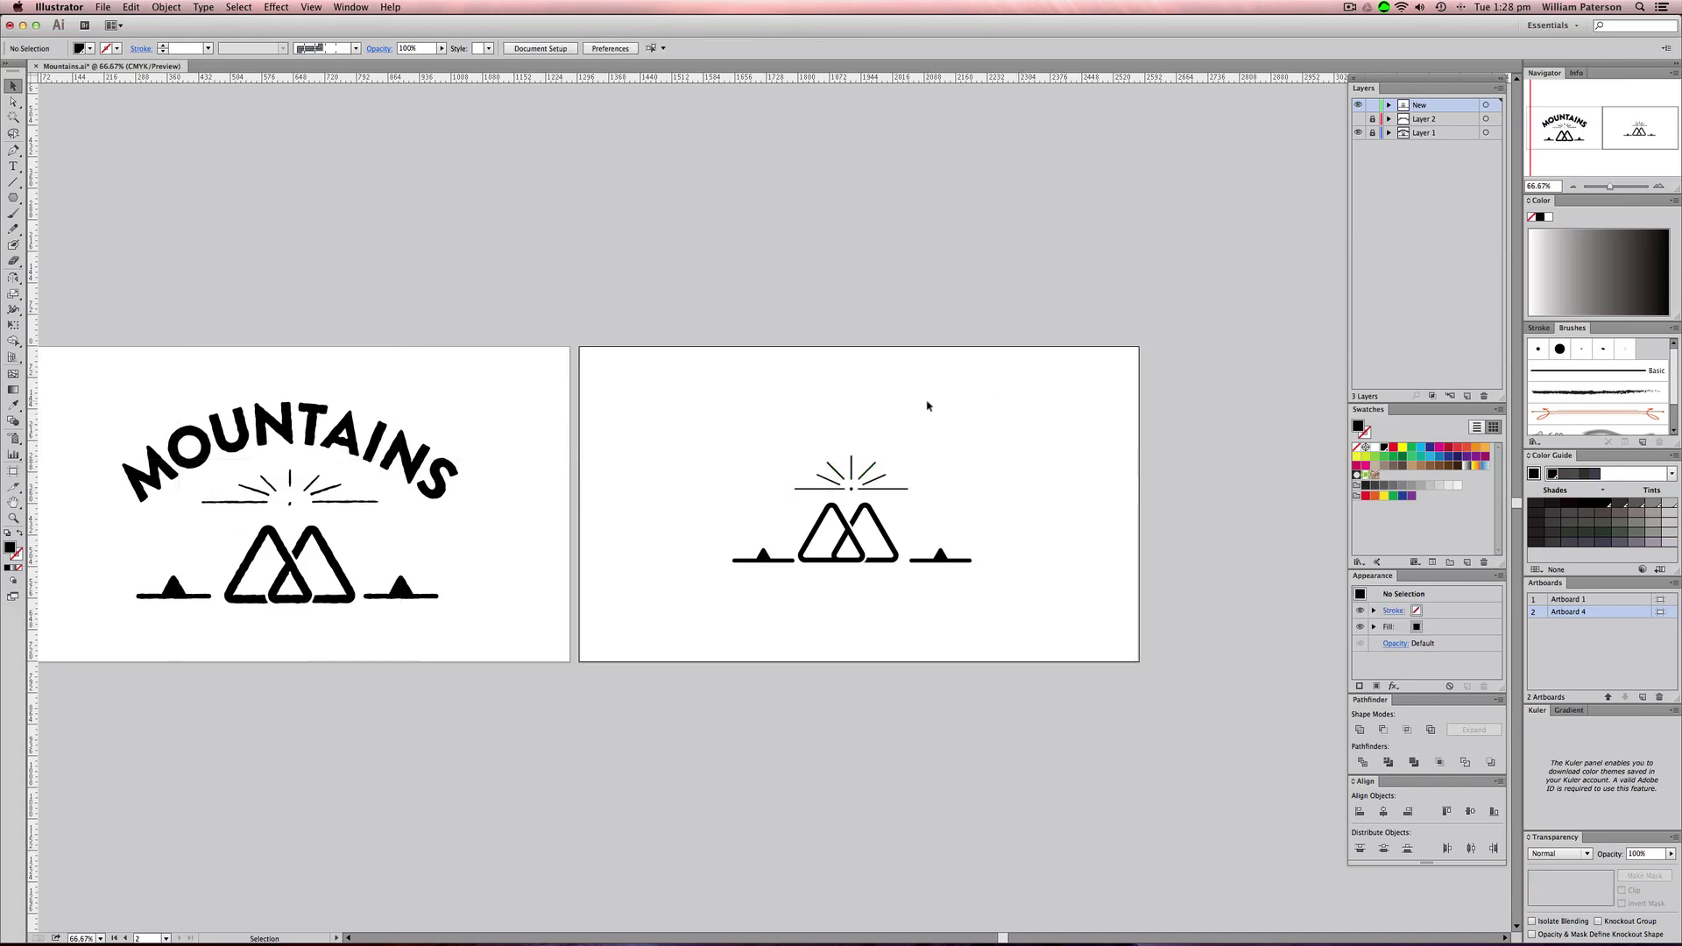
pyautogui.press('super+0')
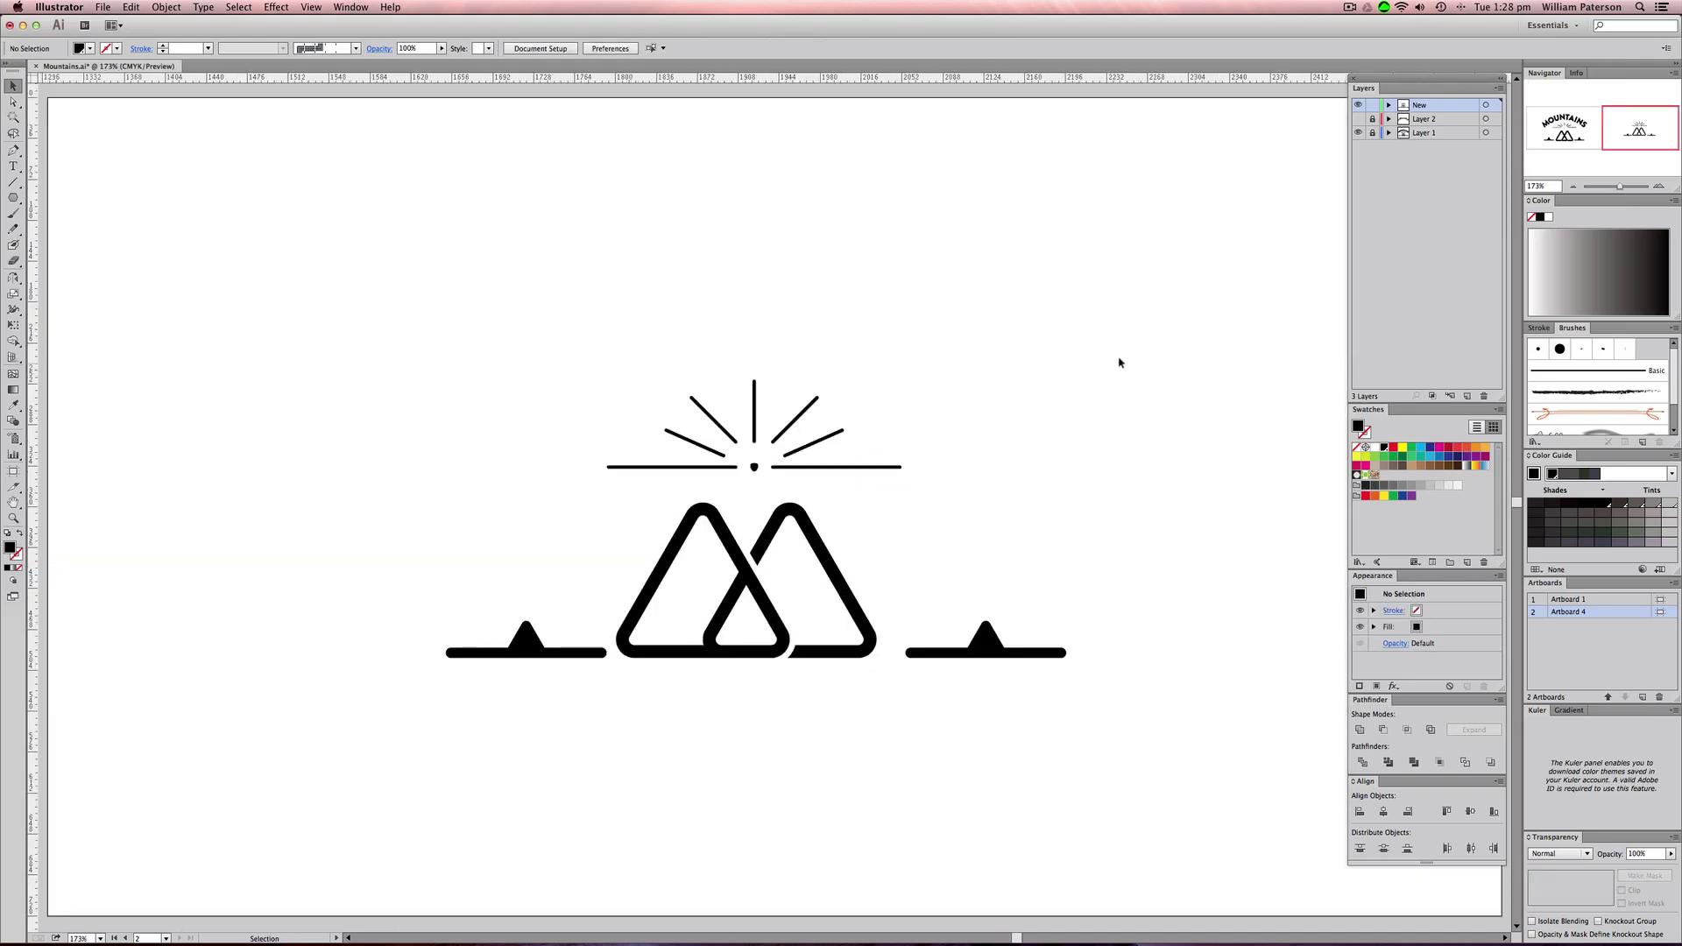